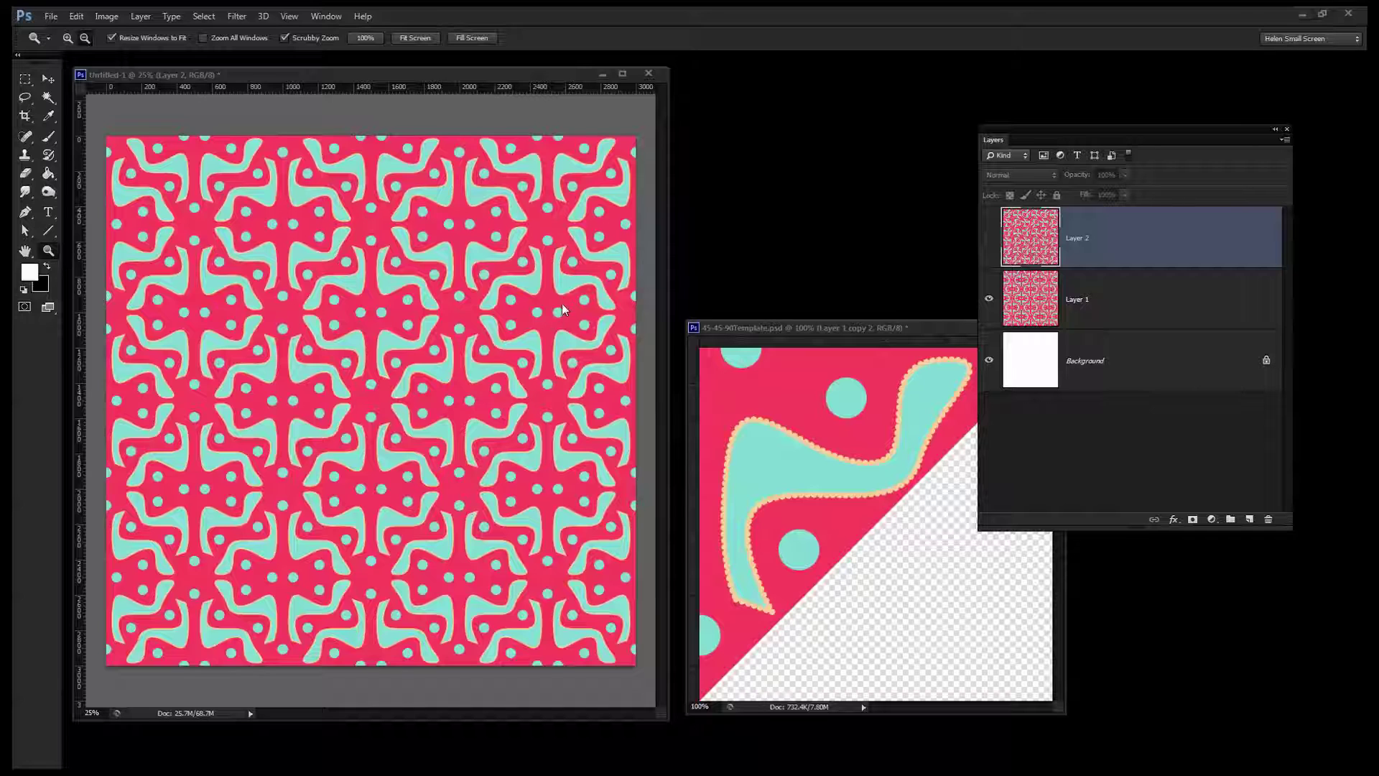
- Activate the pattern document and show Layer 2, moving the Layers panel and template window aside
left_click(988, 233)
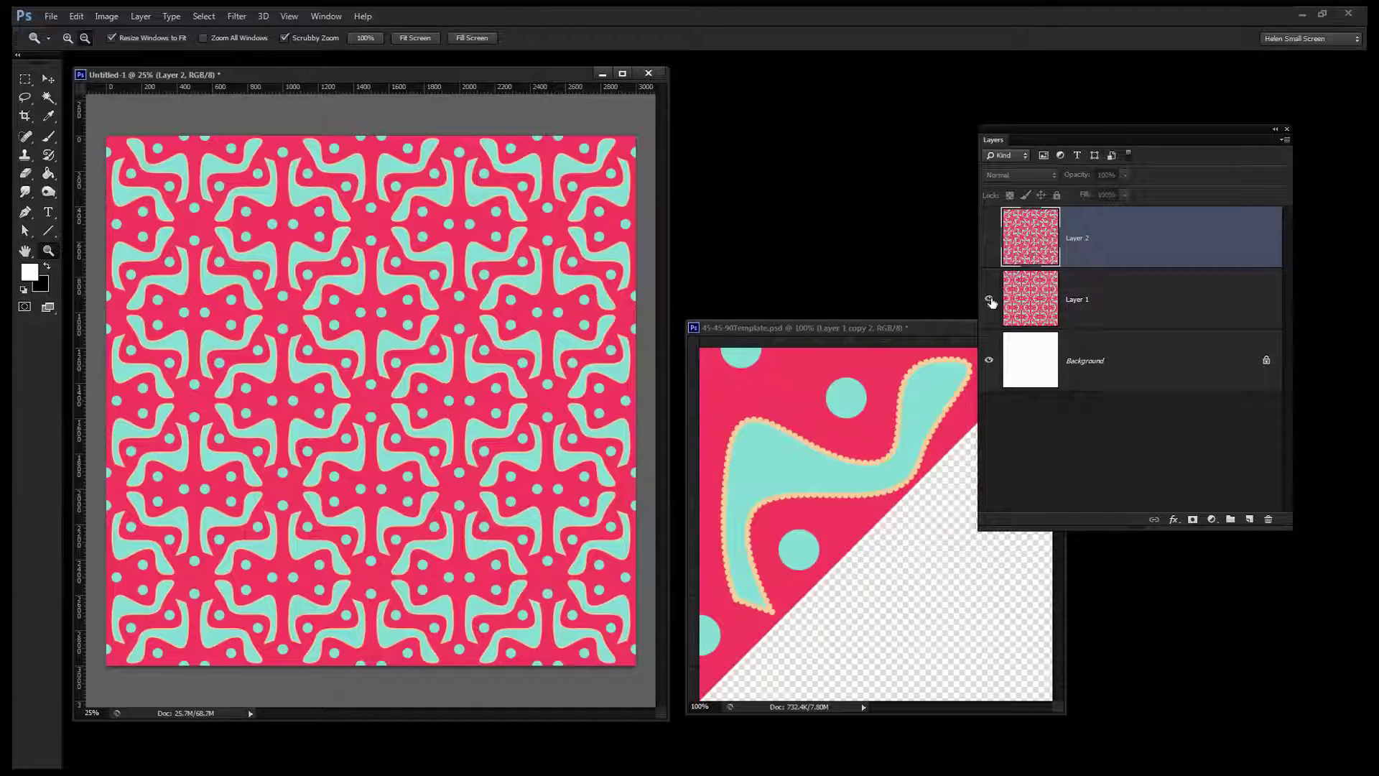
left_click(988, 237)
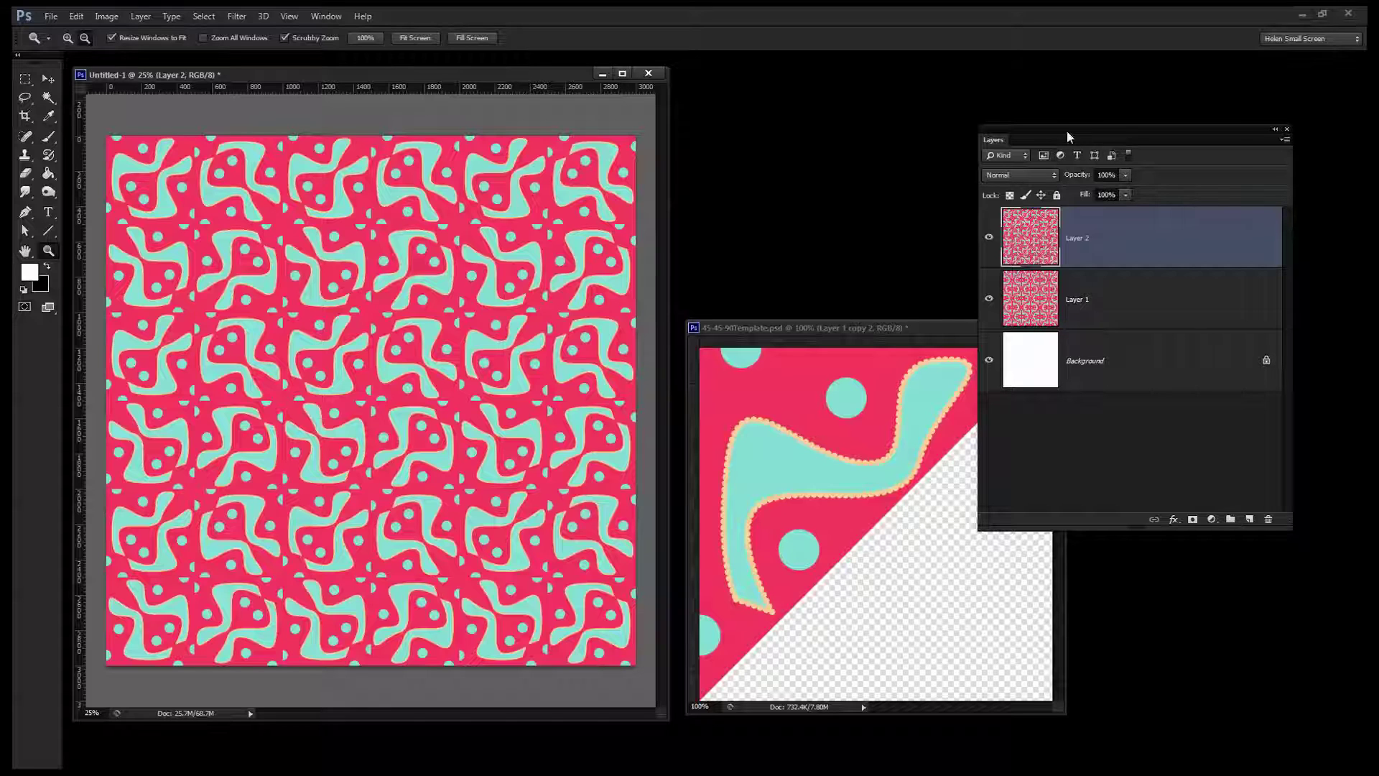
left_click_drag(1068, 137, 1116, 82)
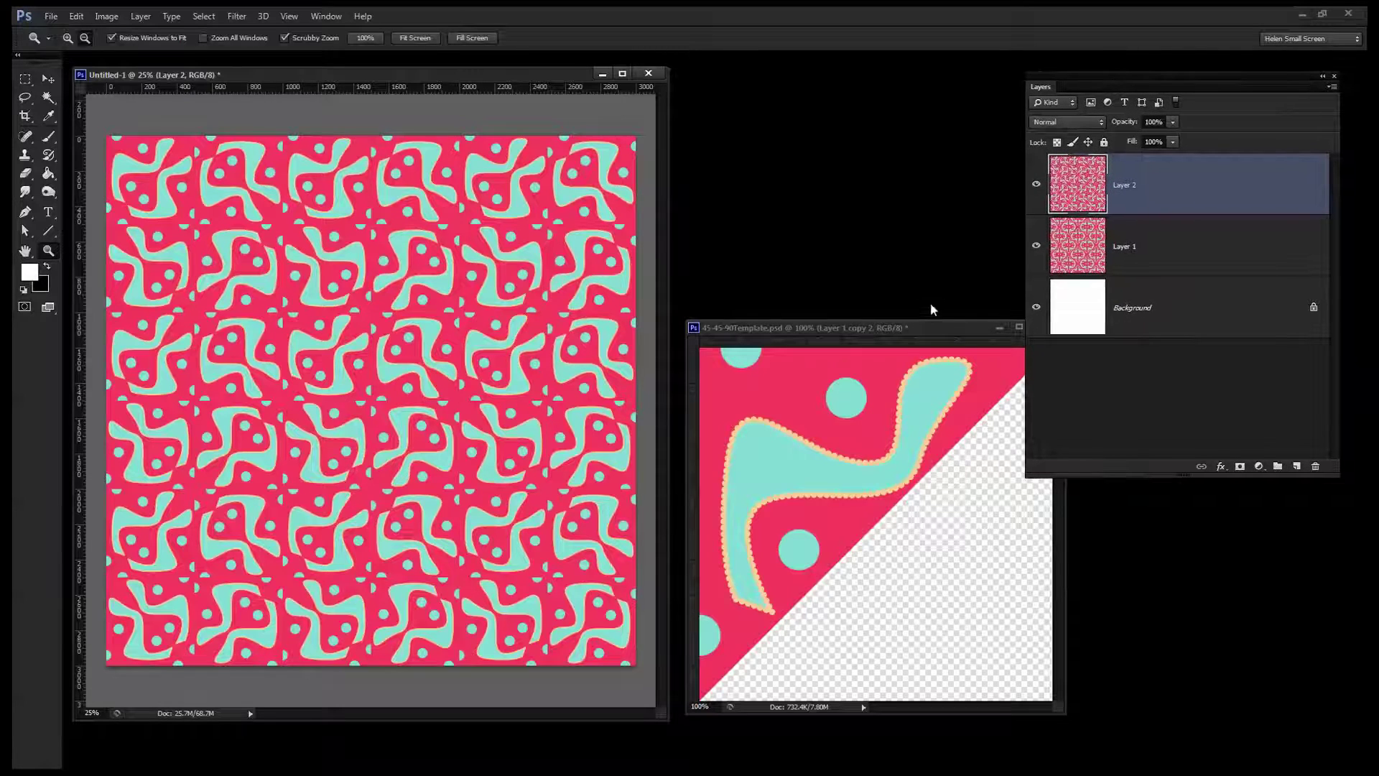
left_click_drag(913, 326, 903, 333)
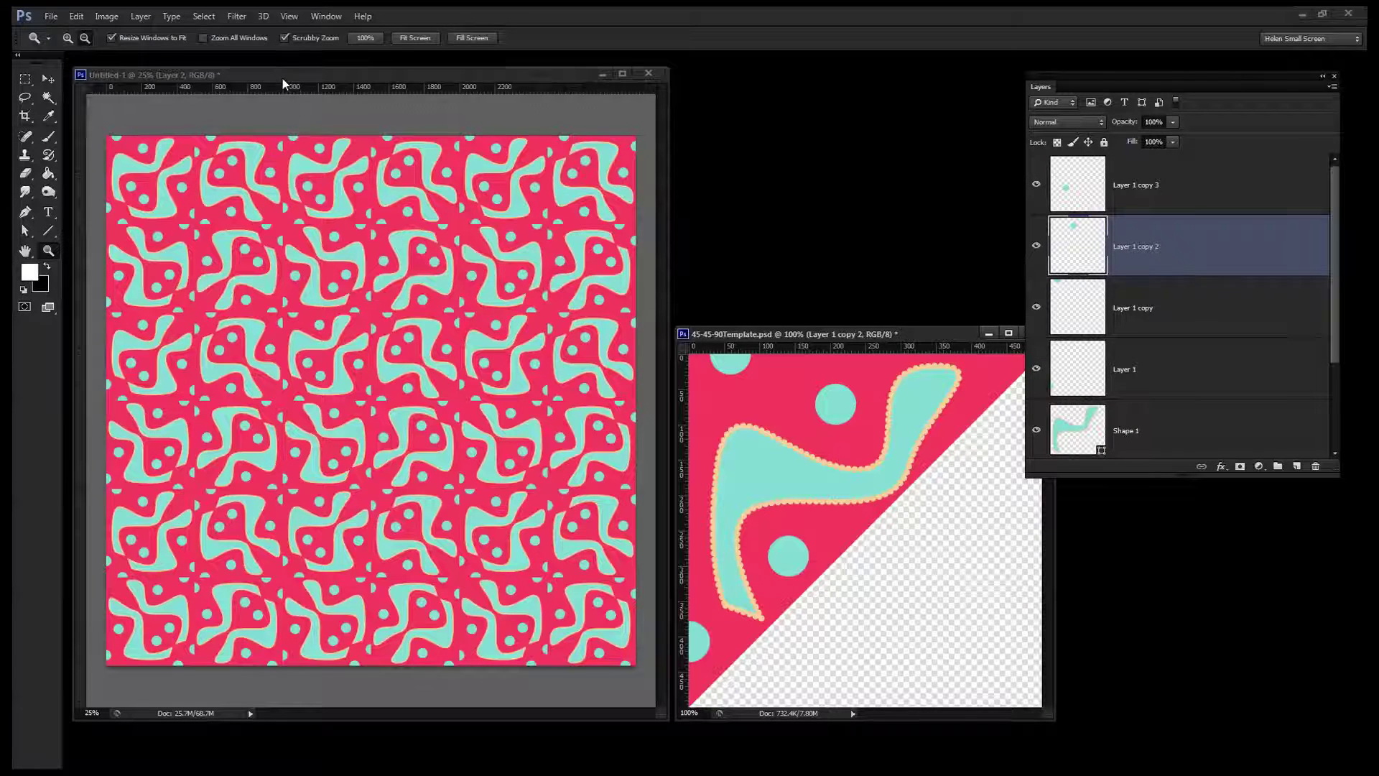
- Toggle Layer 2 on and off to compare its pattern with Layer 1's, then switch to the download-address document
left_click(283, 79)
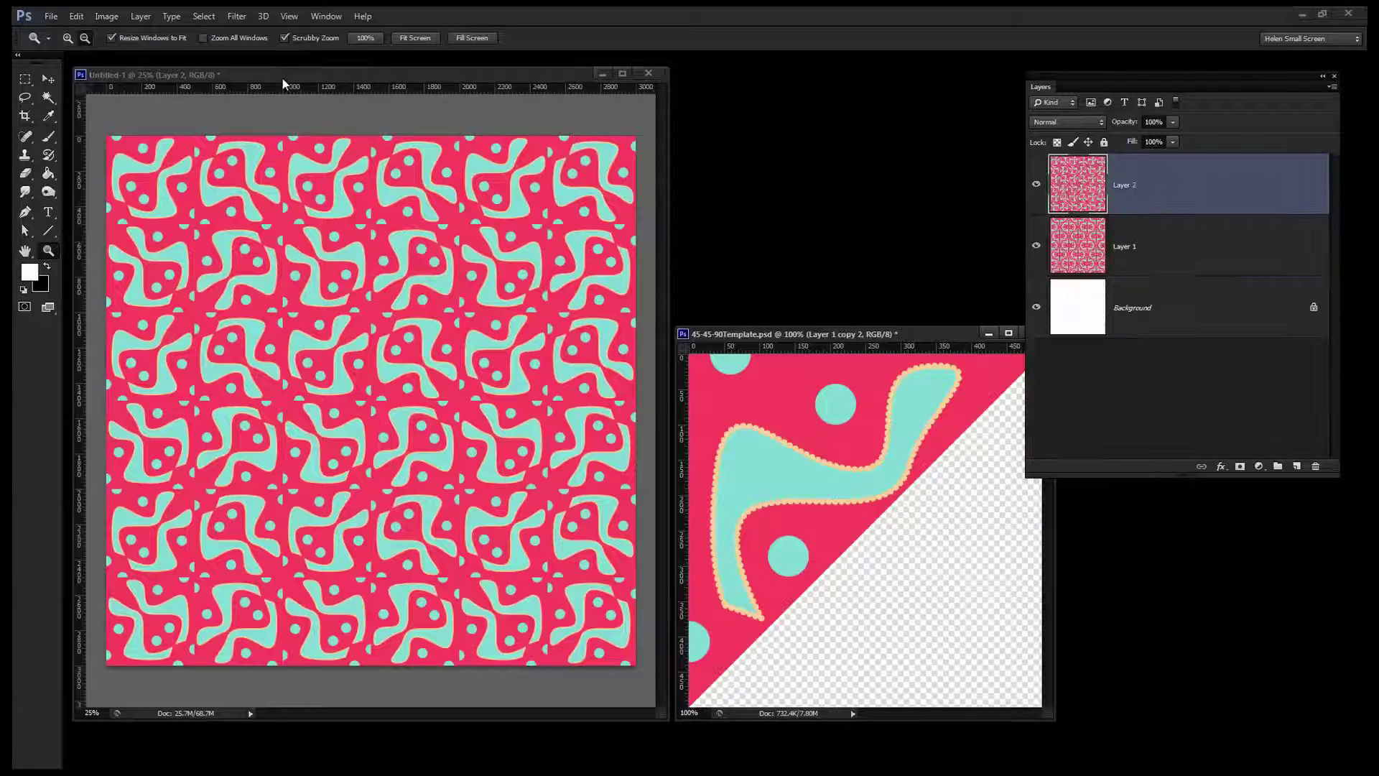
left_click(1036, 186)
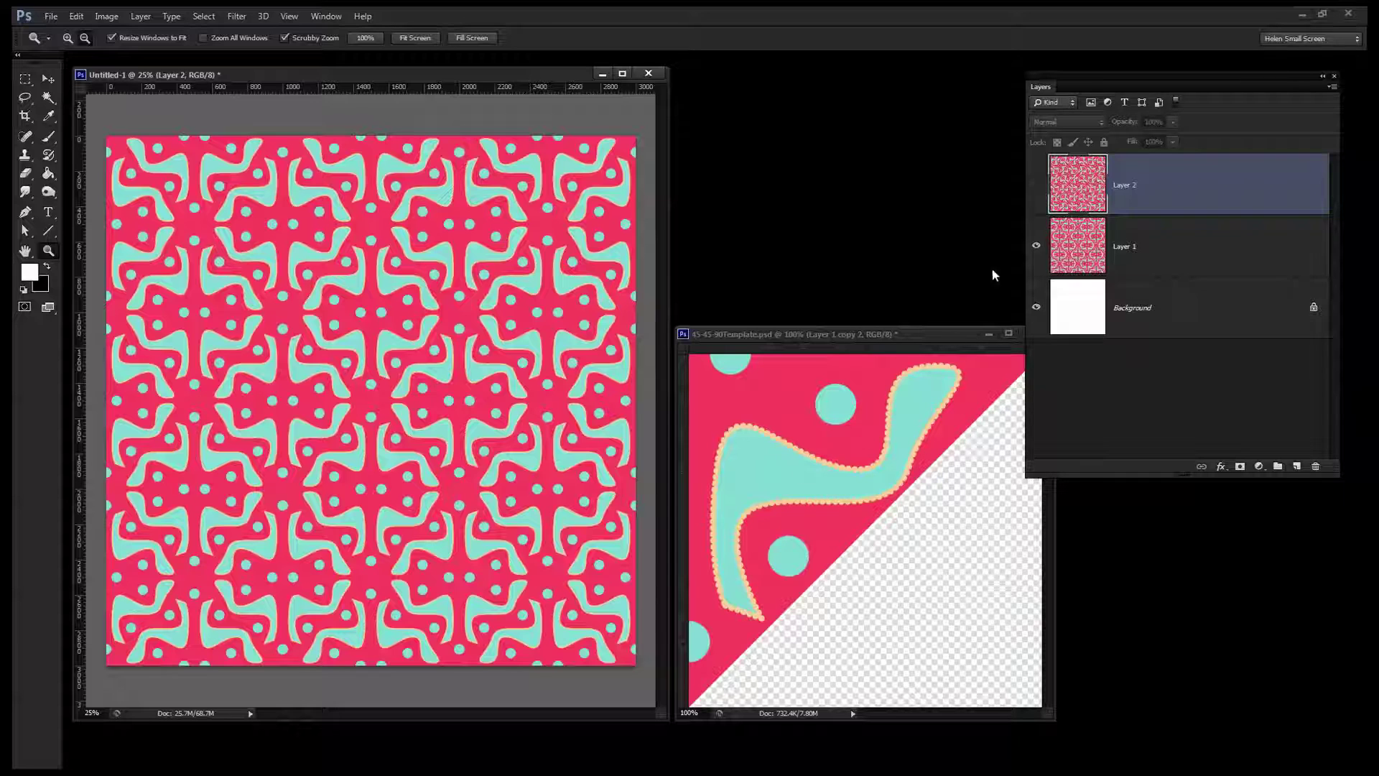
left_click(1036, 184)
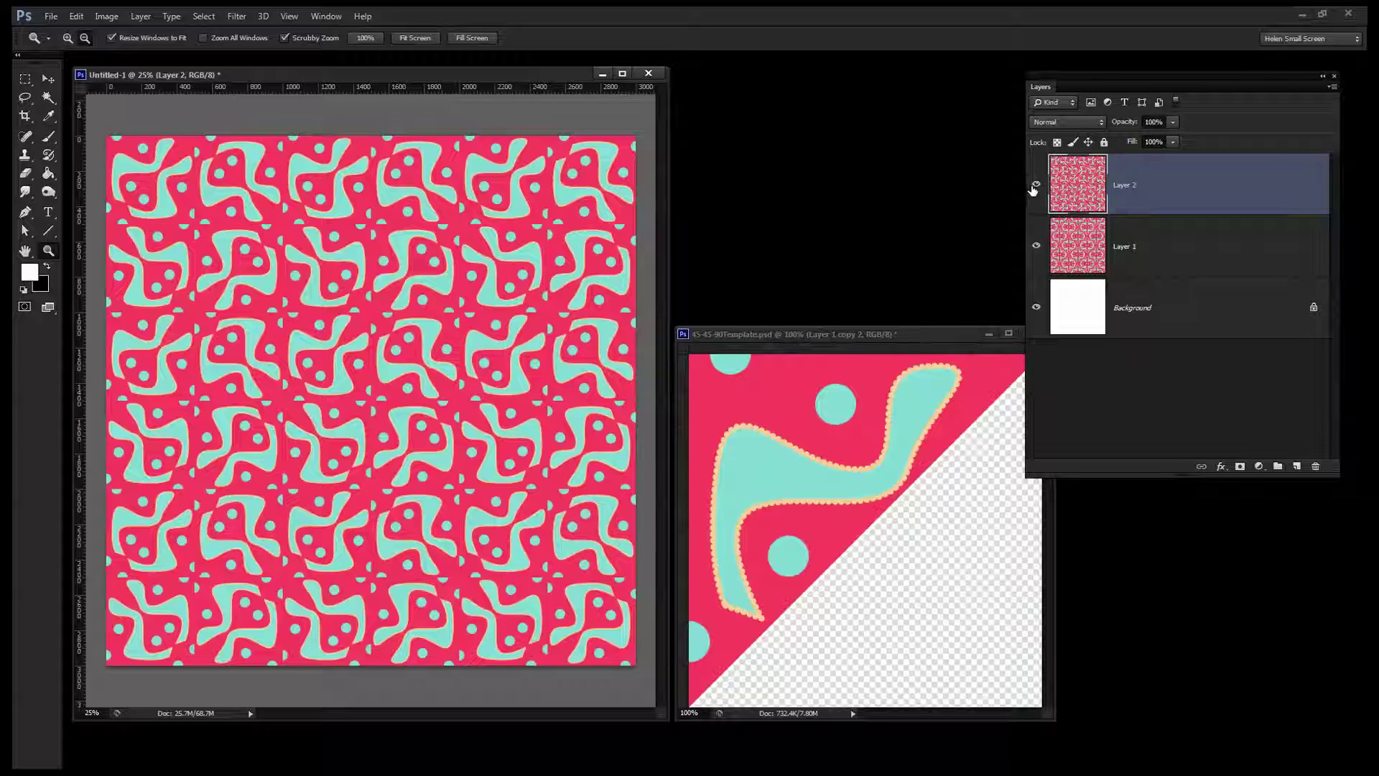
left_click(1036, 185)
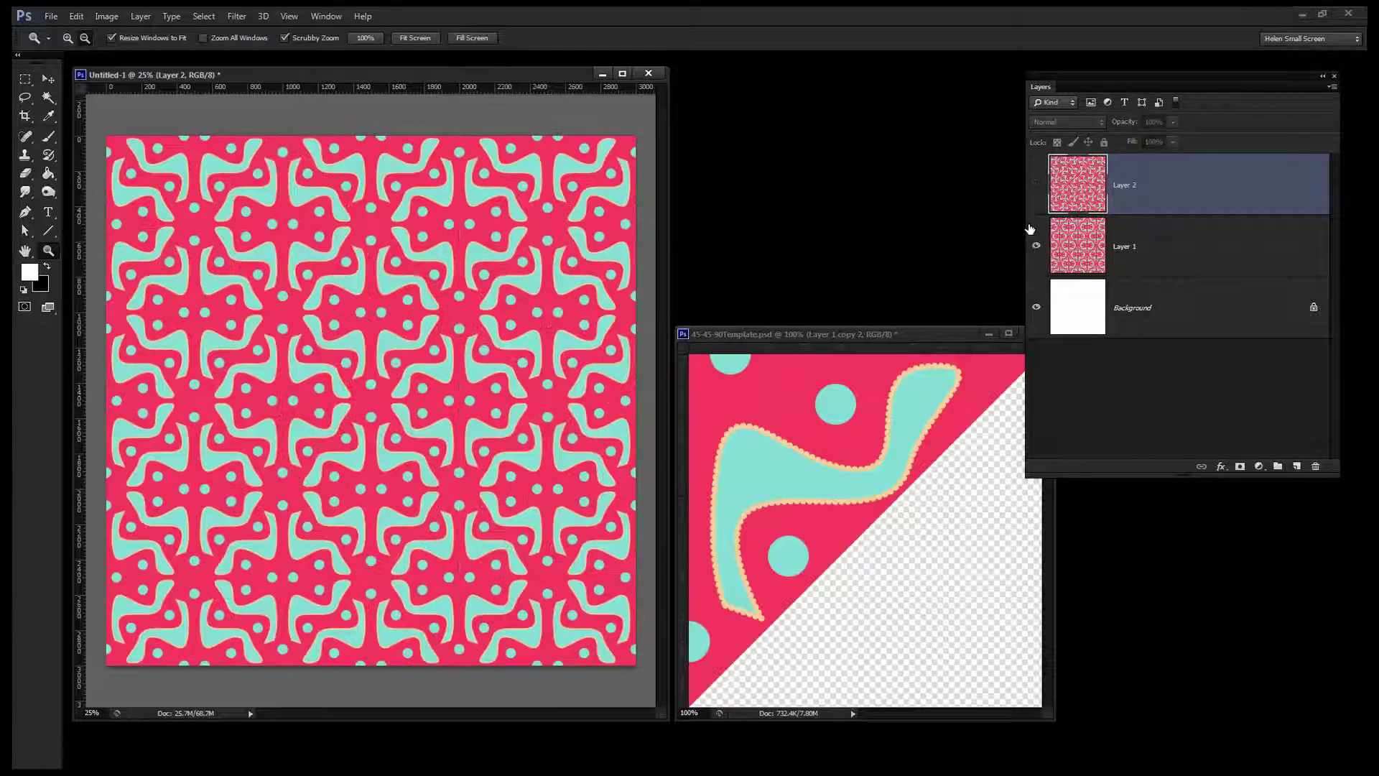
left_click(1035, 186)
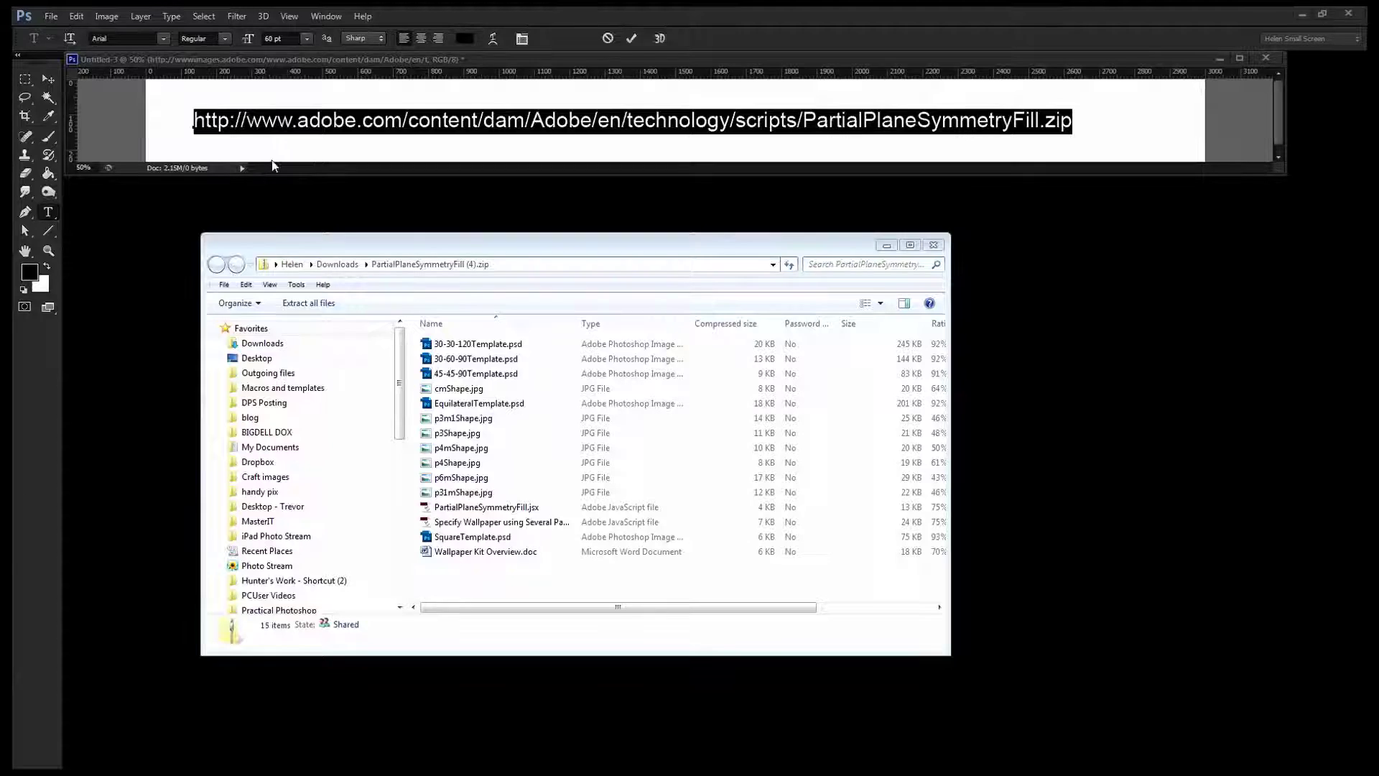
left_click(276, 161)
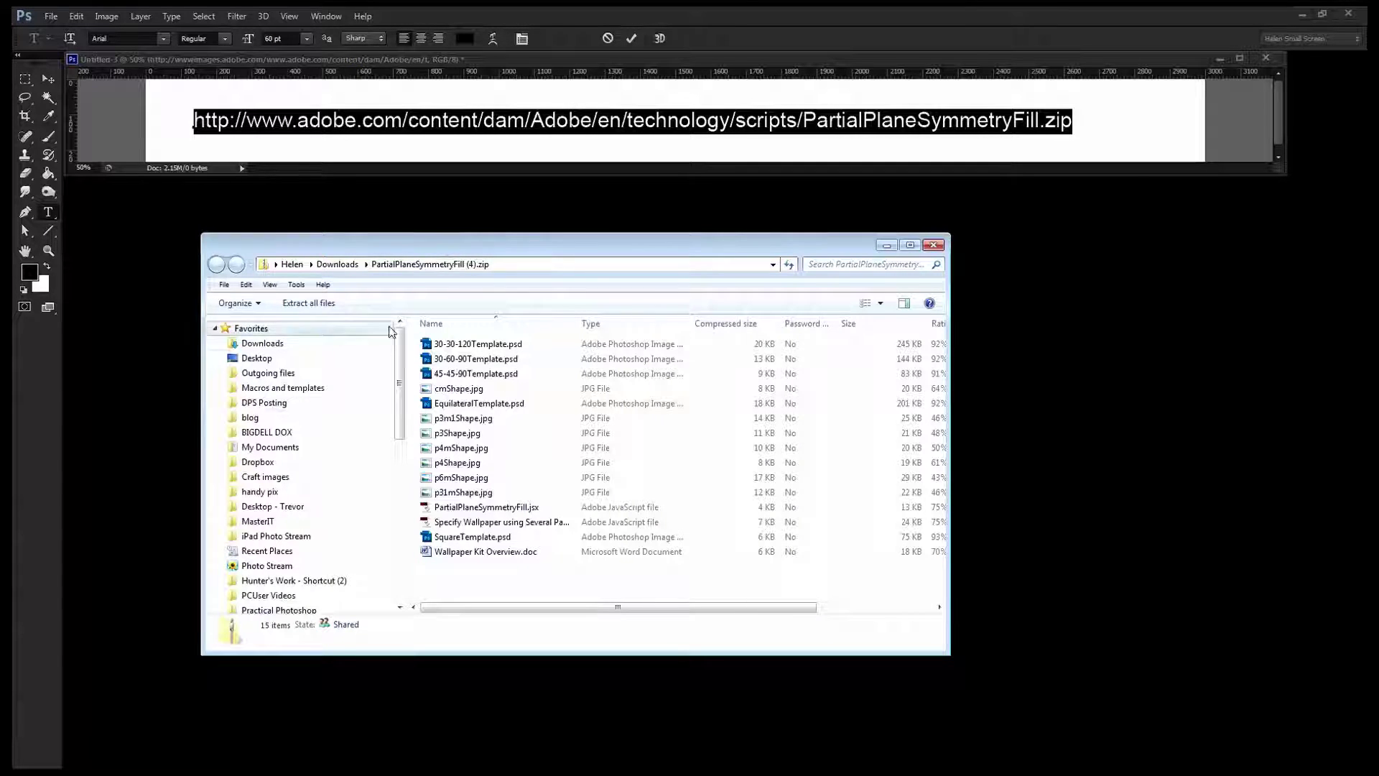
- Extract all files from PartialPlaneSymmetryFill.zip, close the zip window and reposition the extracted folder window
left_click(308, 303)
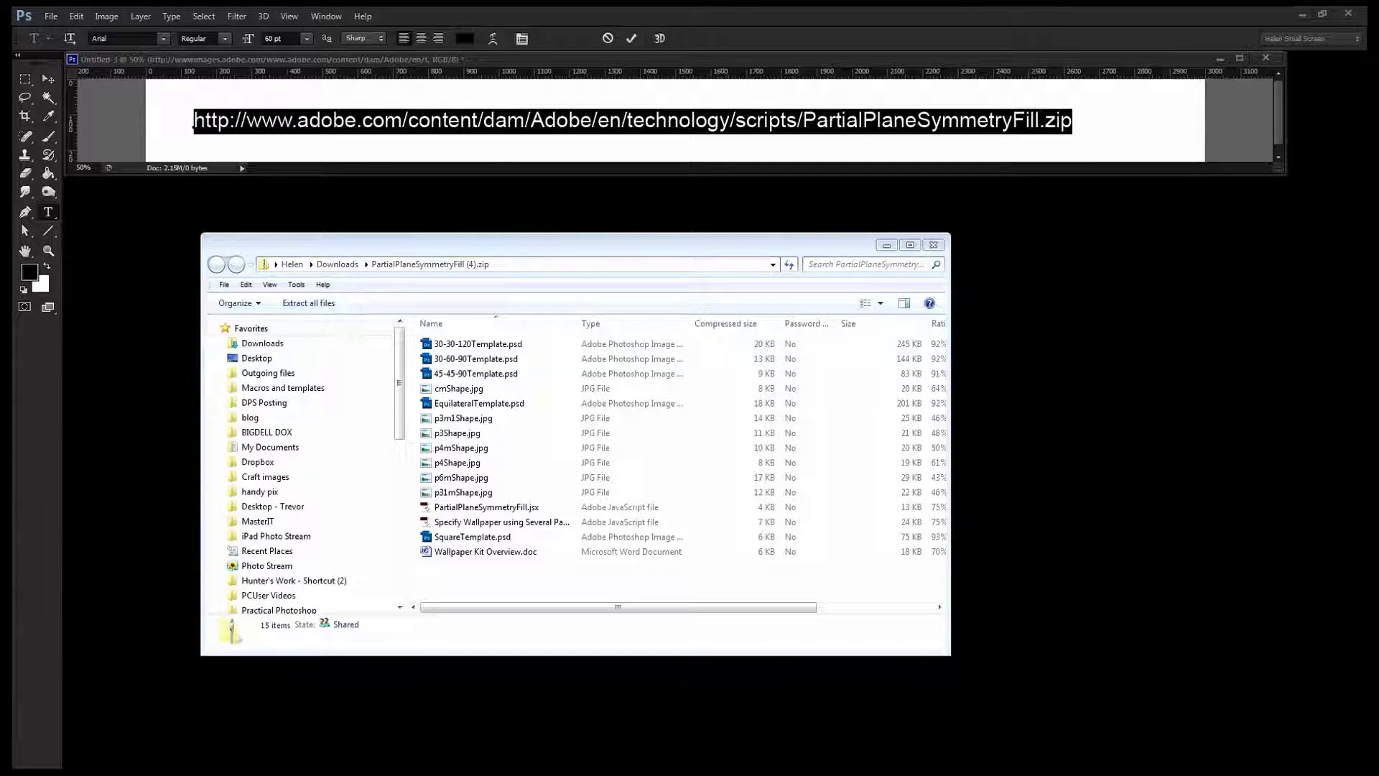
left_click(694, 568)
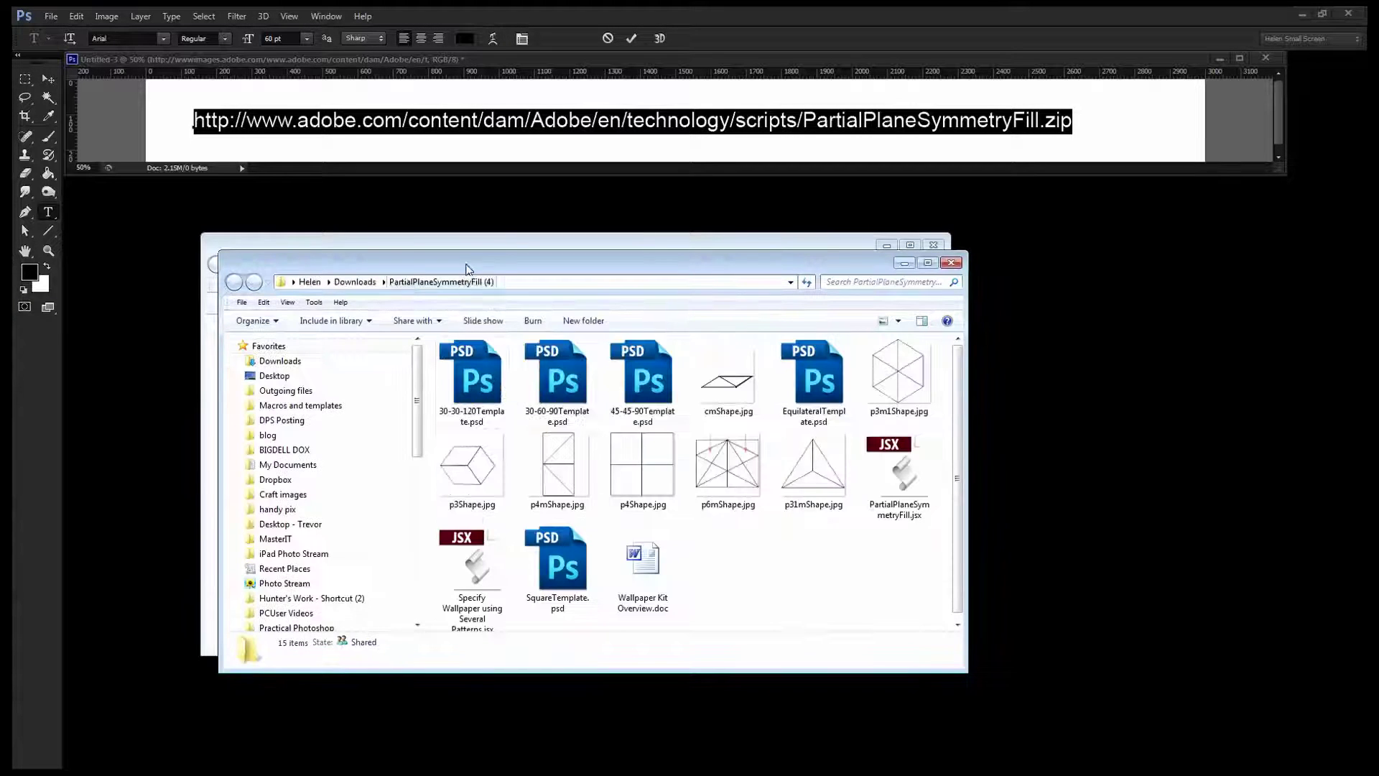
left_click_drag(469, 268, 513, 295)
left_click(932, 247)
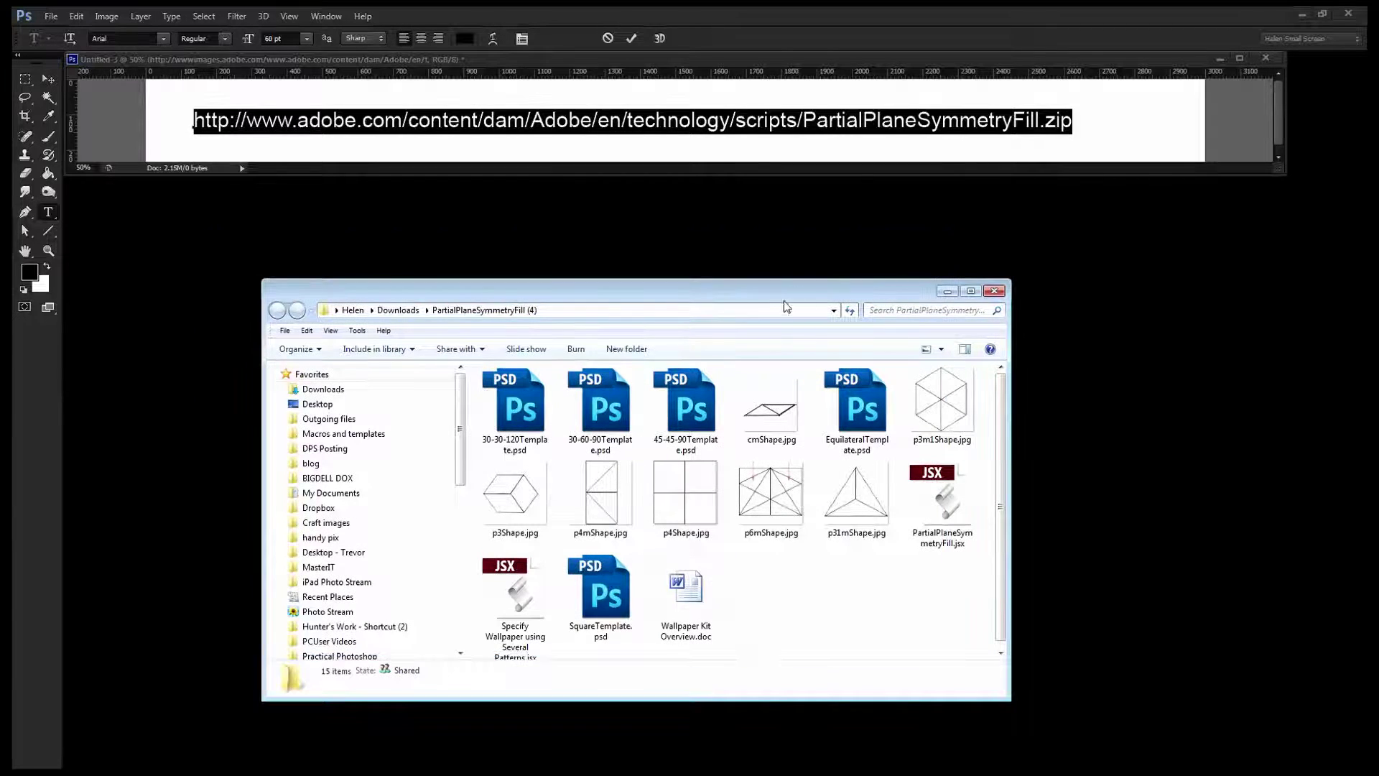
left_click_drag(739, 291, 582, 195)
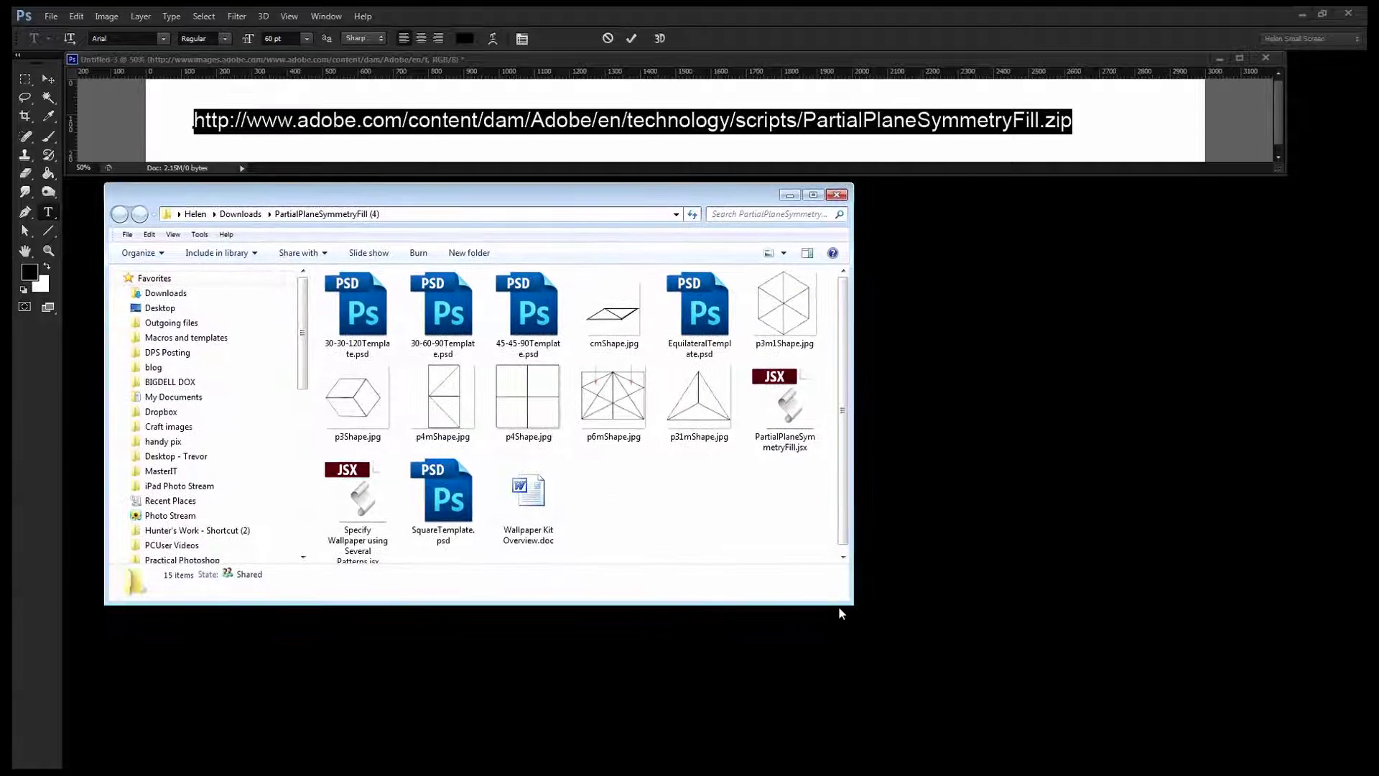
- Copy the seven shape JPGs: cmShape, p3m1Shape, p3Shape, p4mShape, p4Shape, p31mShape and p6mShape
left_click_drag(848, 603, 1021, 686)
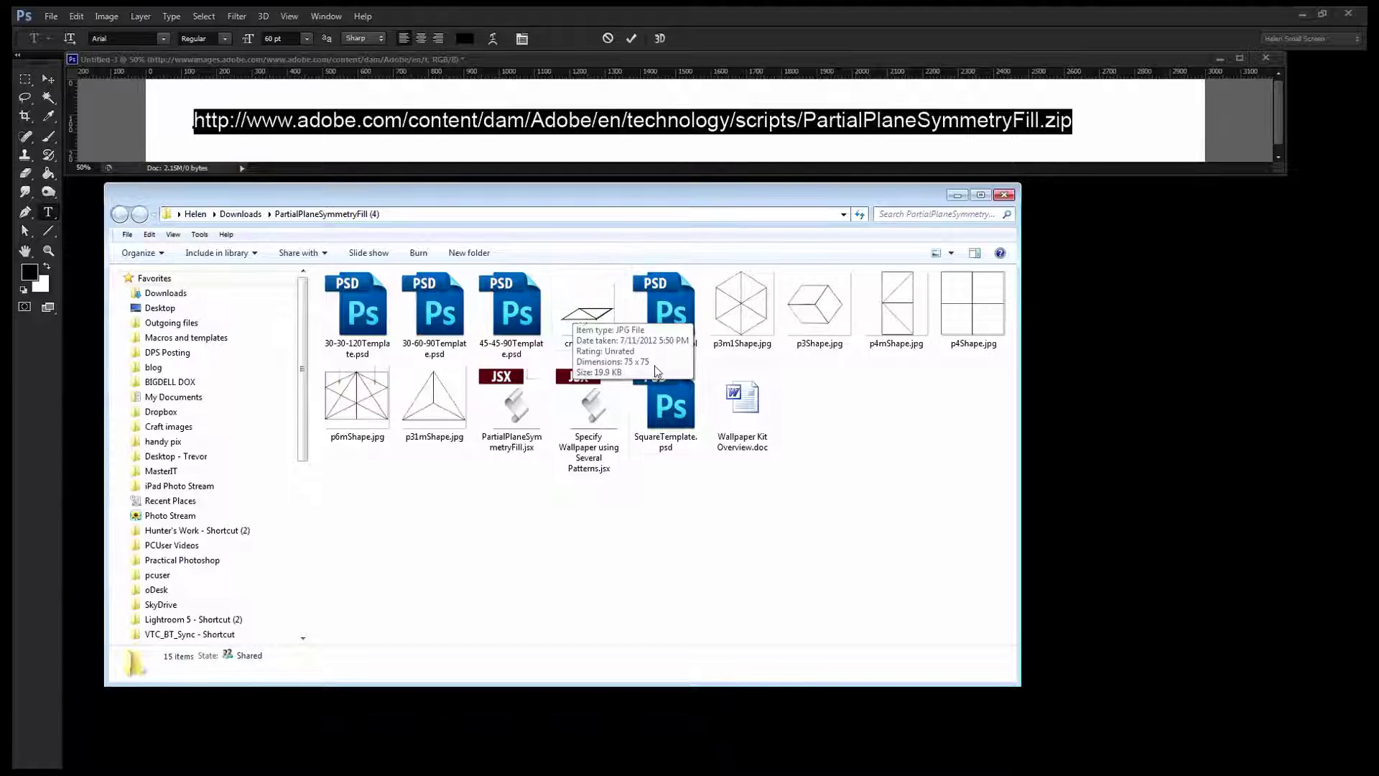
left_click(604, 320)
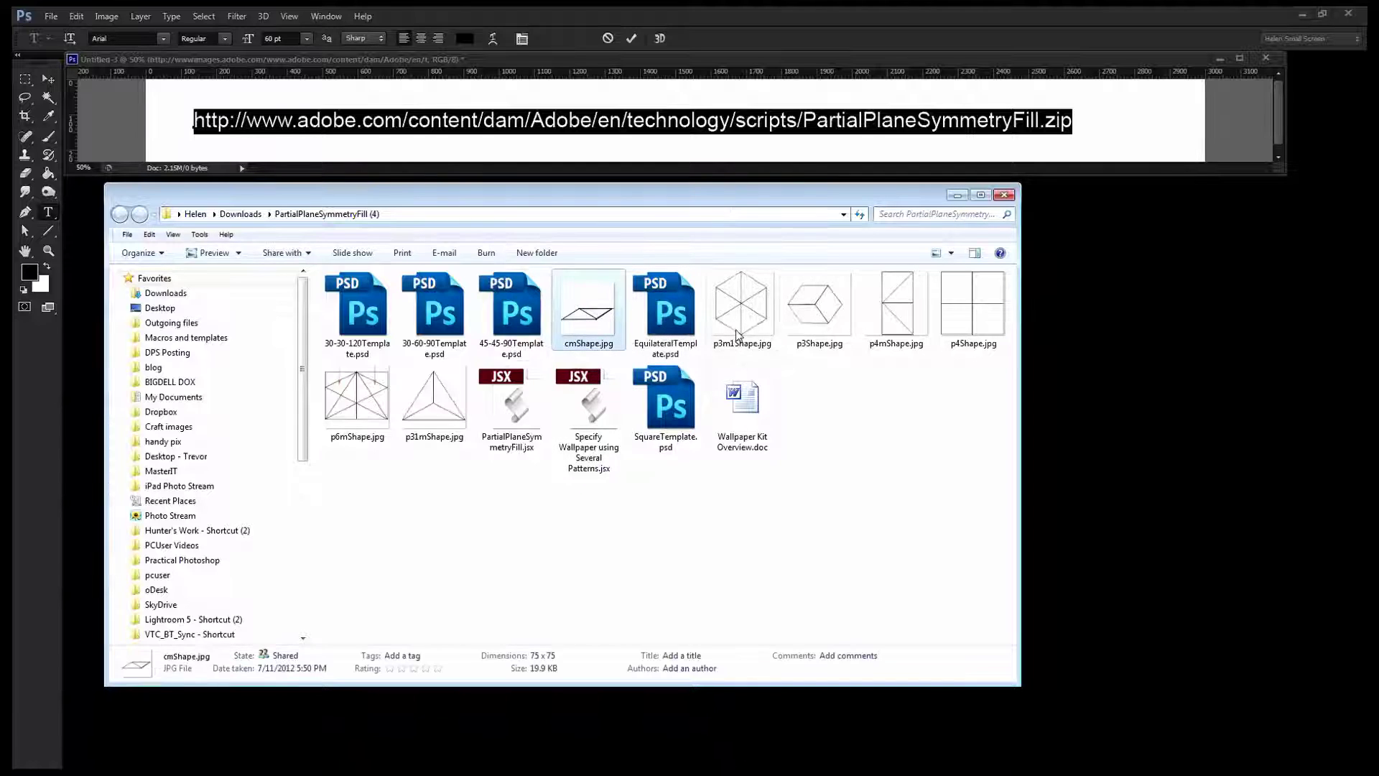
left_click(739, 331, "ctrl")
left_click(816, 323, "ctrl")
left_click(906, 324, "ctrl")
left_click(952, 323, "ctrl")
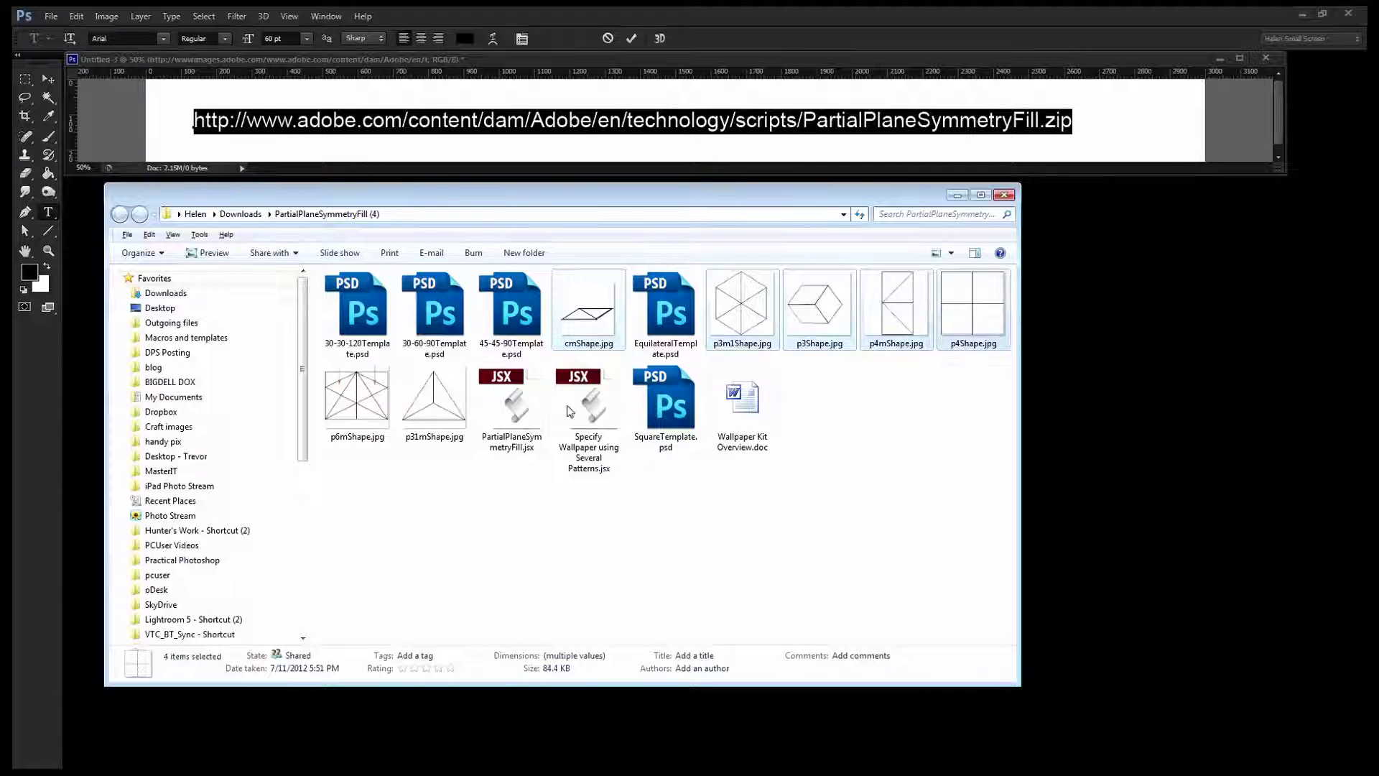
left_click(433, 402, "ctrl")
left_click(356, 405, "ctrl")
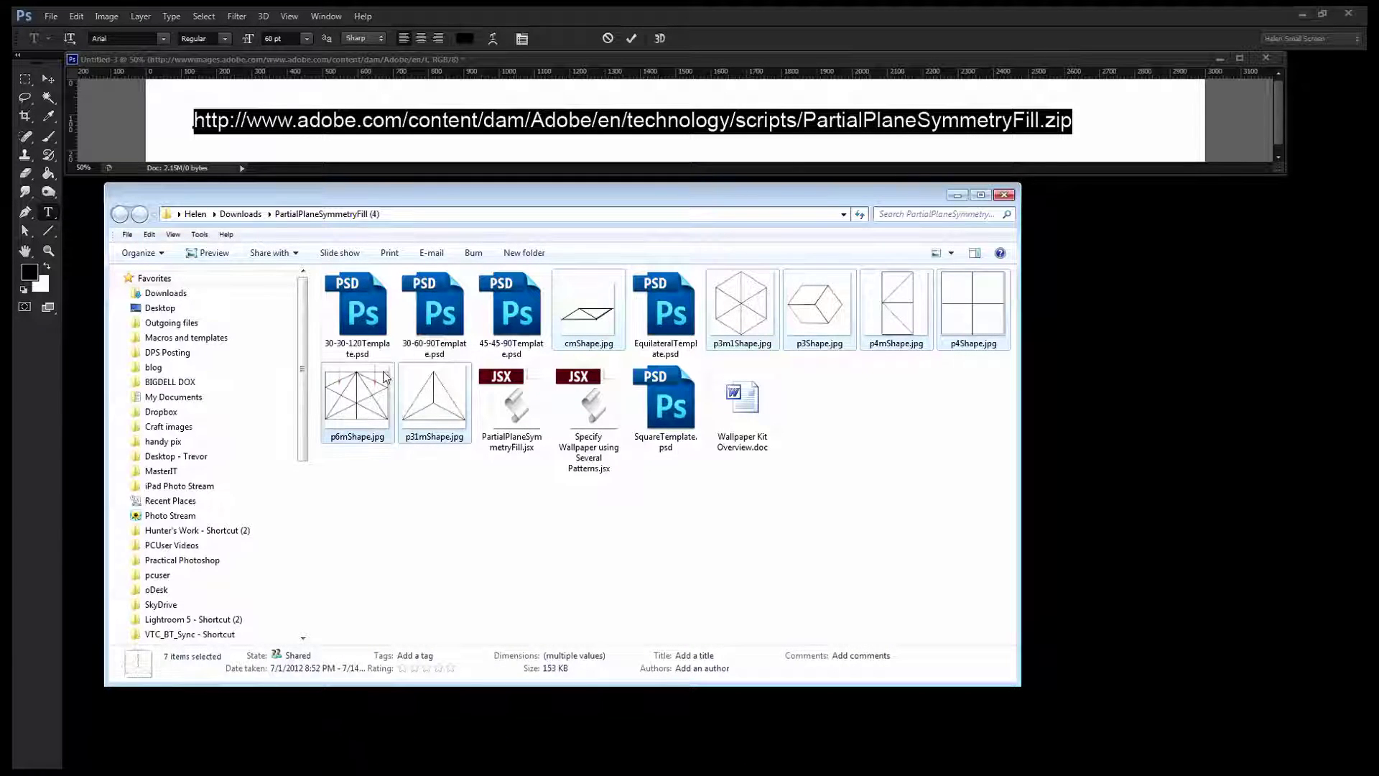
right_click(365, 436)
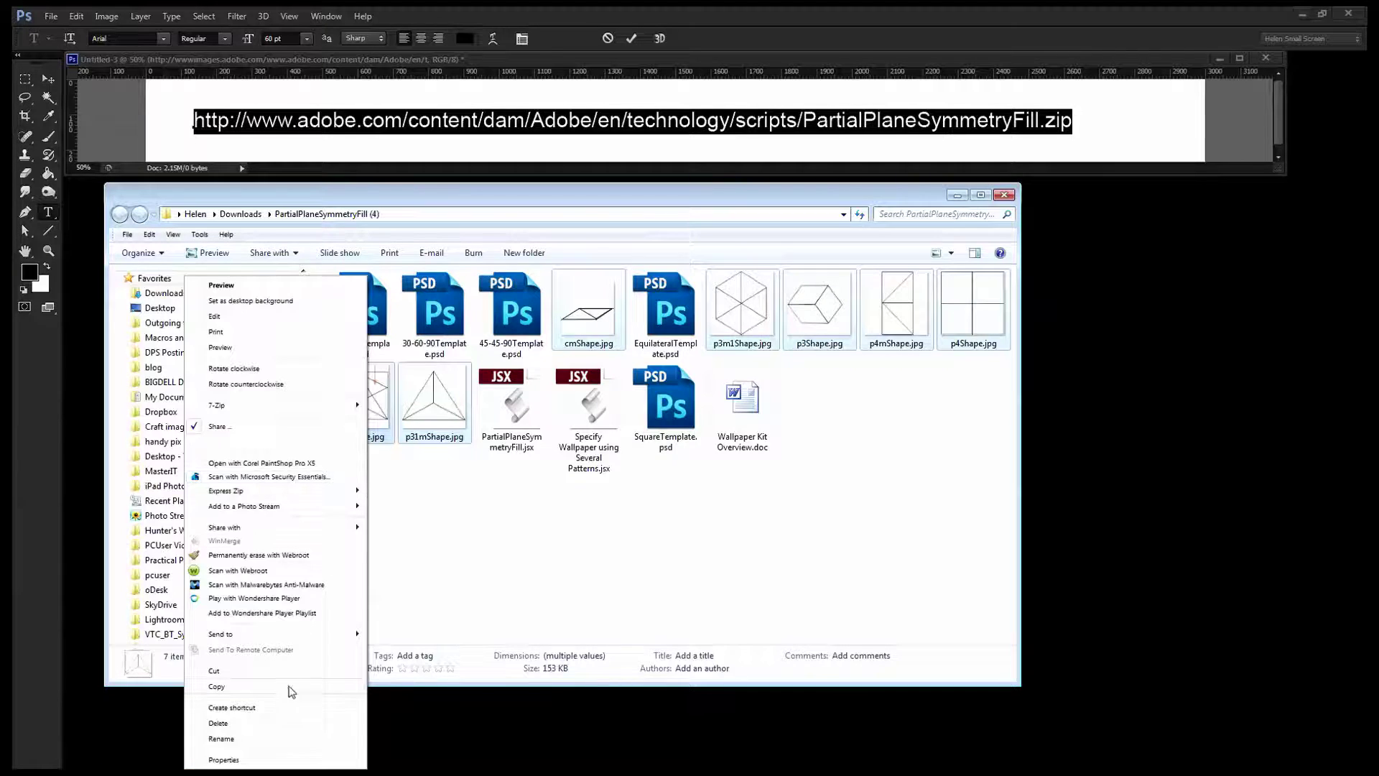
left_click(257, 688)
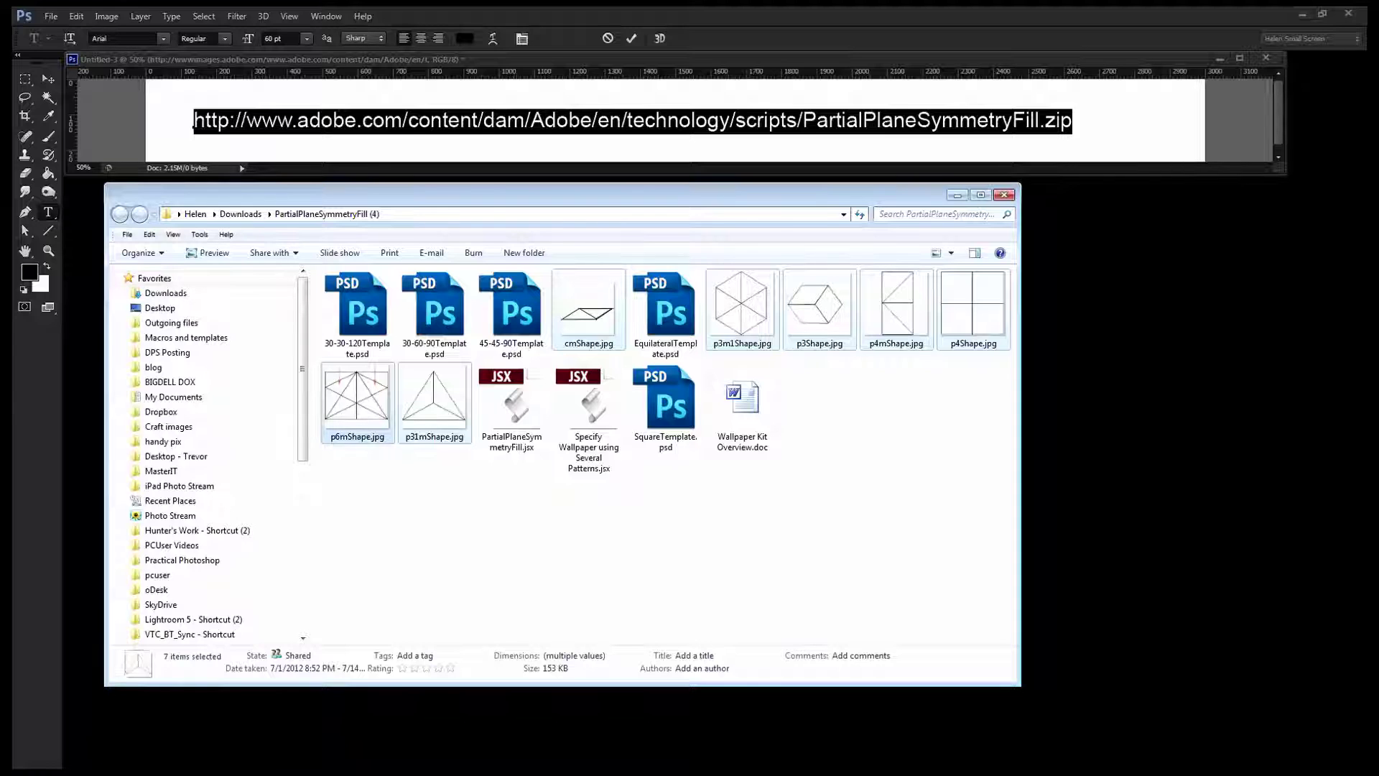
key("alt+Tab")
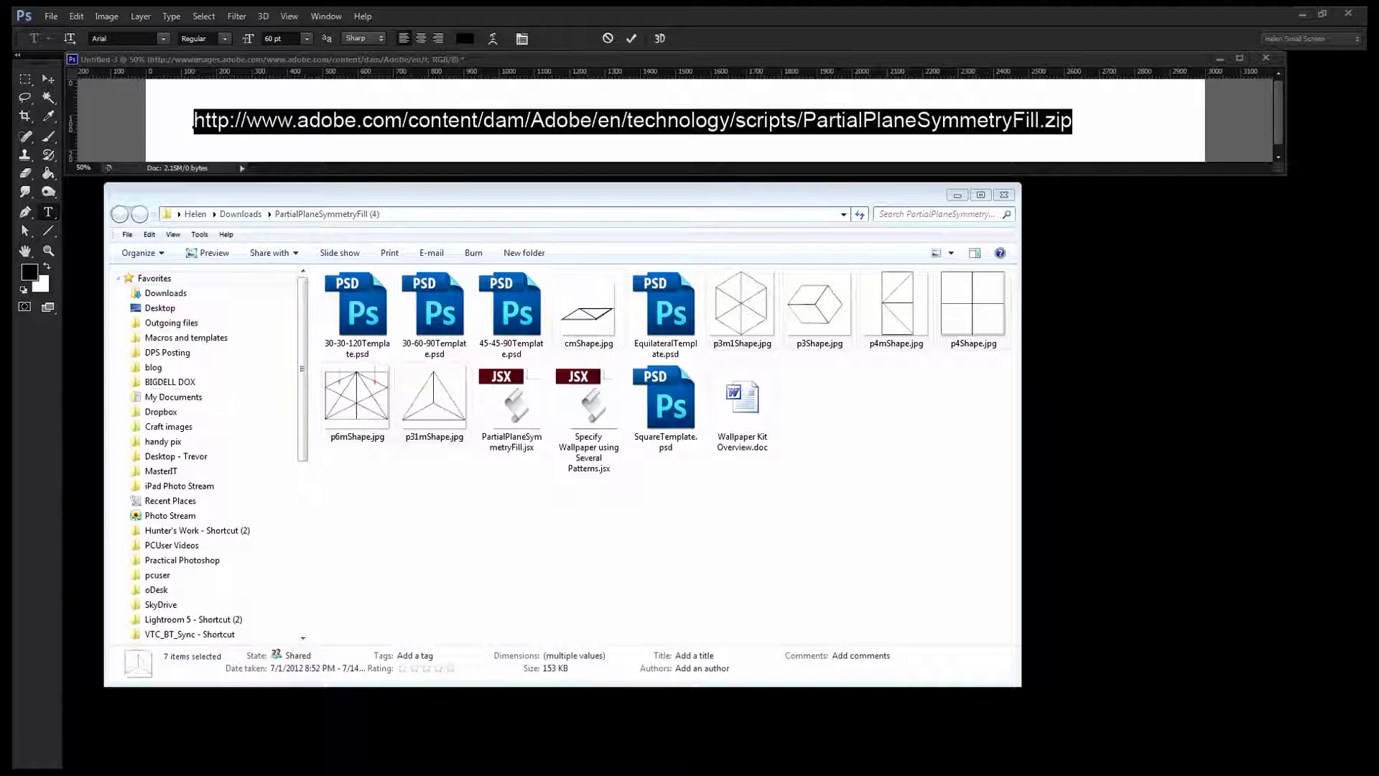
- In a new Explorer window, go to the C: drive and into Program Files
key("super+e")
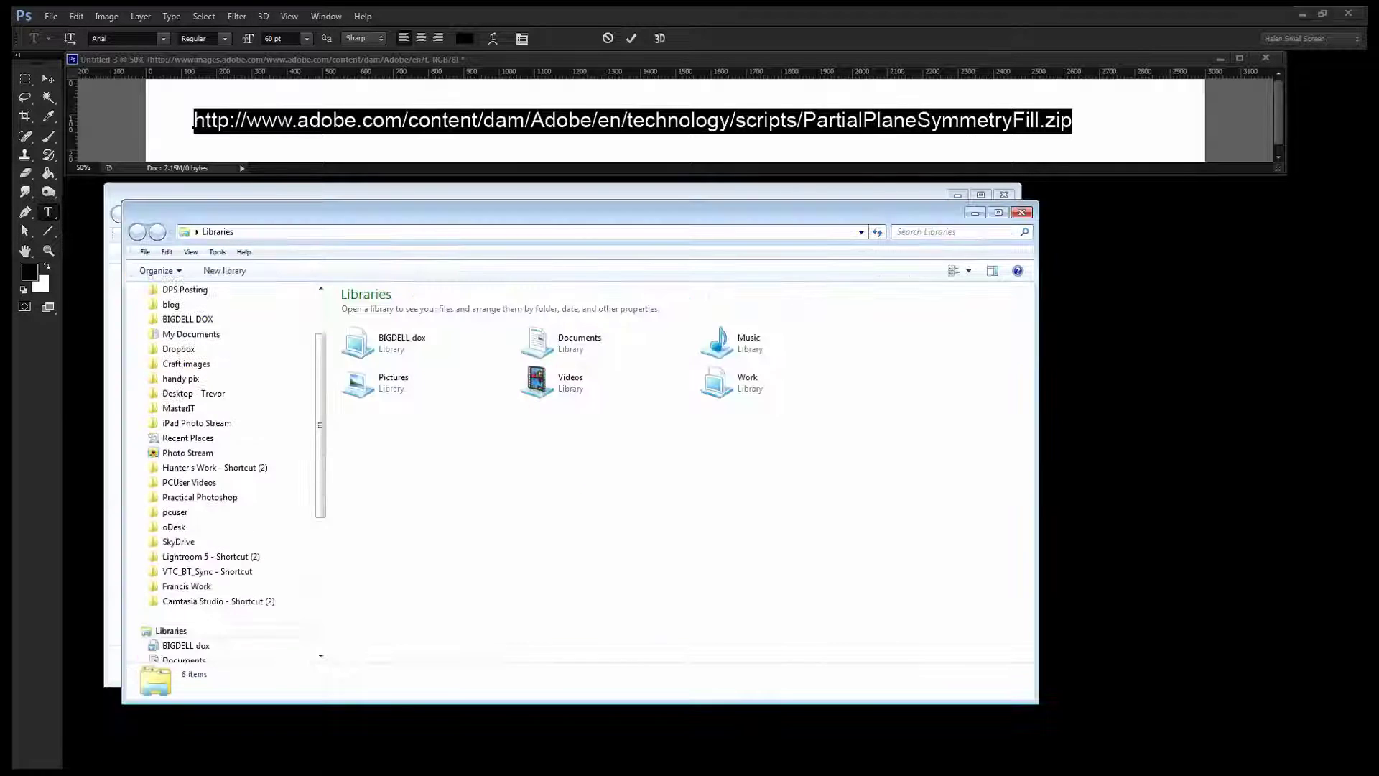
left_click_drag(407, 210, 541, 207)
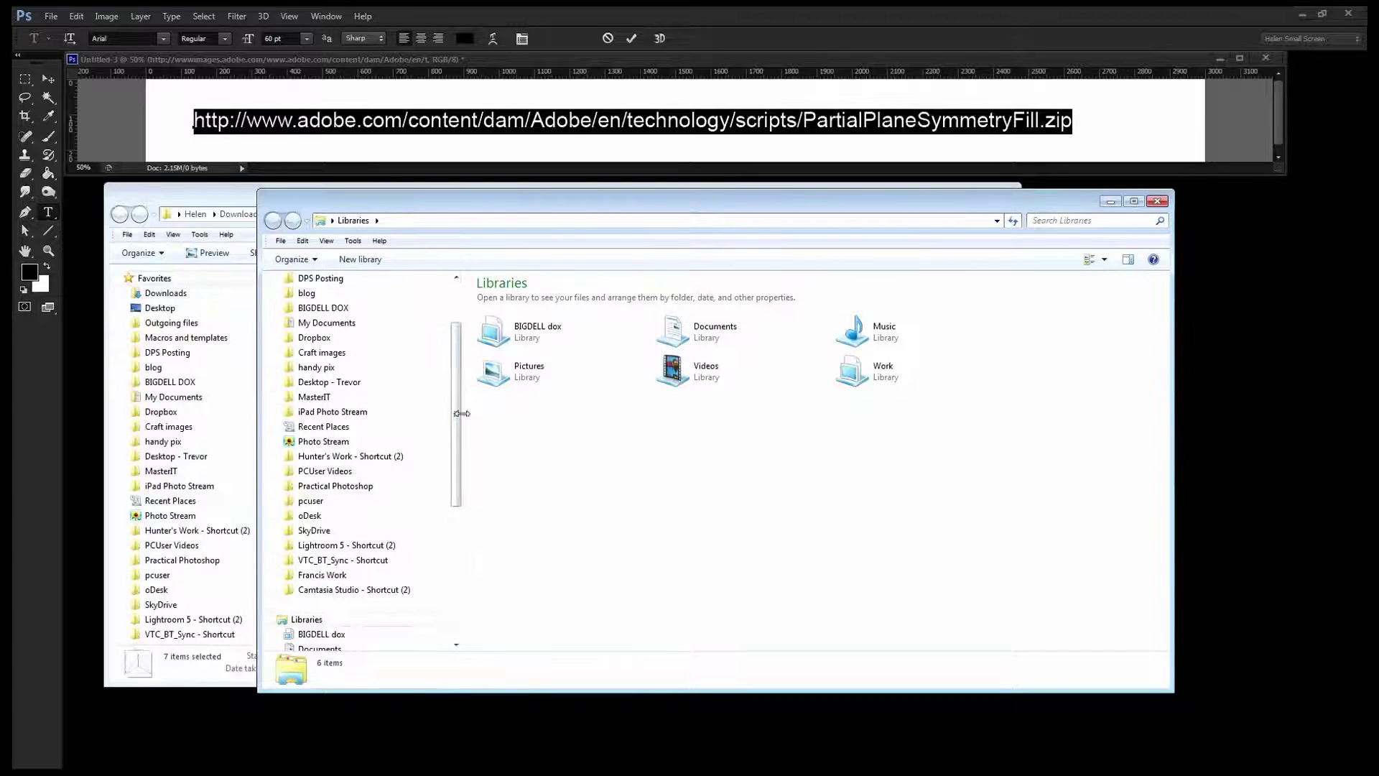
left_click_drag(456, 414, 456, 545)
left_click(309, 532)
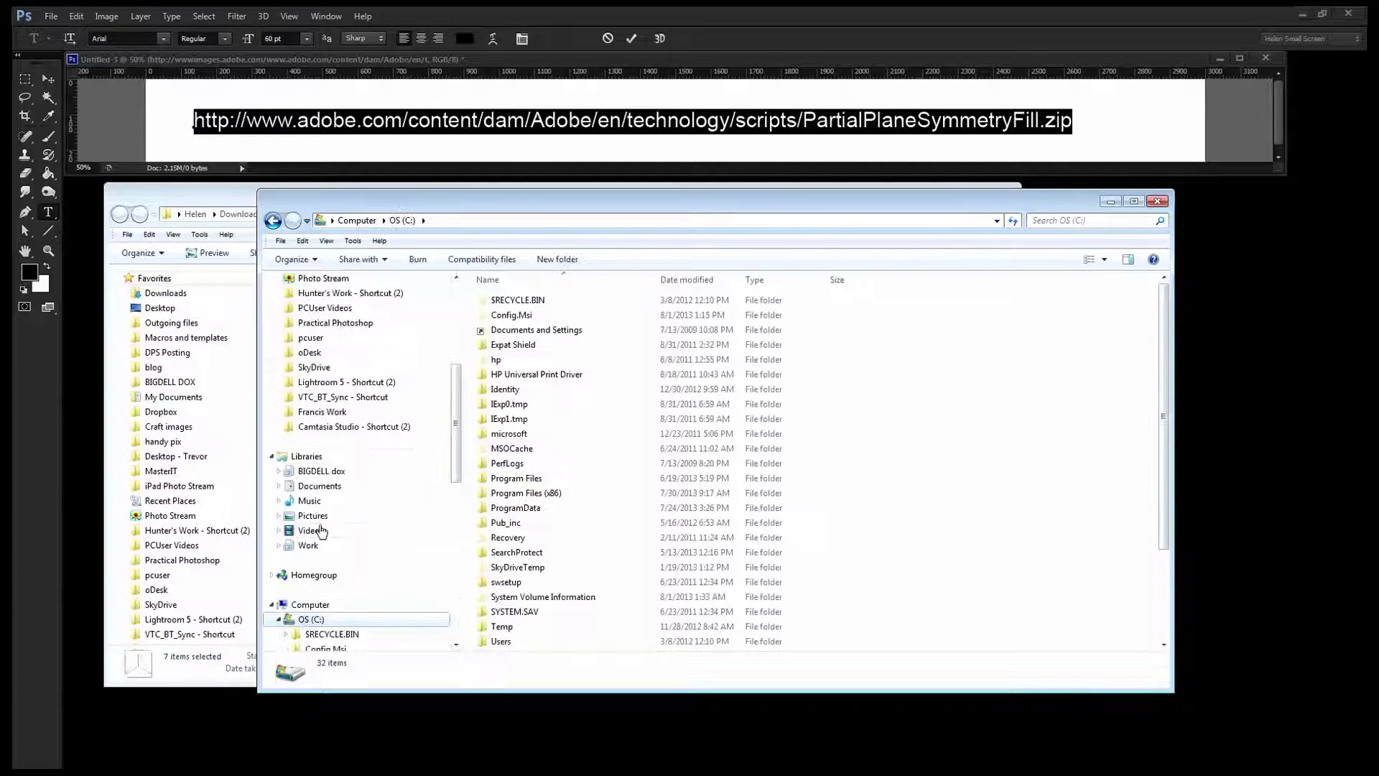
left_click_drag(454, 472, 454, 594)
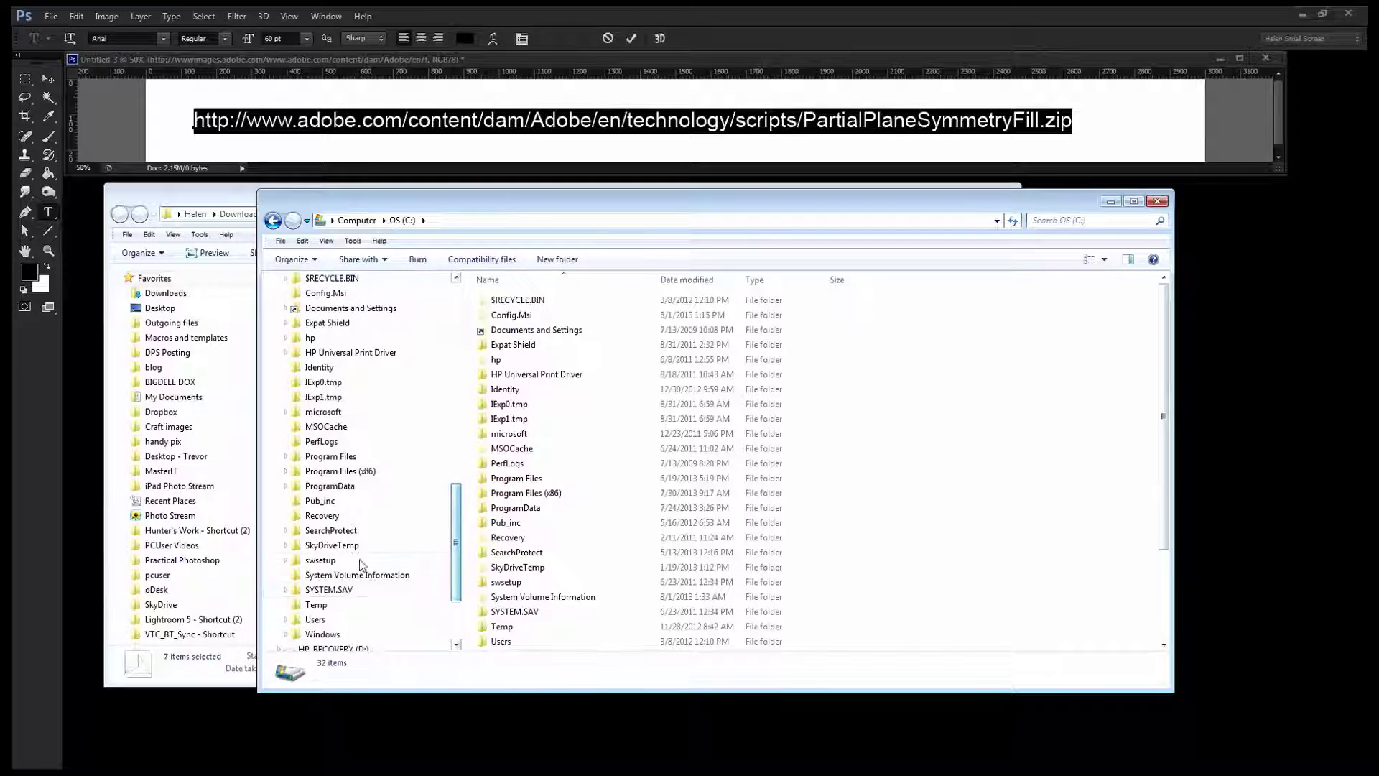
left_click(326, 459)
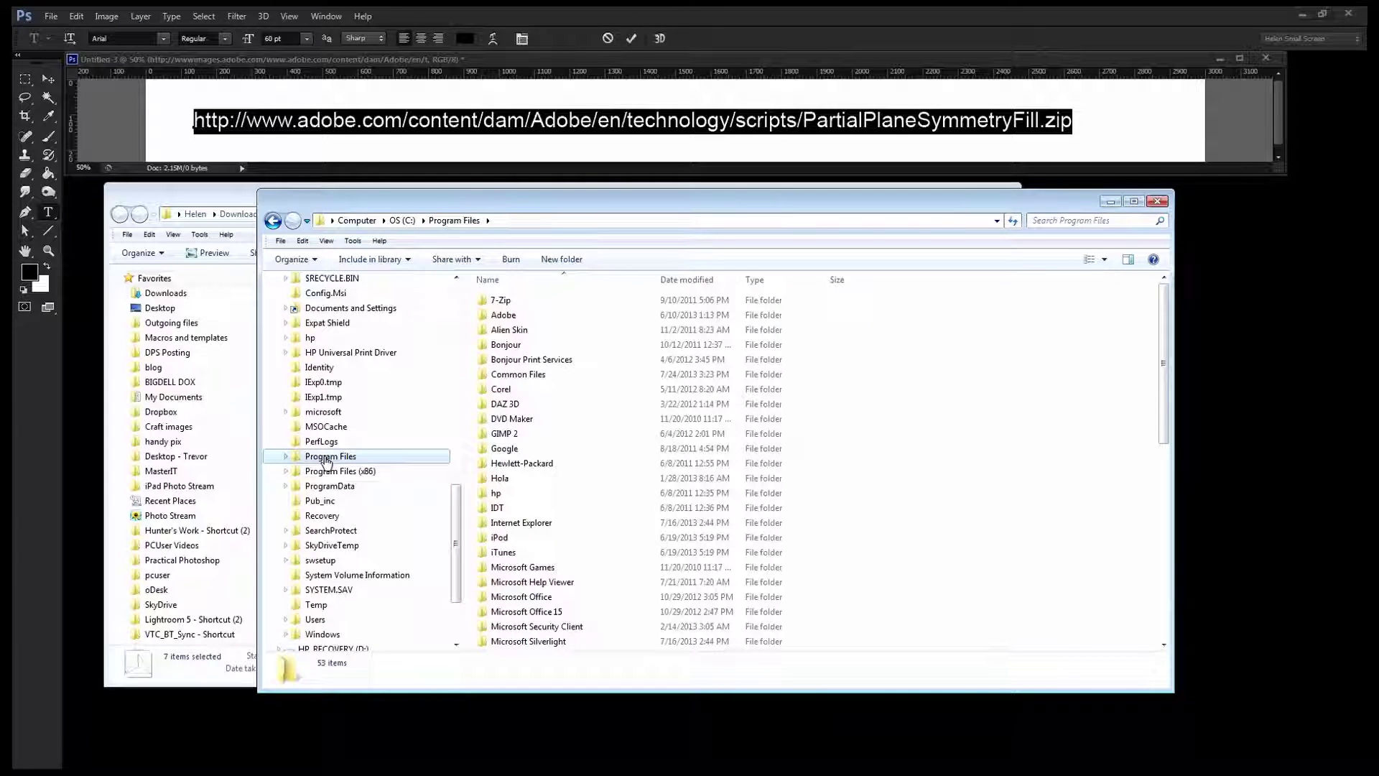
scroll(337, 474, "up", 8)
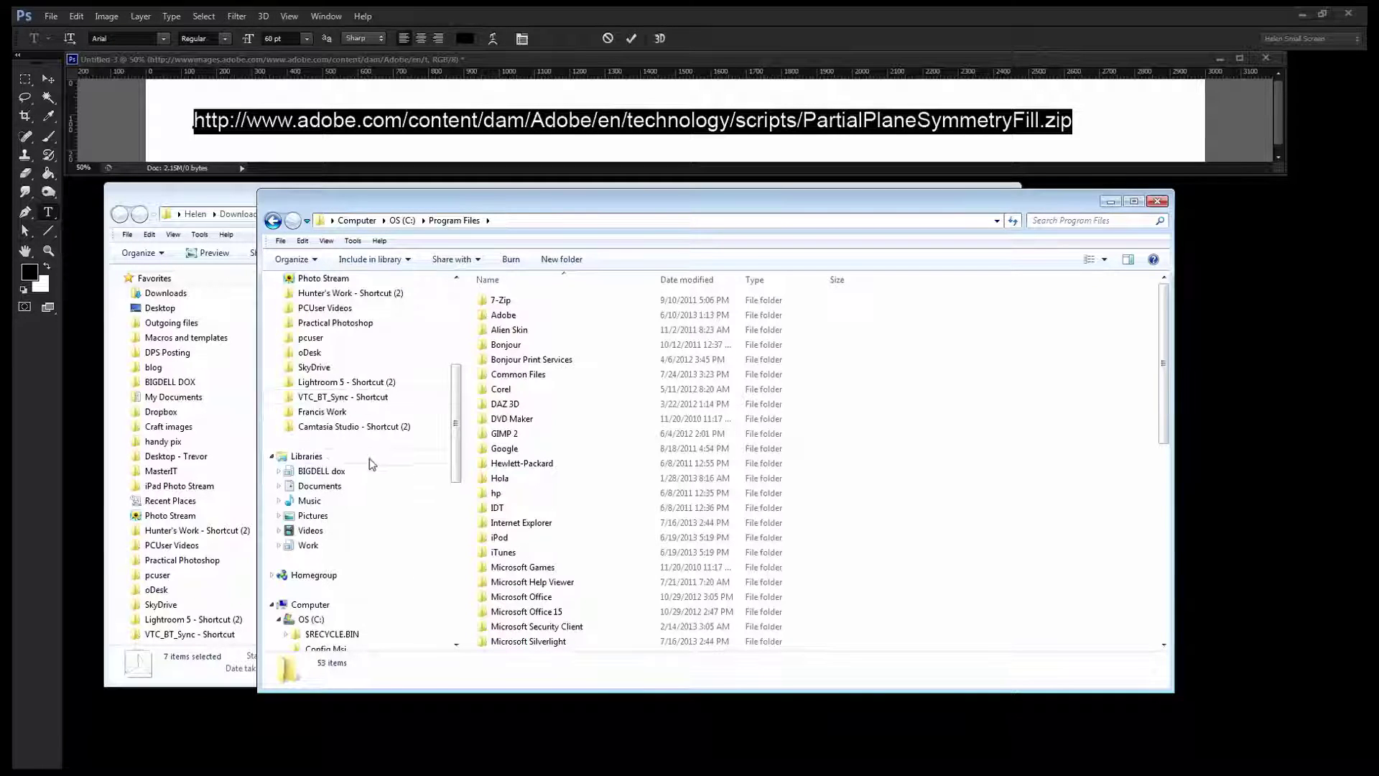
left_click_drag(455, 438, 460, 546)
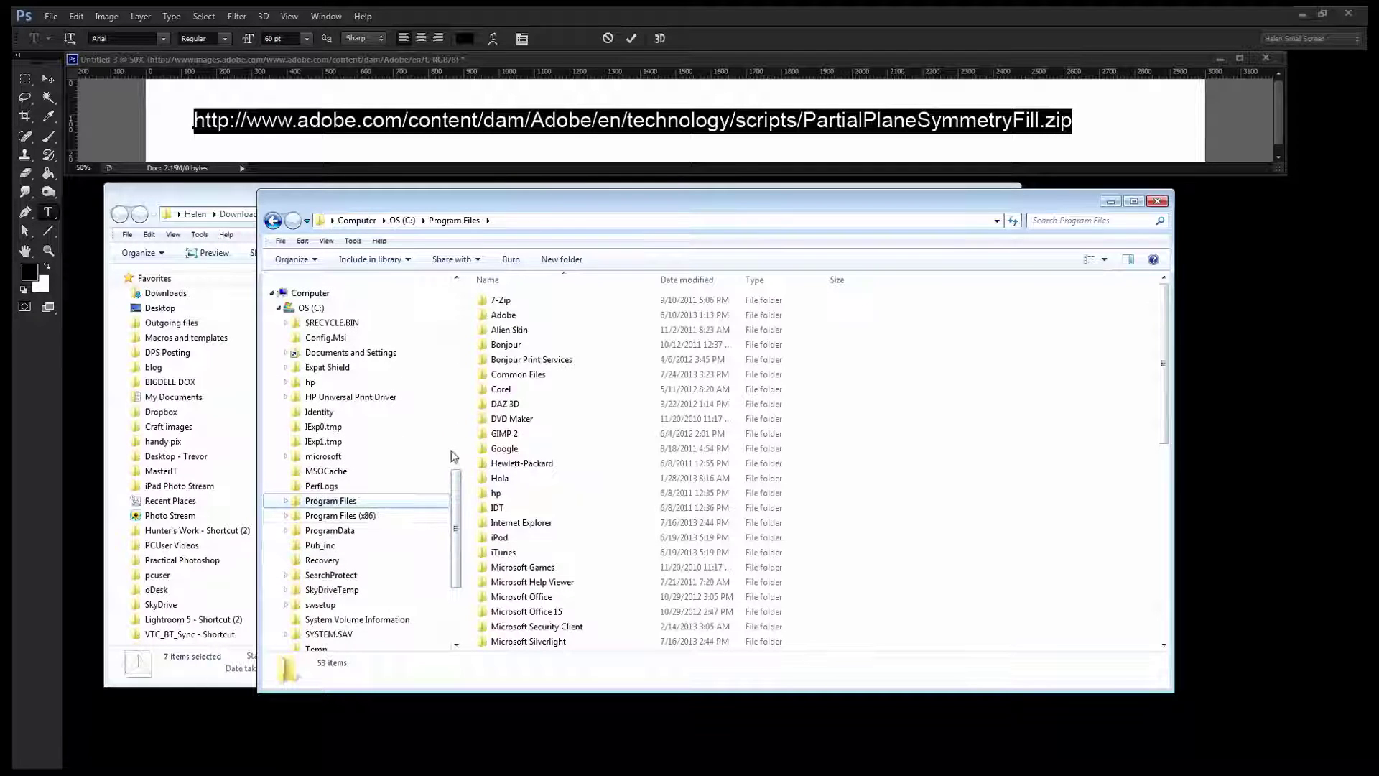
- Go through Adobe > Adobe Photoshop CS6 (64 Bit) > Presets into the Deco folder
double_click(508, 317)
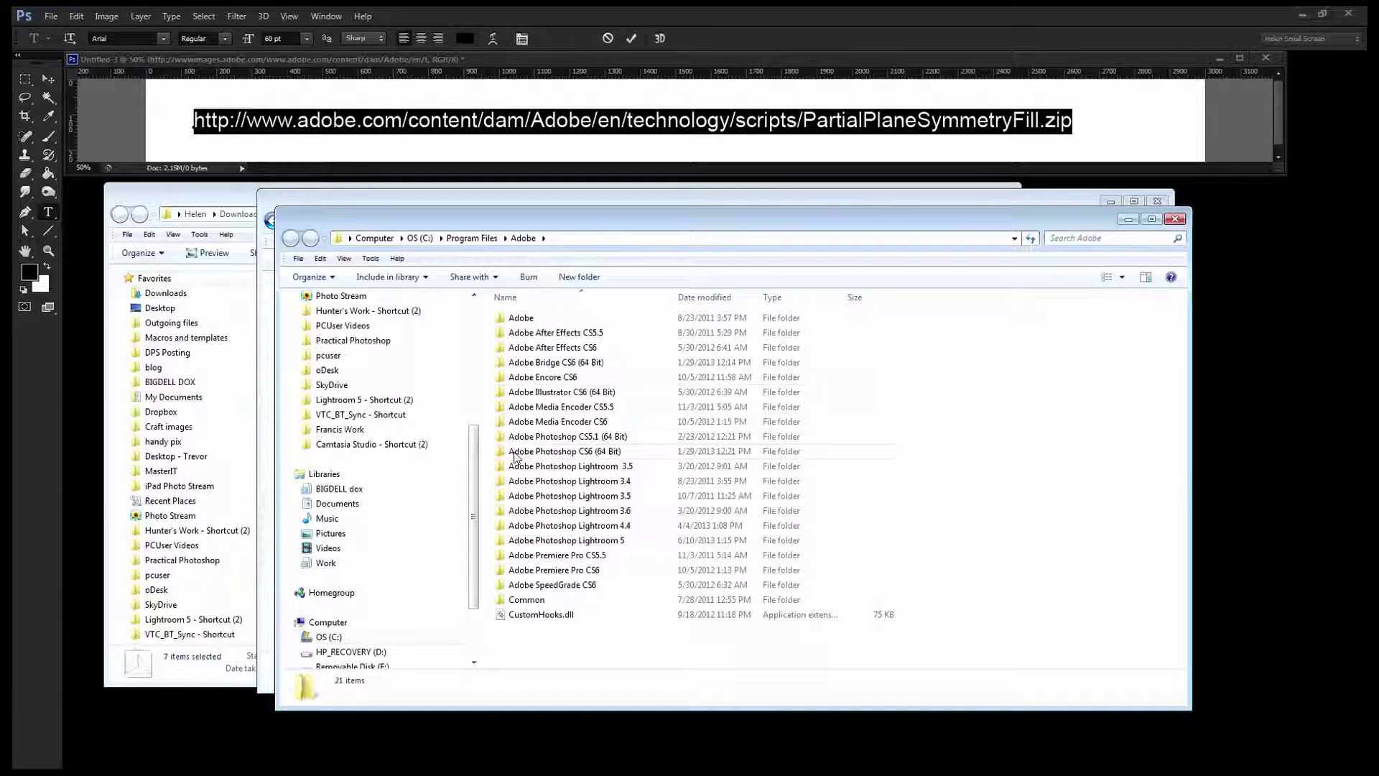
double_click(577, 451)
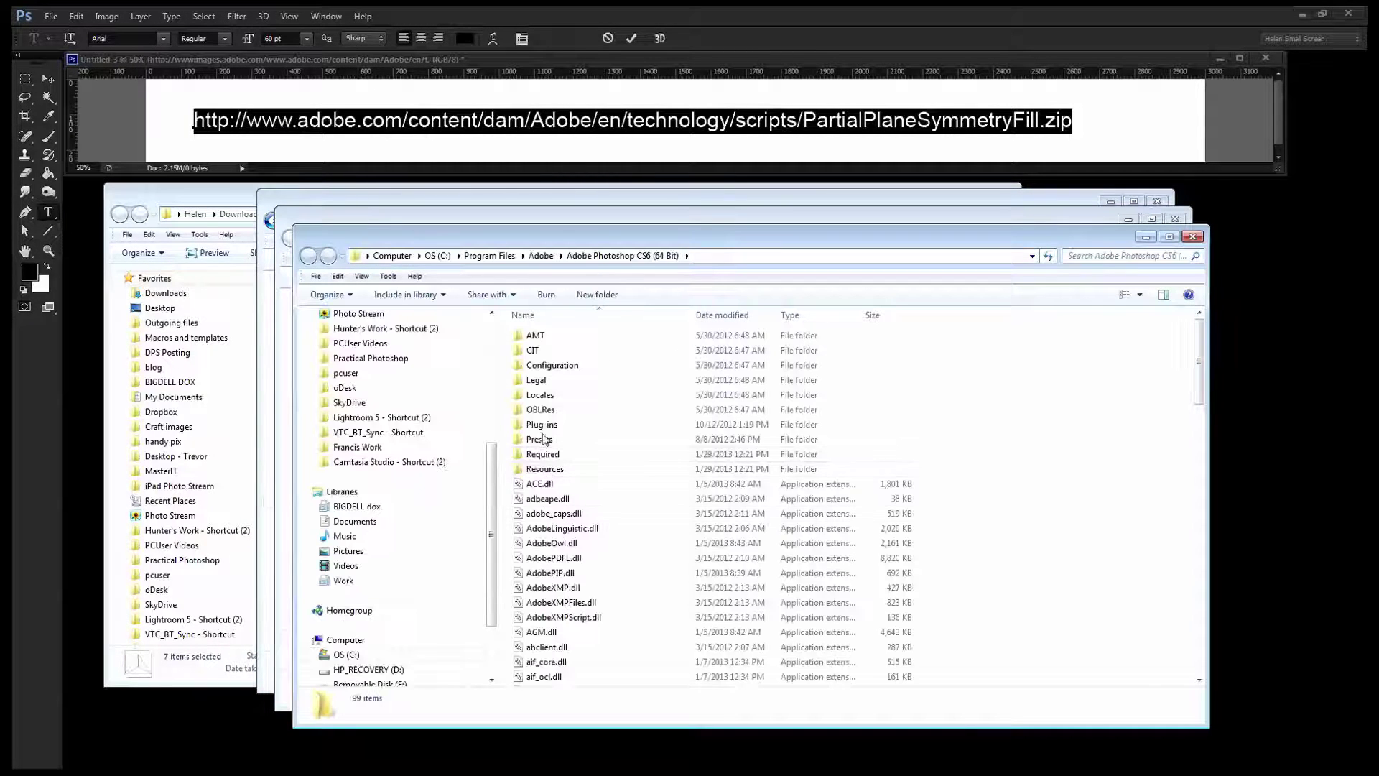
left_click(540, 440)
double_click(539, 440)
key("s")
left_click_drag(622, 174, 609, 149)
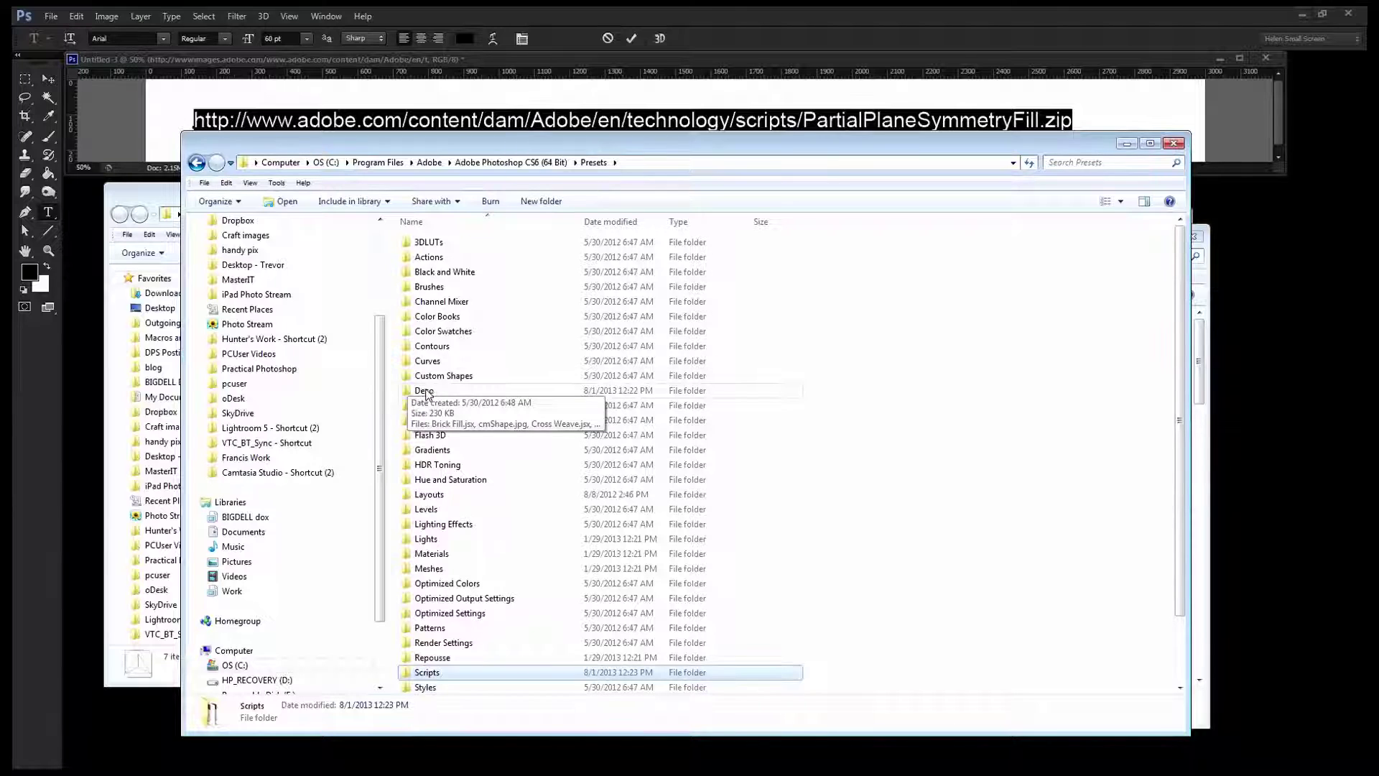
double_click(425, 392)
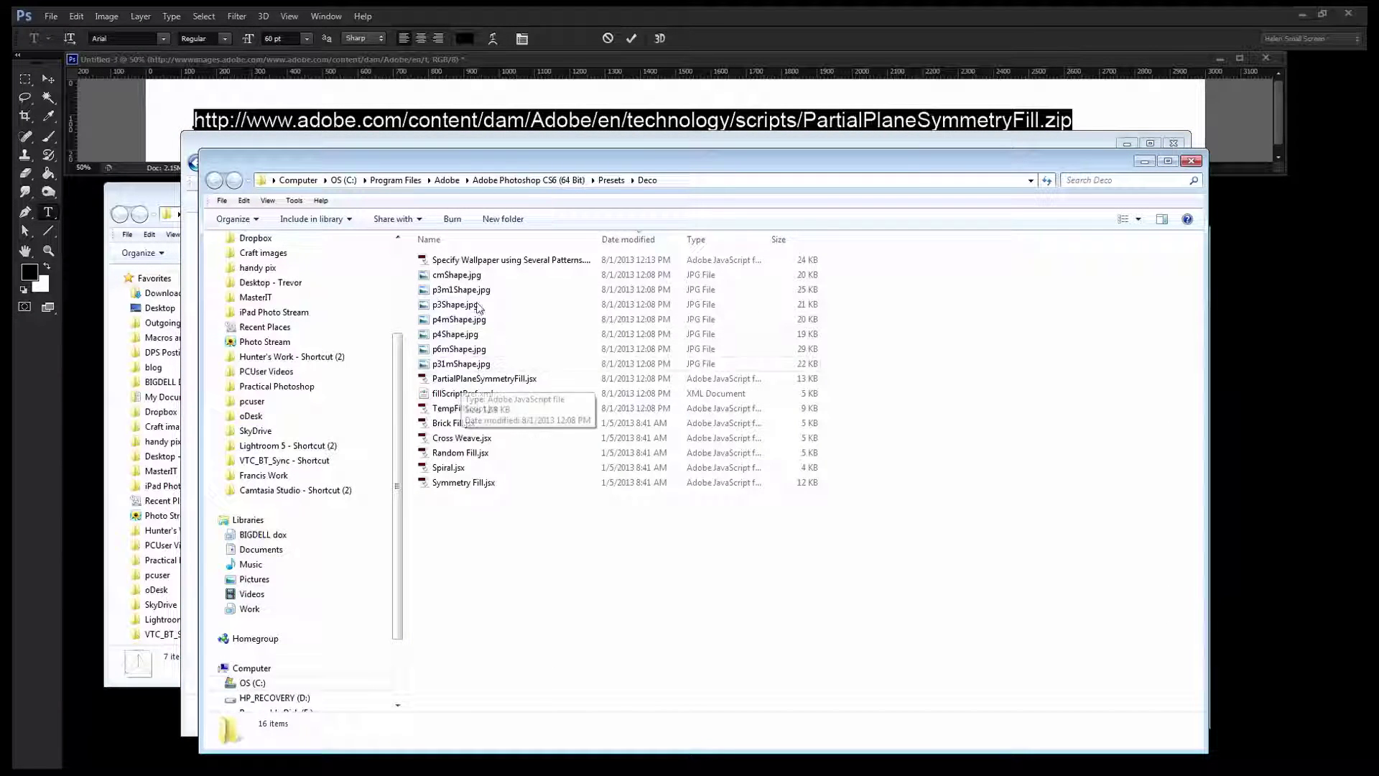
- Close the Deco folder and the stacked Photoshop folder windows
left_click_drag(490, 165, 580, 175)
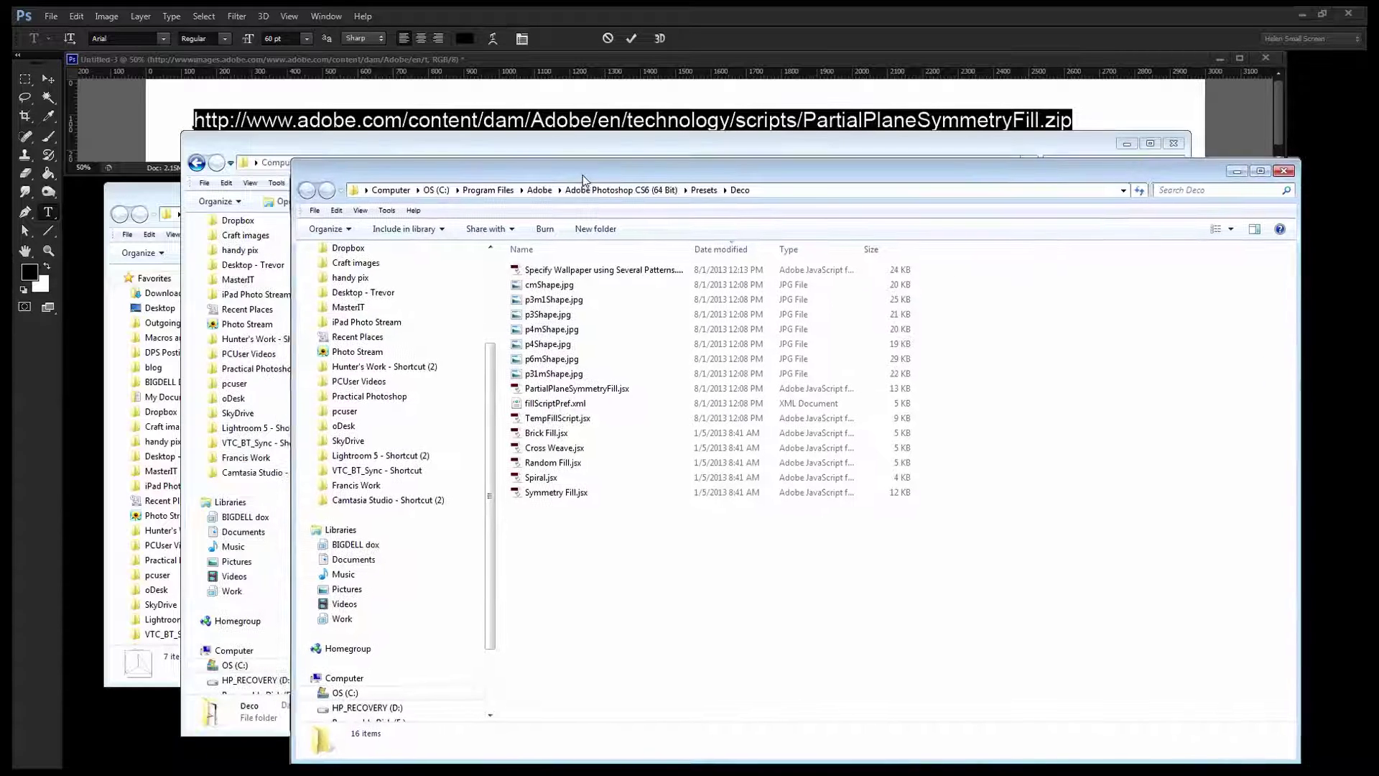
left_click(1127, 143)
key("alt+F4")
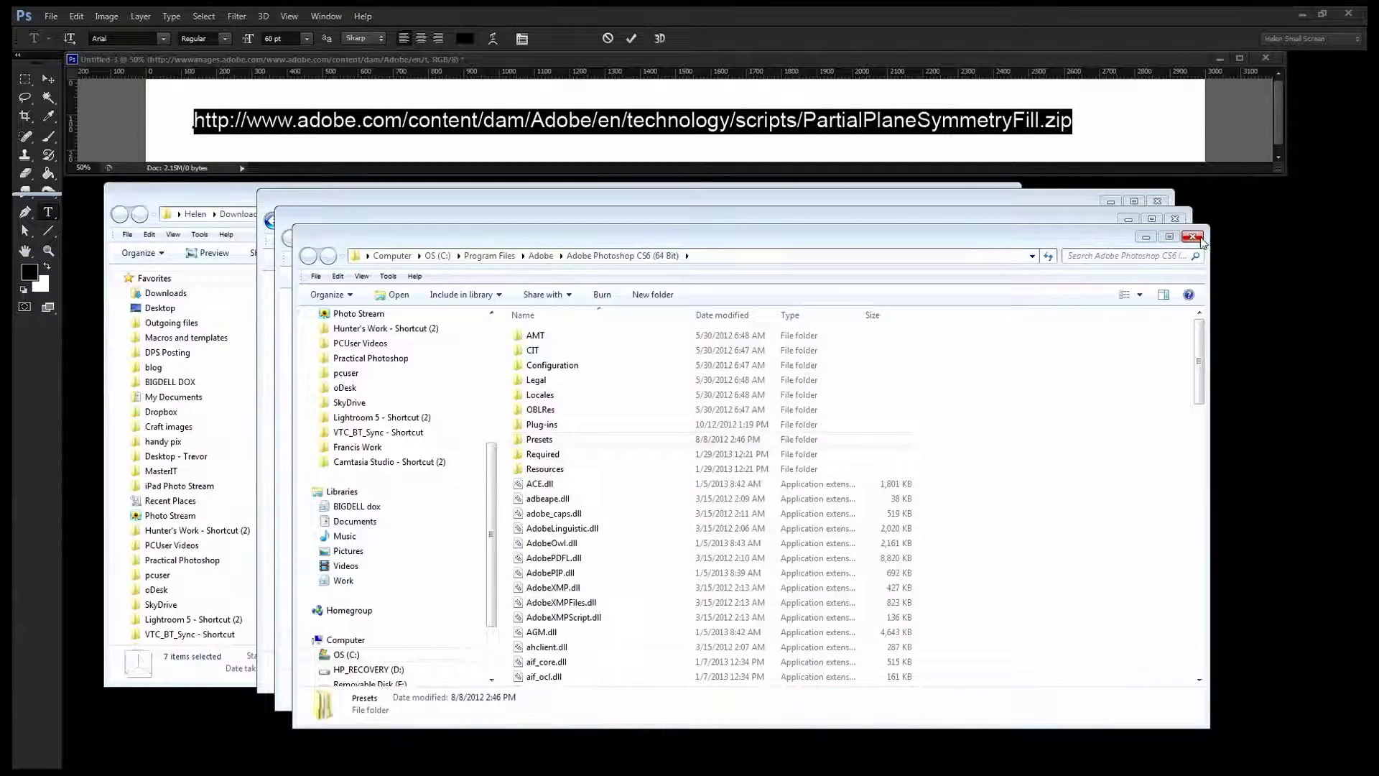
key("alt+F4")
key("alt+F4")
key("alt+F4")
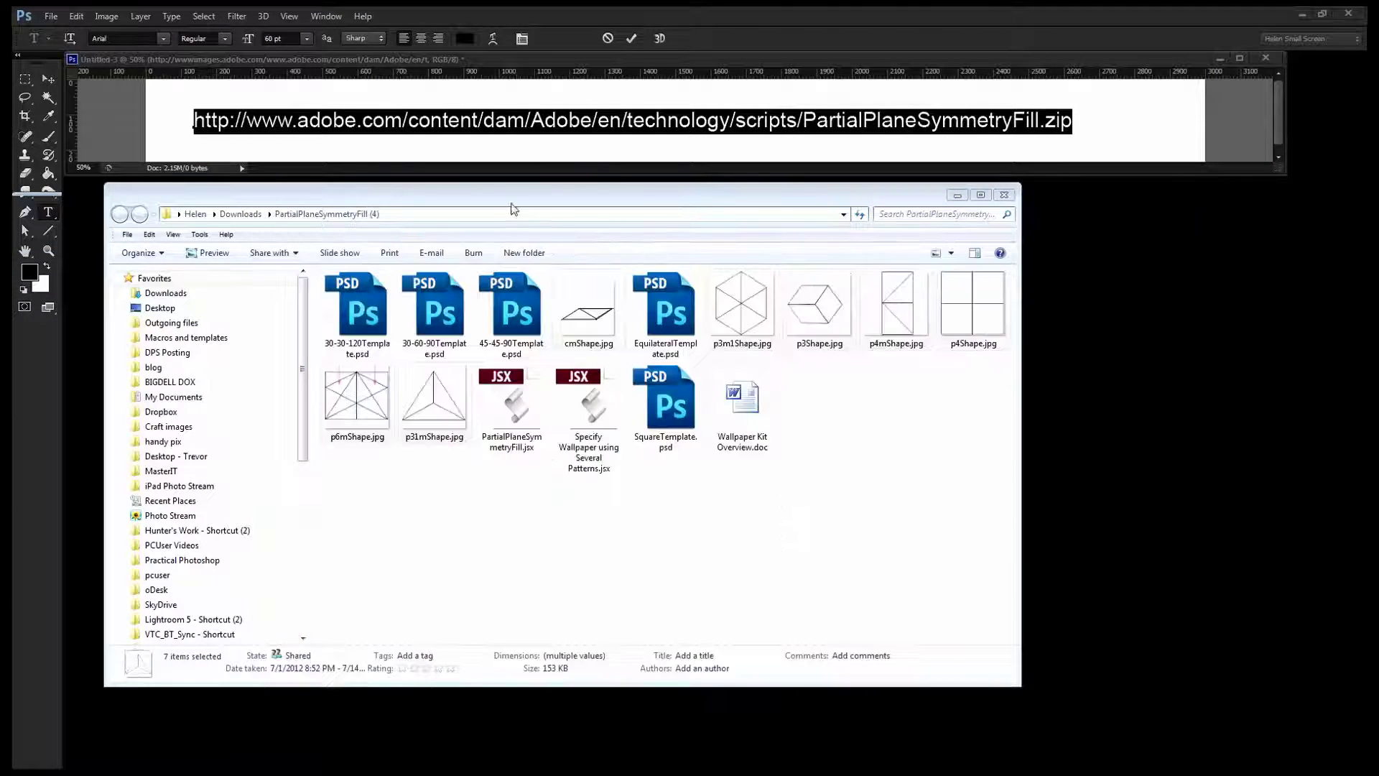
- Place the download folder window on the left and the Deco folder window on the right
left_click_drag(503, 203, 488, 230)
key("alt+Tab")
left_click_drag(693, 276, 1123, 227)
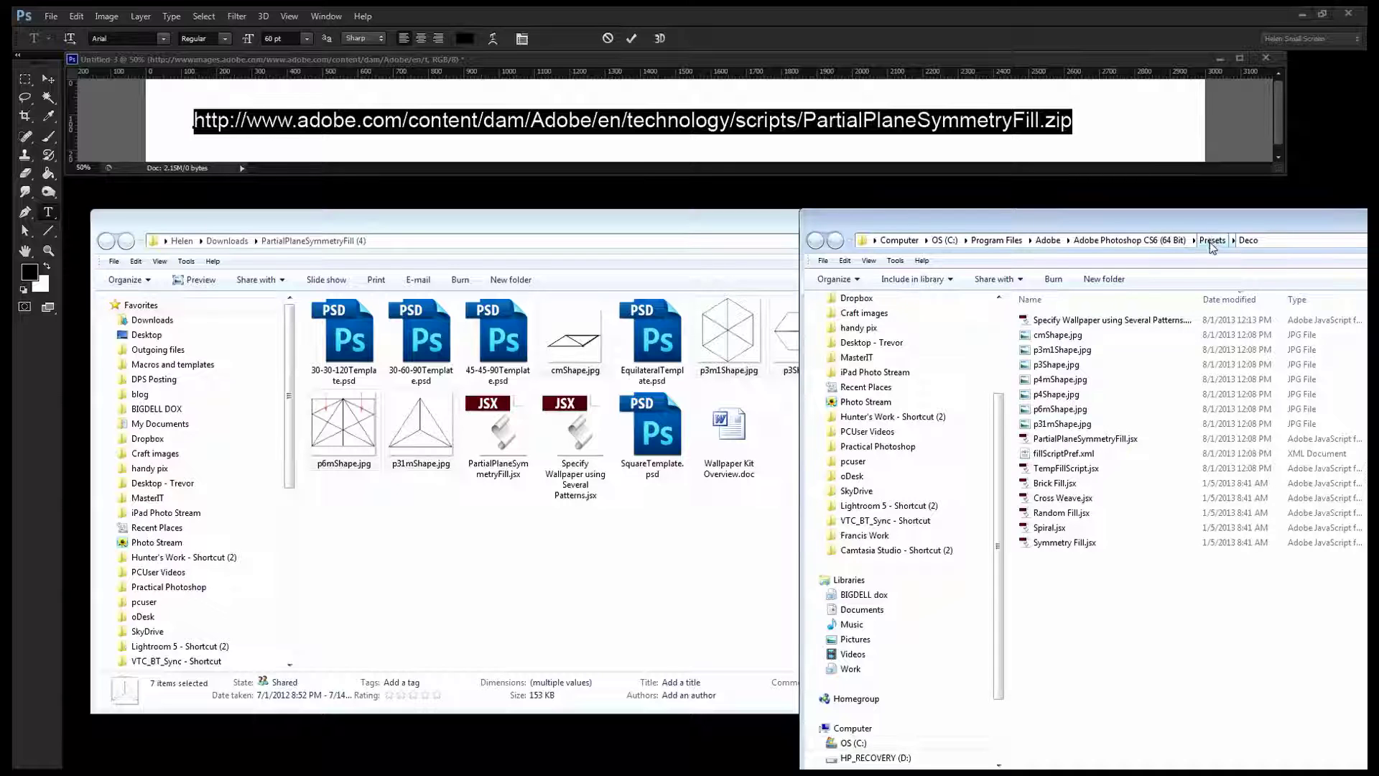
- Move up to Presets, open the Scripts folder, then close it and centre the Presets window
left_click(1212, 241)
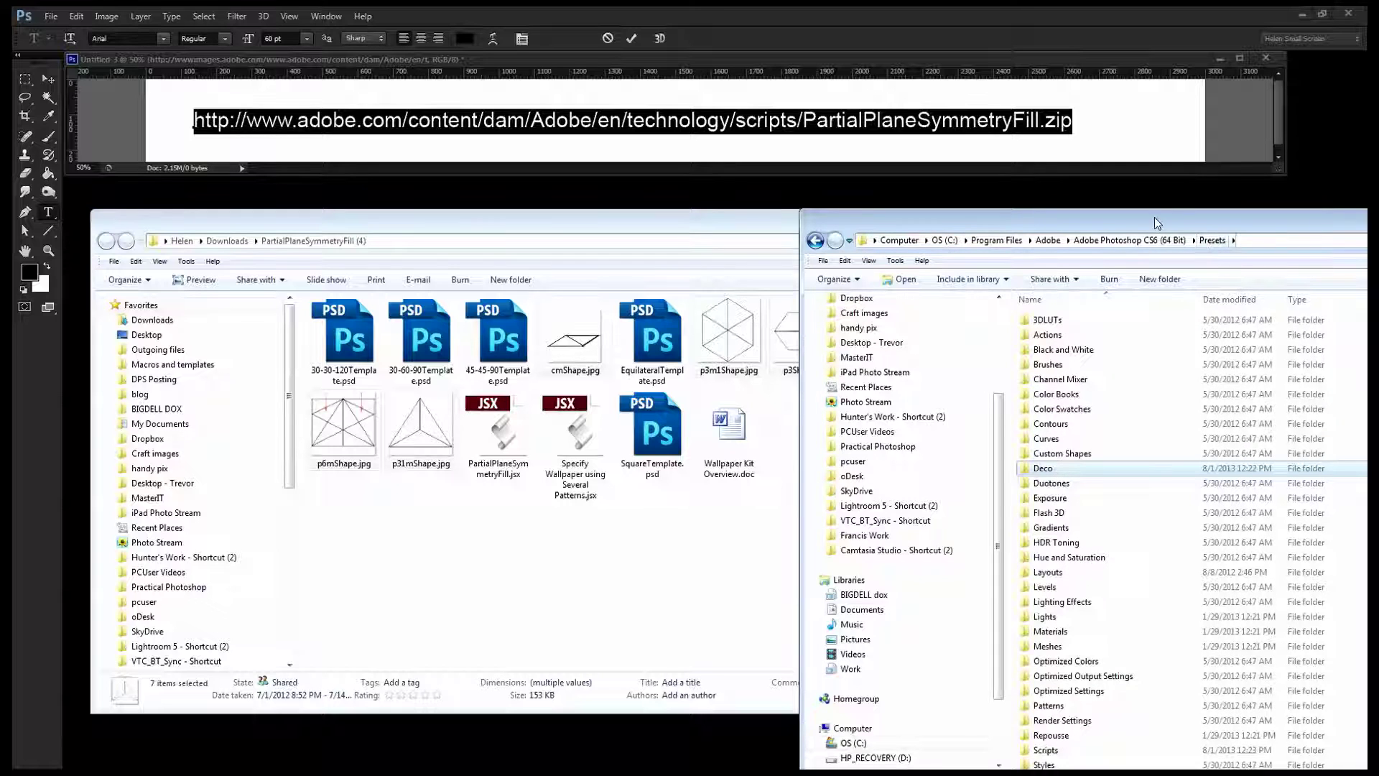
left_click_drag(1157, 220, 1155, 160)
double_click(1044, 688)
left_click_drag(301, 21, 1133, 109)
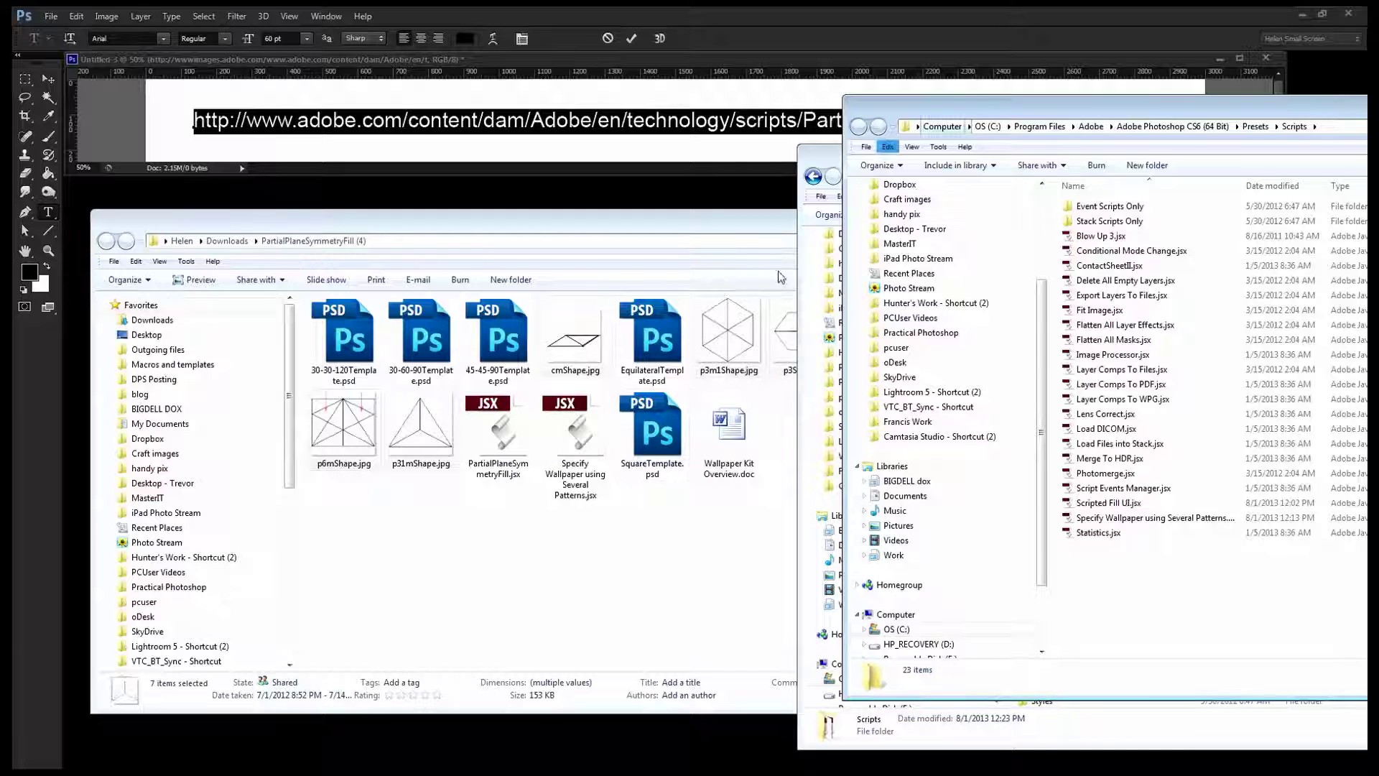
left_click_drag(1045, 109, 409, 176)
left_click(1199, 172)
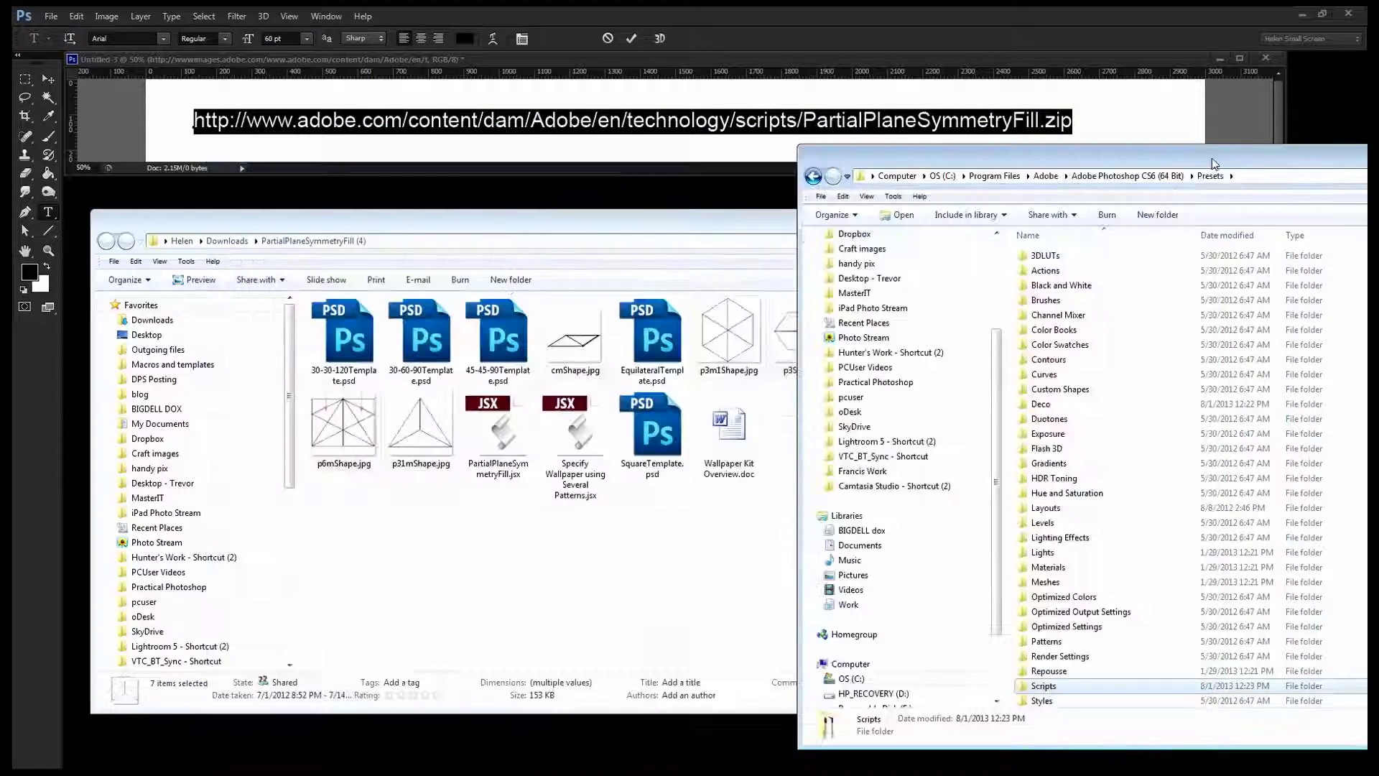
left_click_drag(1212, 163, 634, 211)
- Close the Presets and download folder windows, cancel the URL text edit, and close the URL document
left_click(1212, 204)
left_click(984, 222)
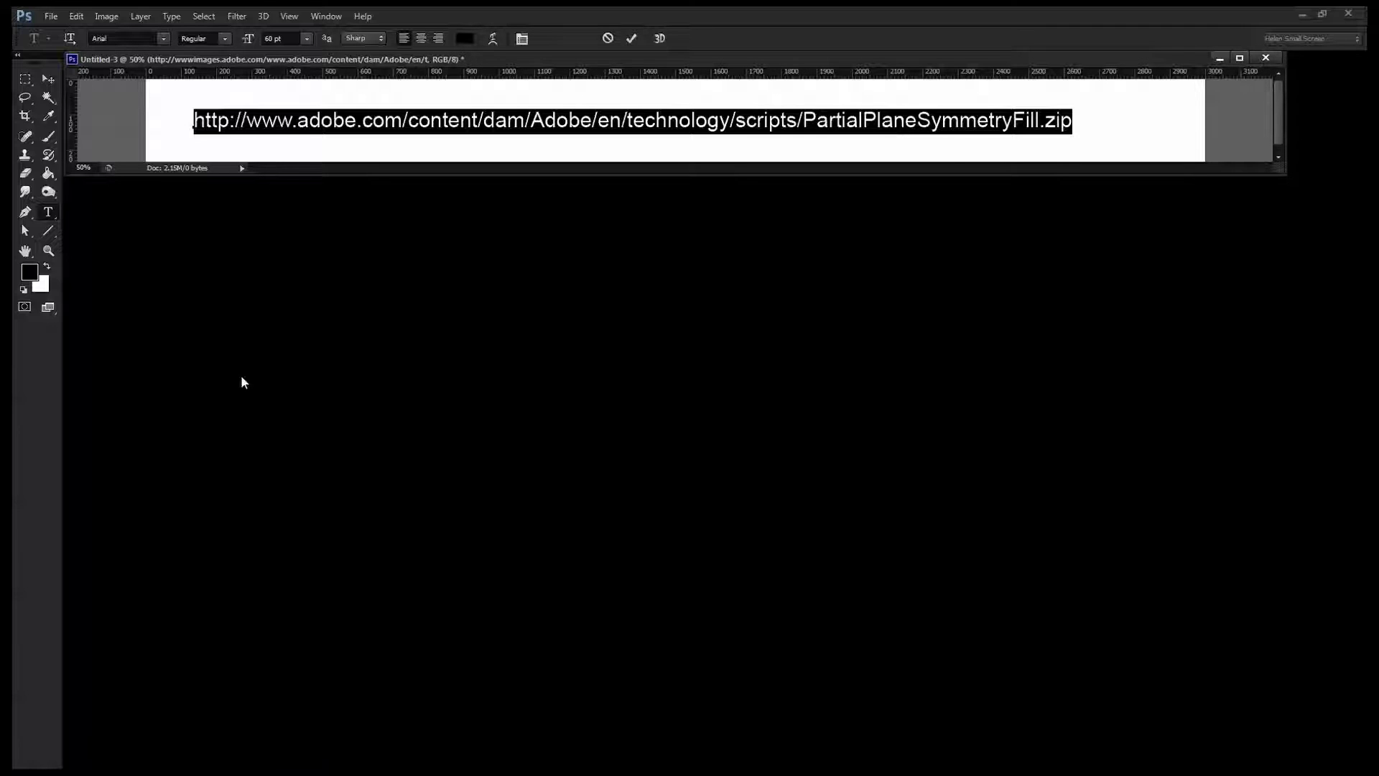
left_click_drag(1153, 62, 1144, 181)
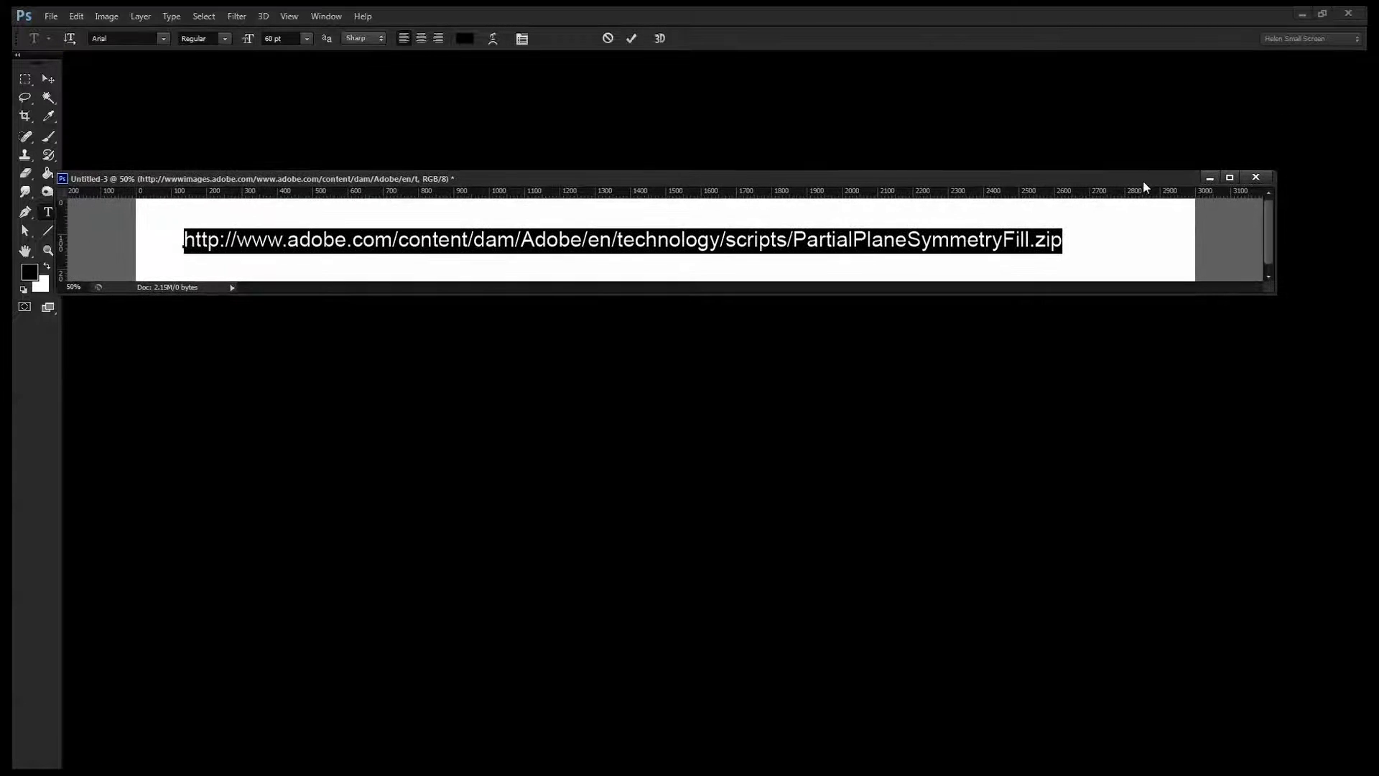
key("Escape")
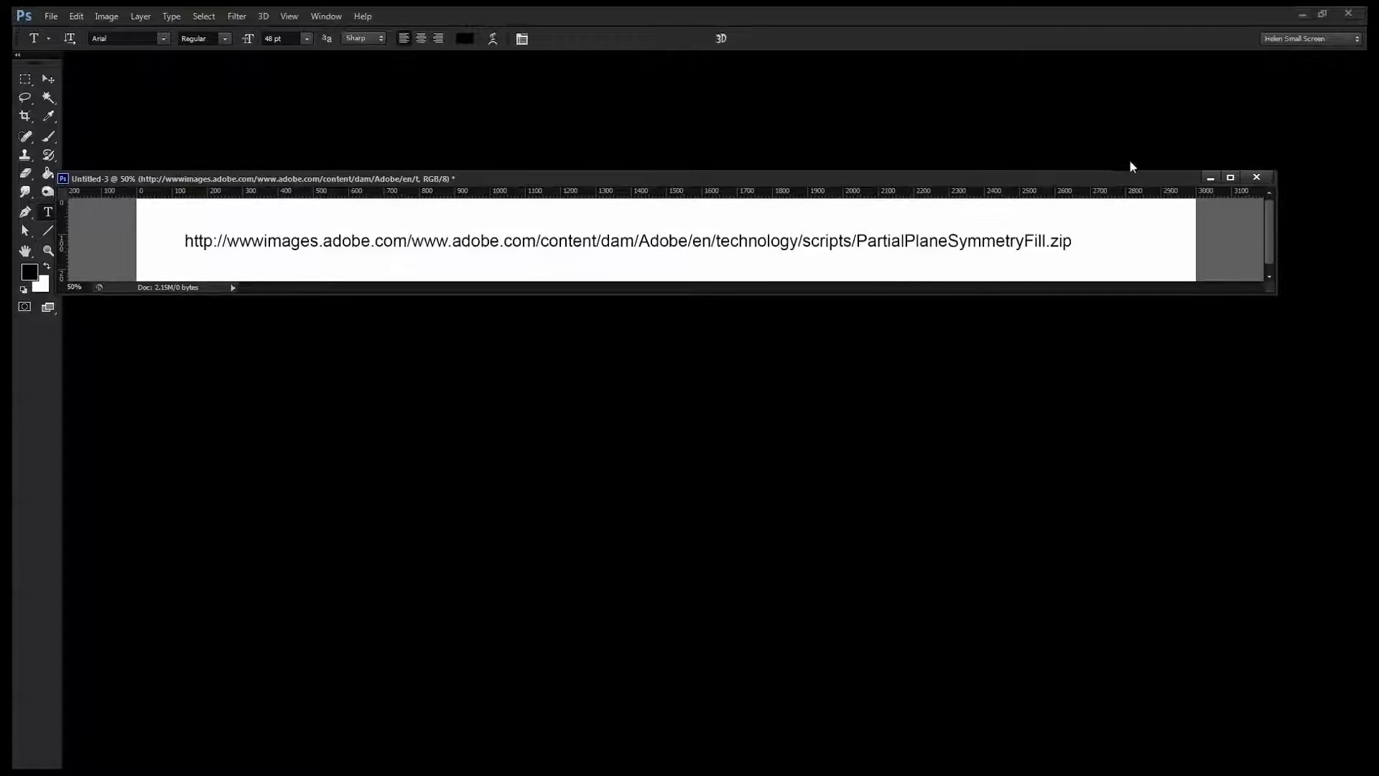
left_click(1256, 177)
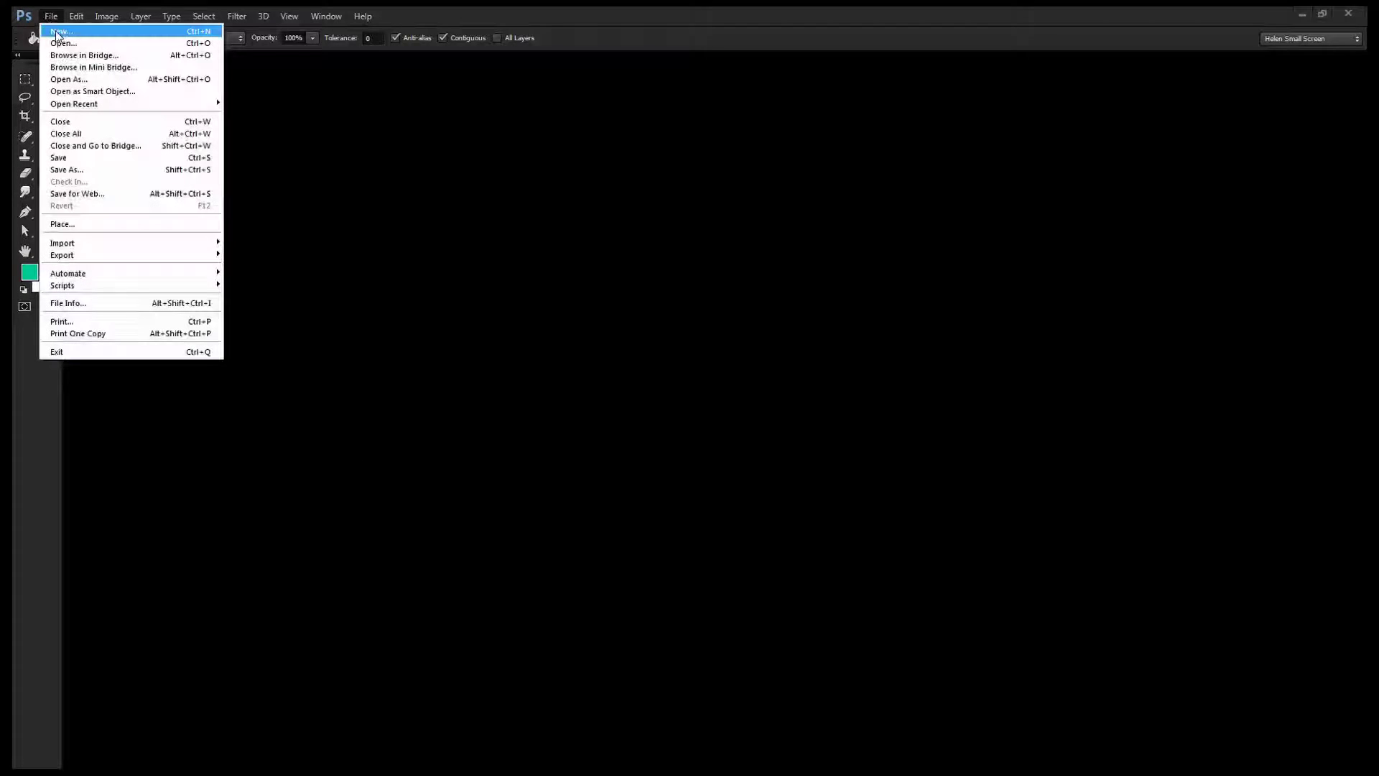
- Open 45-45-90Template.psd from the PartialPlaneSymmetryFill folder
left_click(57, 44)
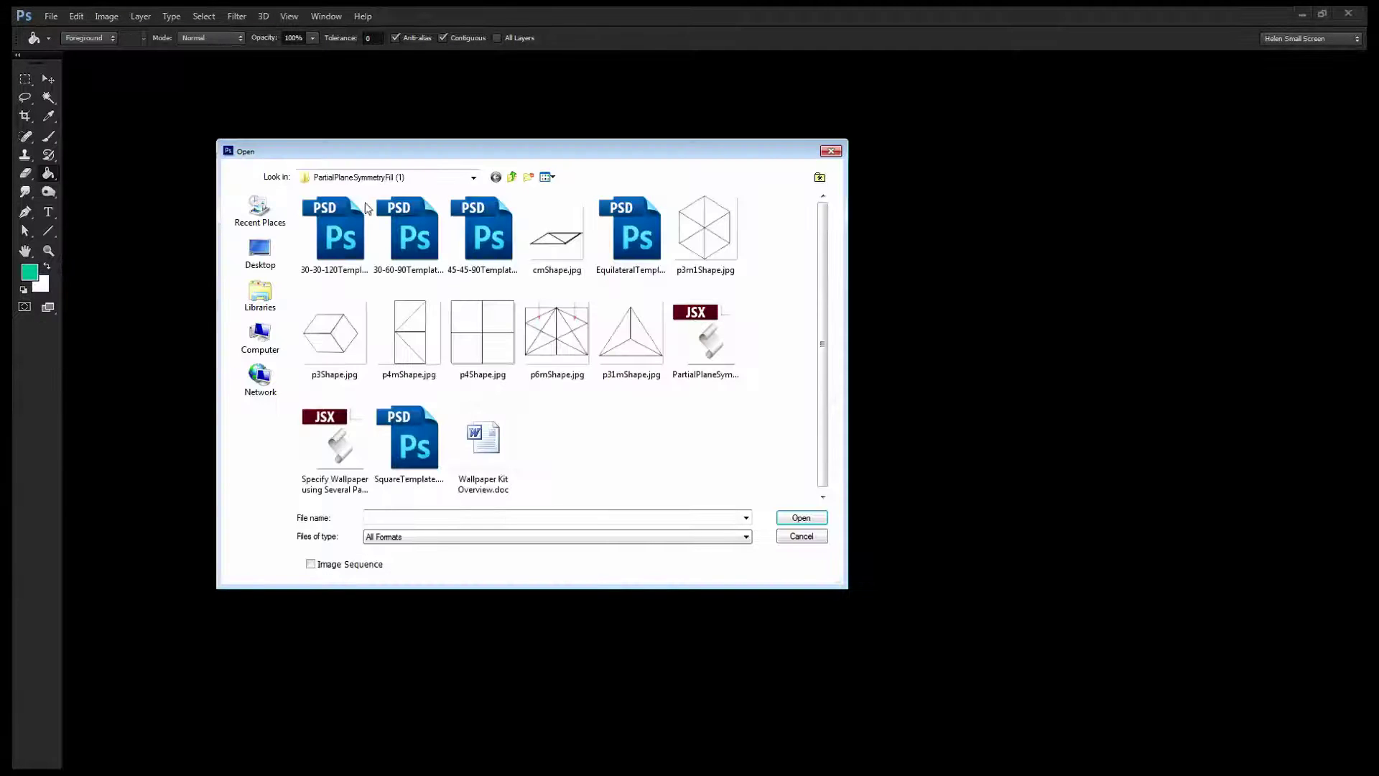
left_click(467, 254)
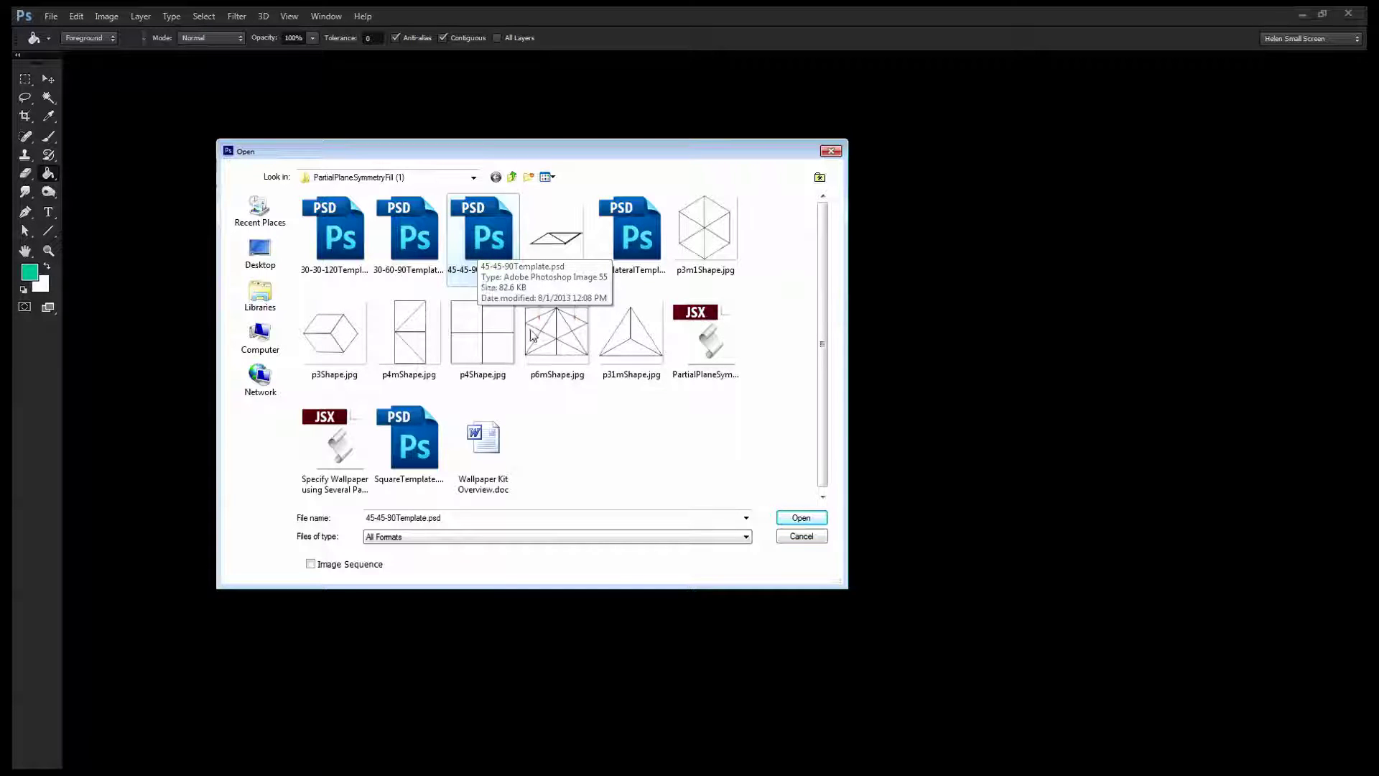
left_click(801, 519)
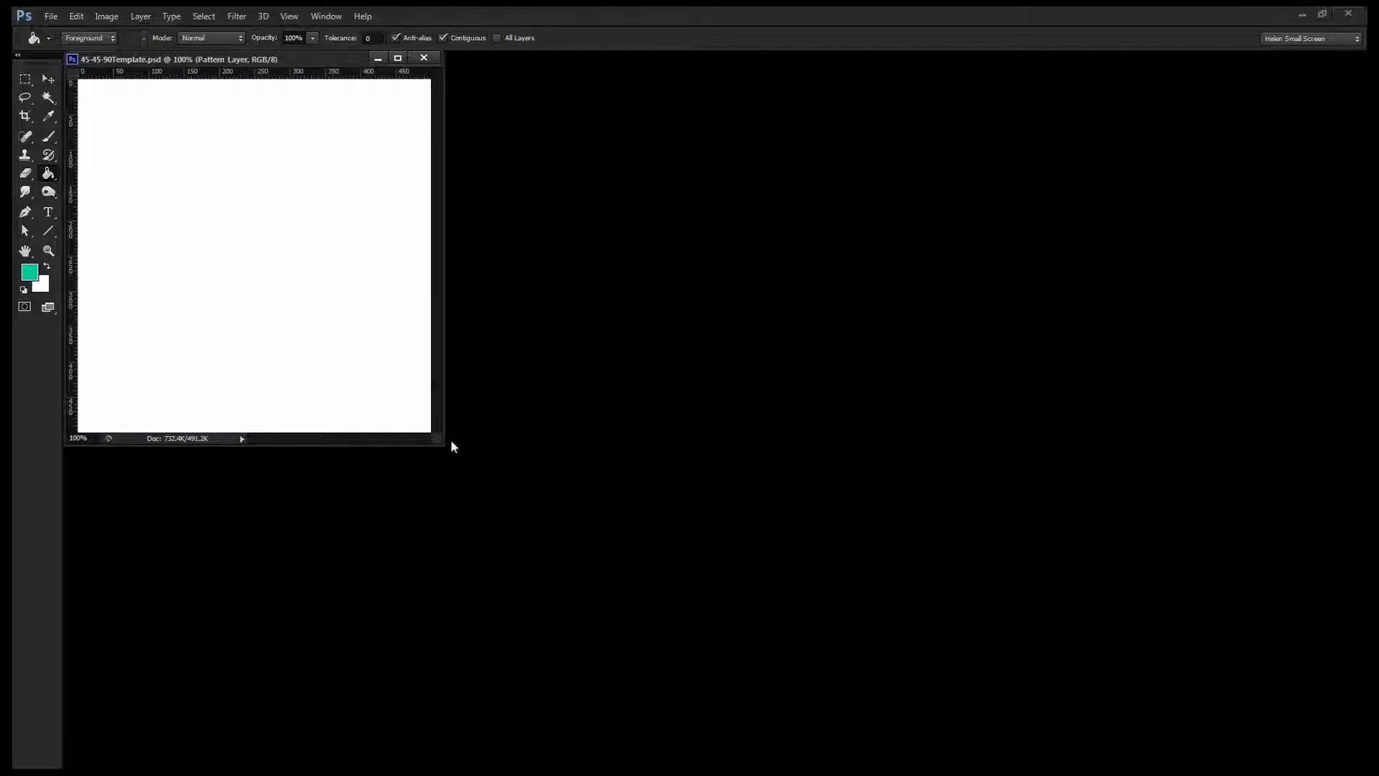
- Enlarge the template window, show the Layers panel and hide the Background layer
left_click_drag(438, 438, 511, 536)
left_click_drag(292, 63, 320, 110)
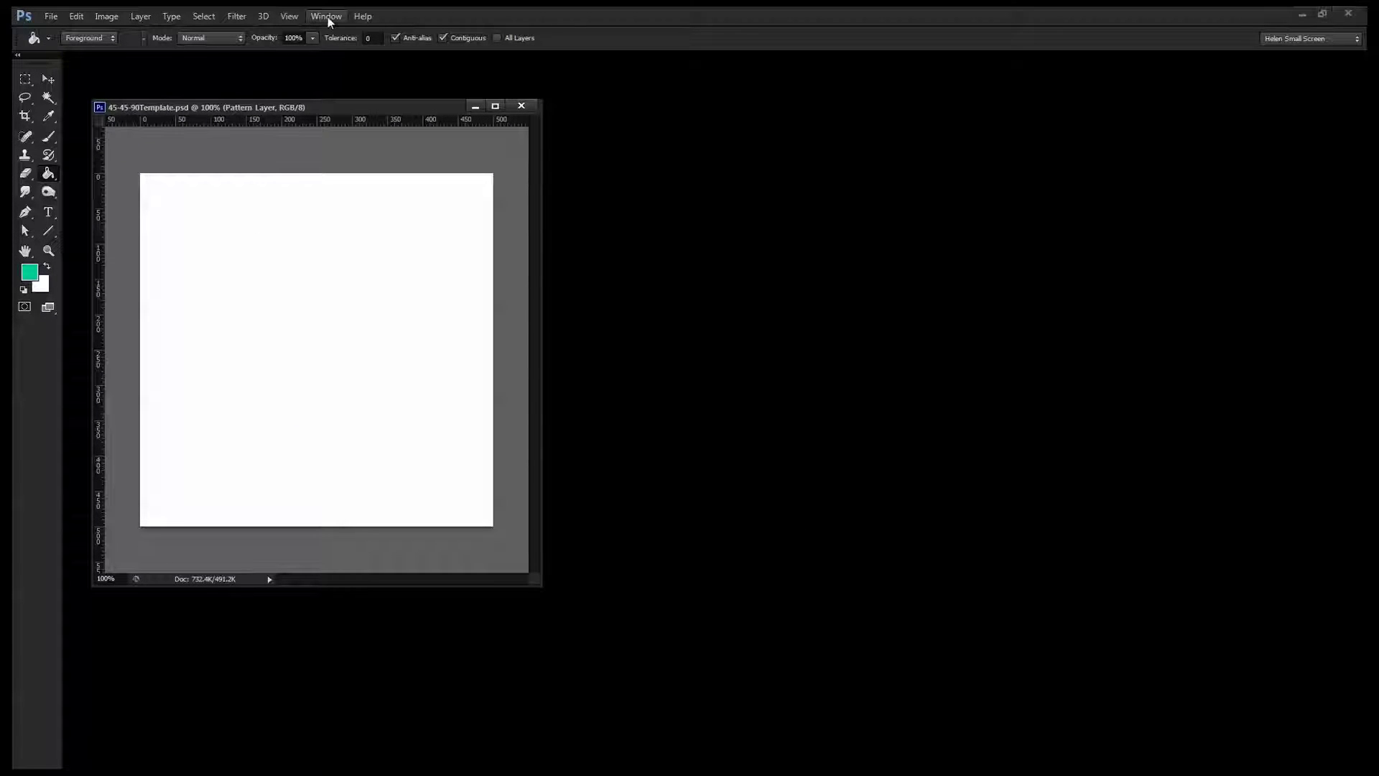
left_click(327, 18)
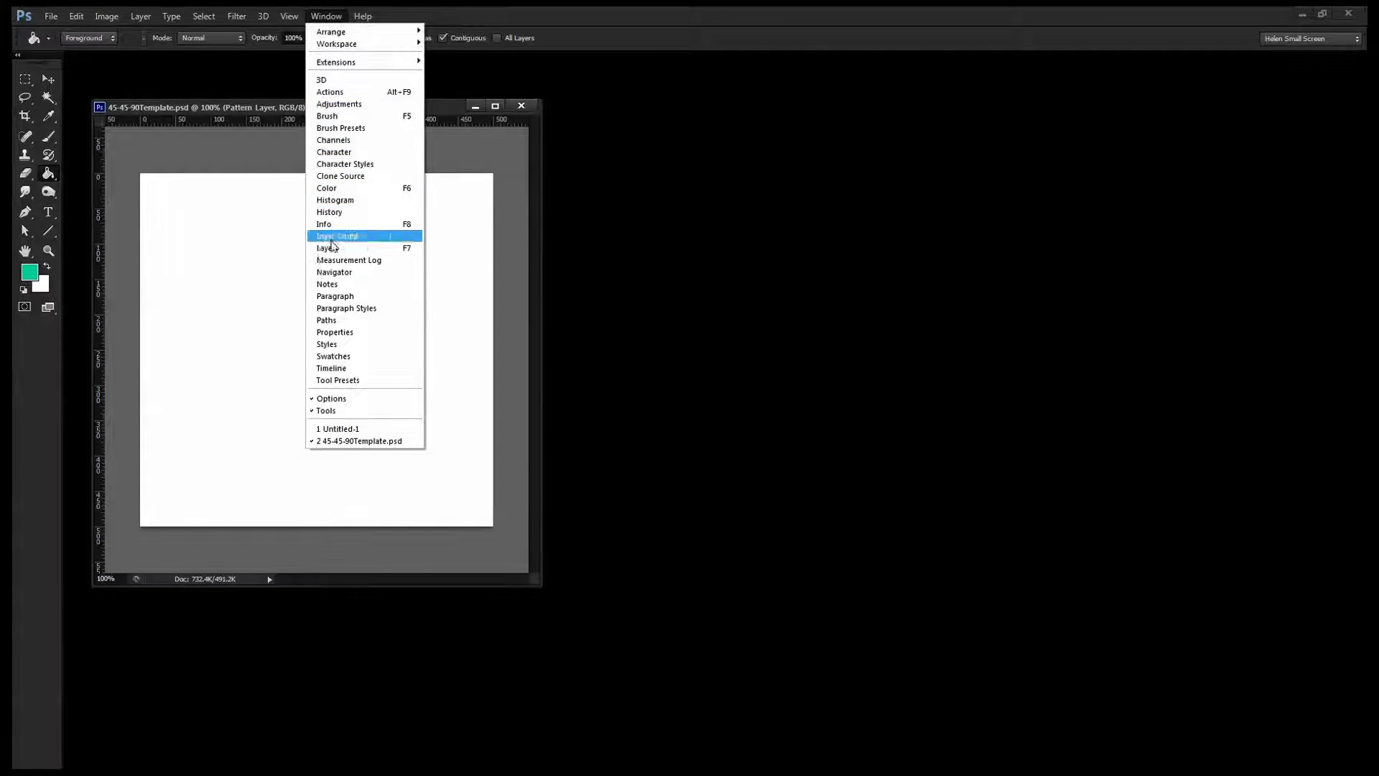
left_click(332, 248)
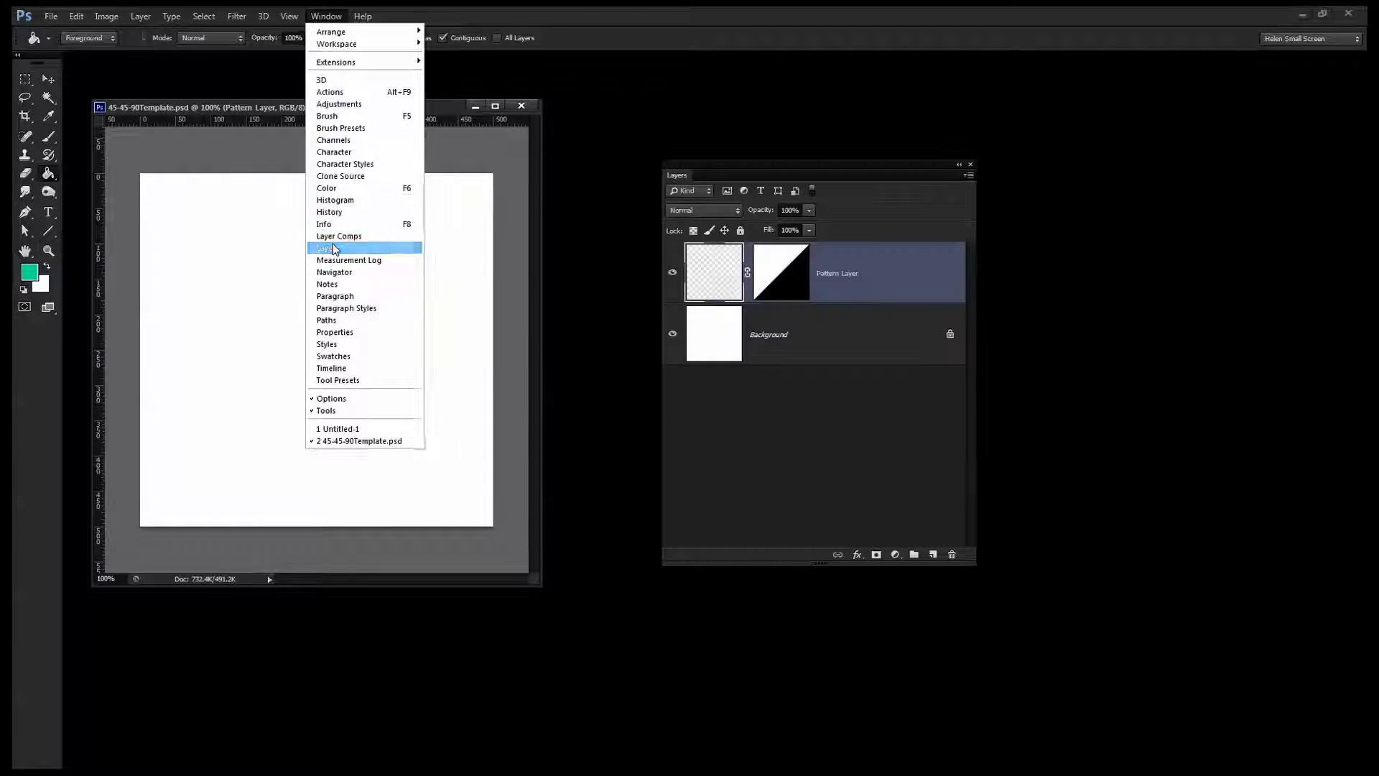
left_click(674, 337)
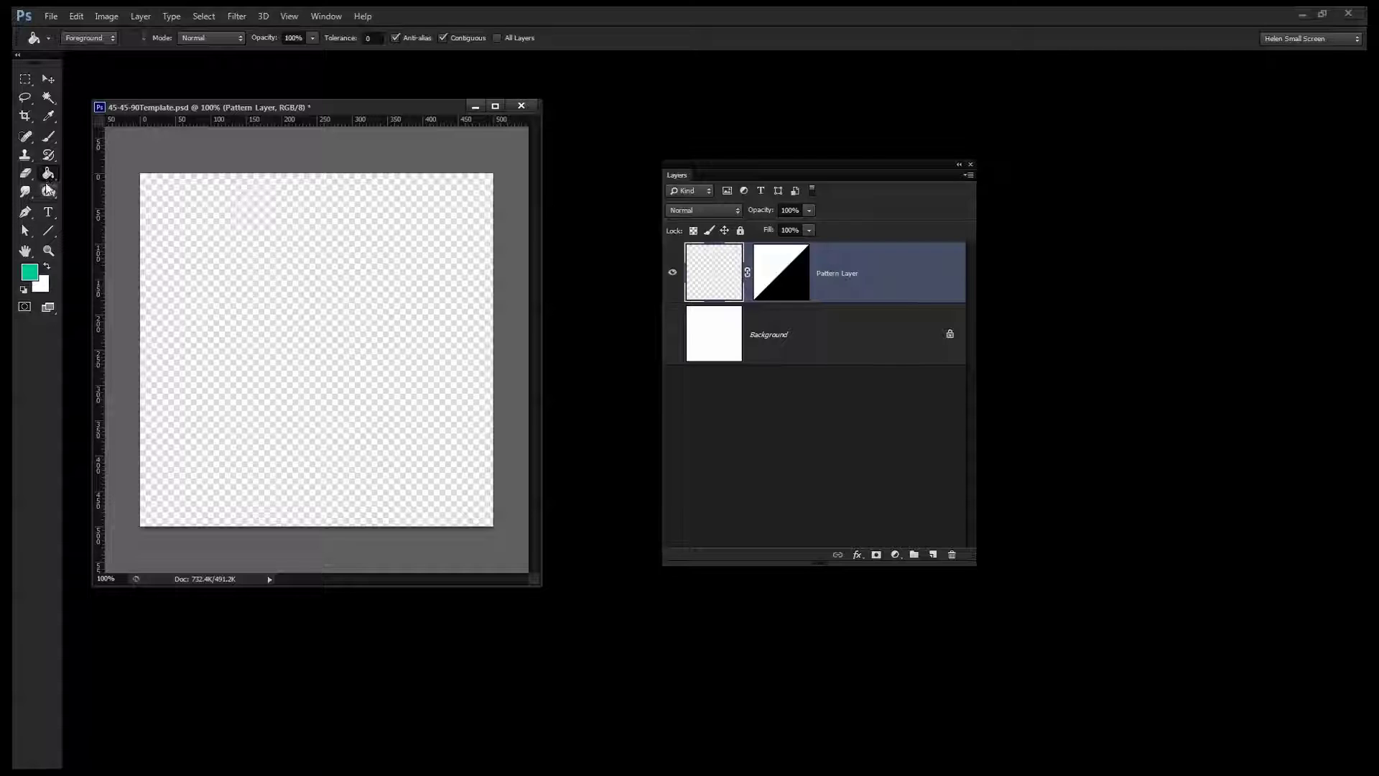
- Fill the whole Pattern Layer with the green foreground colour using Select All, then deselect
left_click(189, 266)
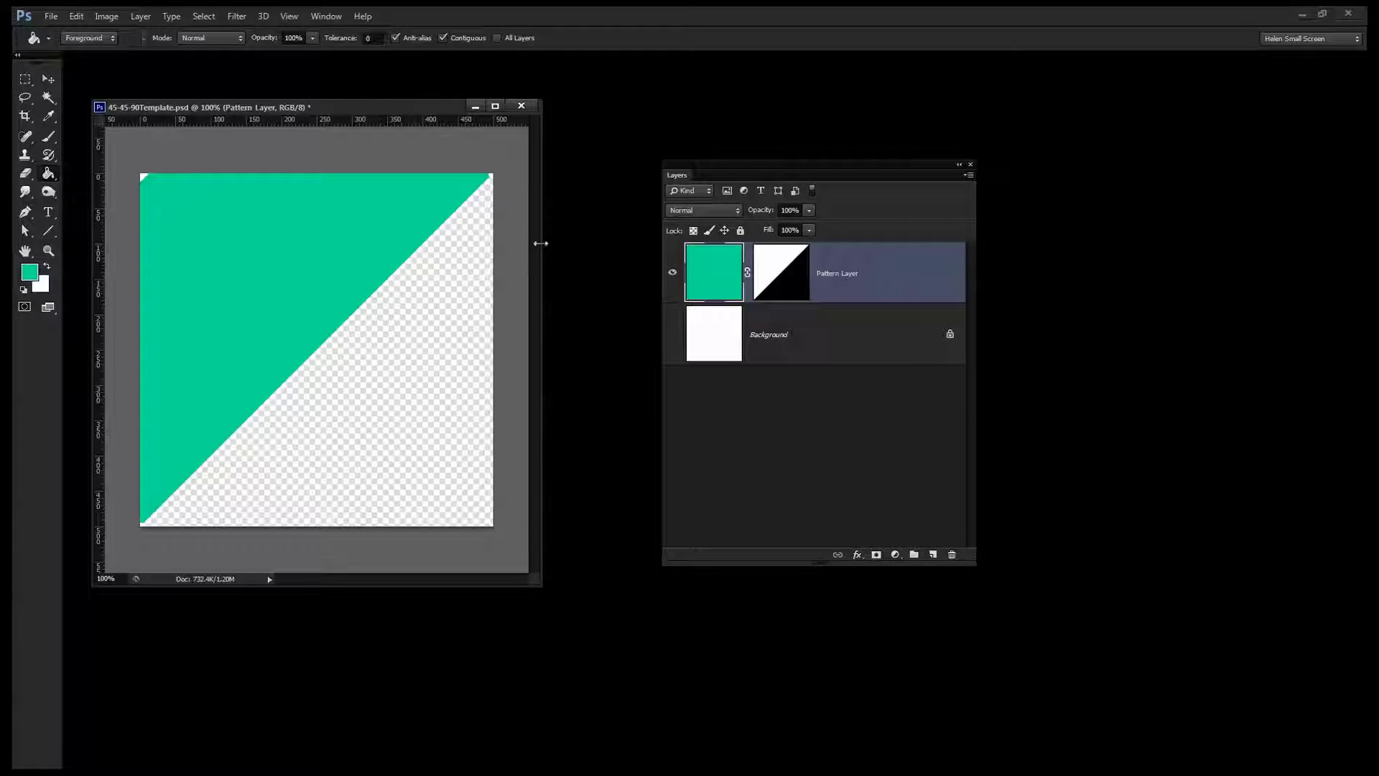
left_click(76, 16)
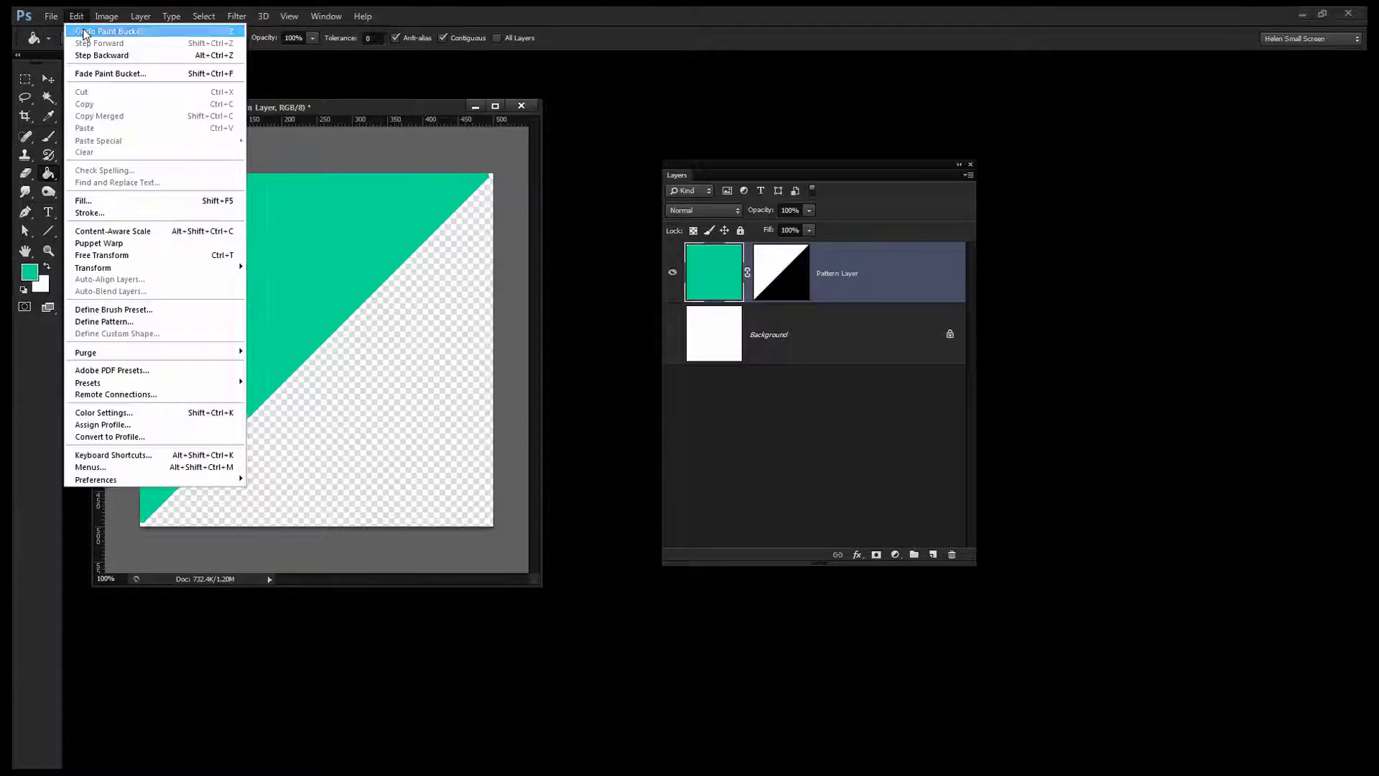
left_click(93, 32)
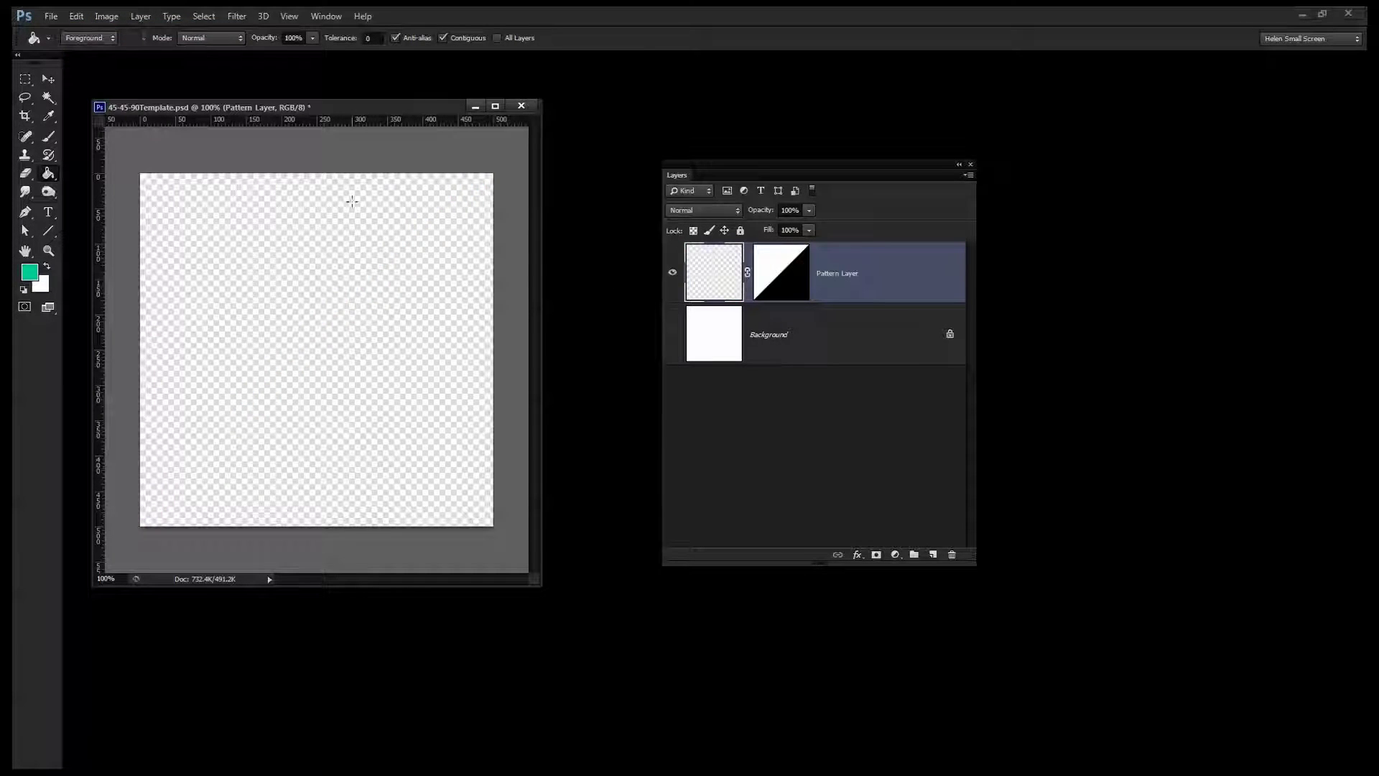
left_click(203, 16)
left_click(215, 28)
key("alt+BackSpace")
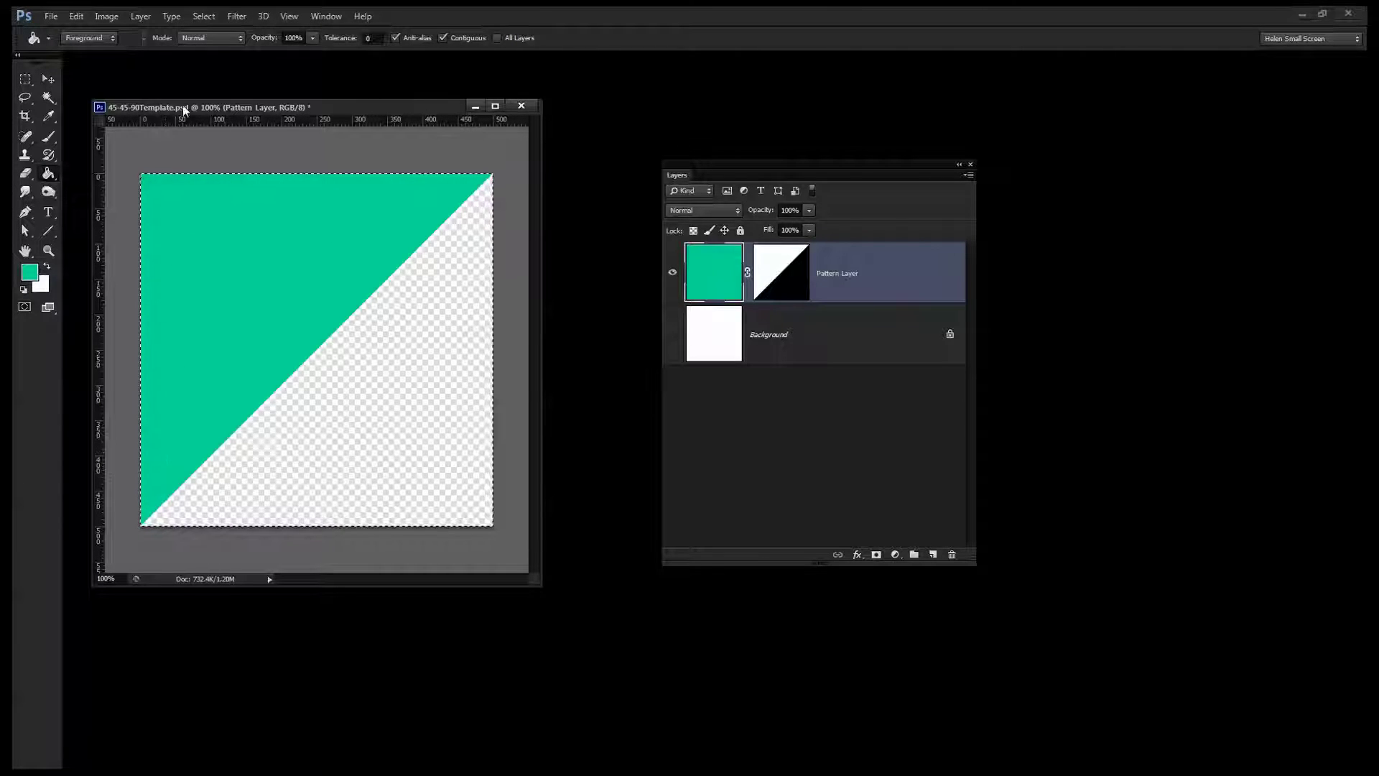
left_click(204, 16)
left_click(215, 43)
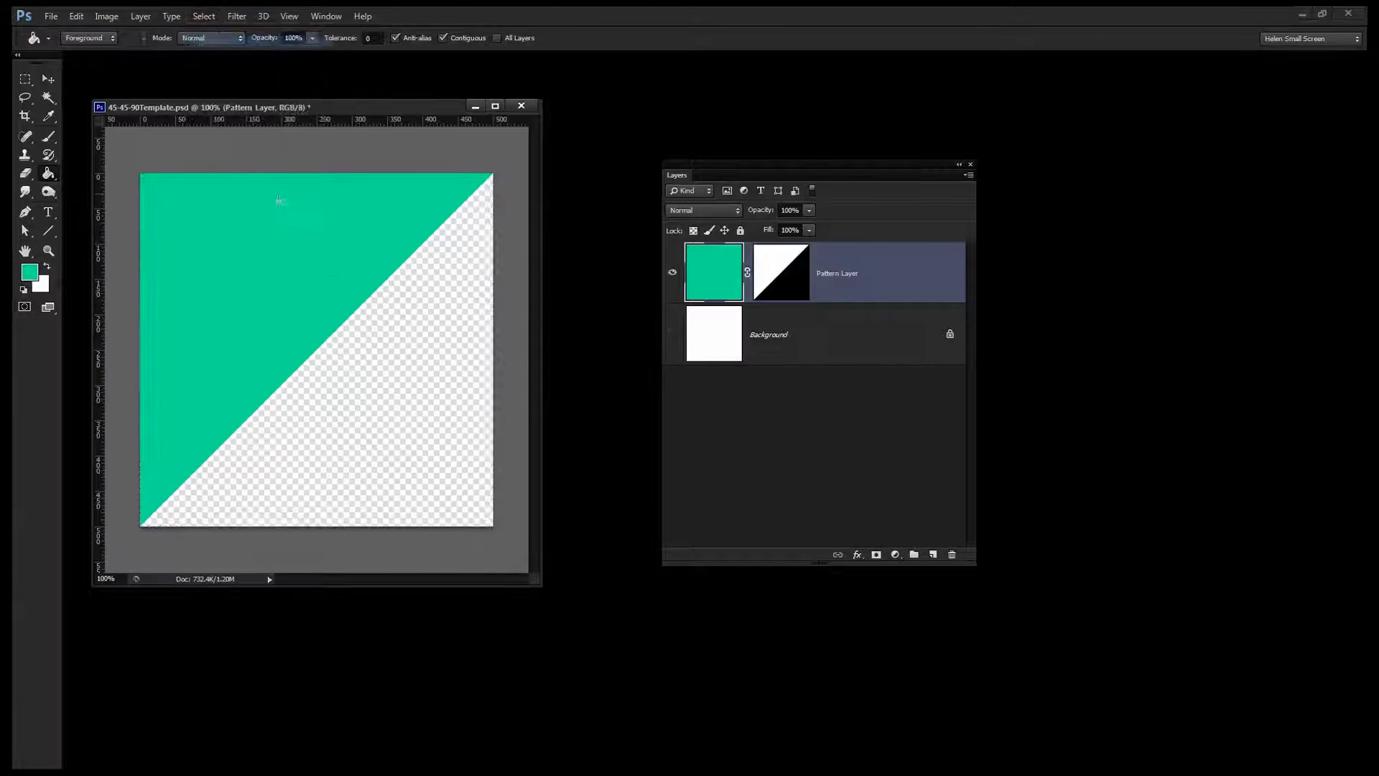
- Draw a freehand Shape 1 outline with the pen over the green triangle
left_click(26, 212)
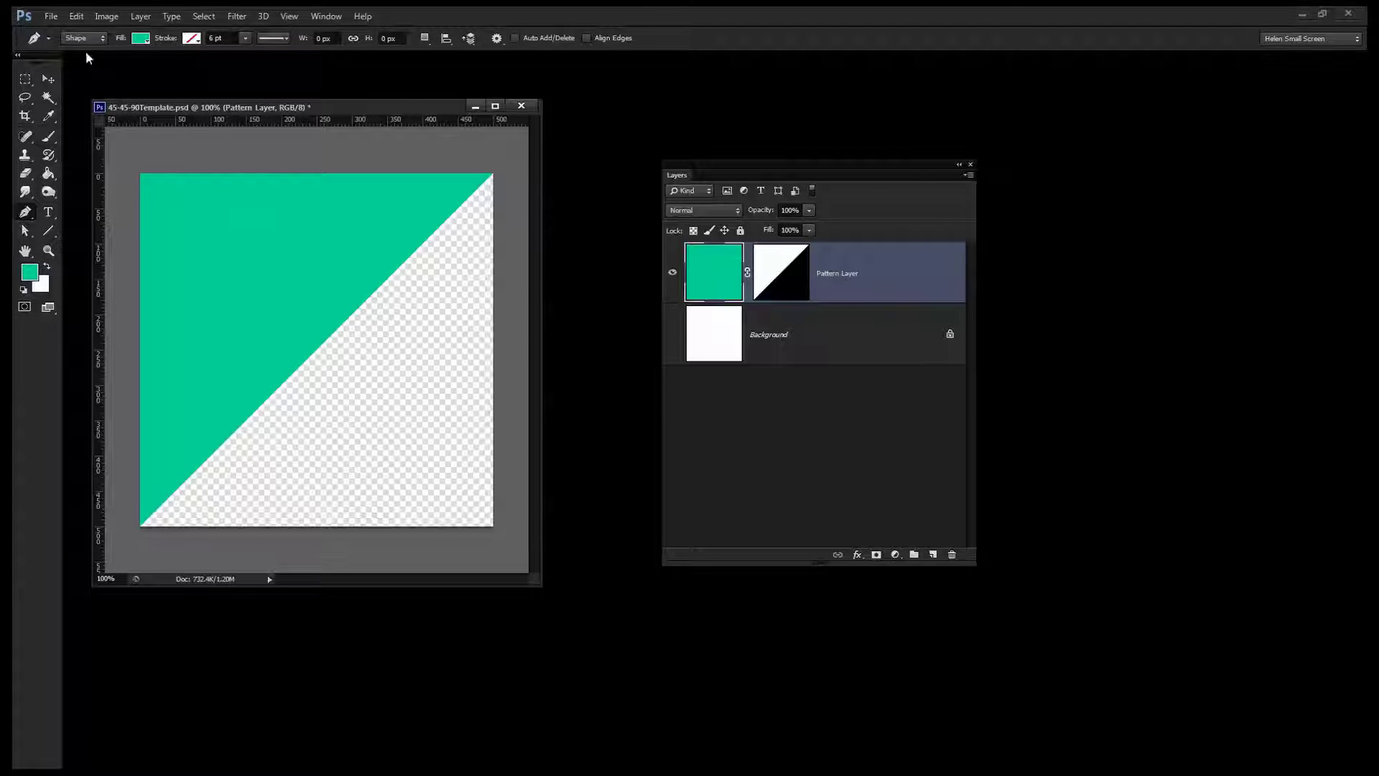
left_click(166, 455)
left_click(155, 243)
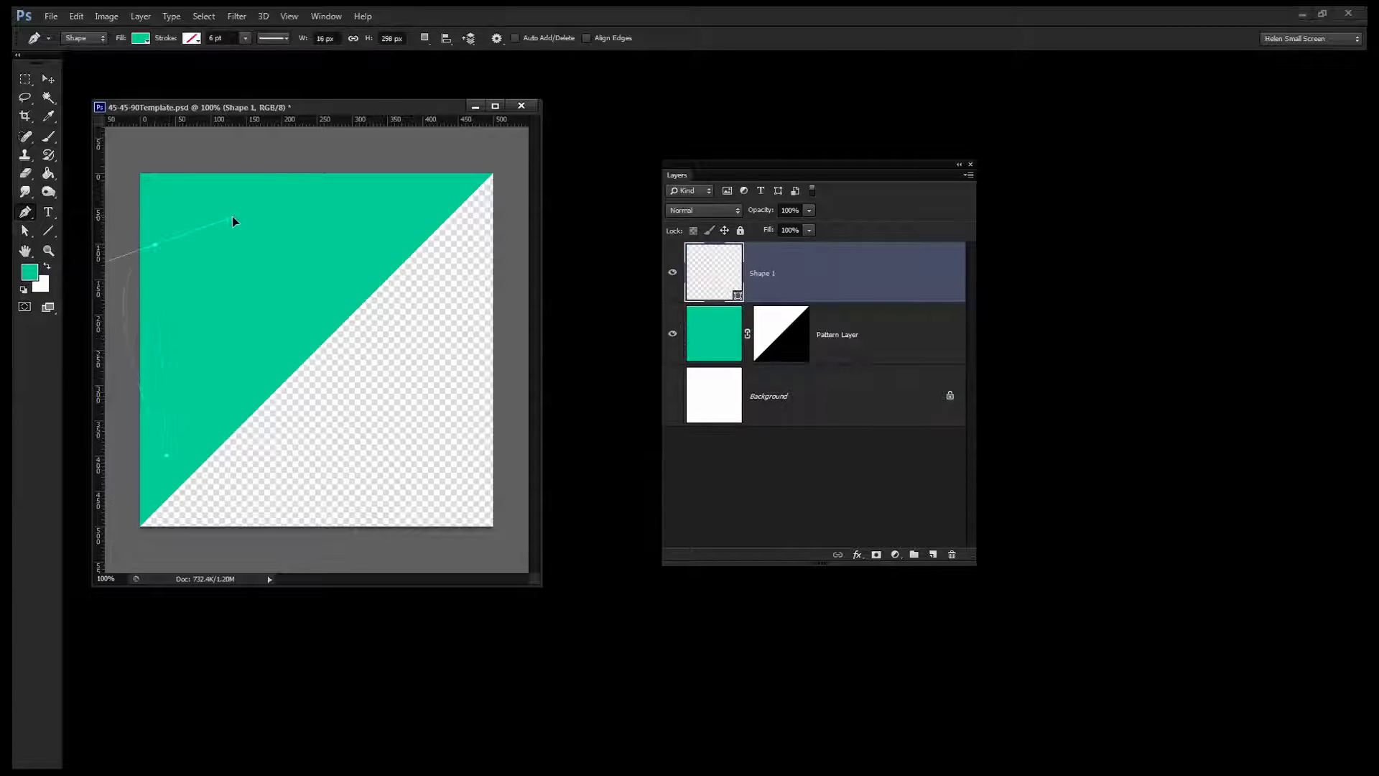
left_click(205, 227)
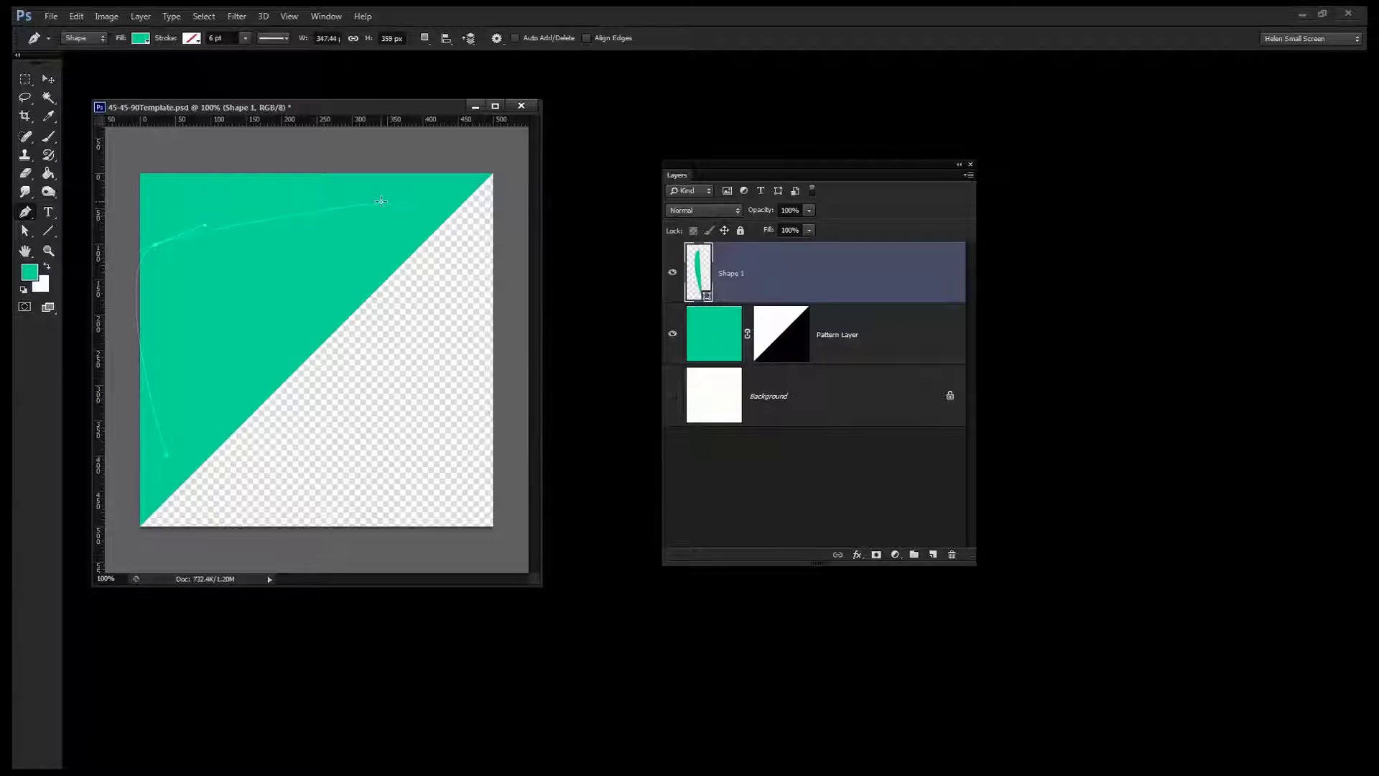
left_click(363, 280)
left_click(331, 293)
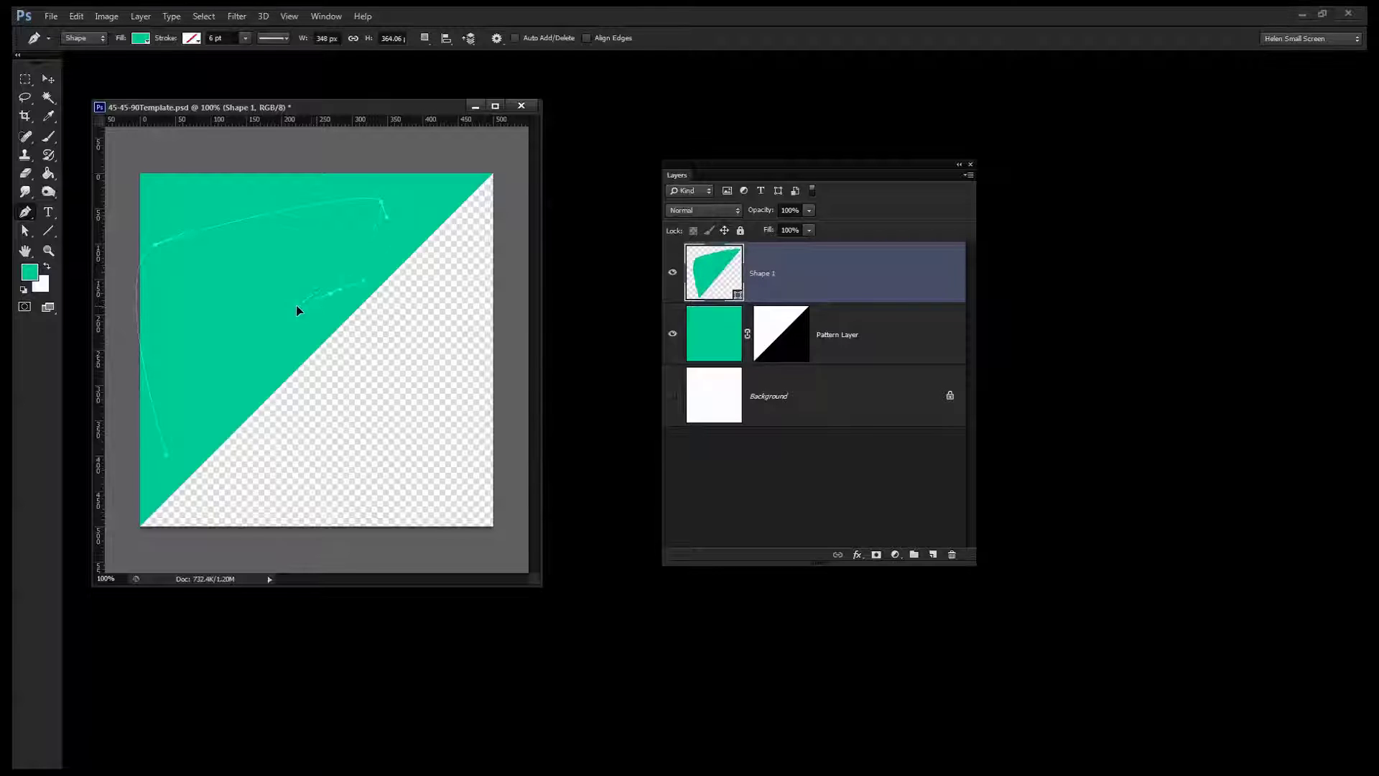
left_click(297, 306)
left_click_drag(217, 303, 212, 324)
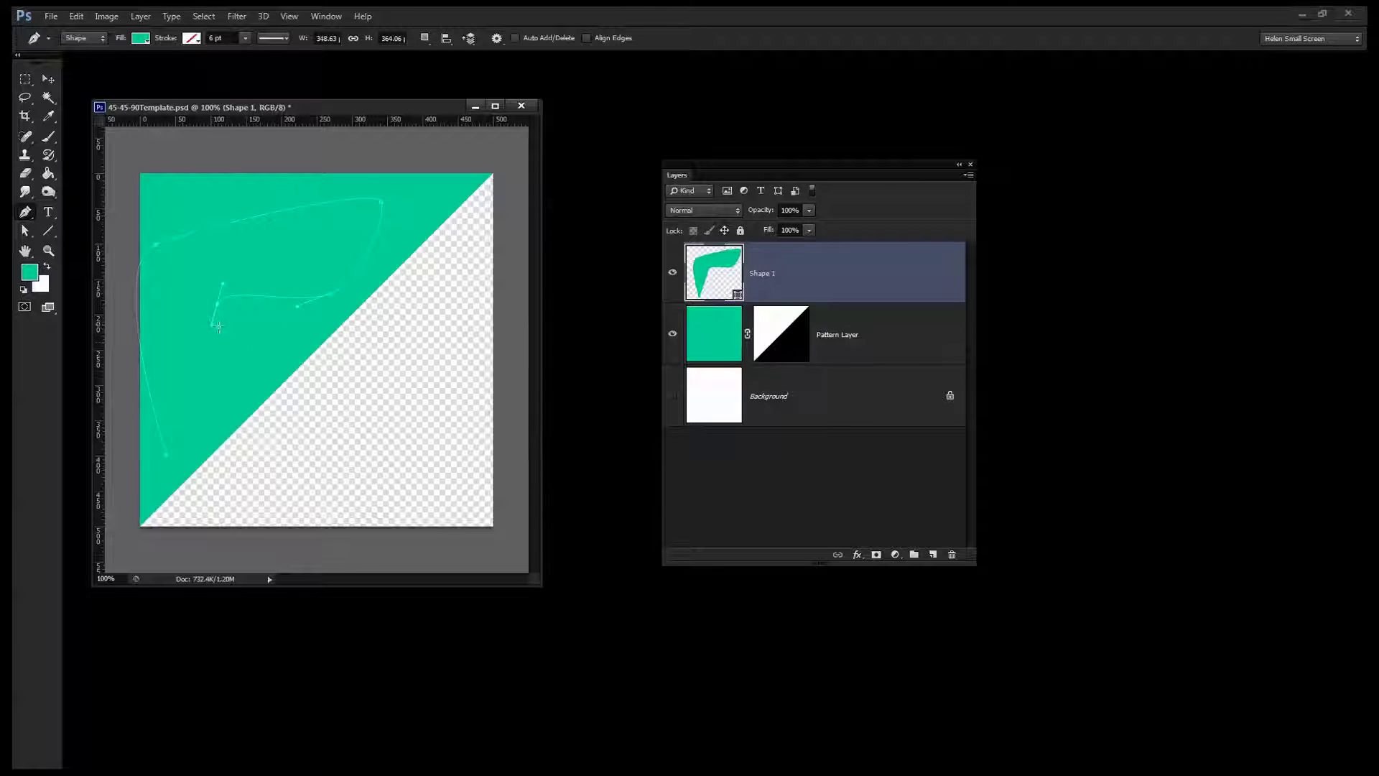
left_click(303, 346)
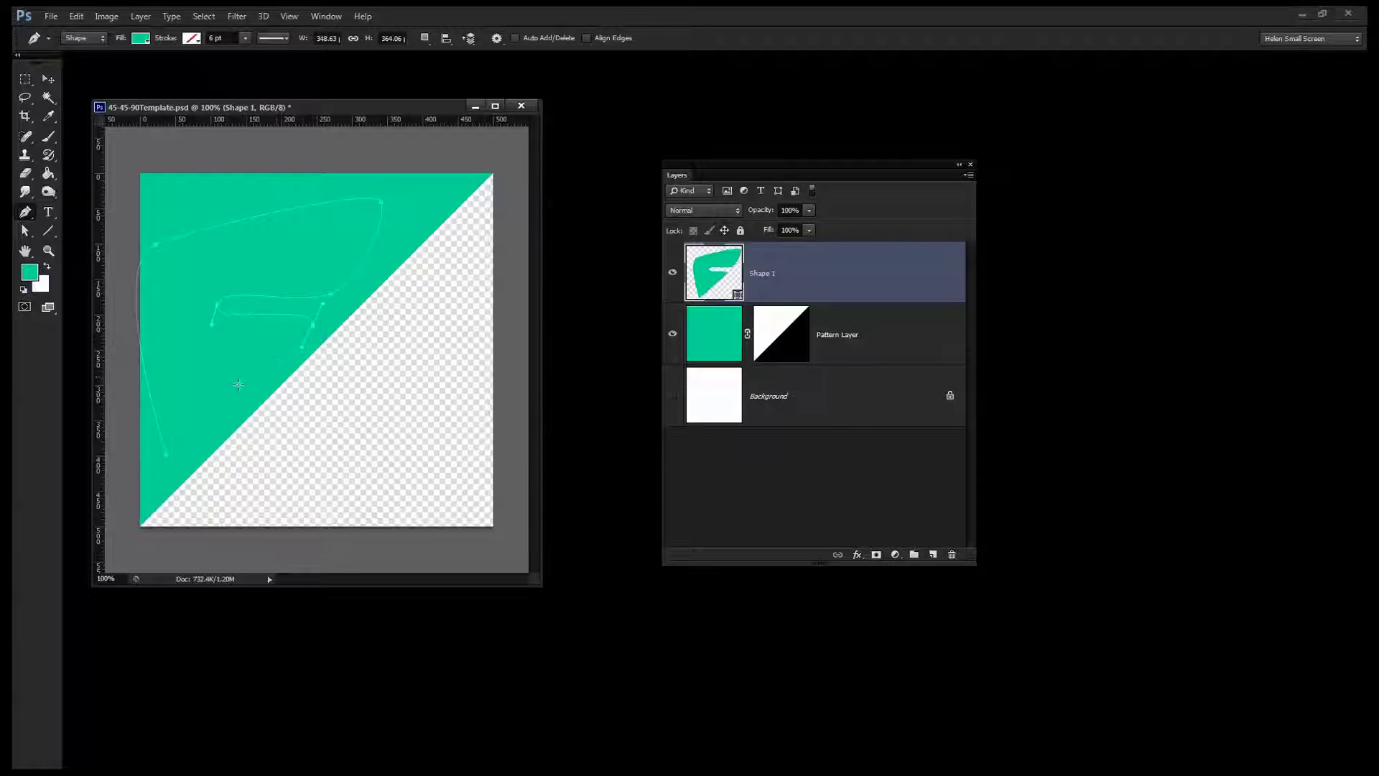
left_click(171, 468)
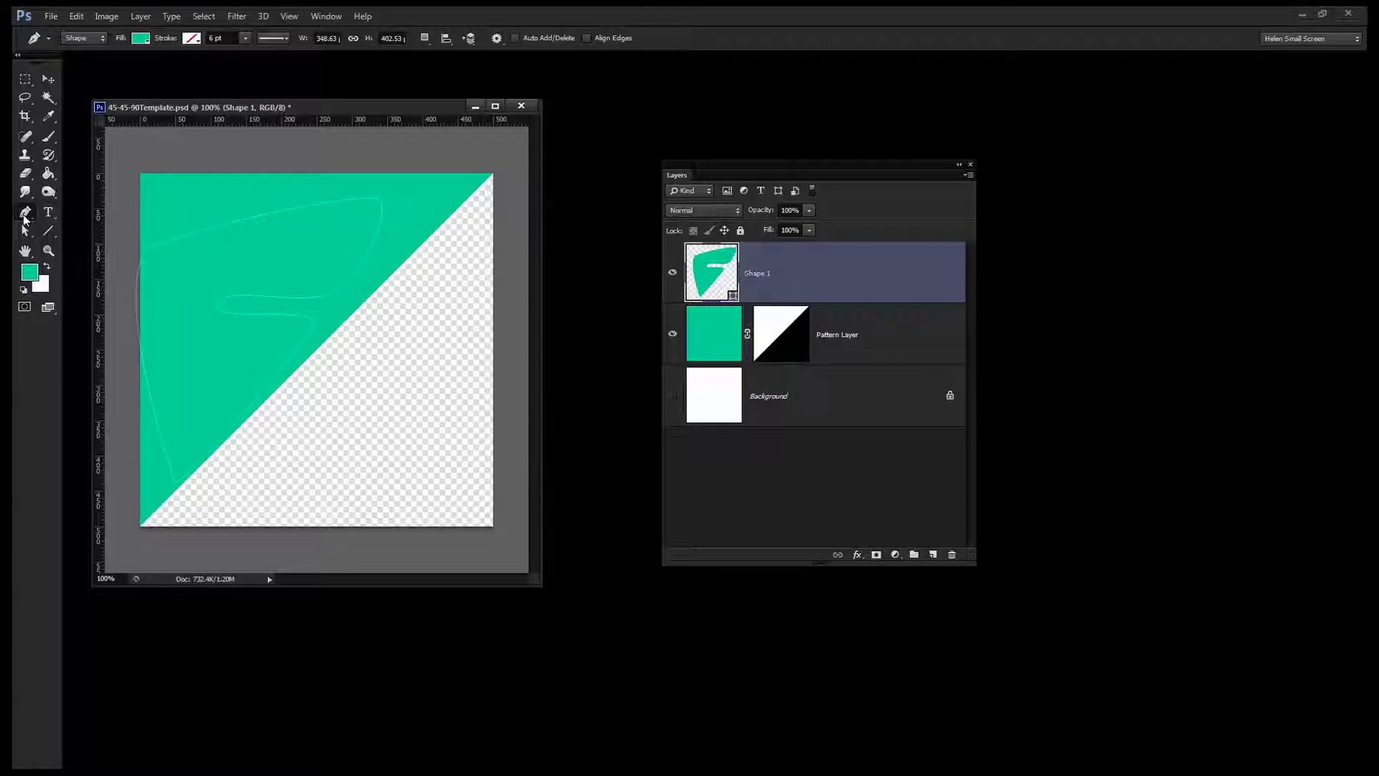
- Drag Shape 1's anchor points outward toward the triangle's top and left edges
left_click(26, 214)
left_click(26, 232)
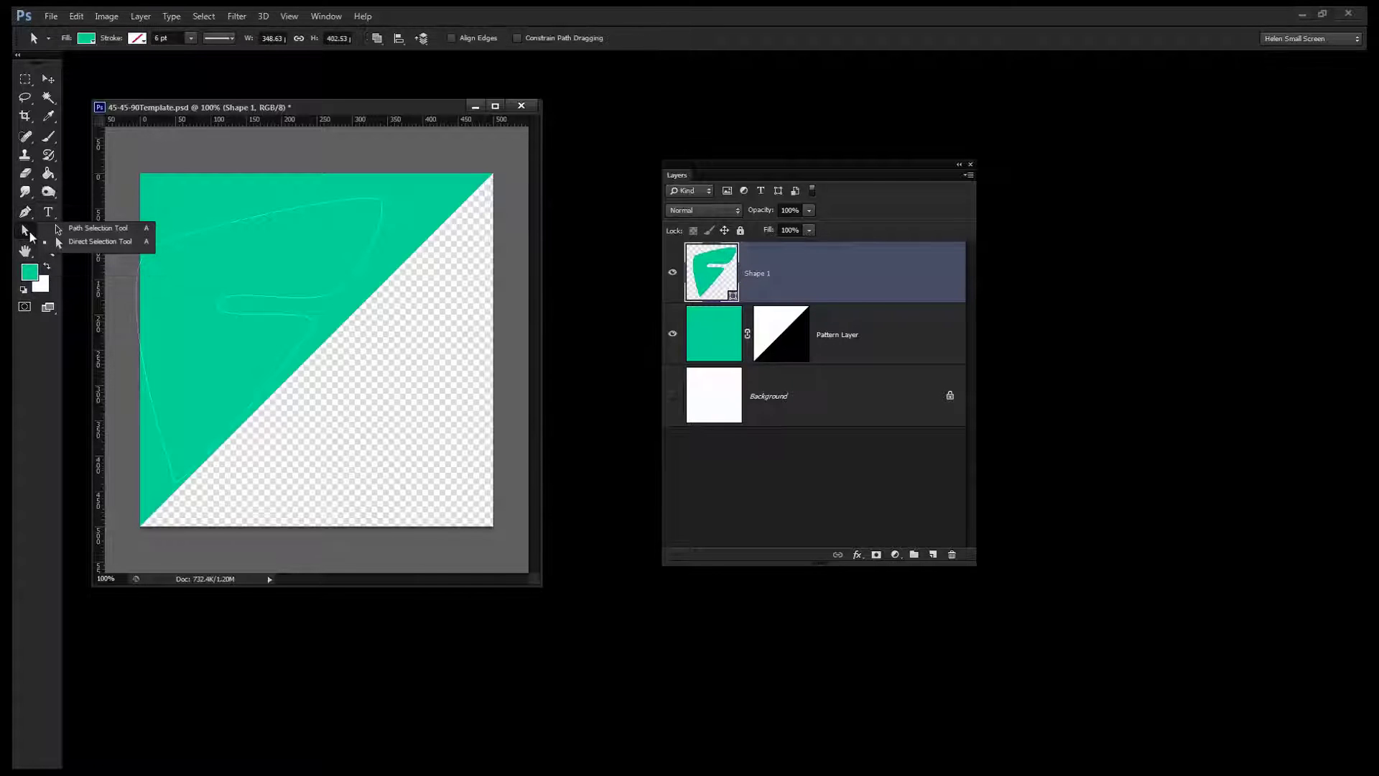
left_click(80, 241)
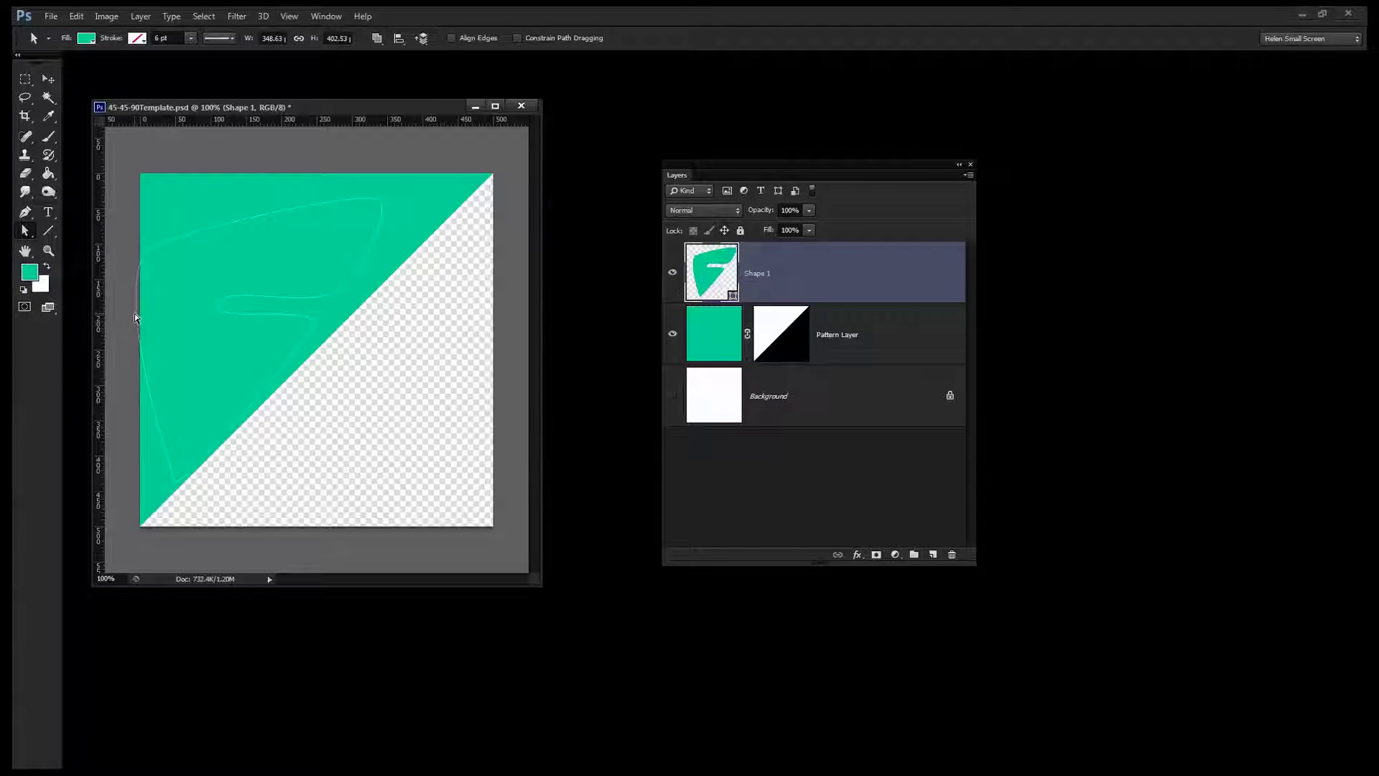
left_click_drag(135, 318, 156, 310)
left_click_drag(157, 248, 166, 198)
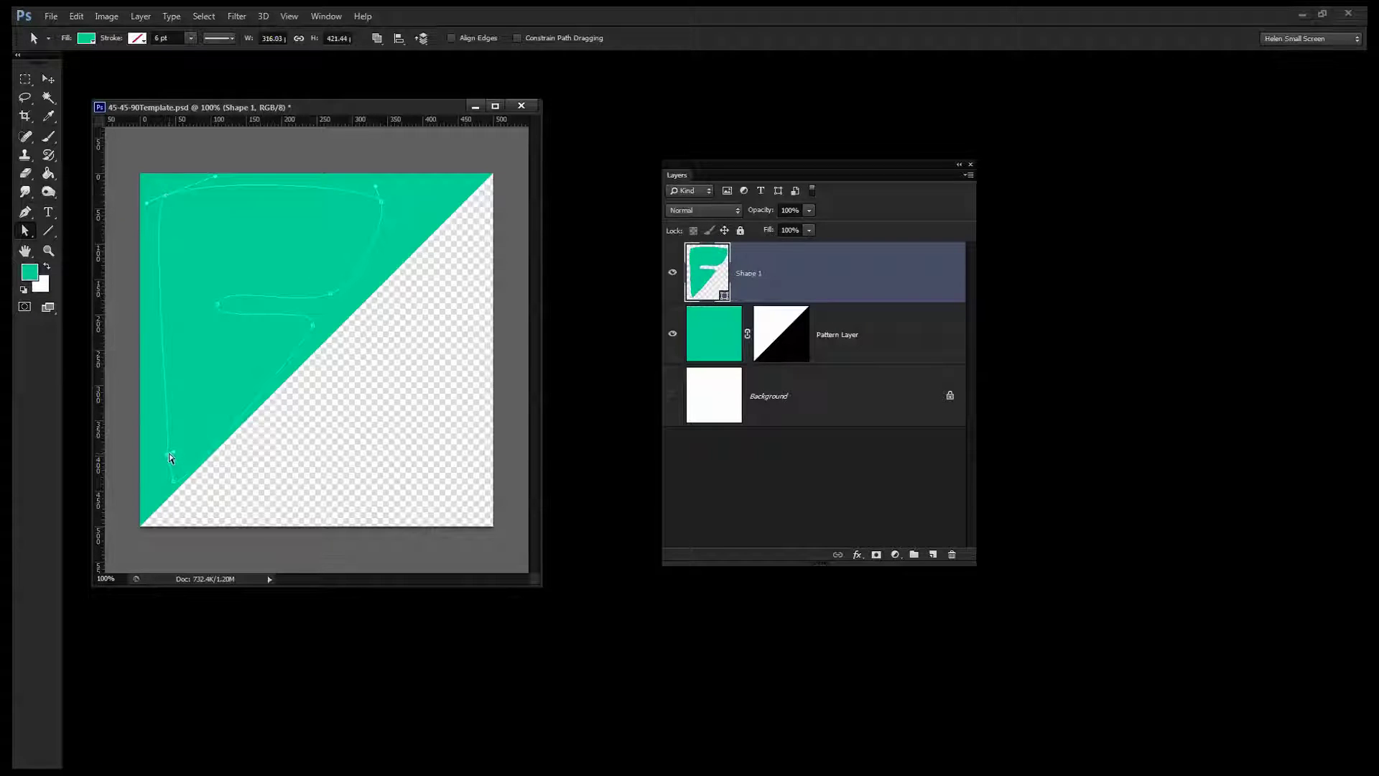
left_click_drag(171, 455, 156, 455)
left_click_drag(151, 462, 159, 488)
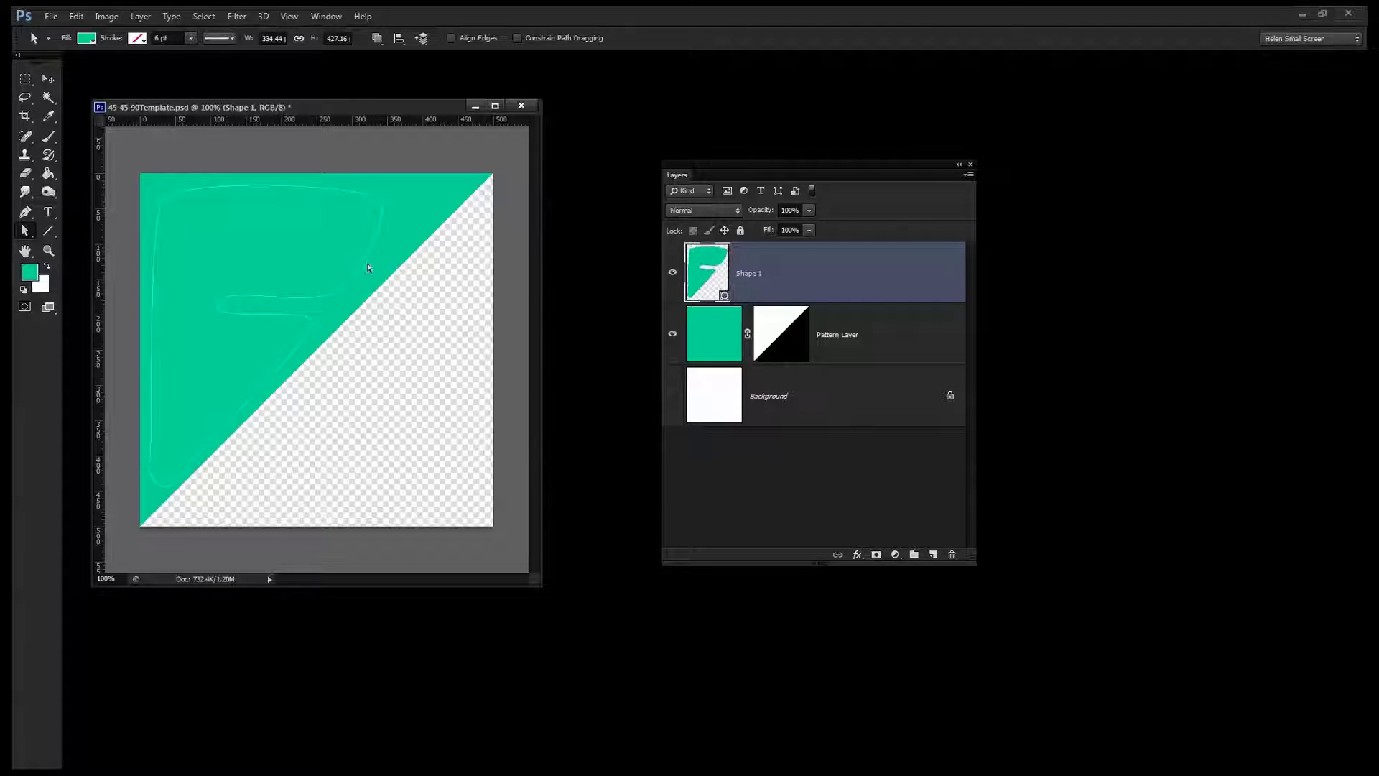
left_click(184, 196)
- Set Shape 1's fill to a pink swatch and its 6 pt stroke to blue
left_click(24, 231)
left_click(89, 38)
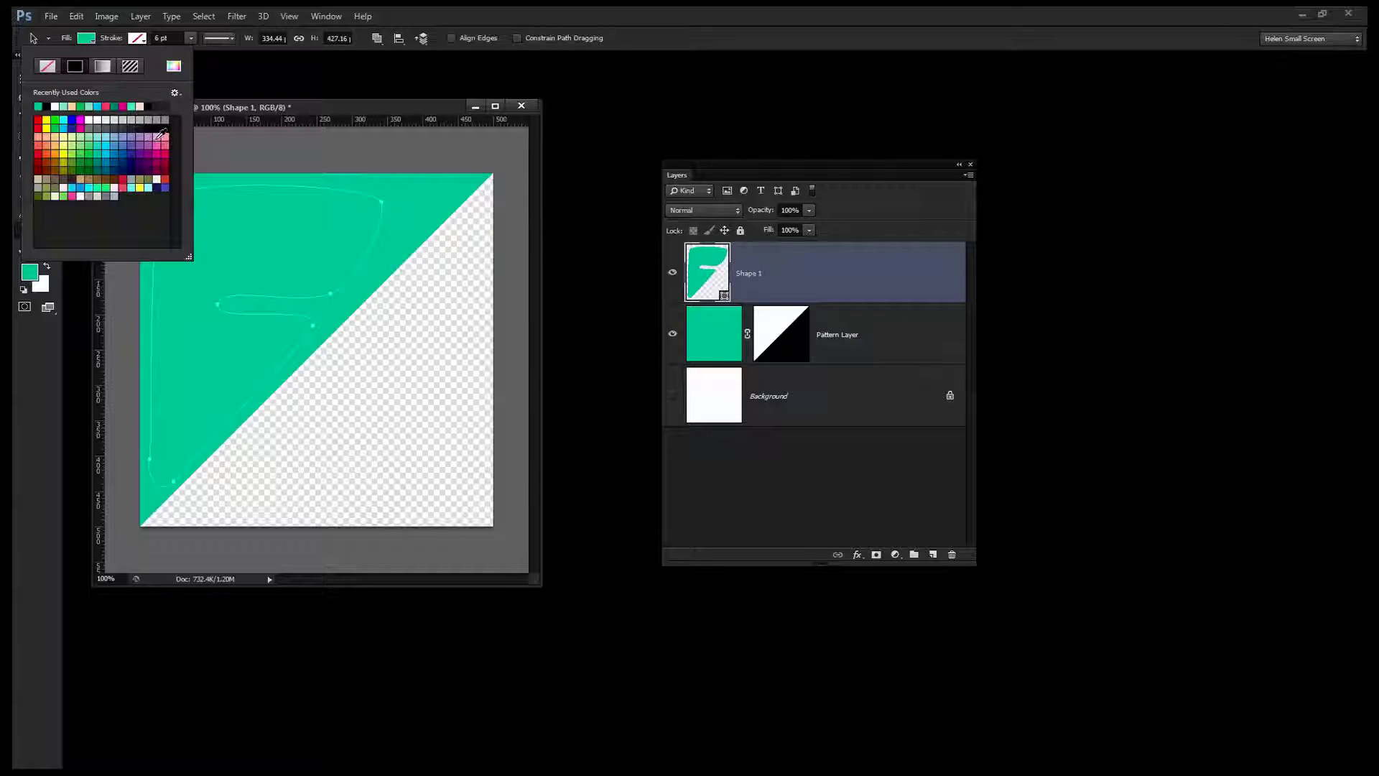
left_click(165, 137)
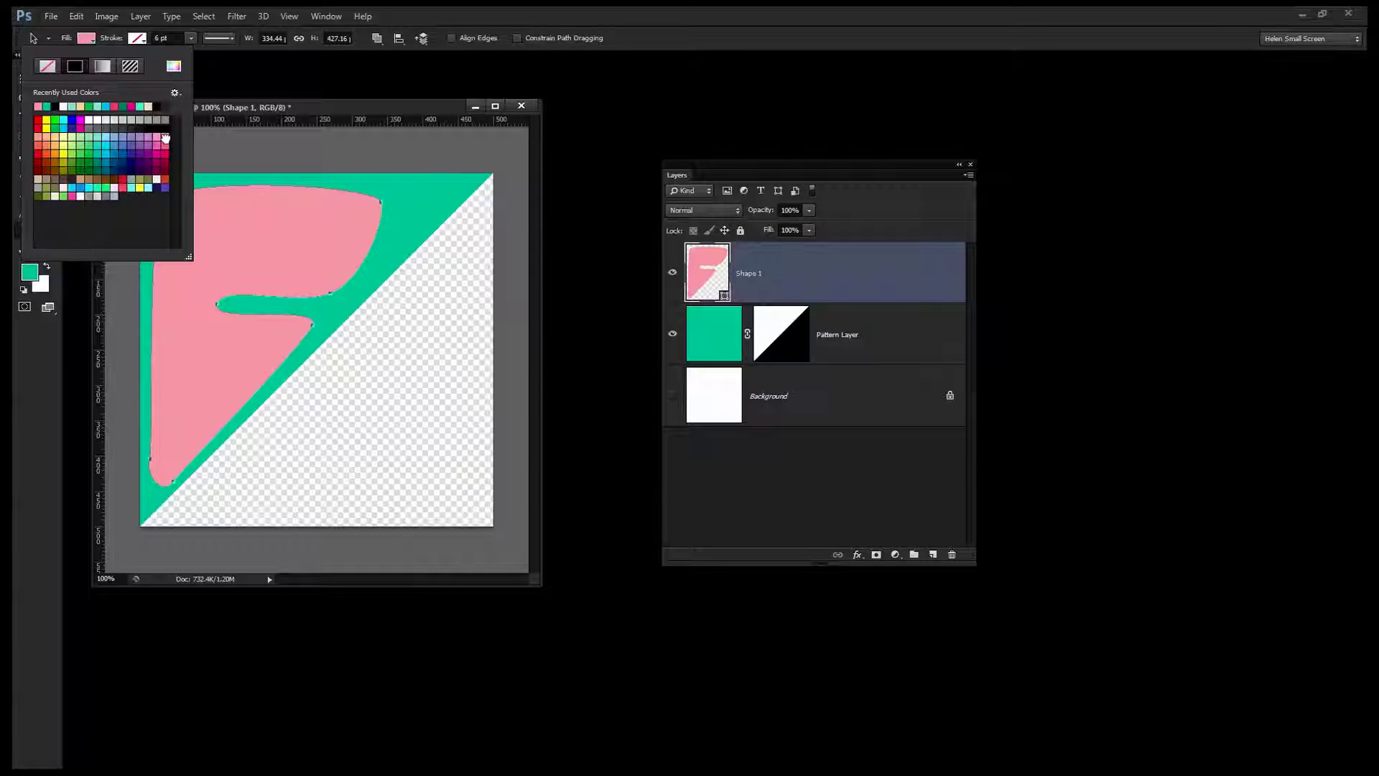
left_click(142, 40)
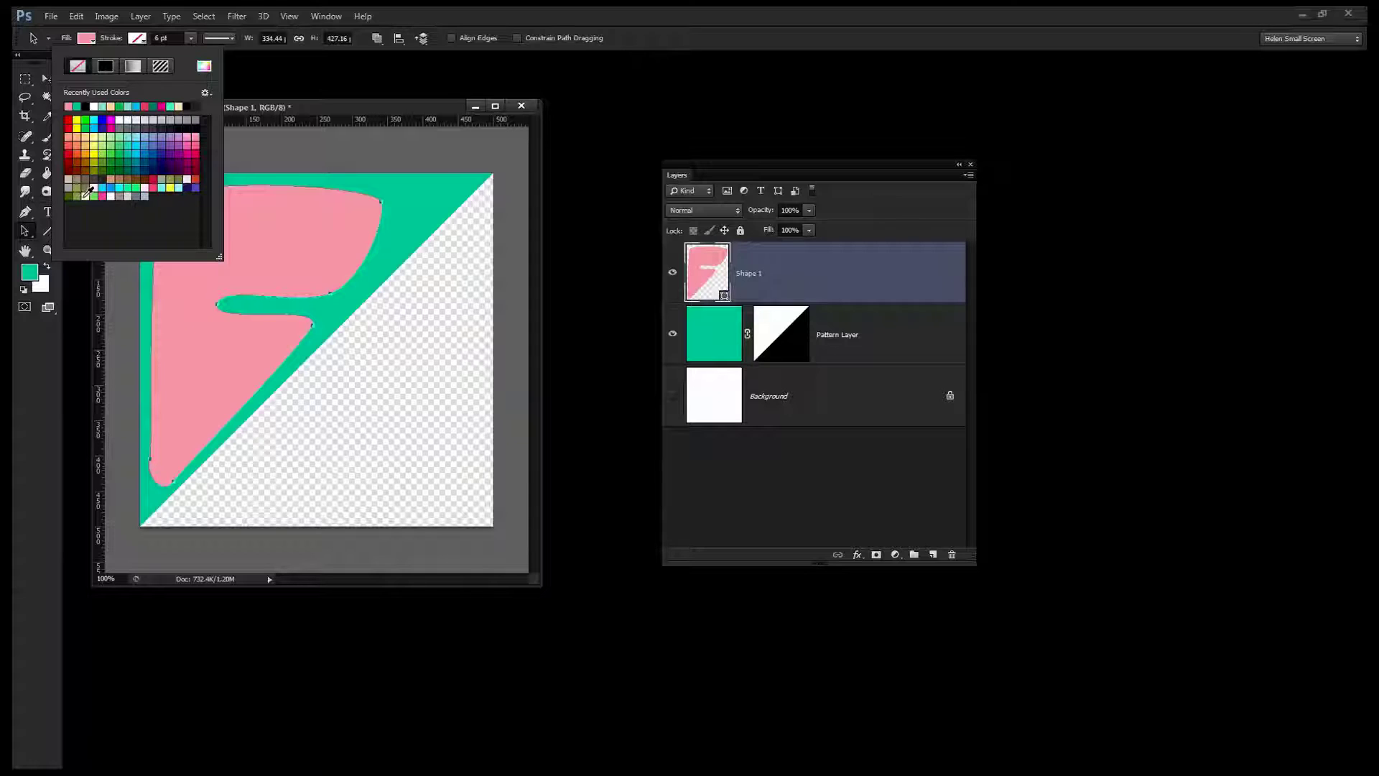
left_click(111, 187)
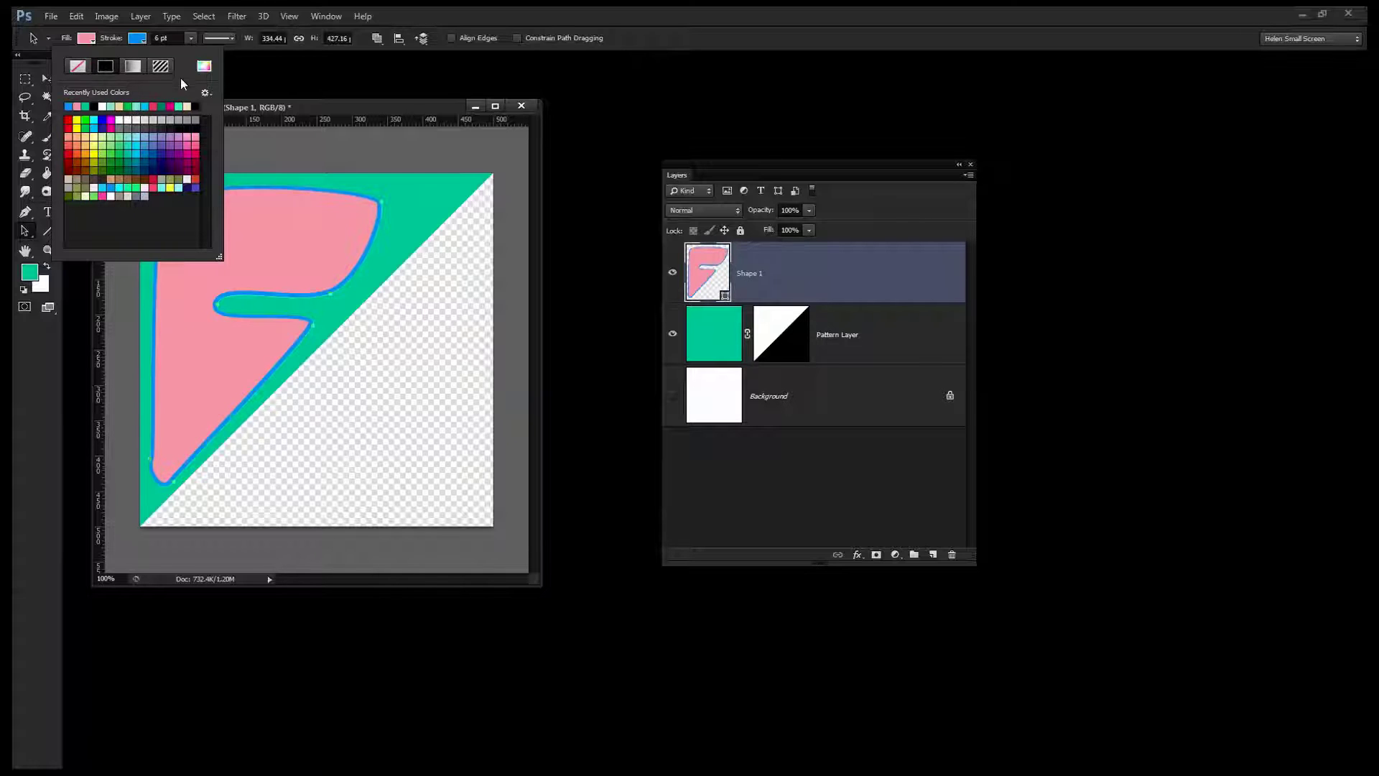
left_click(219, 39)
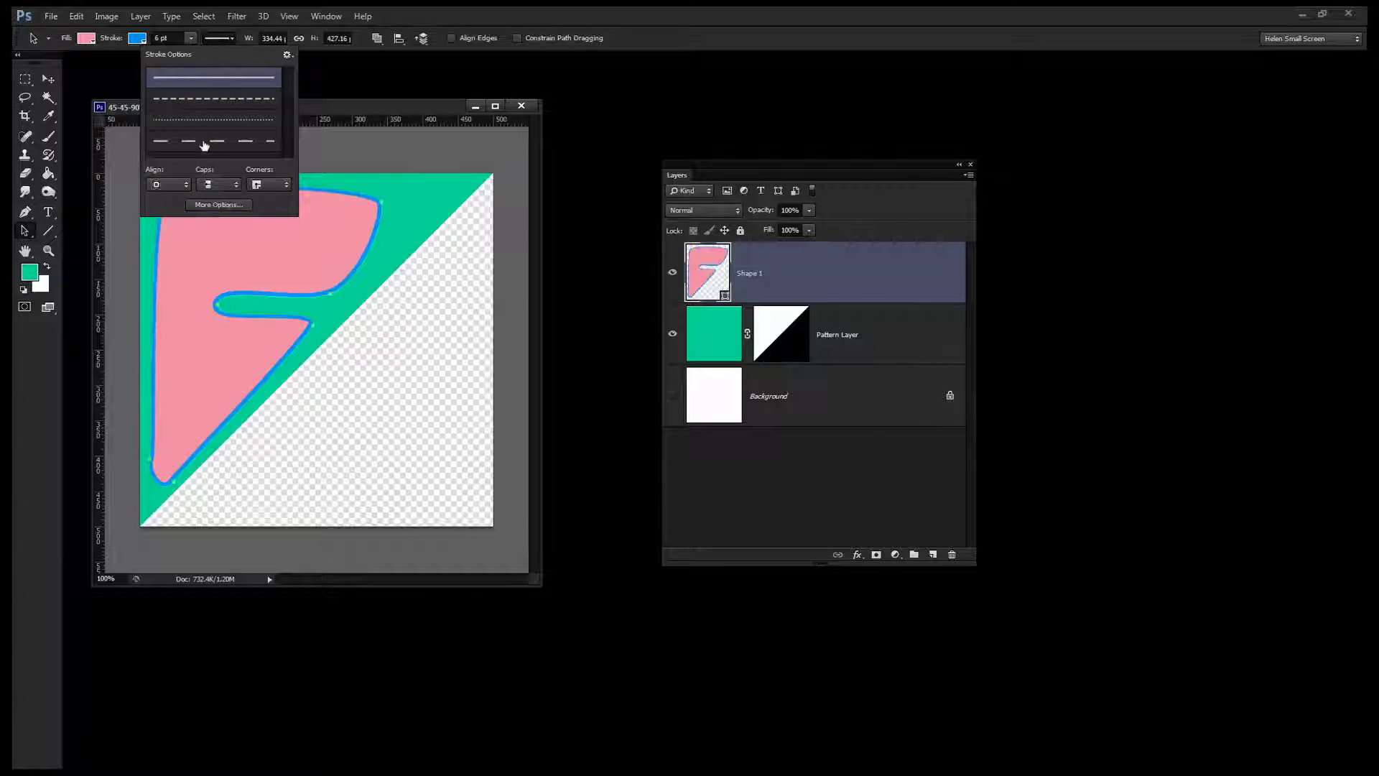
- Make the outline a dashed line with Dash 0, Gap 1, round caps and center alignment
left_click(214, 207)
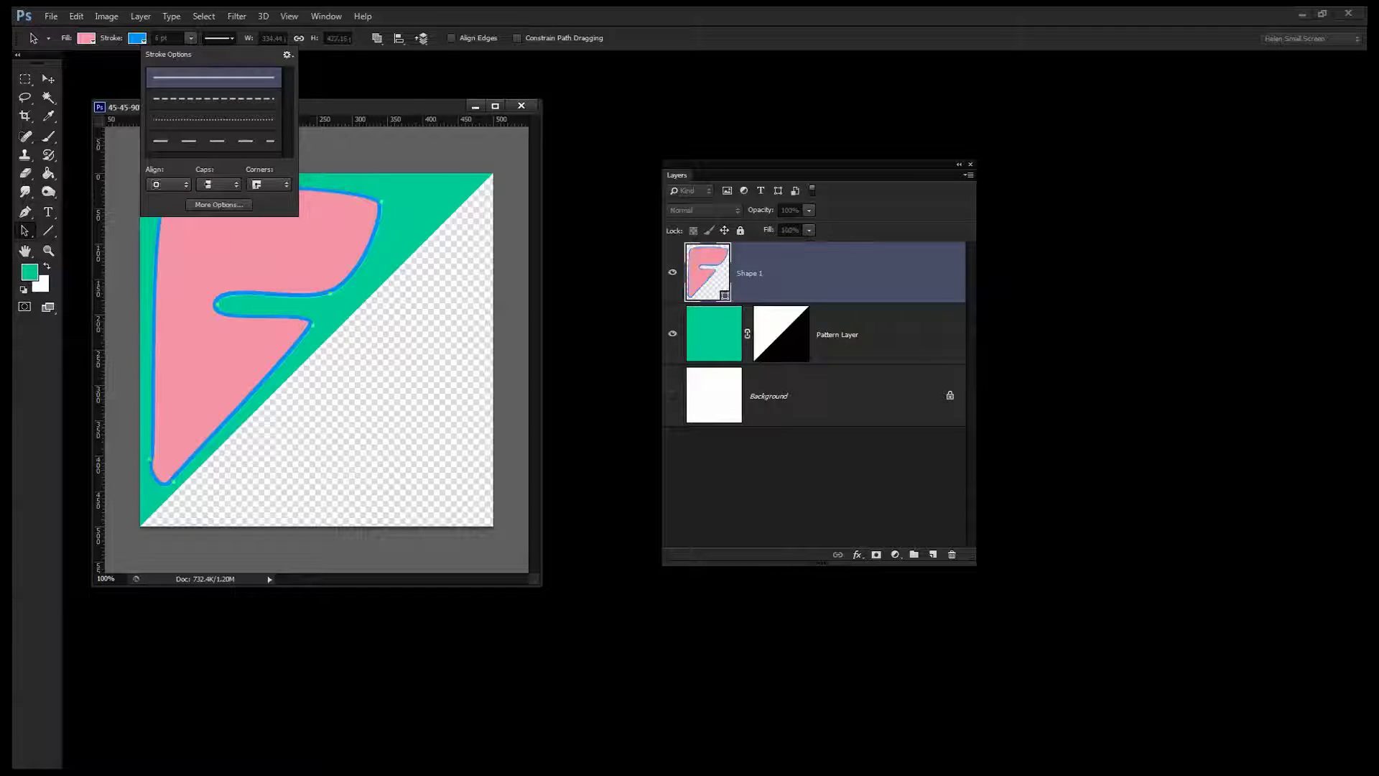
left_click_drag(323, 424, 906, 196)
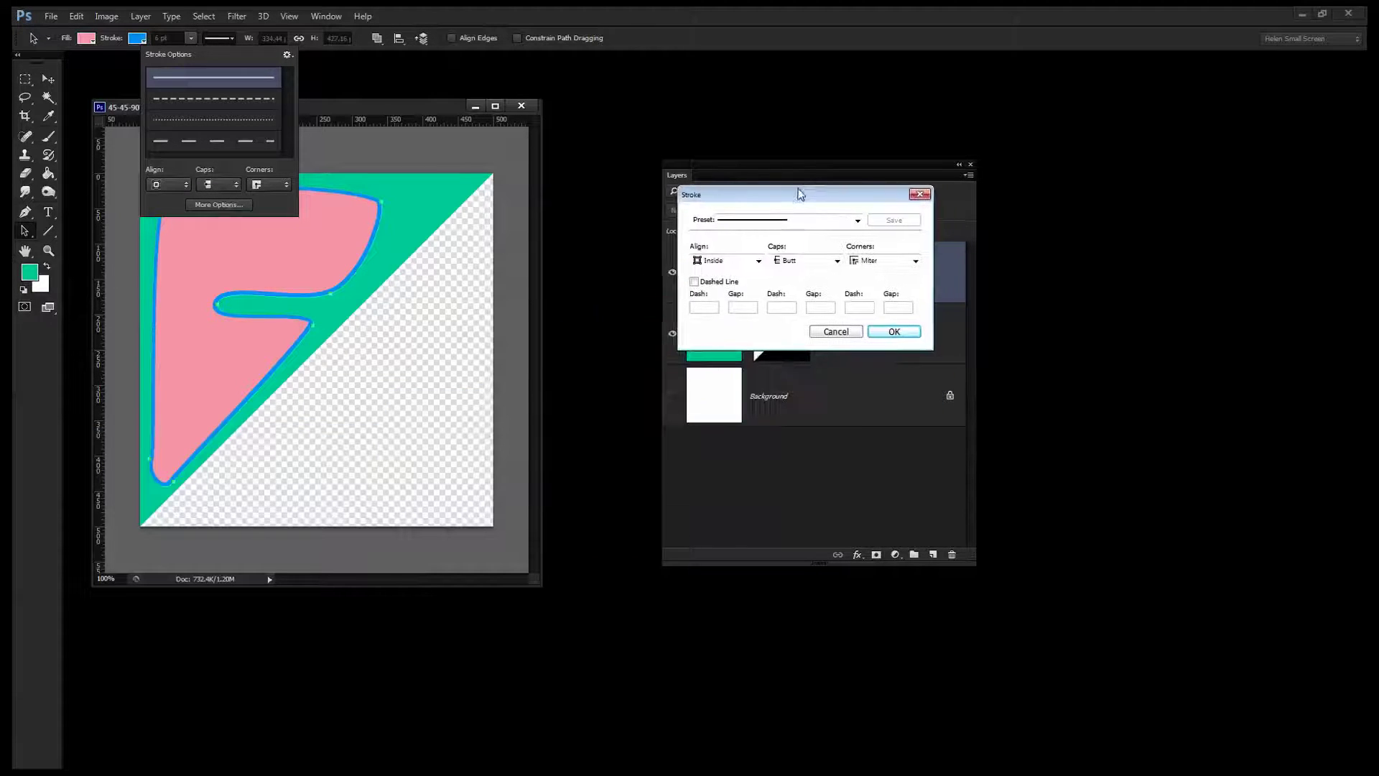
left_click(693, 282)
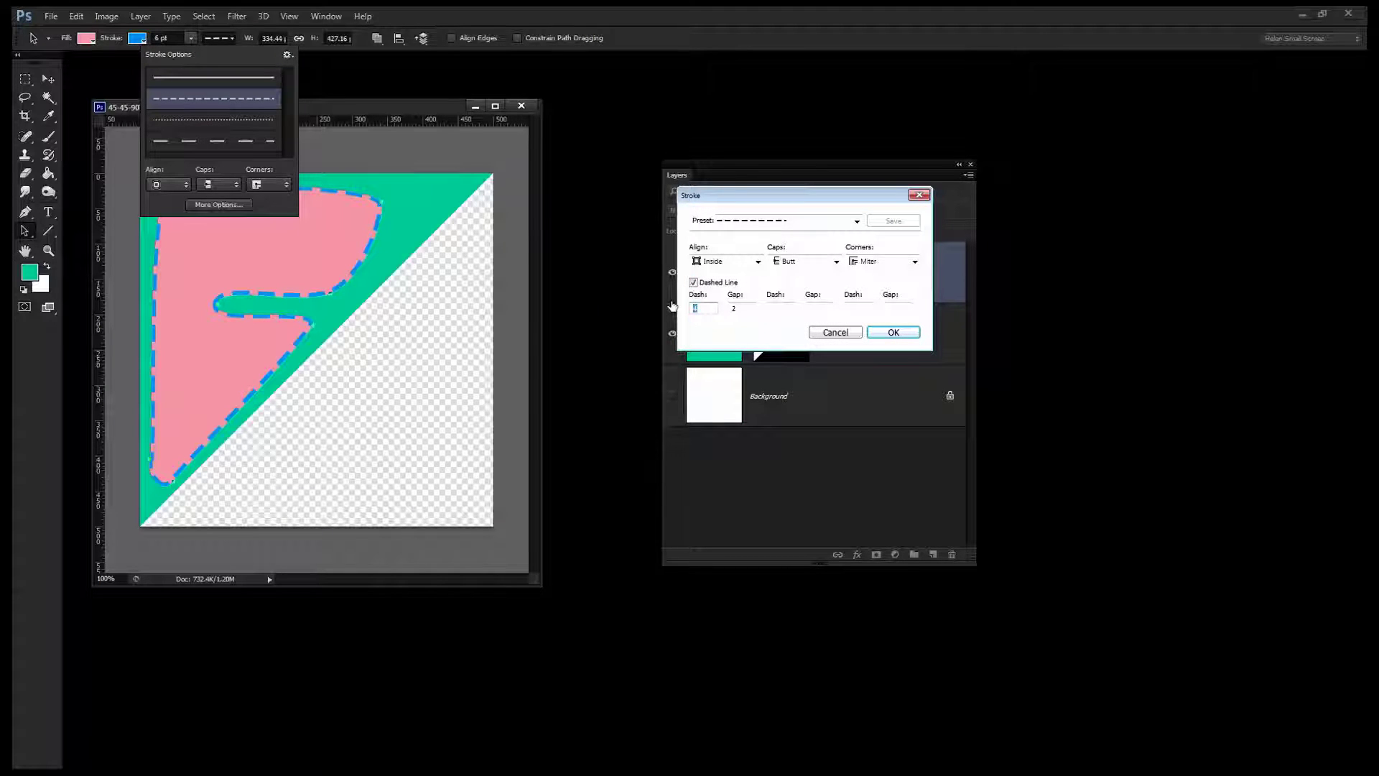
type("0")
key("Tab")
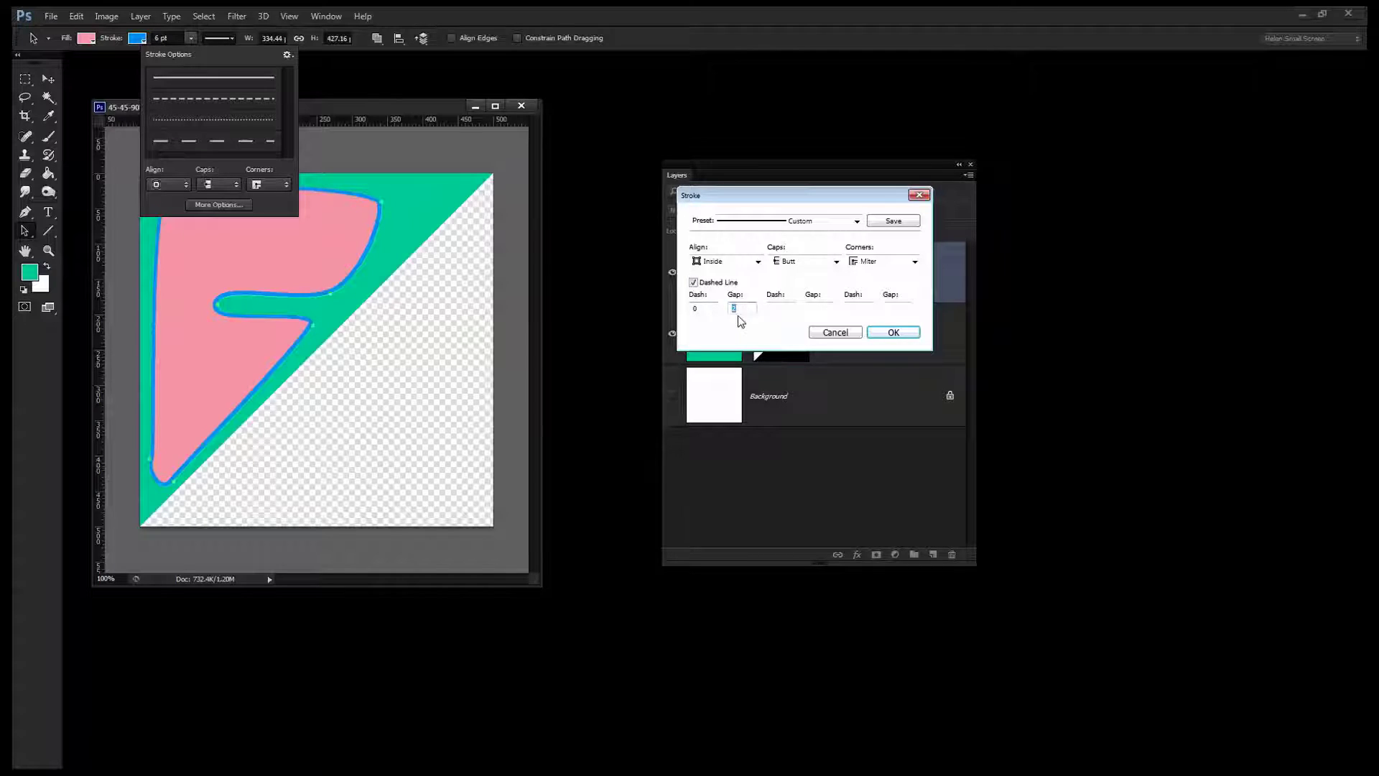
type("1")
left_click(804, 261)
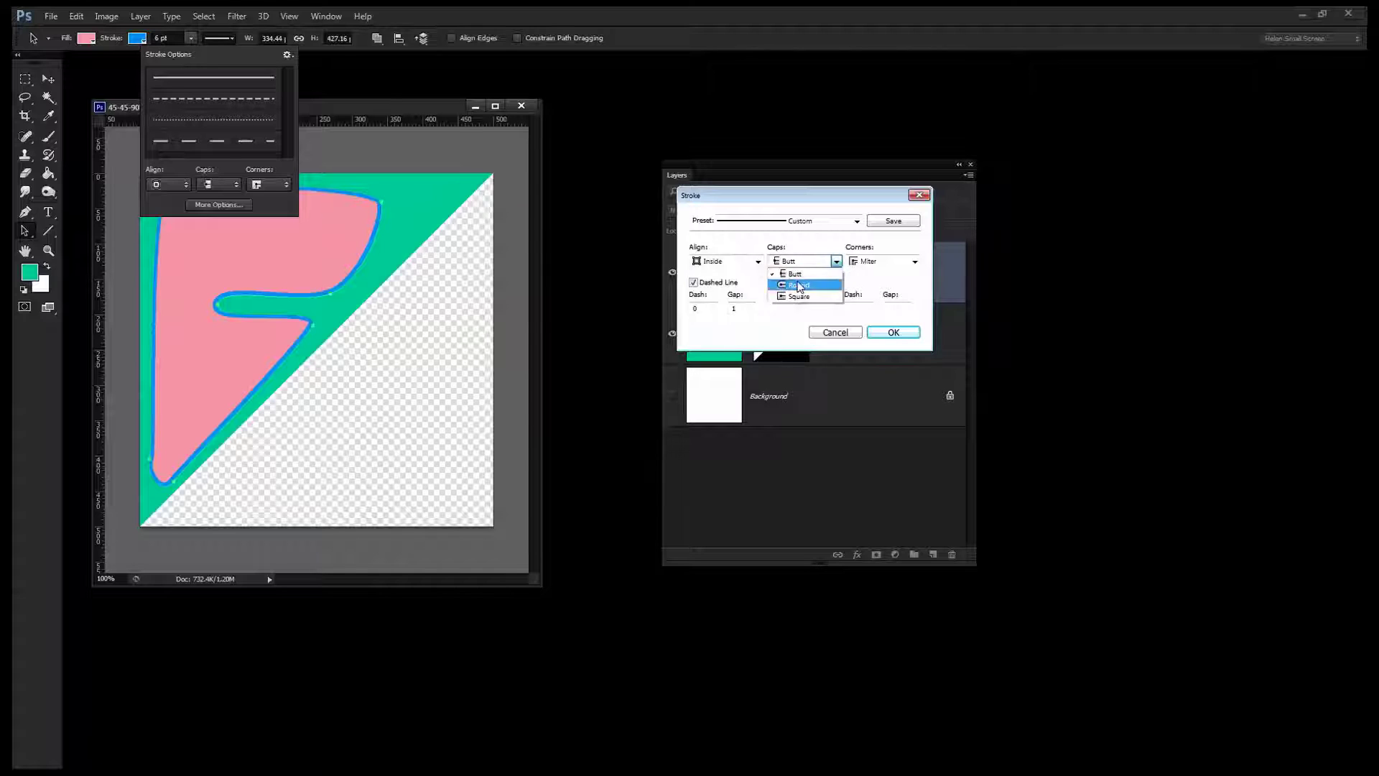
left_click(800, 286)
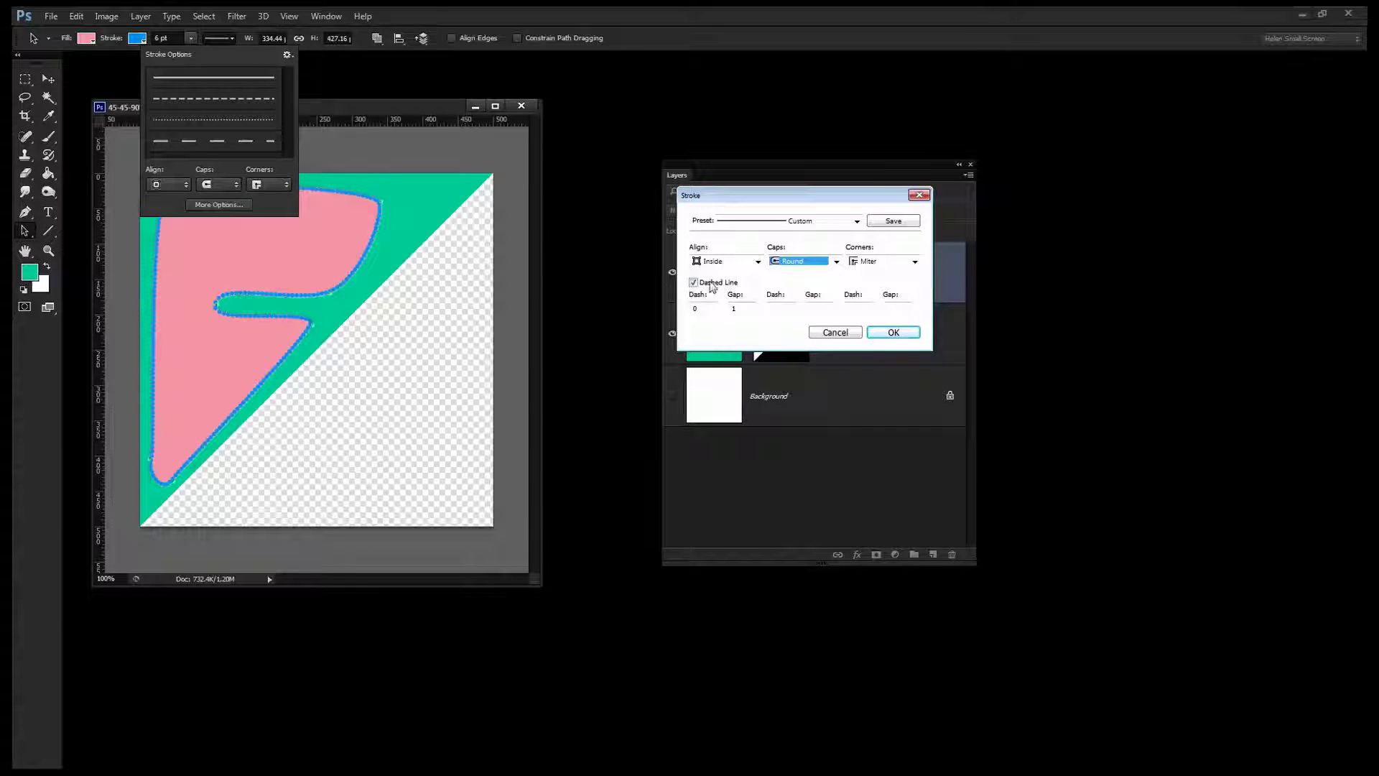
left_click(726, 262)
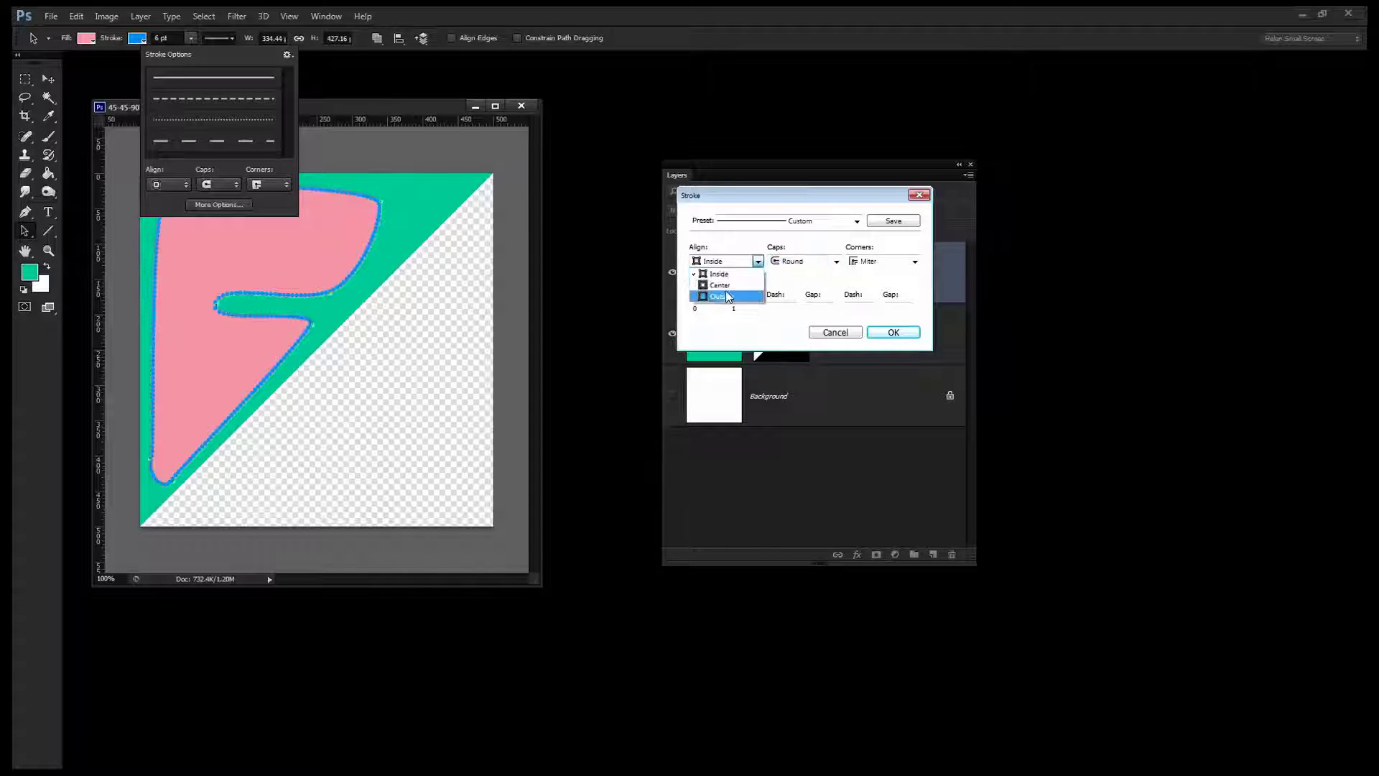
left_click(726, 294)
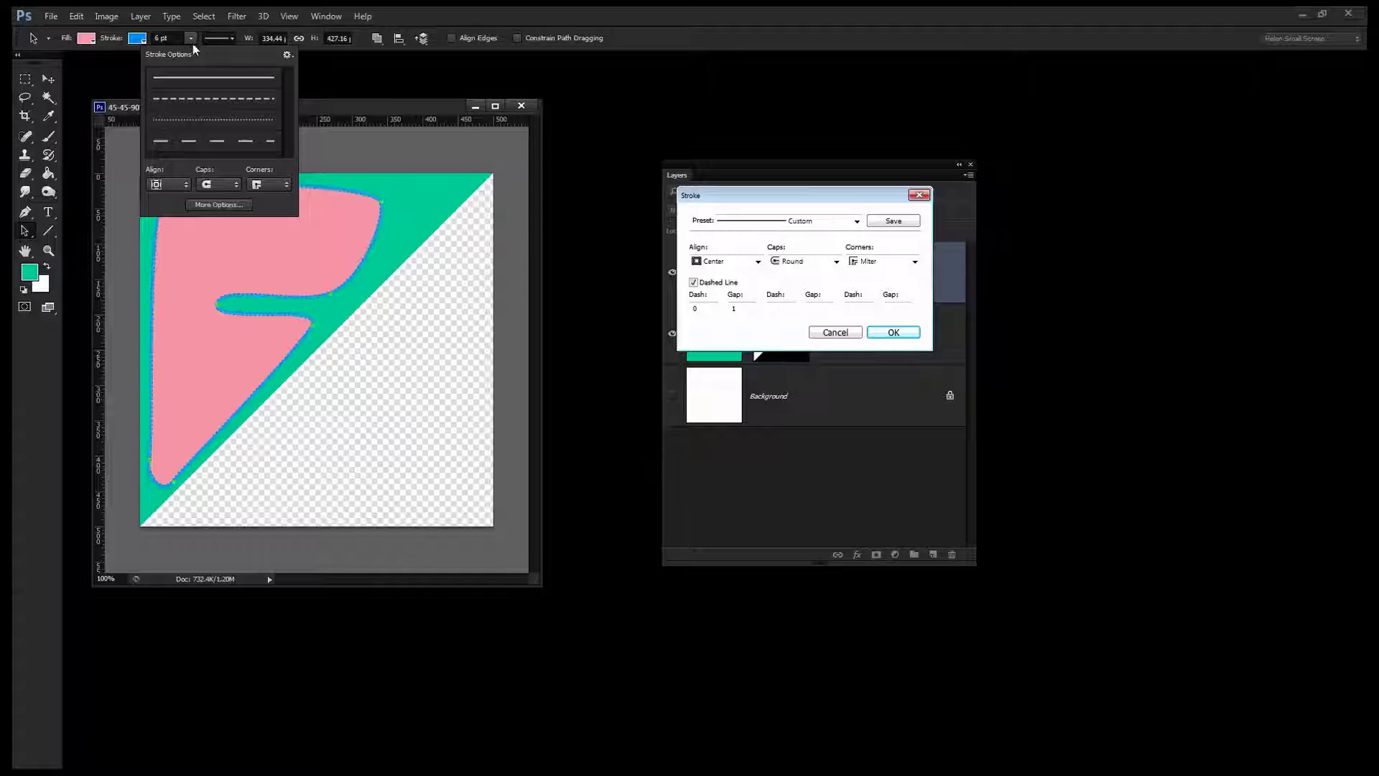
left_click(893, 332)
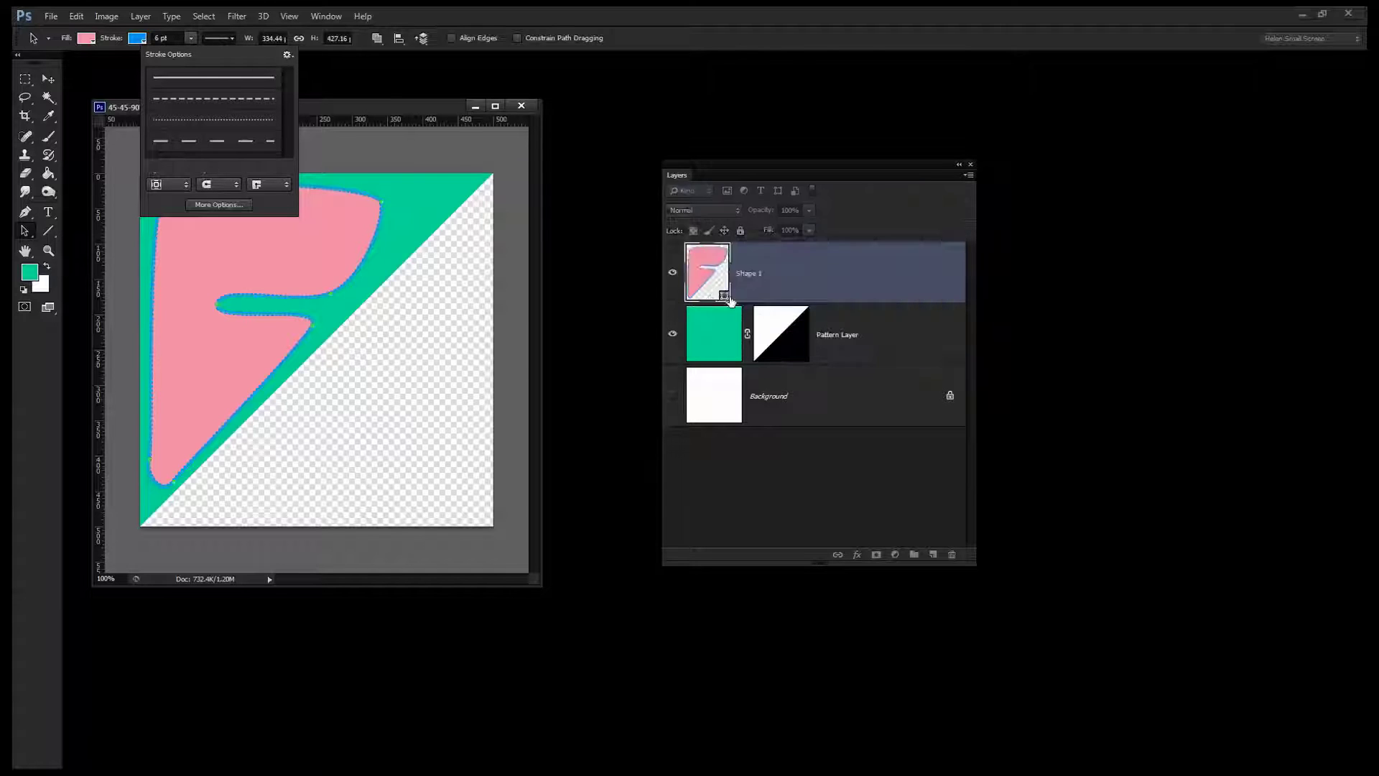
- Widen the dotted stroke to about 17.08 pt
left_click(164, 38)
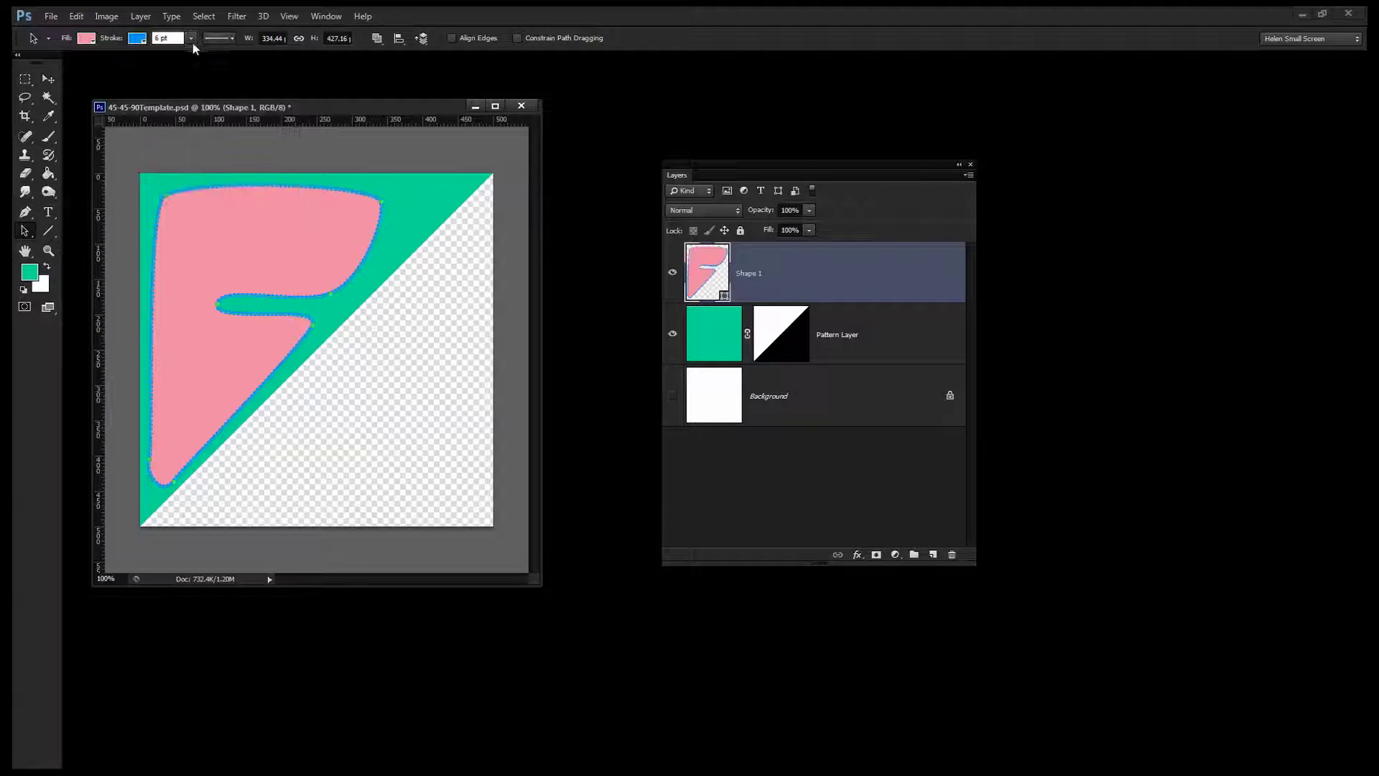
left_click(192, 40)
left_click_drag(189, 55, 204, 56)
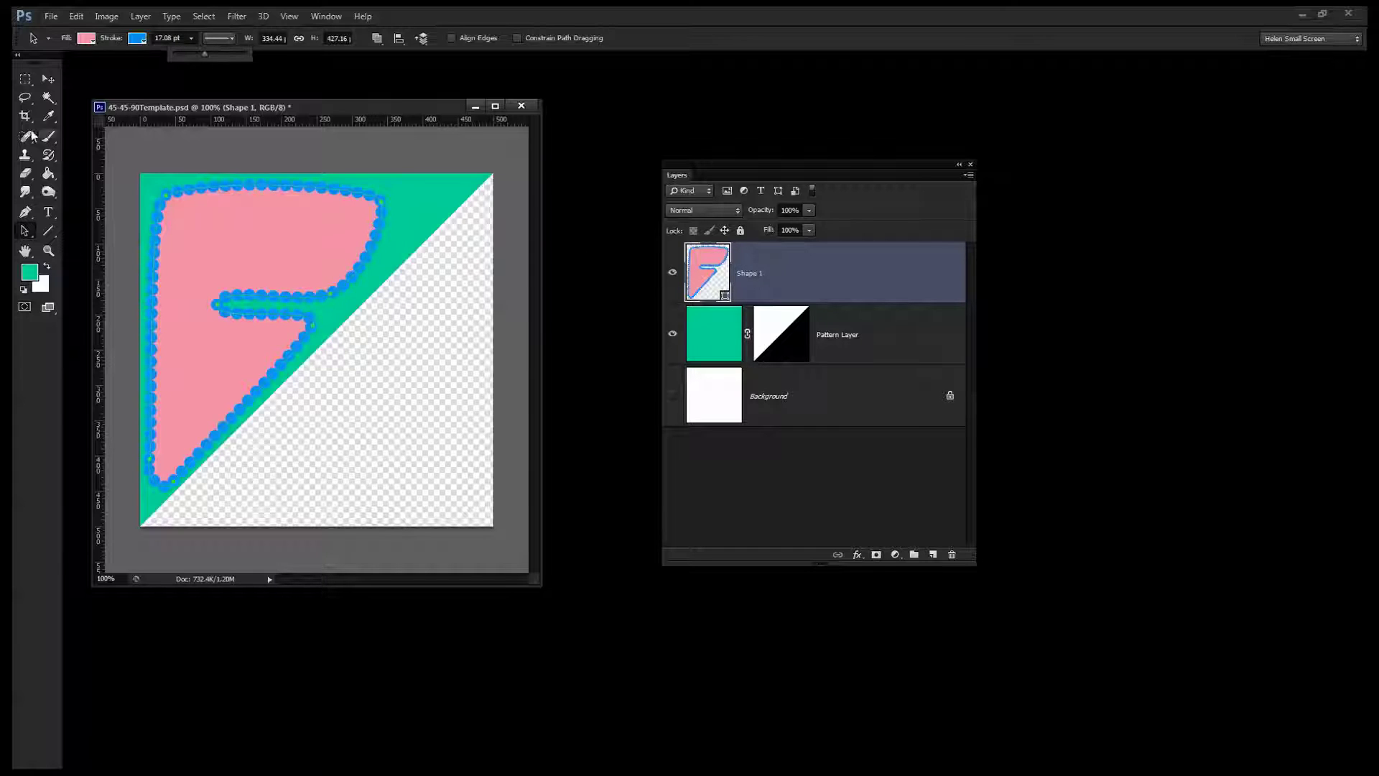
- Add a new empty layer and draw a circular elliptical selection on the pink shape
left_click(932, 555)
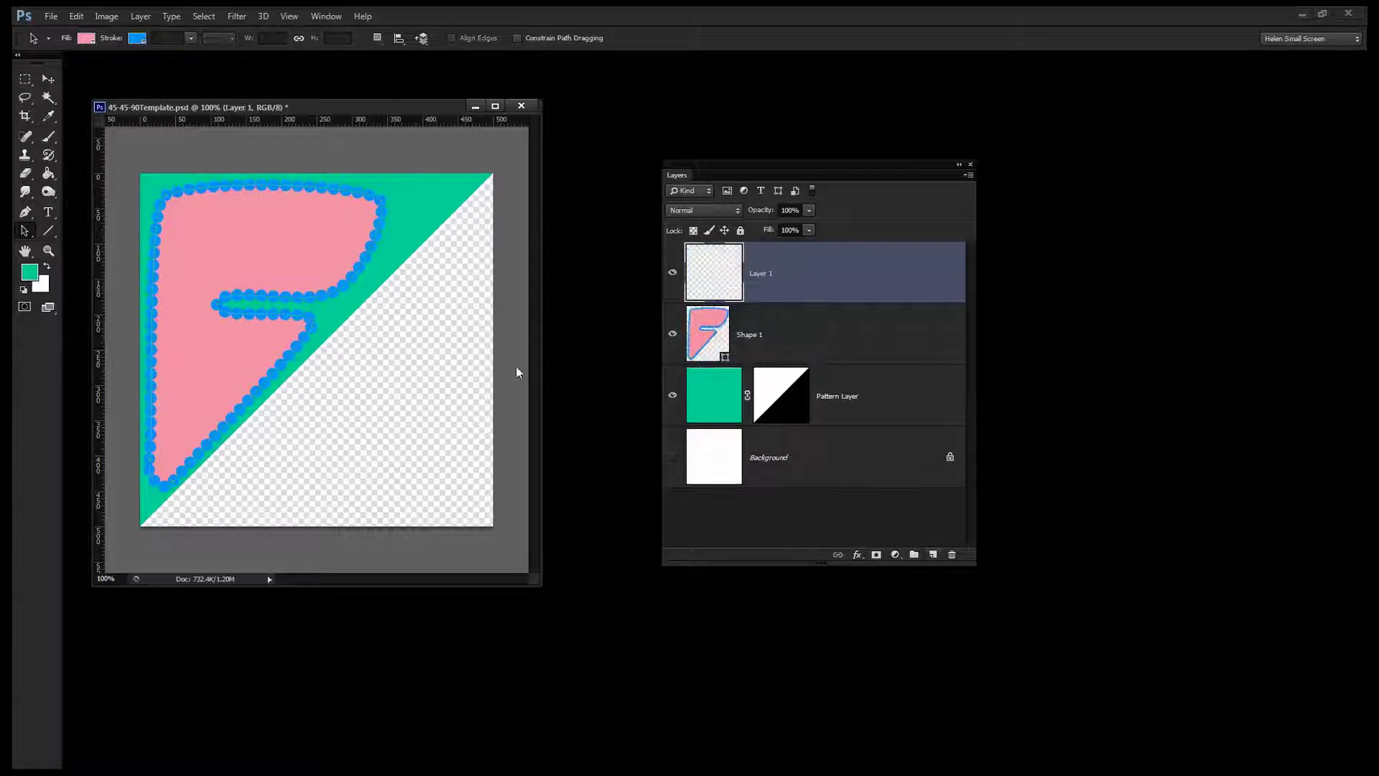
left_click(24, 81)
left_click_drag(24, 80, 81, 93)
left_click_drag(226, 217, 290, 277)
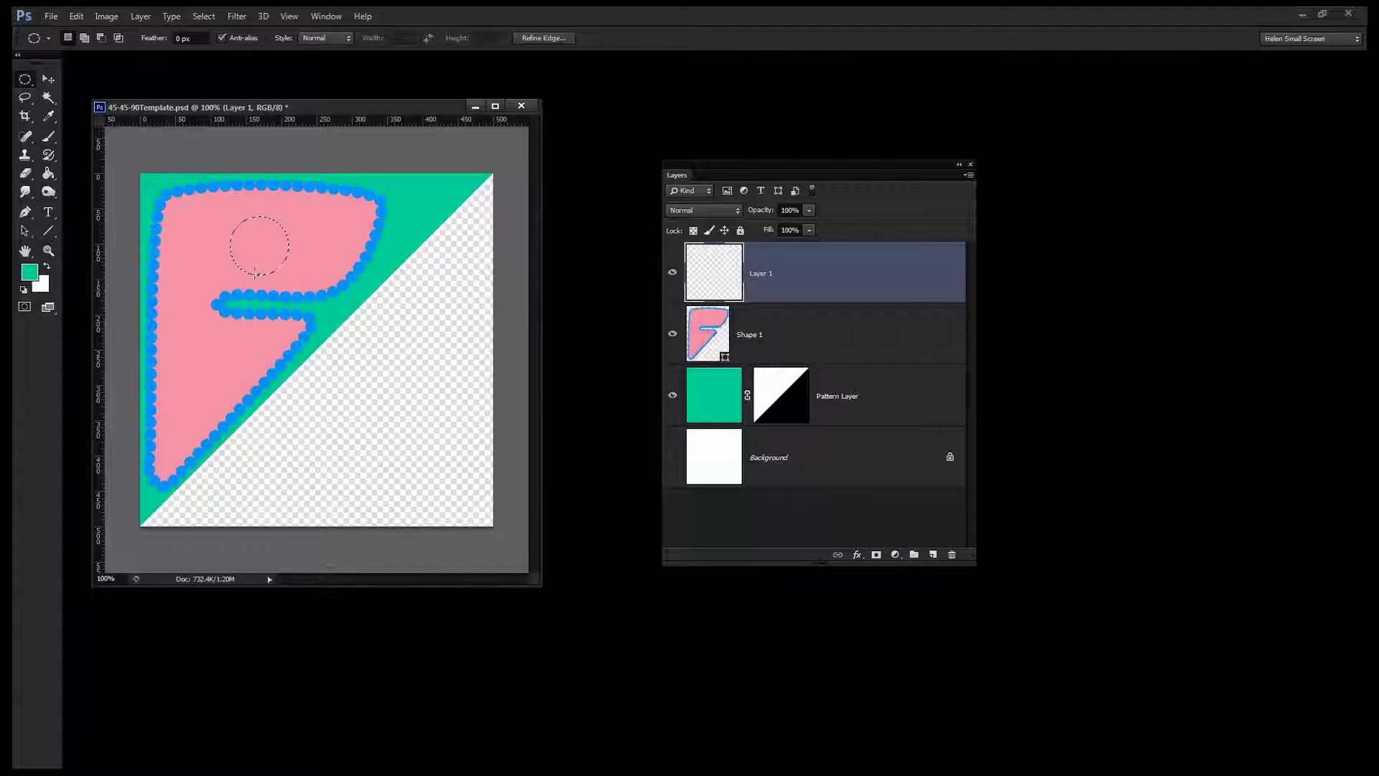
- Set the foreground colour to orange f68456
left_click(29, 273)
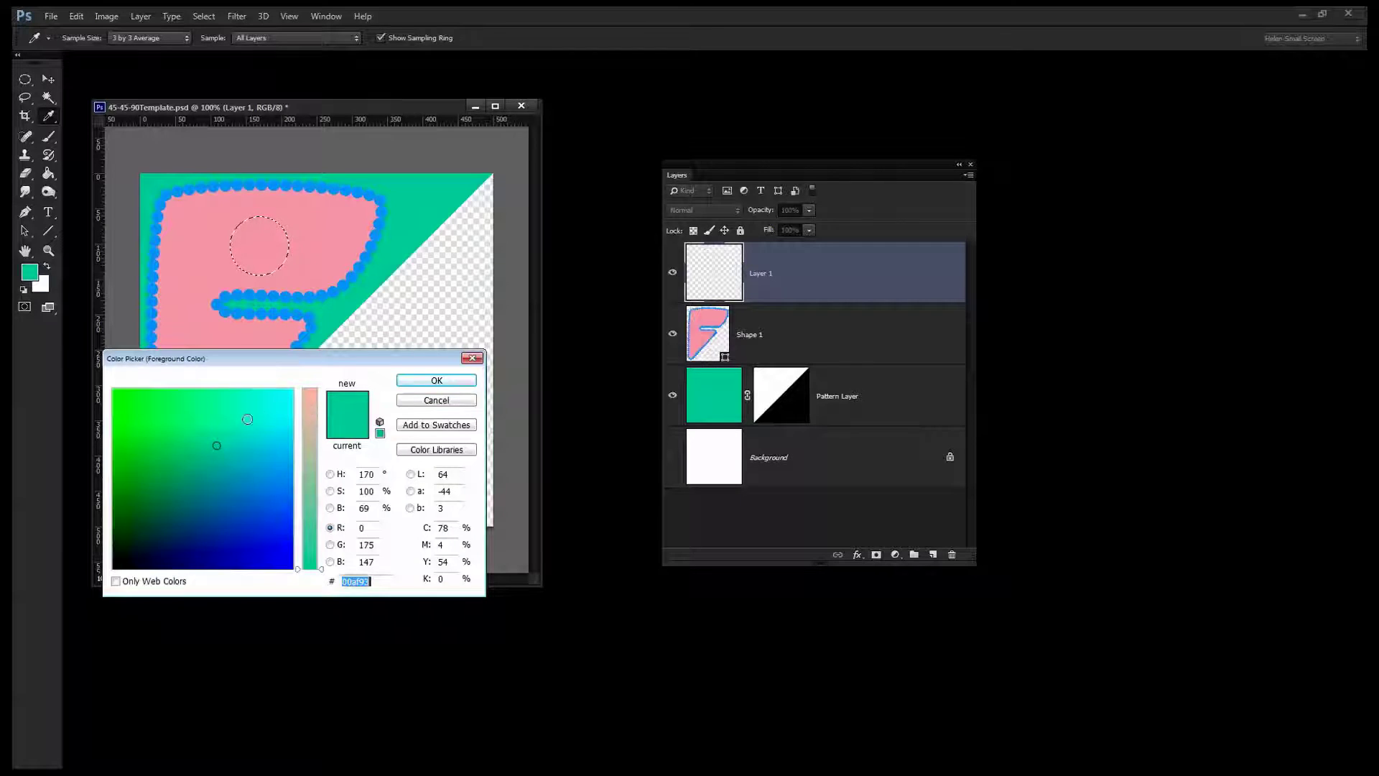
left_click(271, 431)
left_click(314, 399)
mouse_move(287, 492)
left_mouse_down()
mouse_move(256, 453)
mouse_move(173, 475)
left_mouse_up()
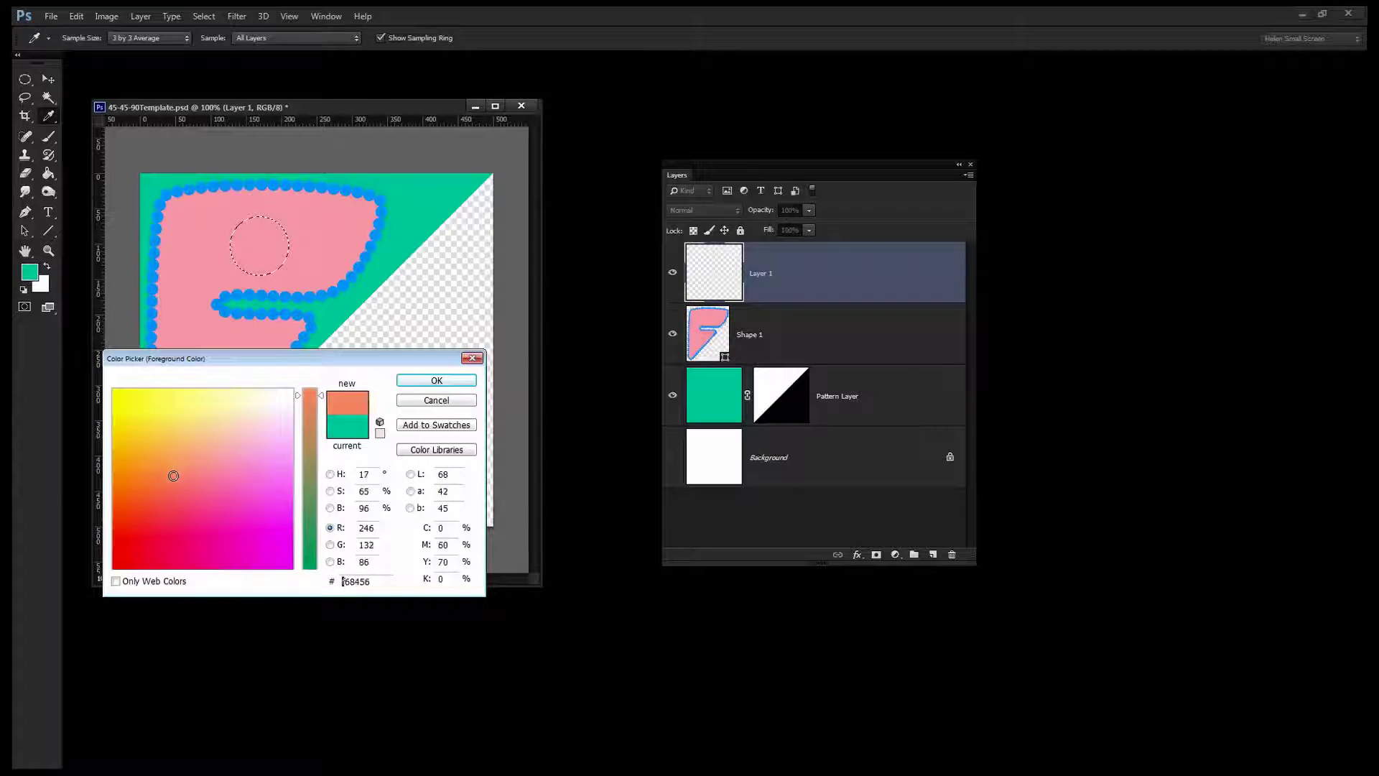
left_click(463, 380)
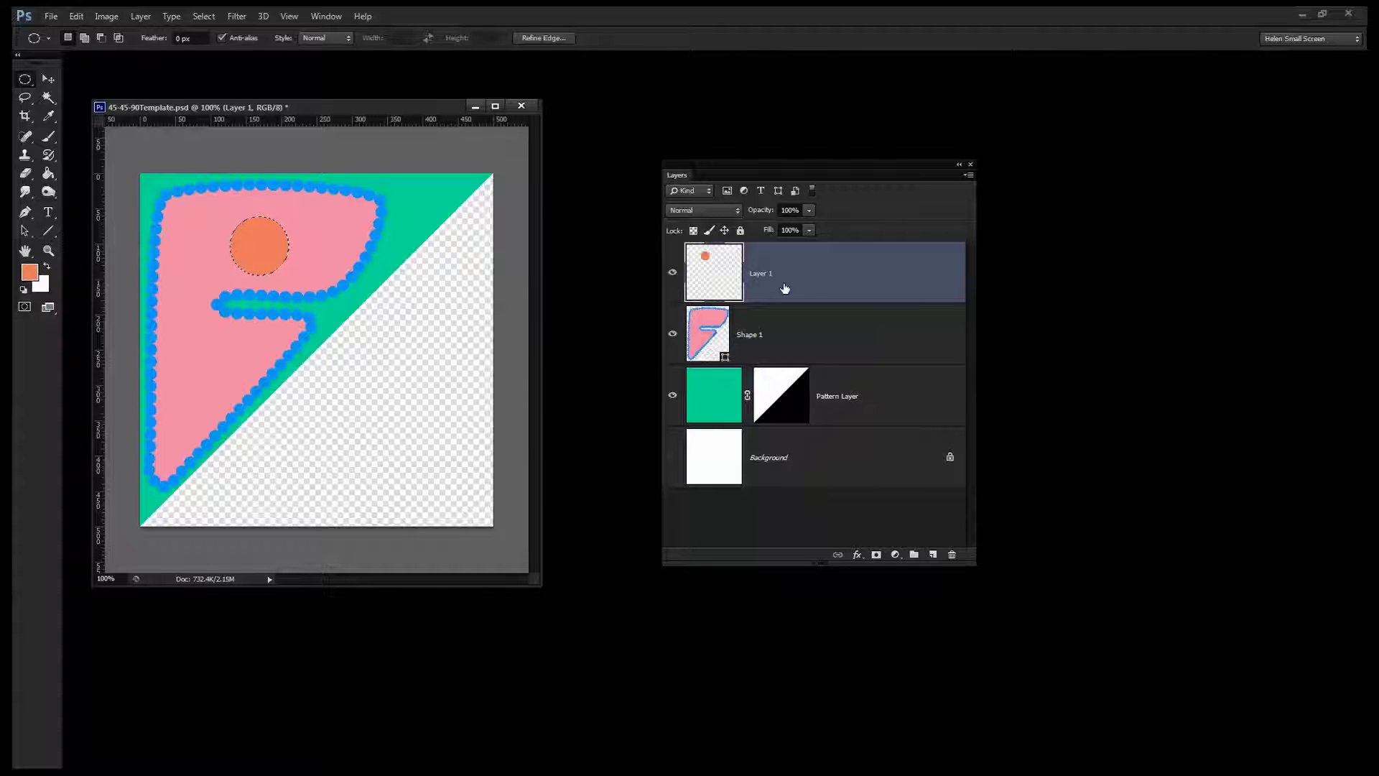
- Deselect the orange circle and duplicate Layer 1 twice
key("ctrl+d")
left_click_drag(844, 275, 930, 543)
left_click_drag(893, 285, 933, 556)
- Move one circle copy to the lower-left pink area and the other to the top-right edge
left_click(48, 78)
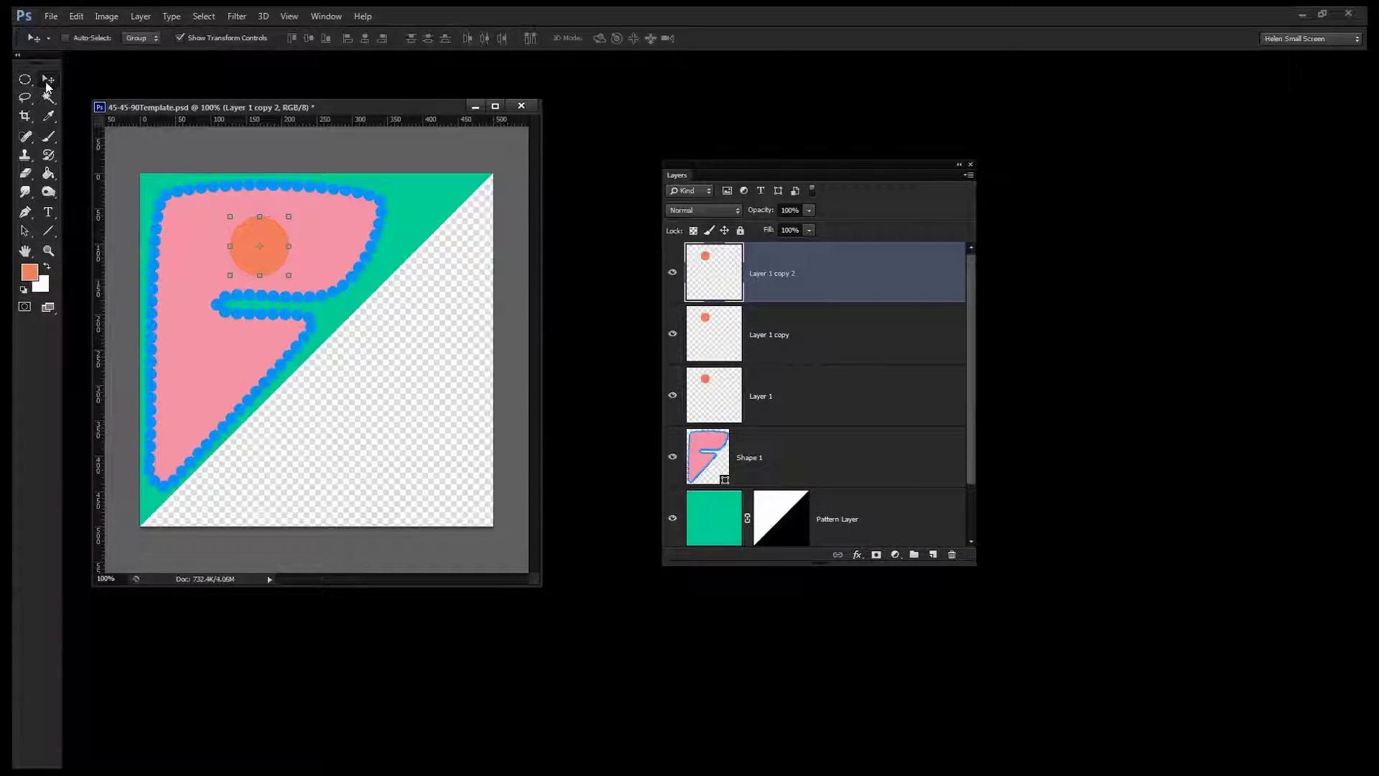
key("ctrl+t")
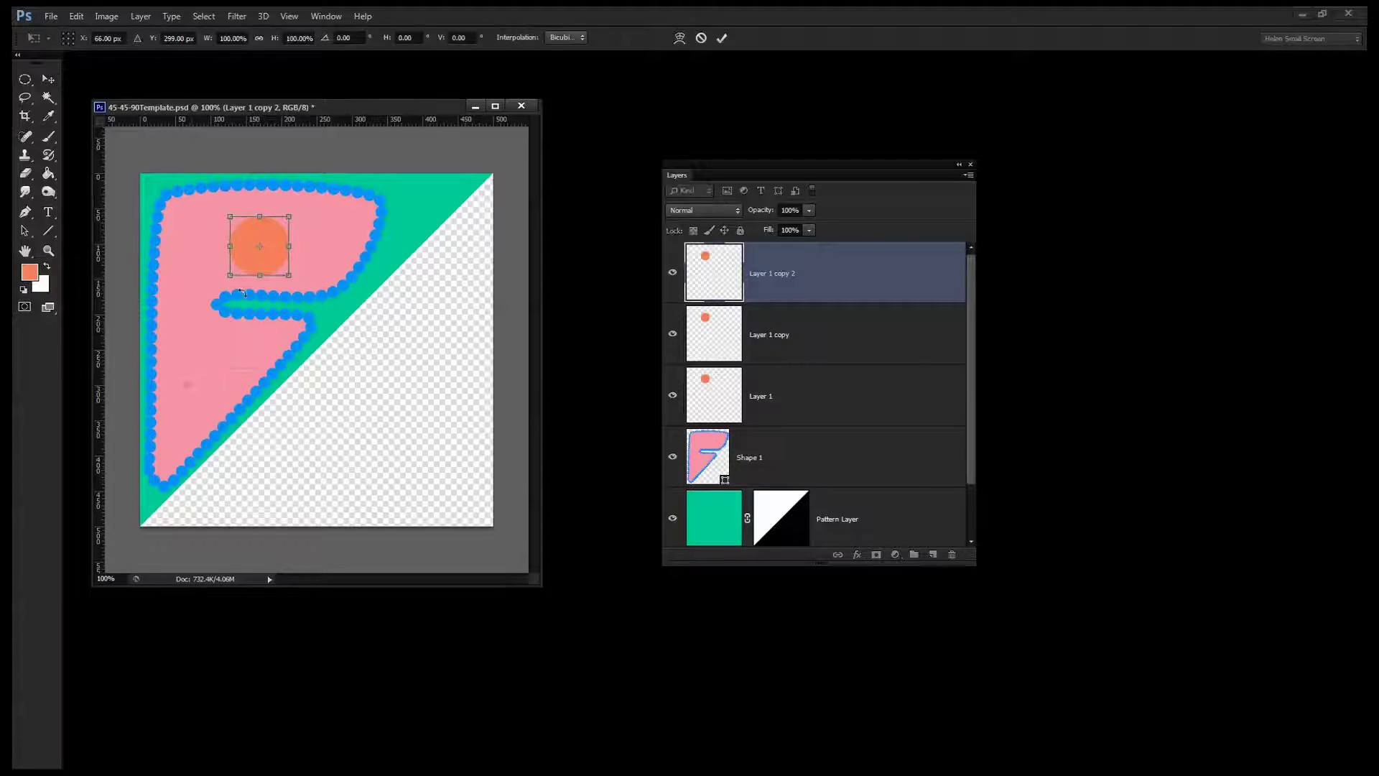
left_click_drag(269, 259, 209, 389)
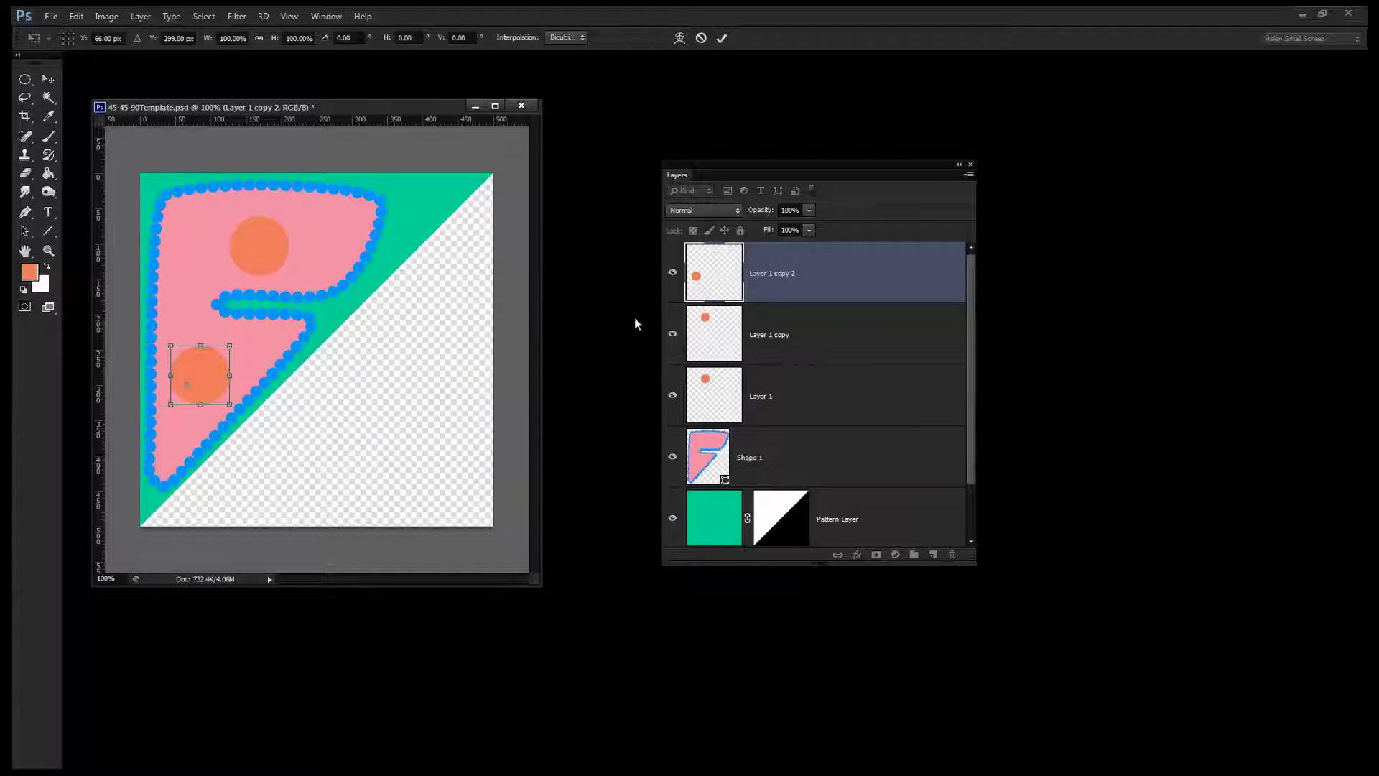
left_click(720, 40)
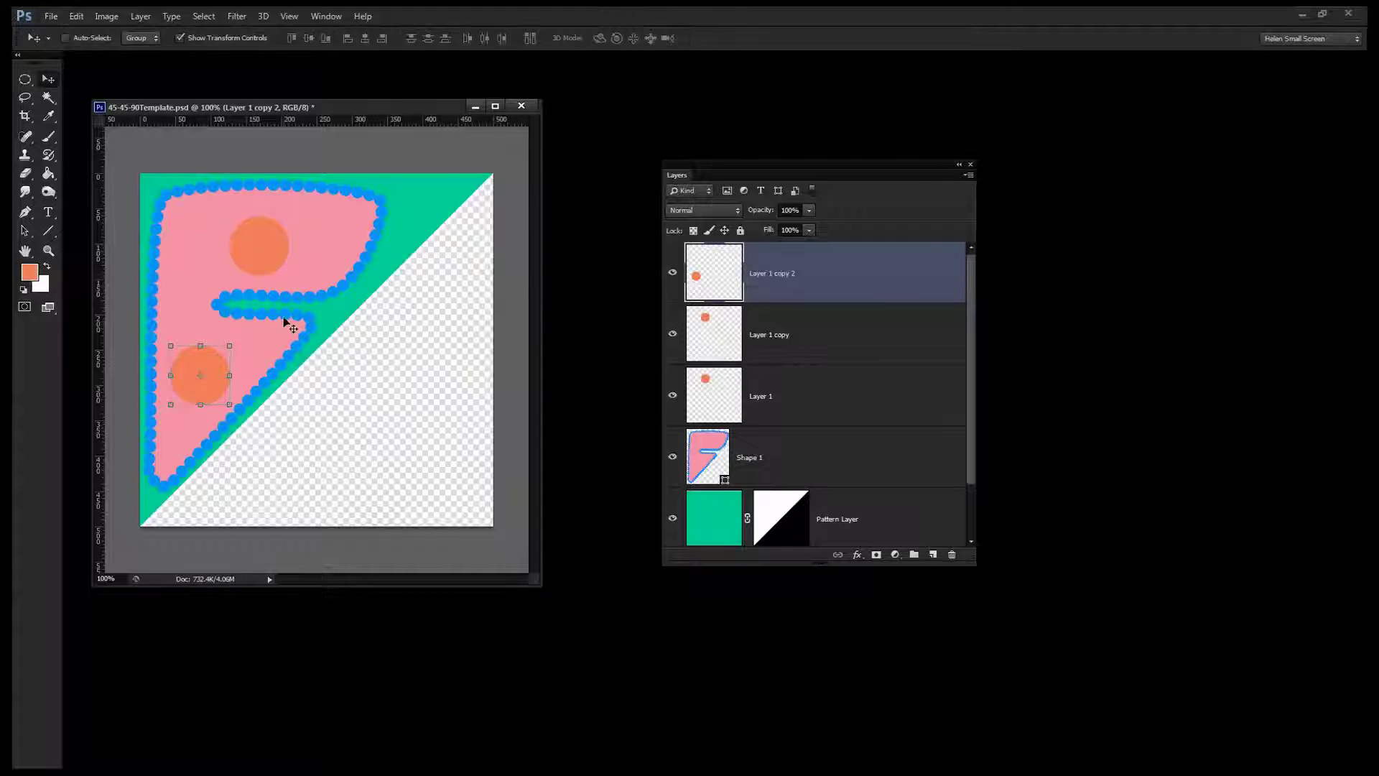
left_click(709, 327)
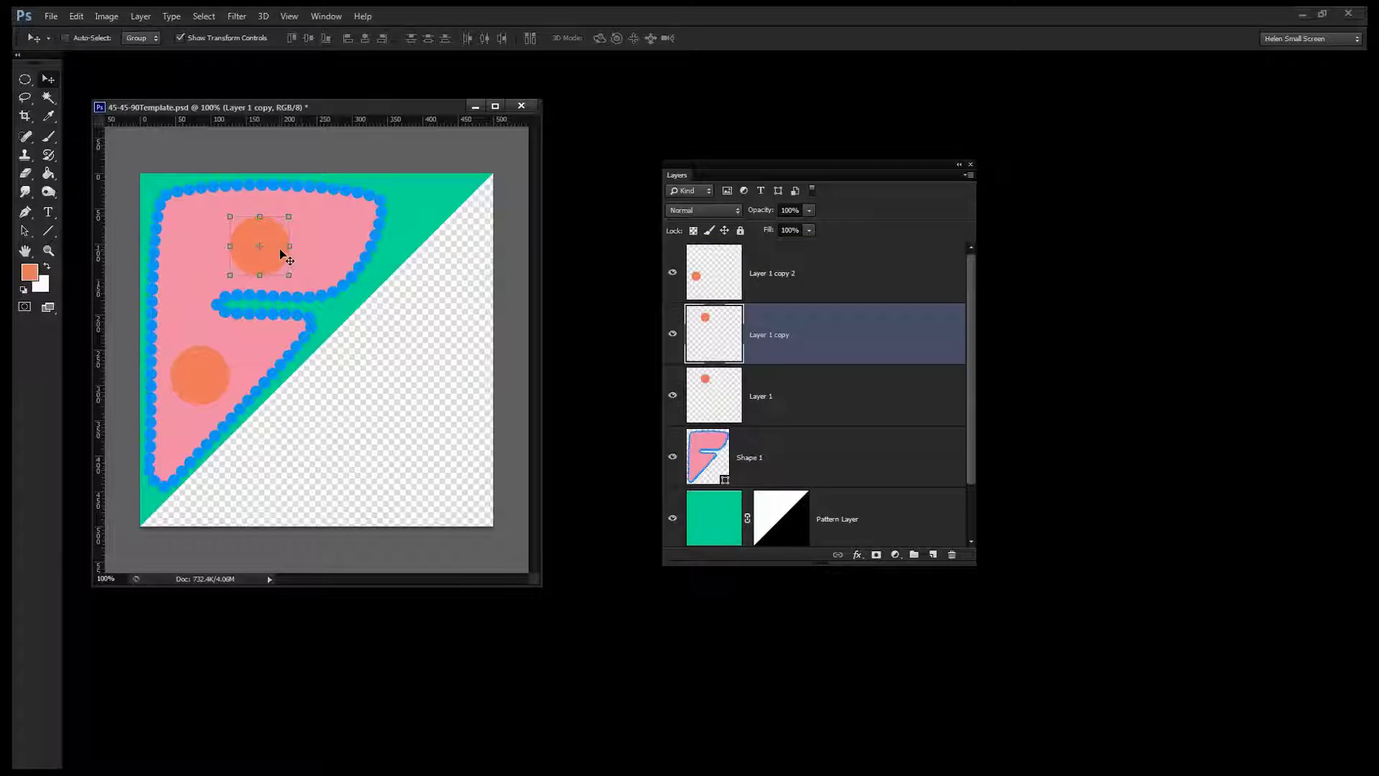
left_click_drag(282, 249, 399, 203)
left_click(722, 38)
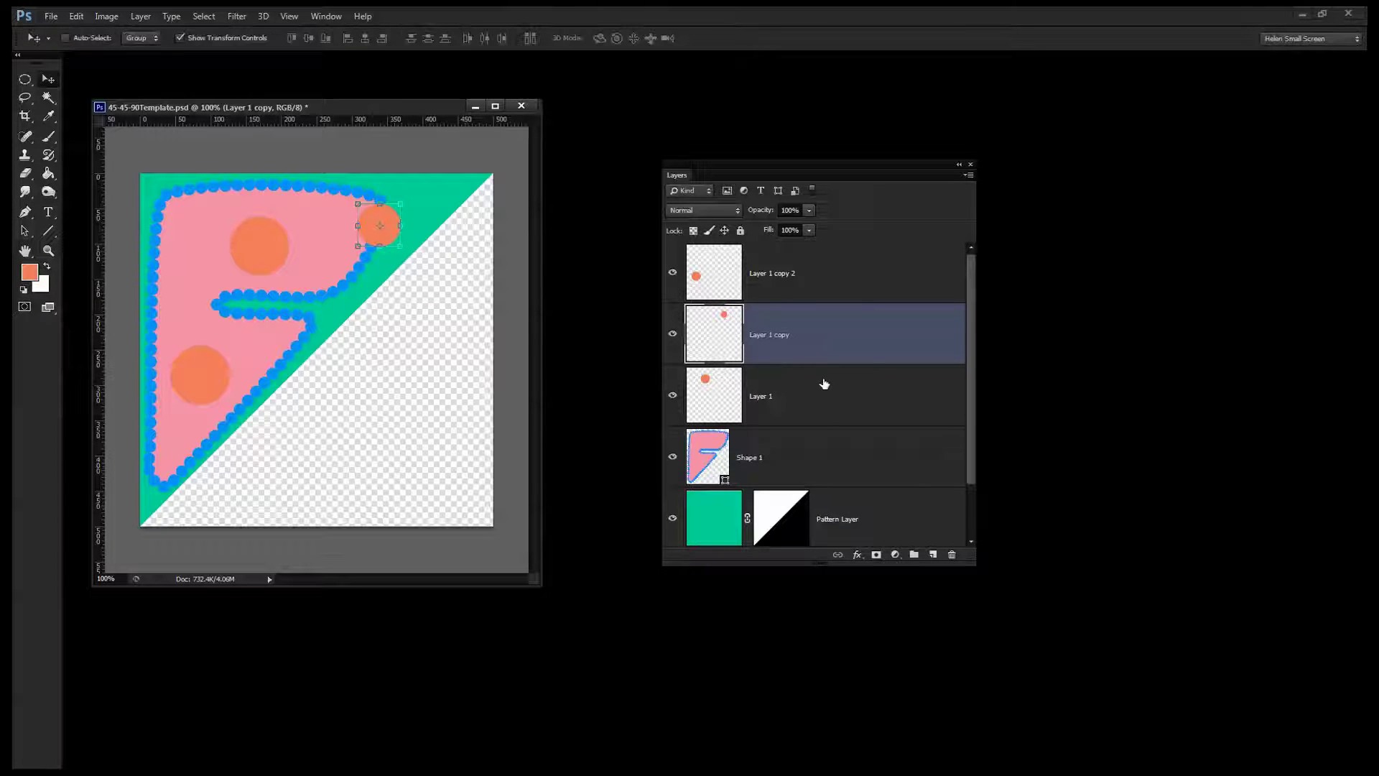
- Select Layer 1 and the other circle layers in the Layers panel
left_click(819, 415)
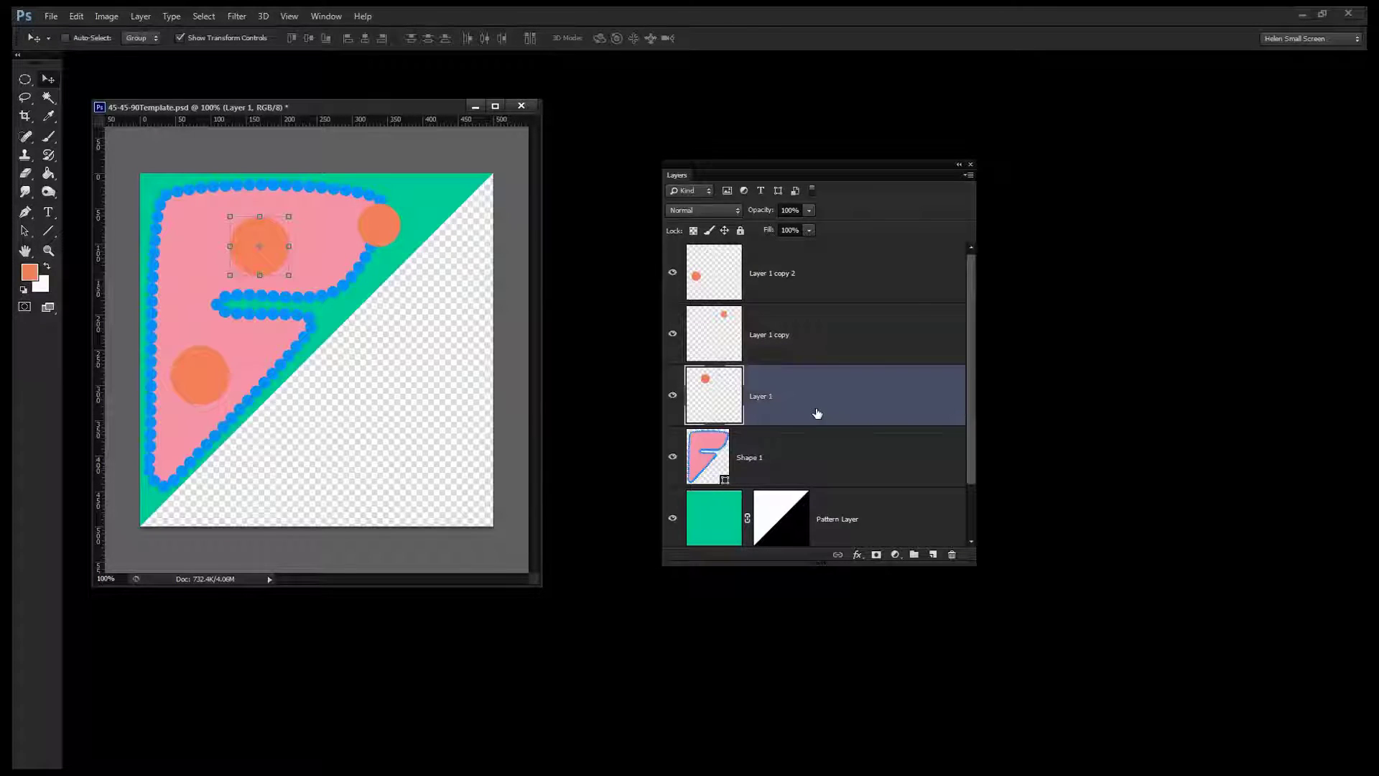
left_click(817, 454)
left_click(791, 264)
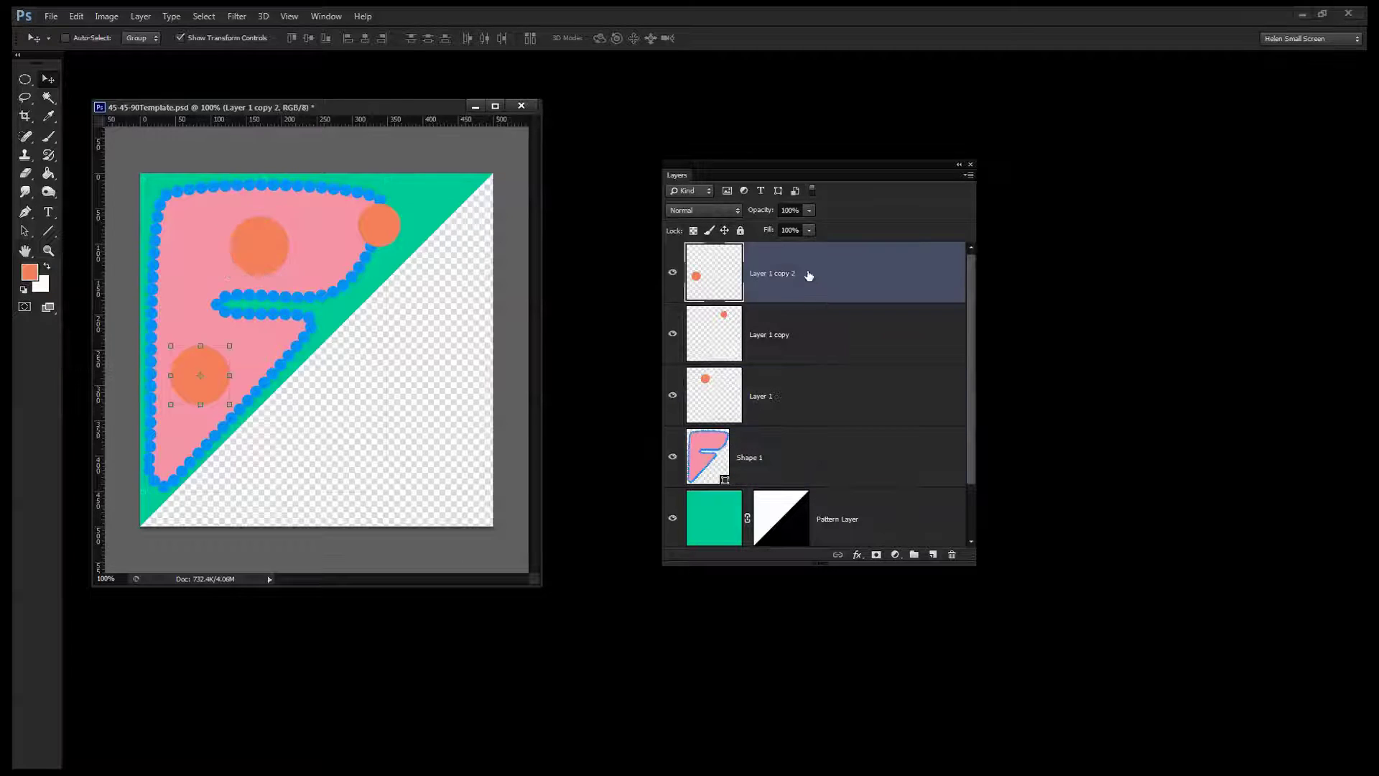
- Merge the three circle layers and Shape 1 into one layer
left_click(795, 461, "shift")
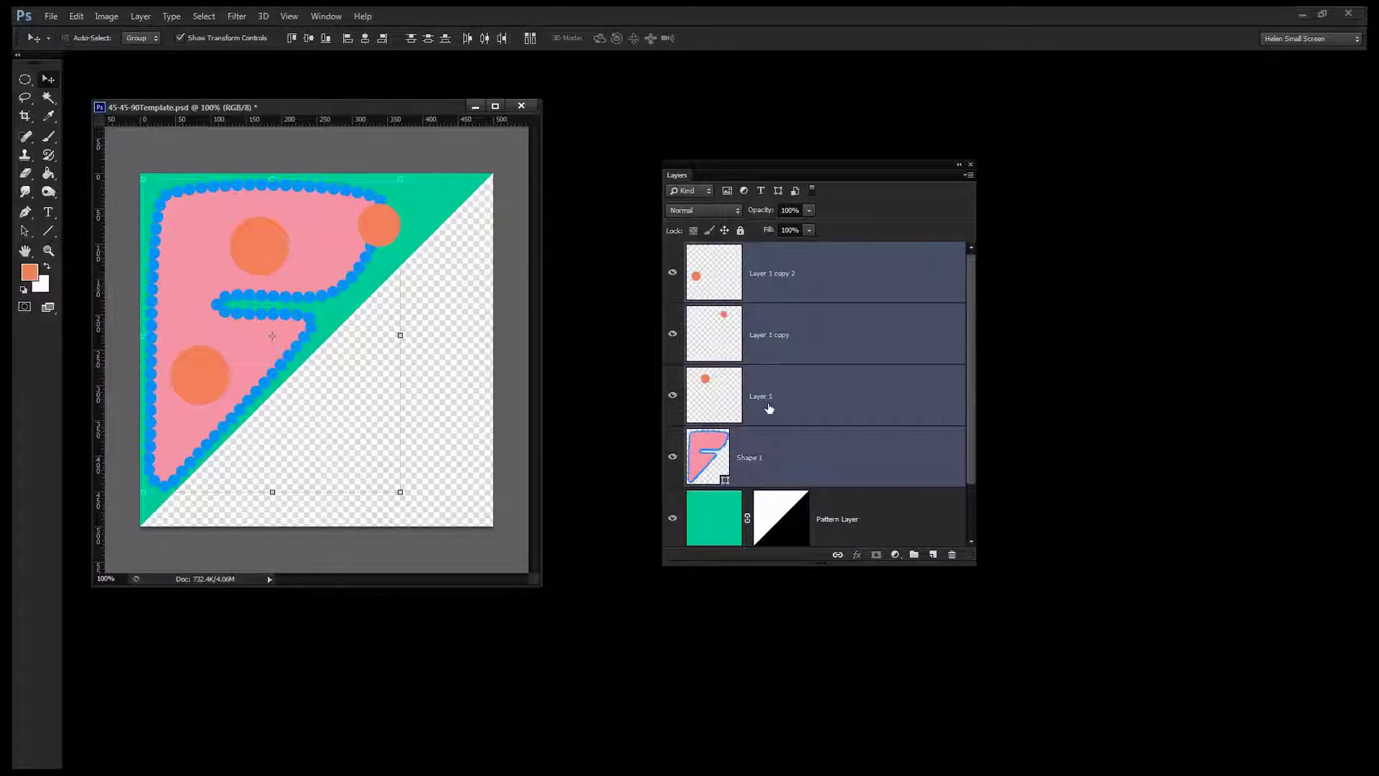
right_click(771, 405)
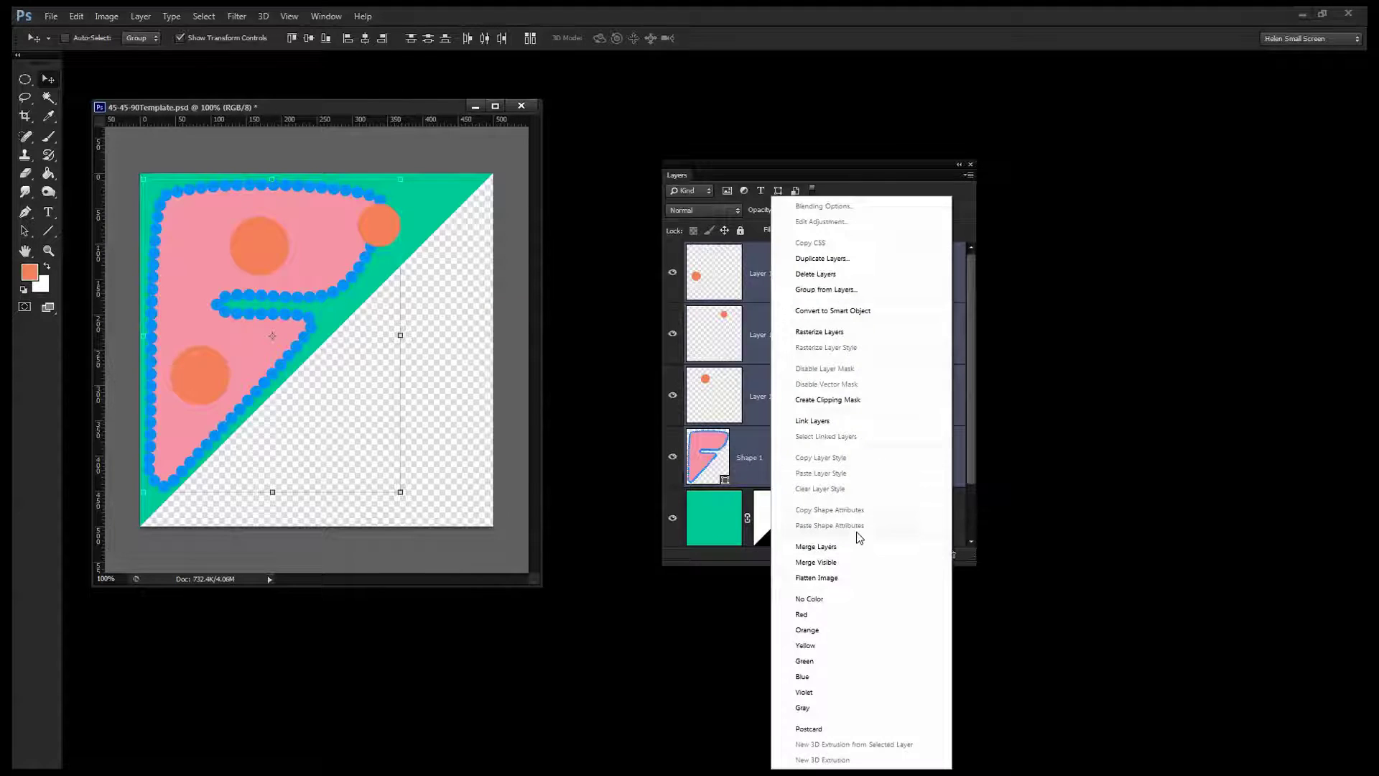
left_click(816, 547)
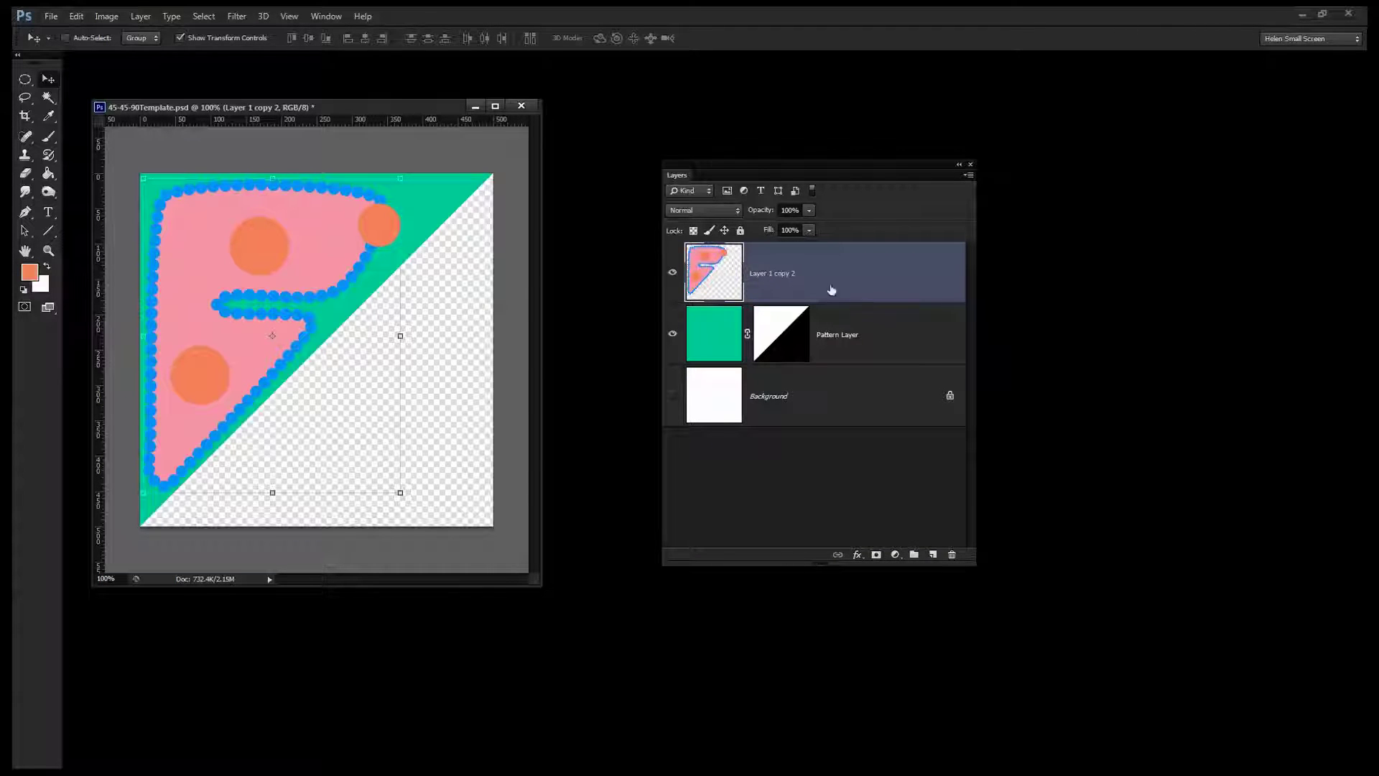
- Merge that merged layer into Pattern Layer
left_click(844, 337, "shift")
right_click(845, 337)
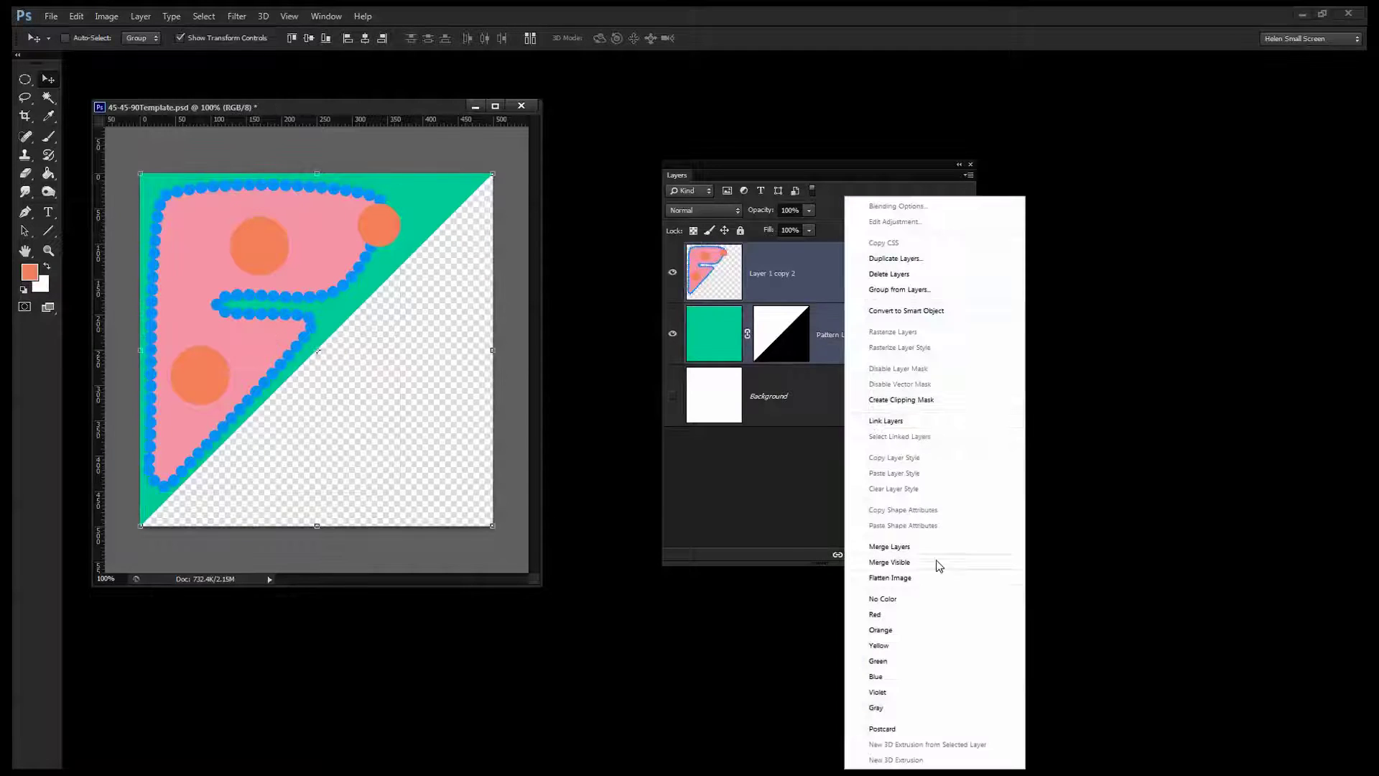
left_click(943, 546)
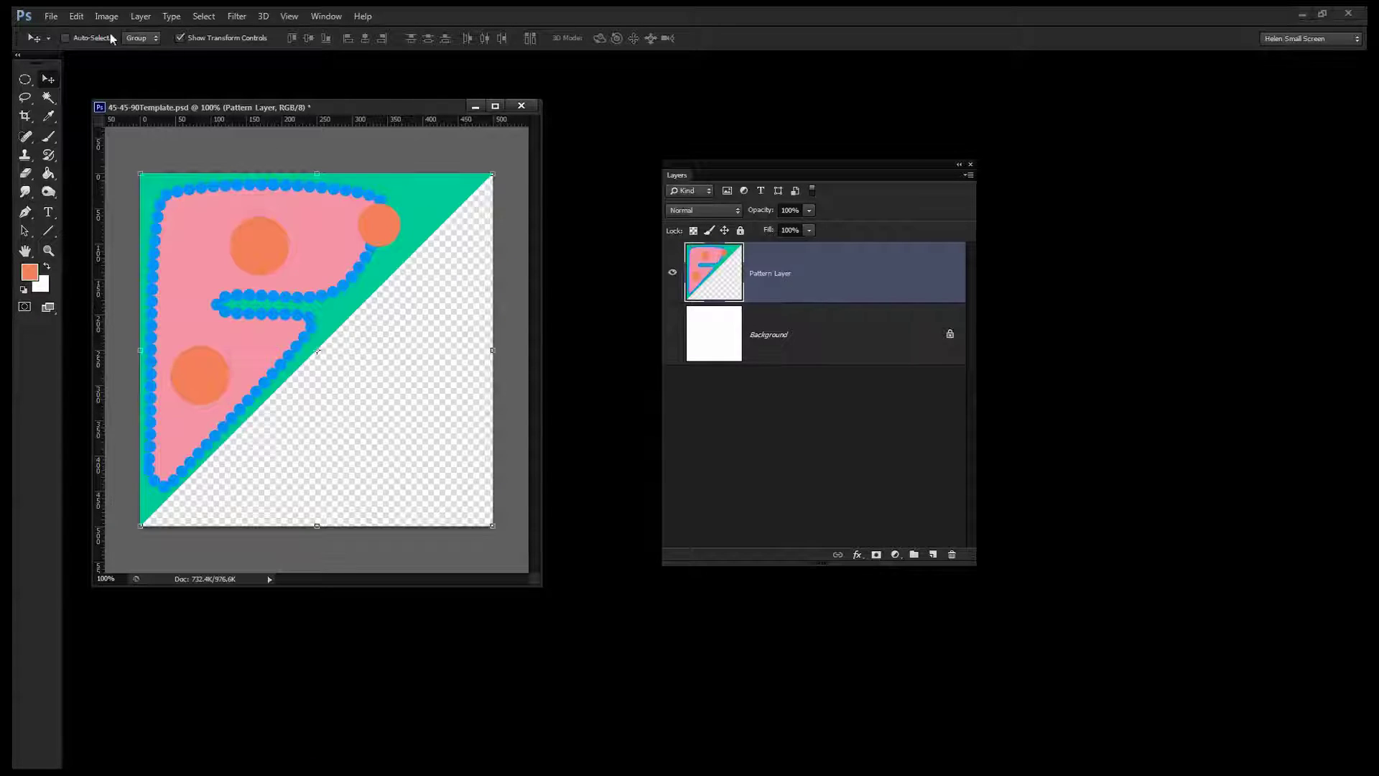
- Use Edit > Define Pattern to save the artwork as pattern 'triangle3'
left_click(76, 16)
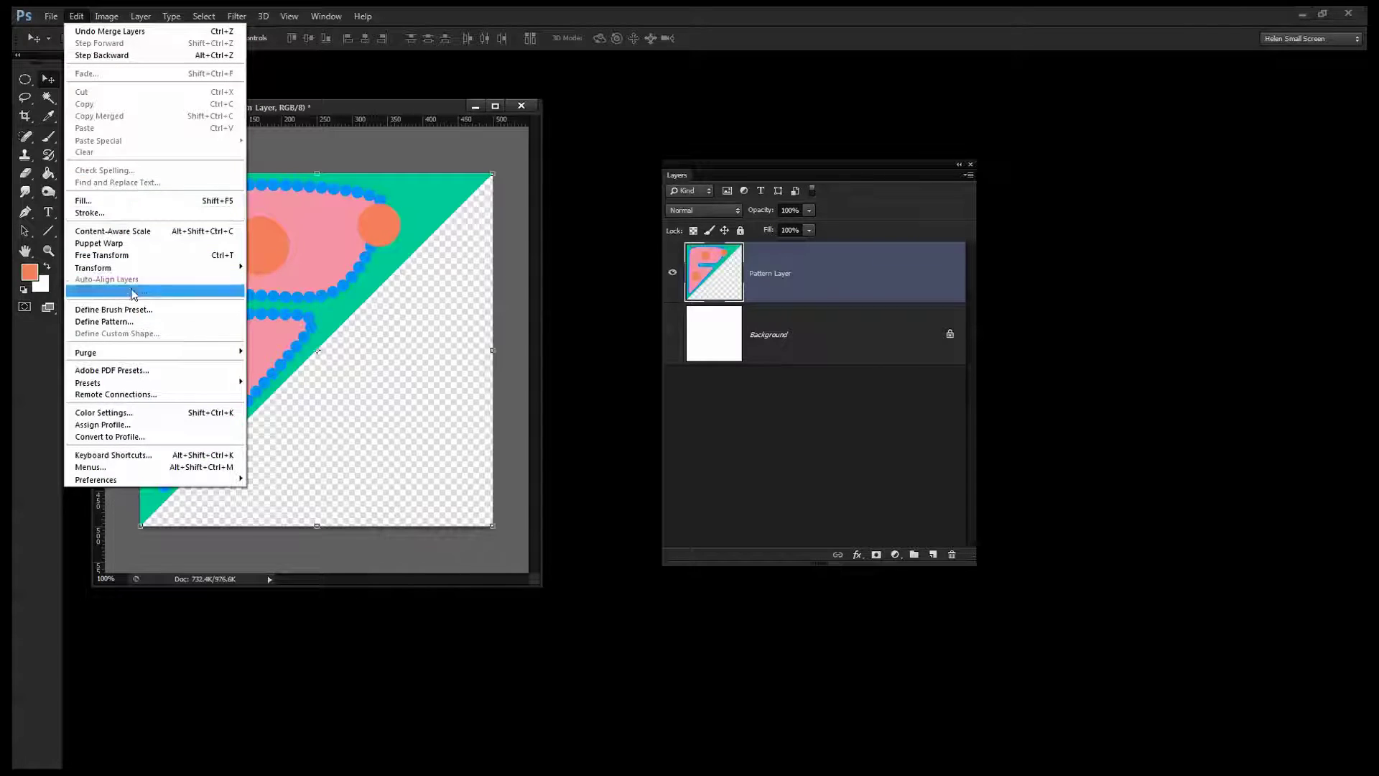
left_click(126, 321)
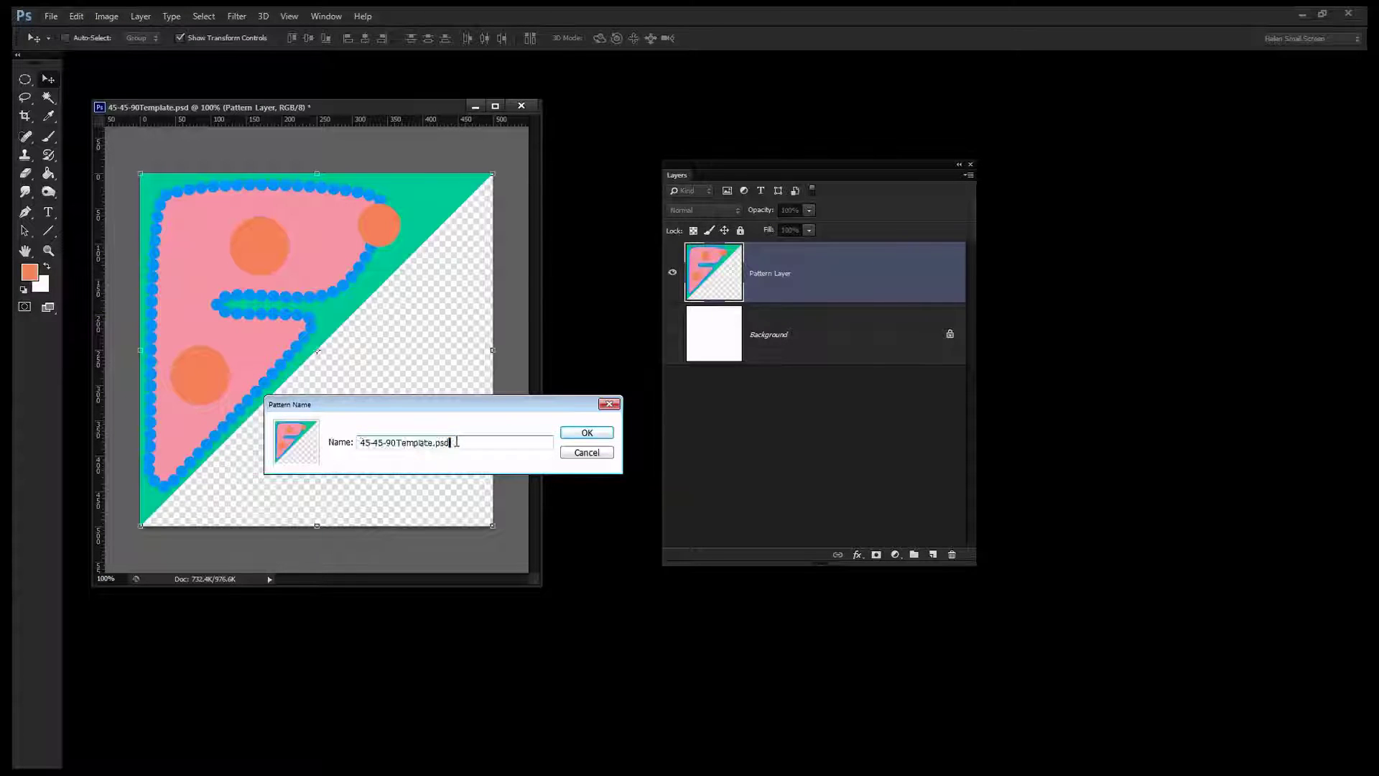
type("triangle3")
left_click(586, 433)
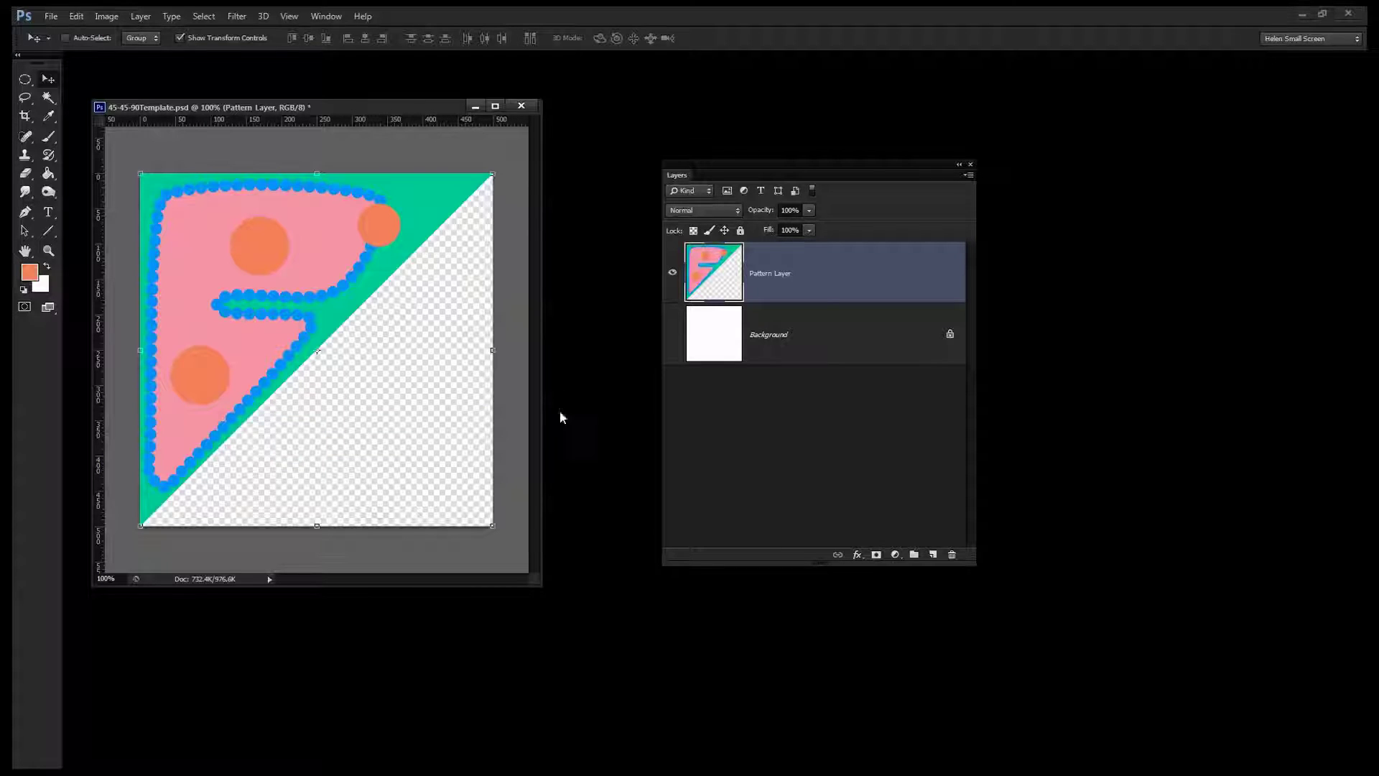
- Minimize the template and create a new 3000 × 3000 pixel document
left_click(476, 107)
left_click_drag(701, 170, 1037, 160)
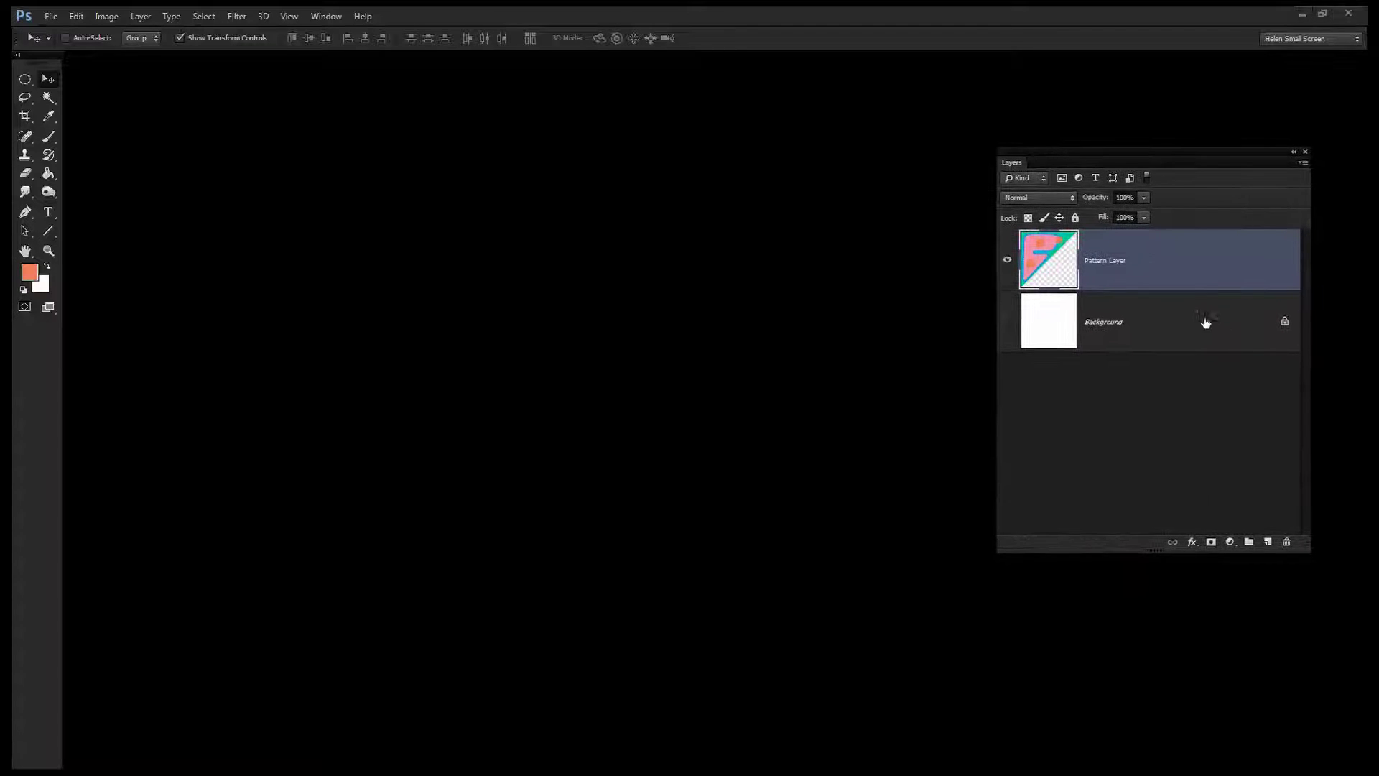
left_click(52, 20)
left_click(60, 31)
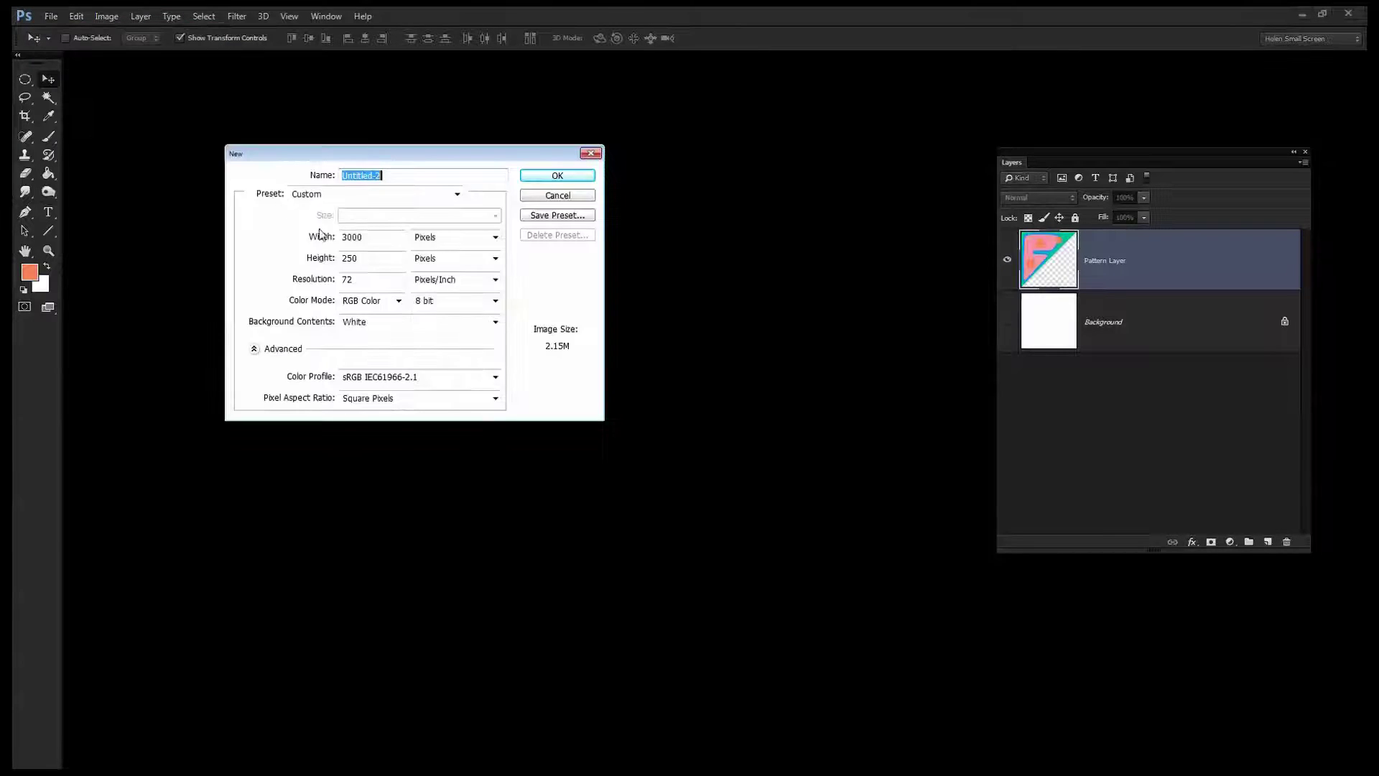
double_click(364, 258)
type("6000")
key("BackSpace")
key("BackSpace")
key("BackSpace")
key("BackSpace")
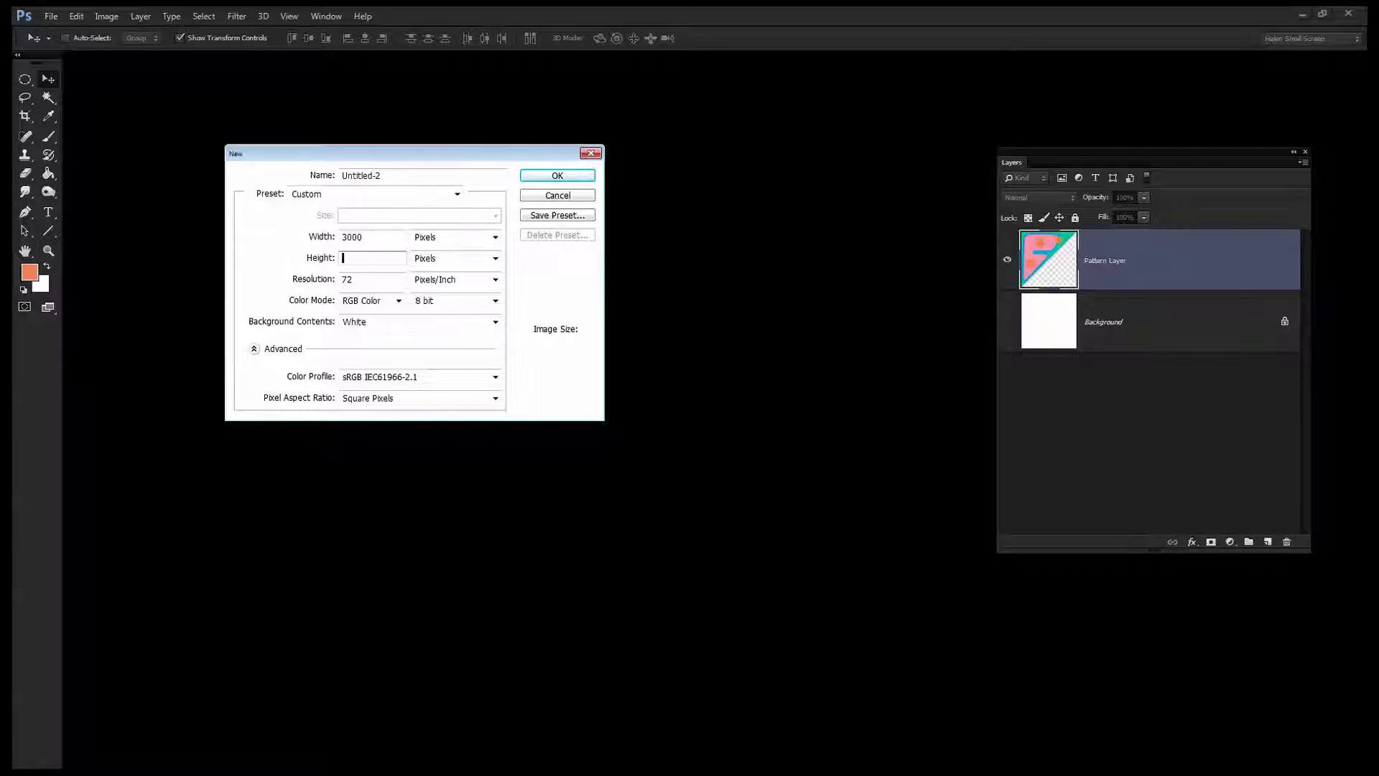
type("3000")
left_click(543, 176)
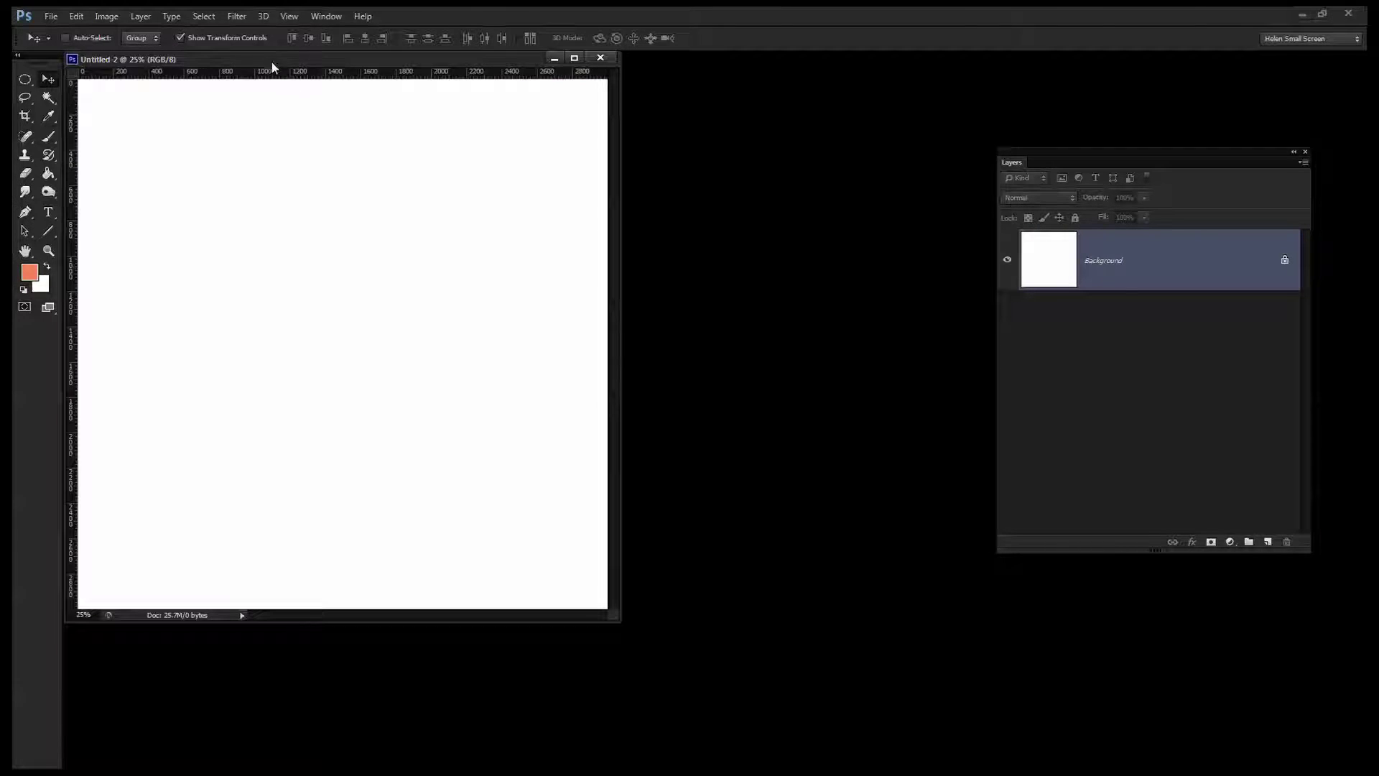
- Add an empty Layer 1 to the new document and arrange the windows
left_click_drag(273, 62, 294, 86)
left_click(1269, 541)
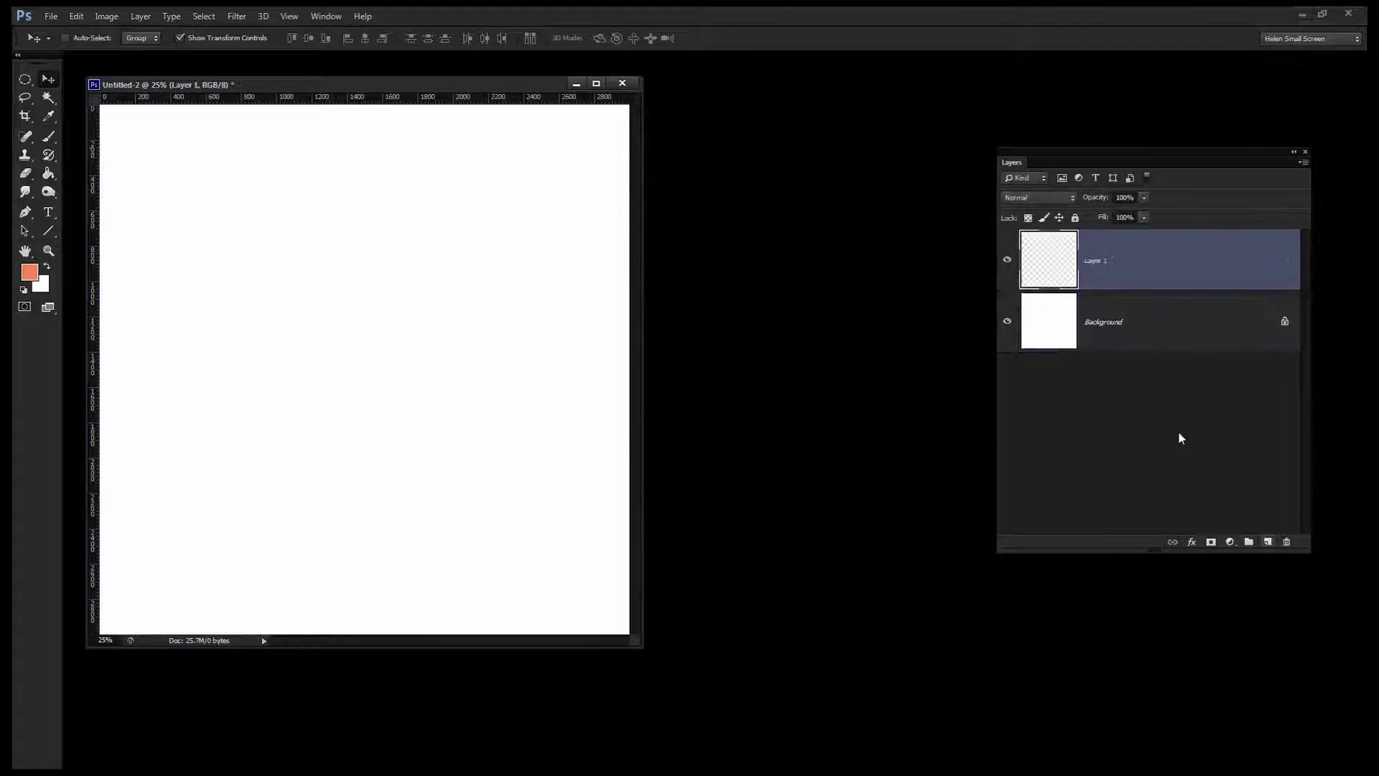
left_click_drag(1056, 159, 949, 171)
mouse_move(376, 83)
left_mouse_down()
mouse_move(393, 75)
mouse_move(375, 72)
left_mouse_up()
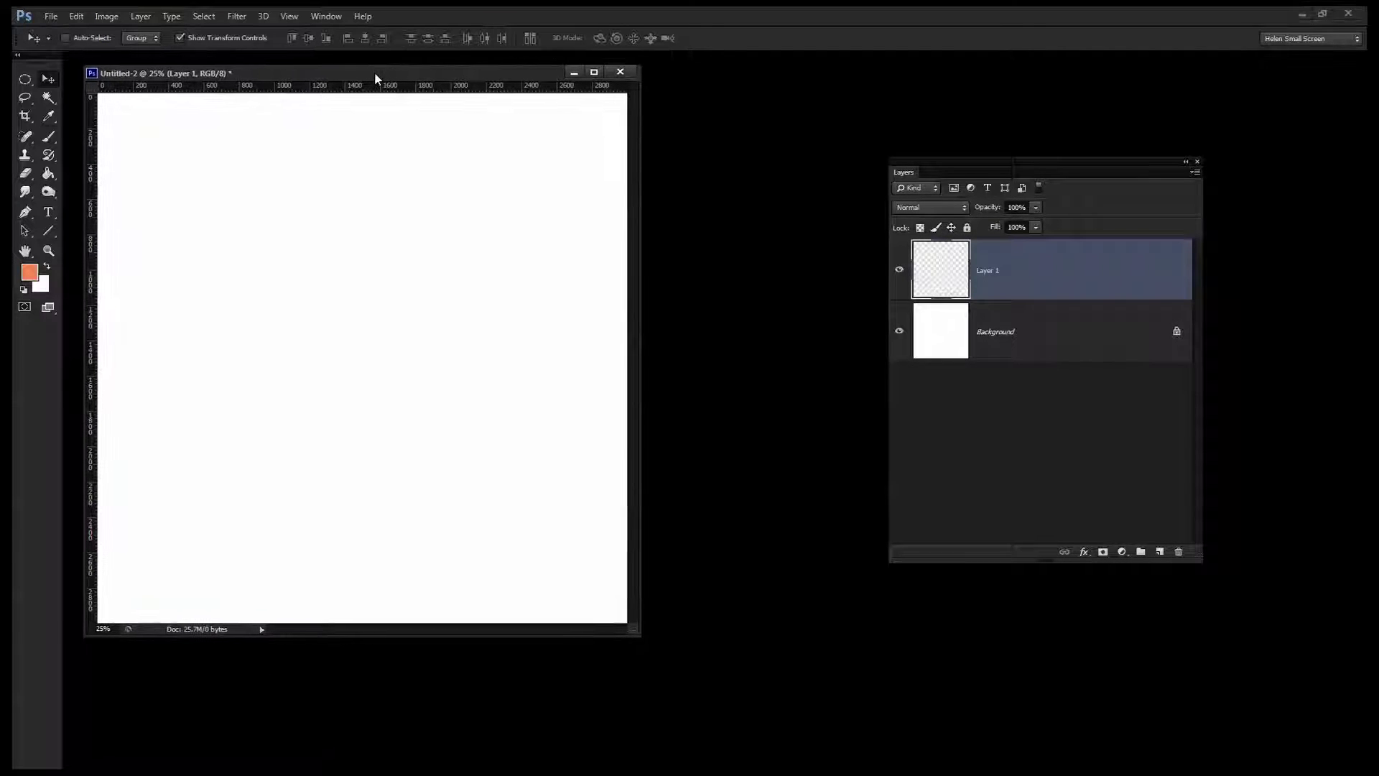
- Run the Specify Wallpaper using Several Patterns script, keeping P1 as the symmetry type
left_click(48, 15)
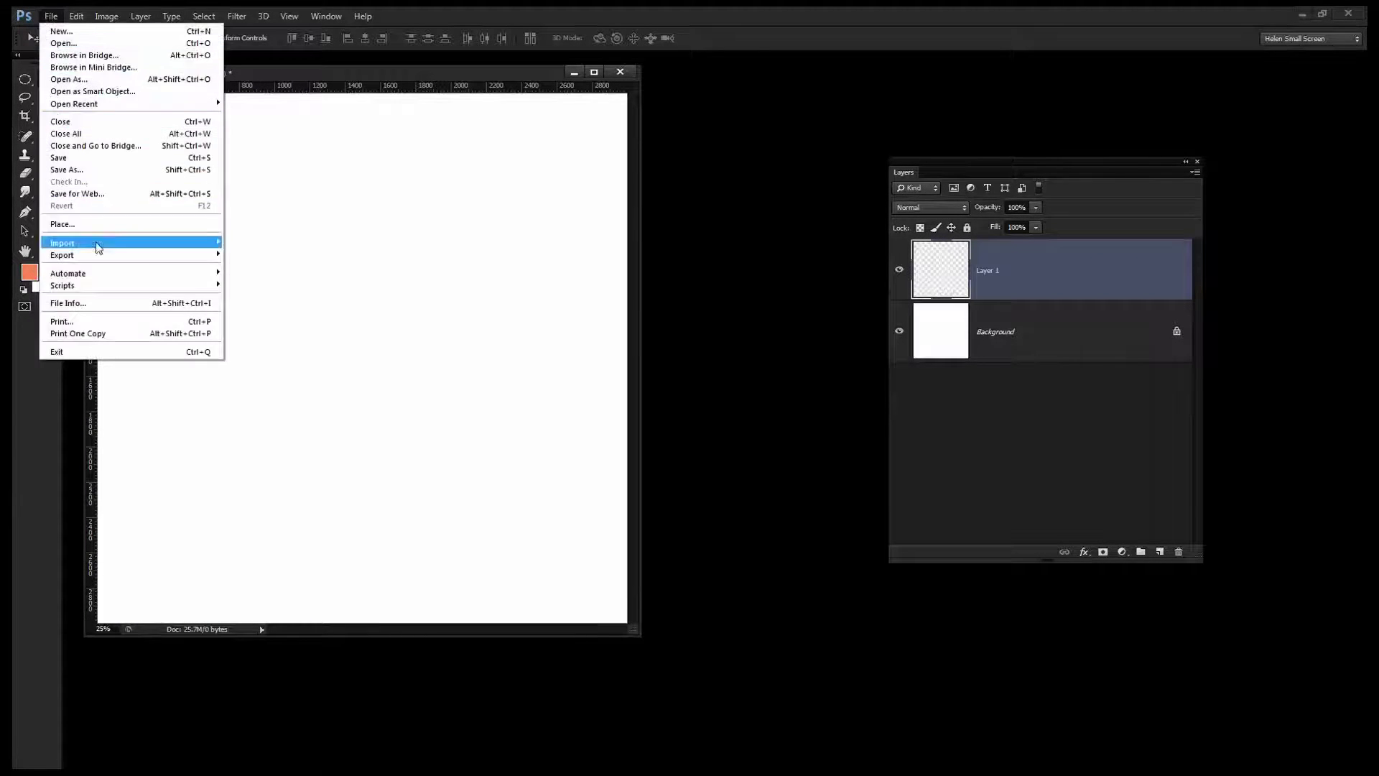
mouse_move(90, 287)
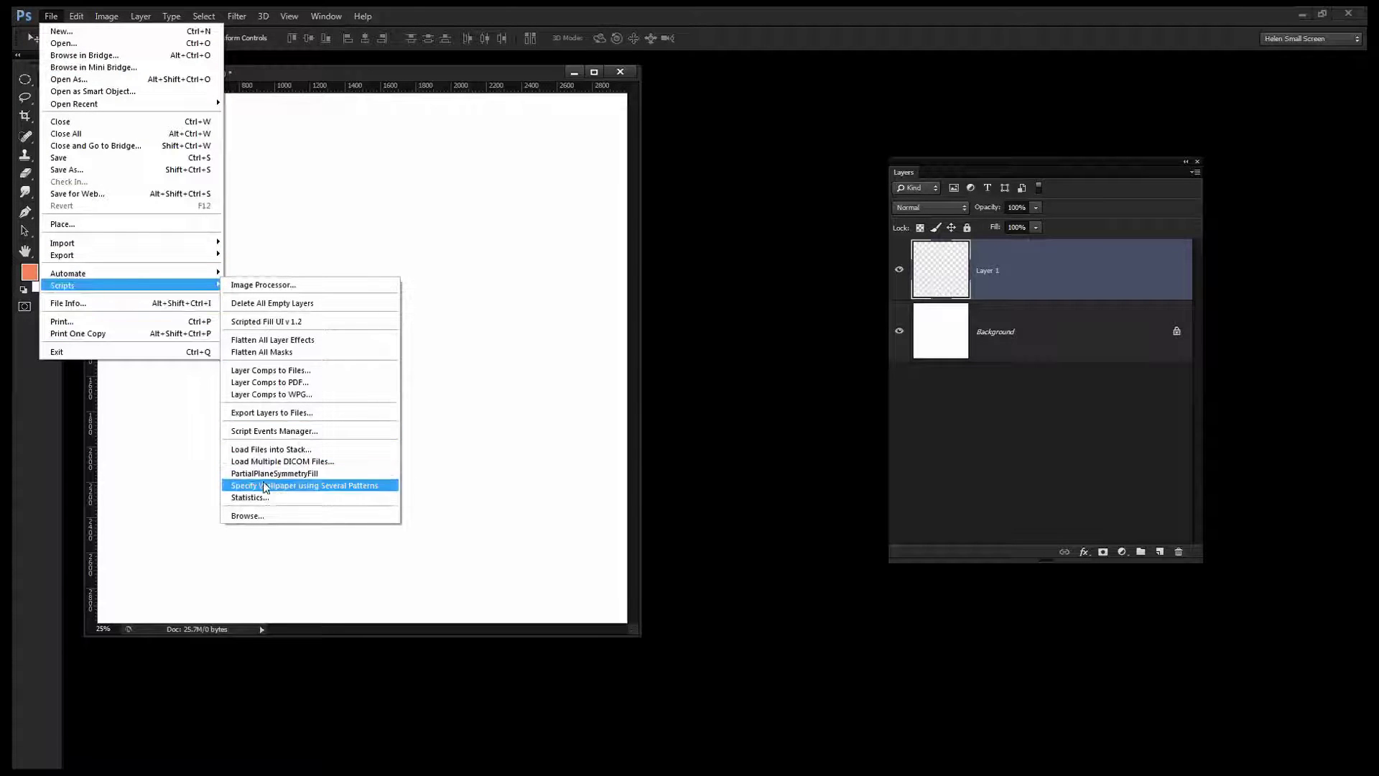
left_click(374, 487)
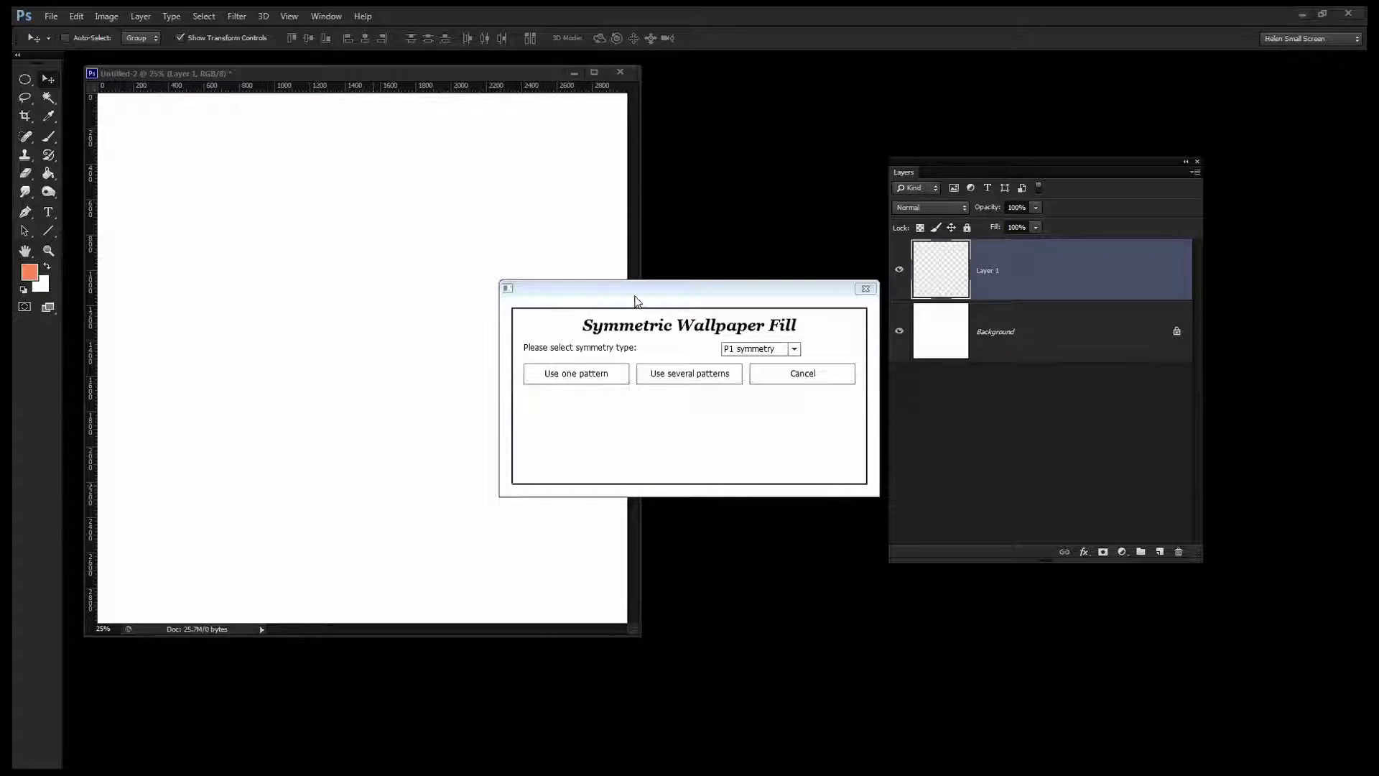
left_click_drag(636, 298, 267, 138)
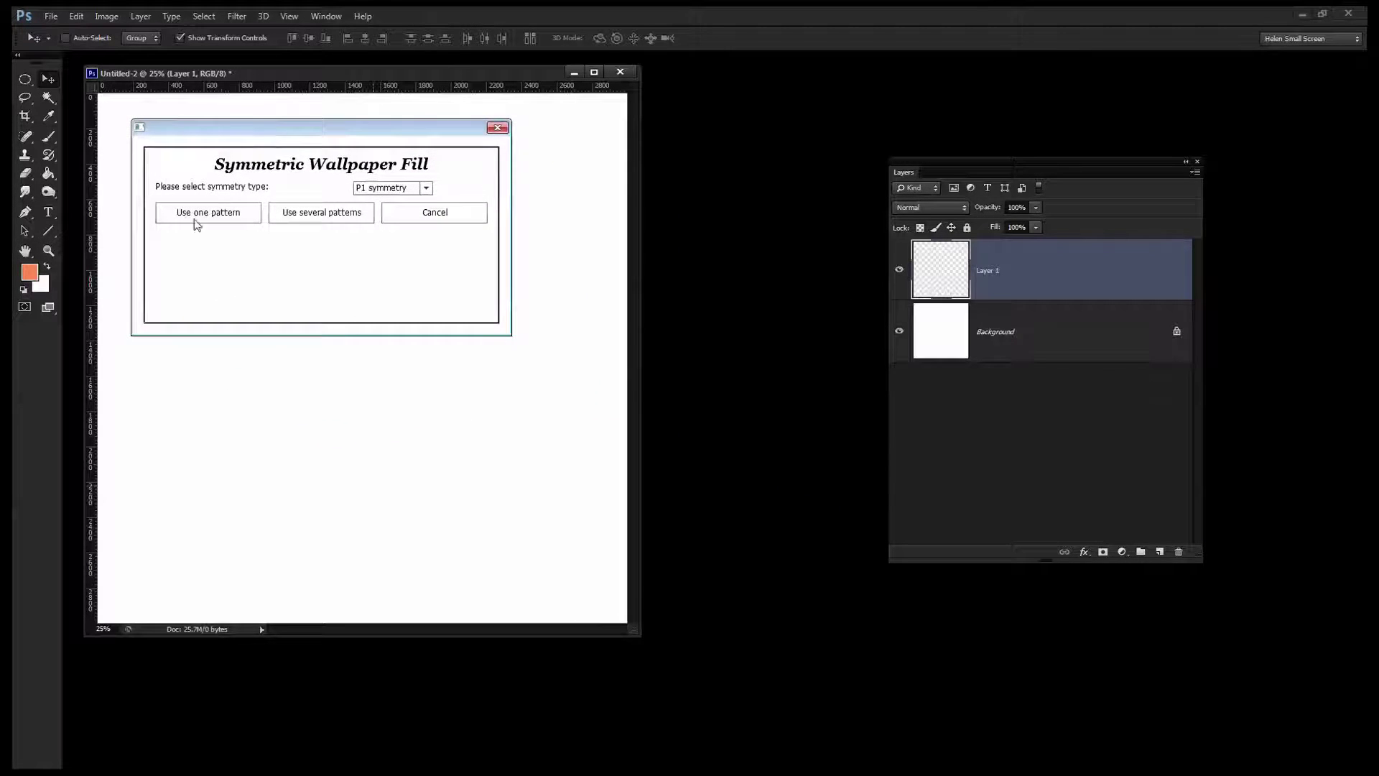
left_click(427, 190)
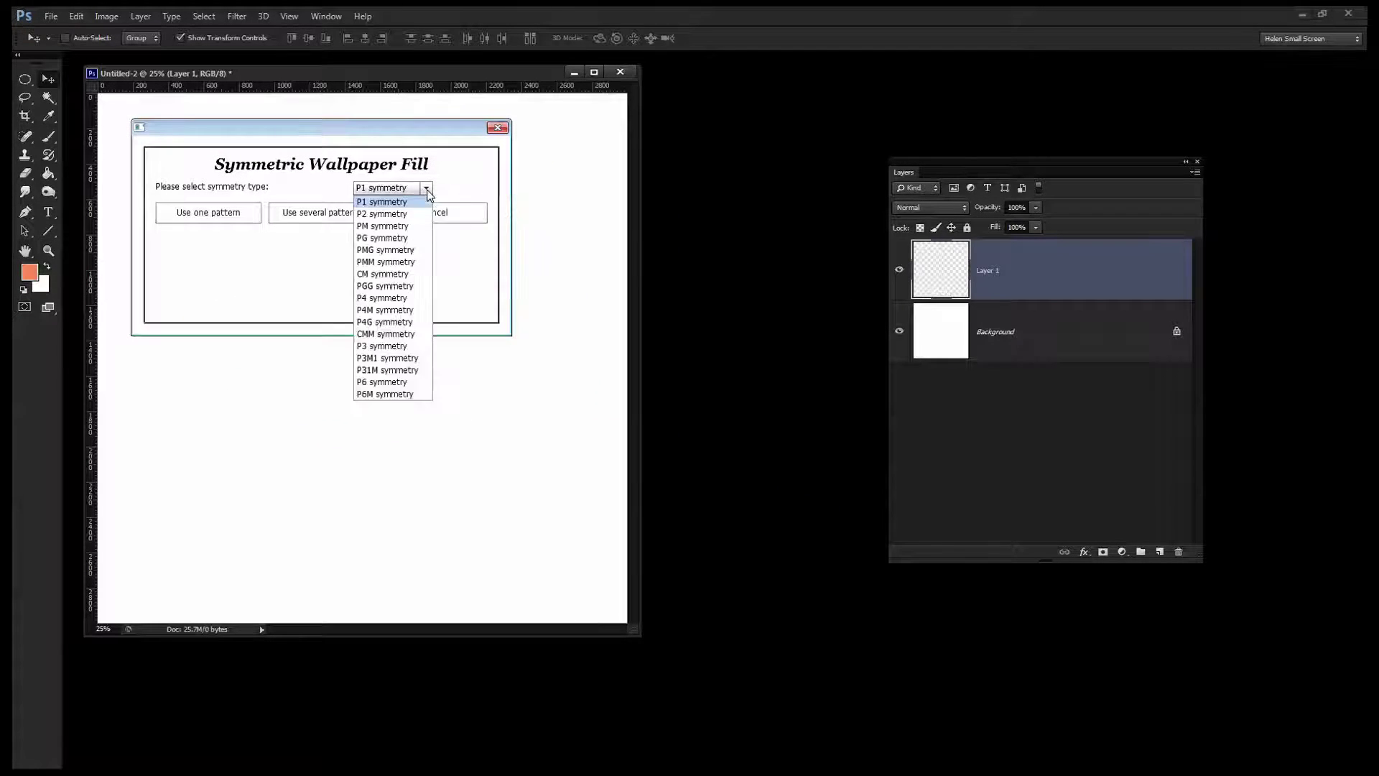
left_click(444, 279)
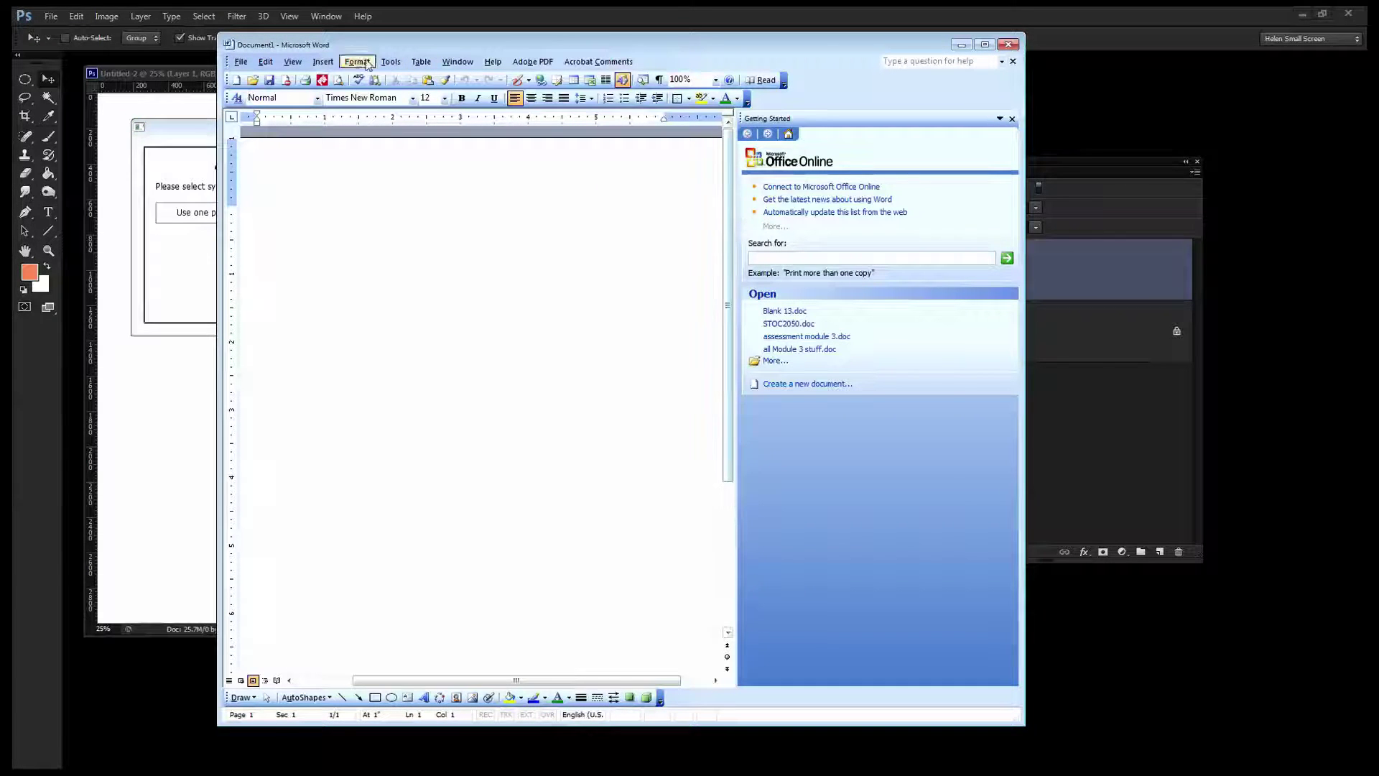
- Open Wallpaper Kit Overview.doc from Downloads > PartialPlaneSymmetryFill (1)
left_click(241, 61)
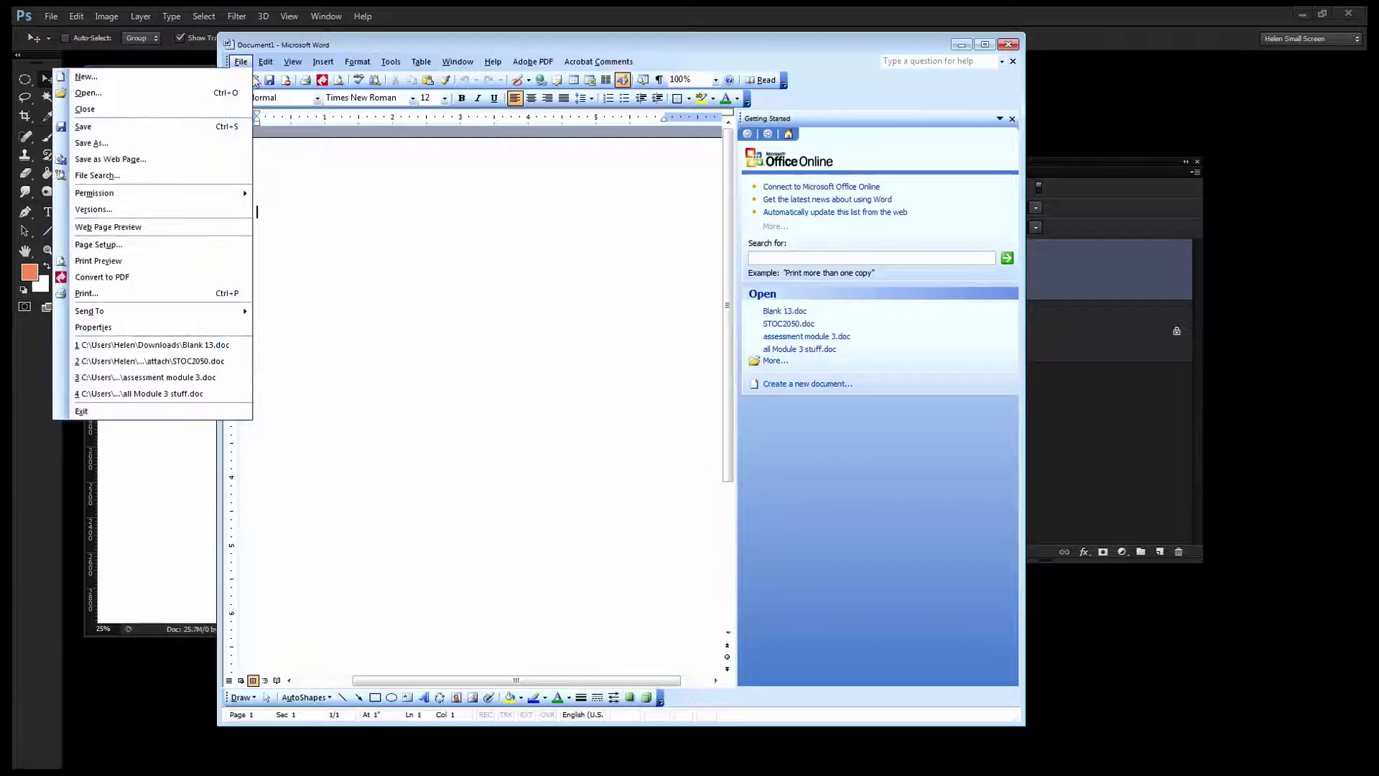
left_click(138, 92)
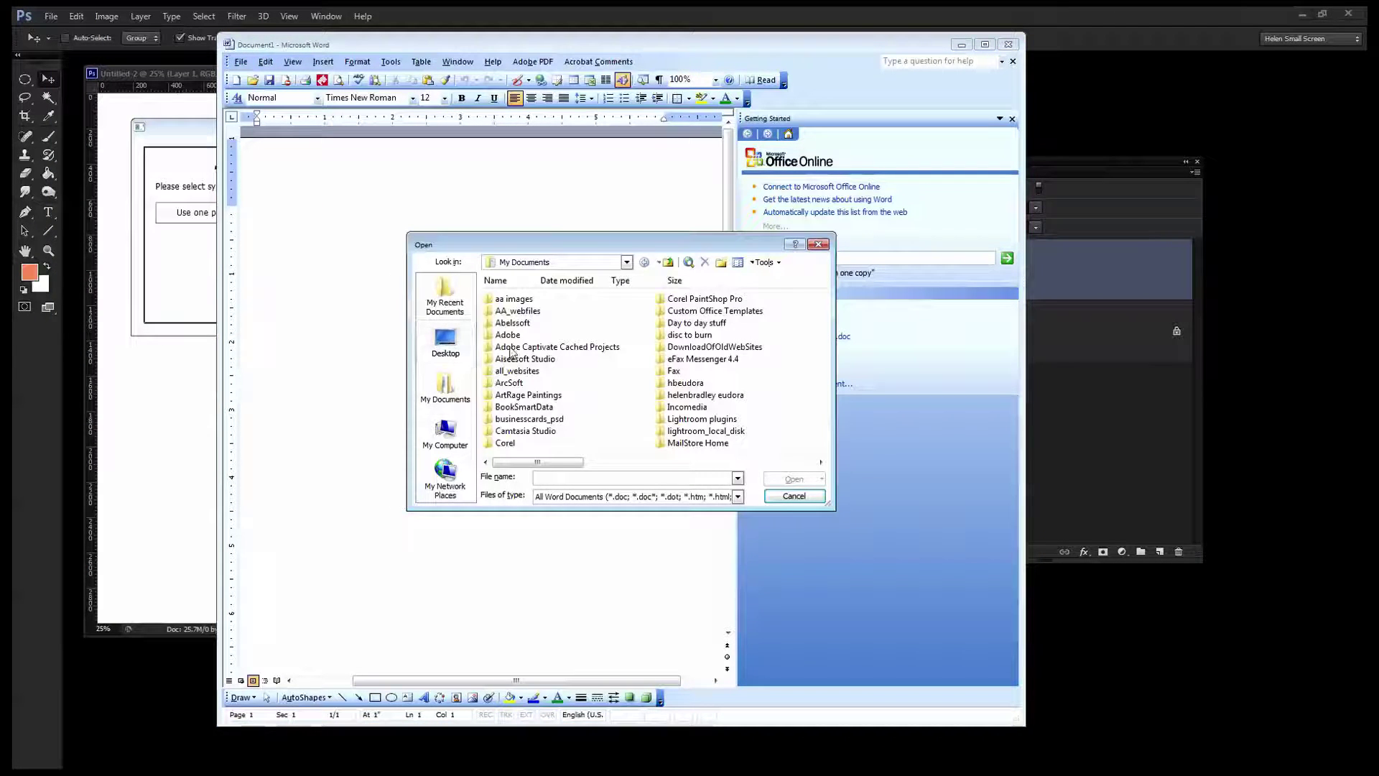
left_click(444, 390)
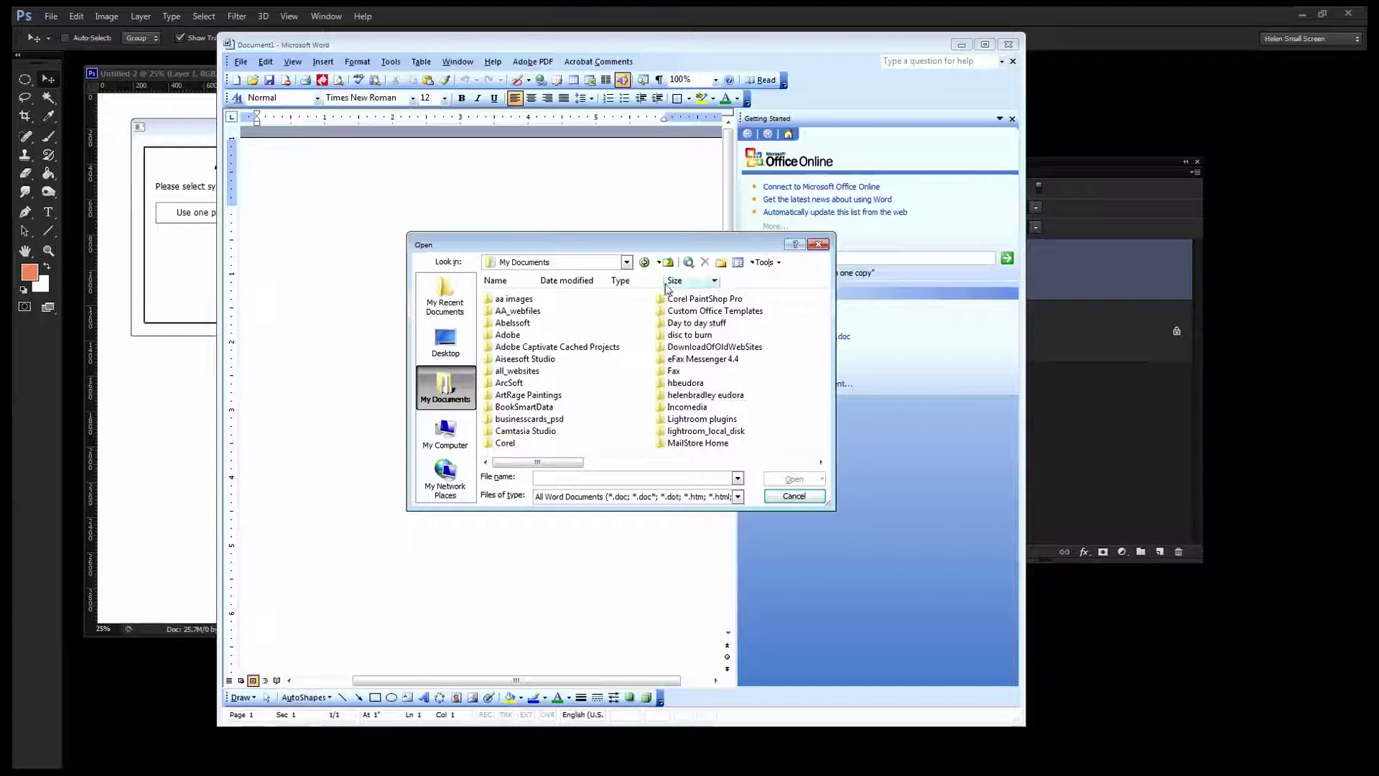
left_click(670, 262)
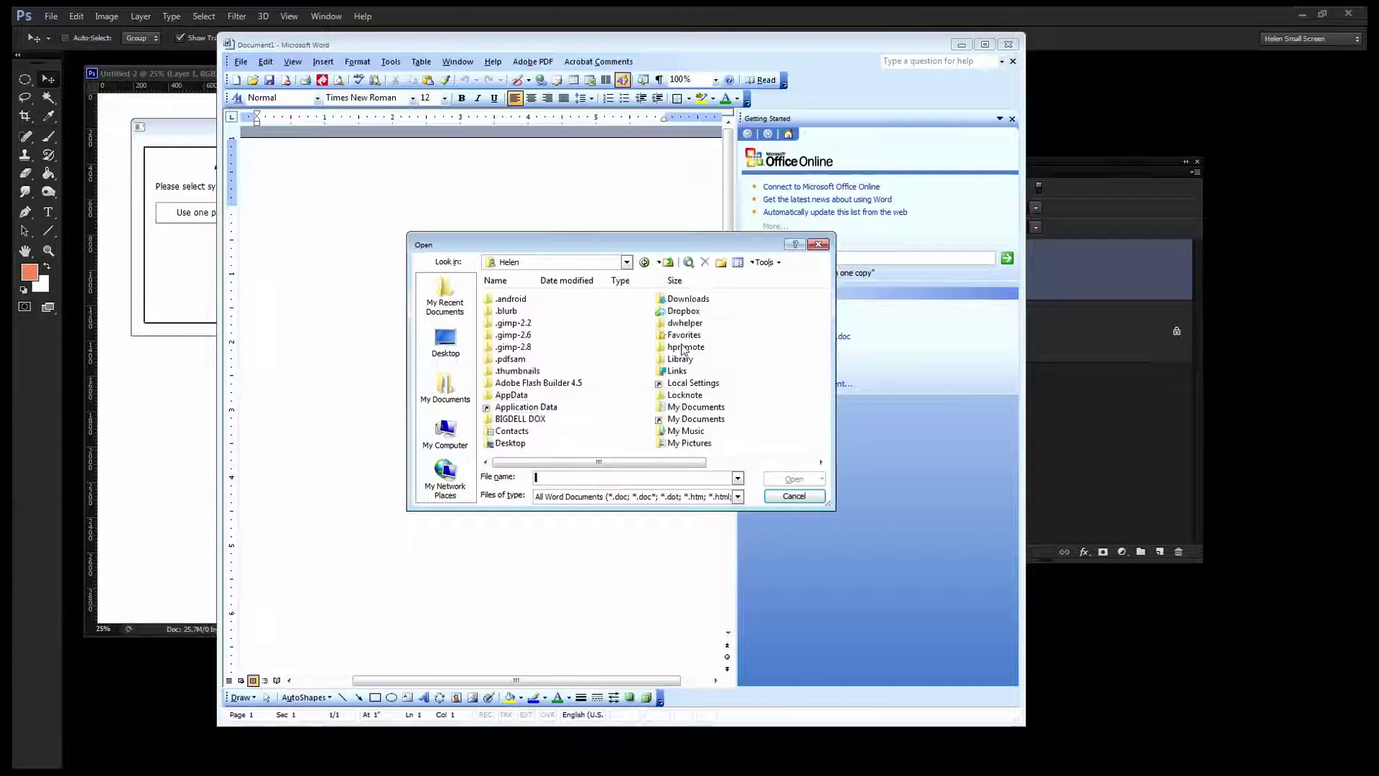
double_click(688, 304)
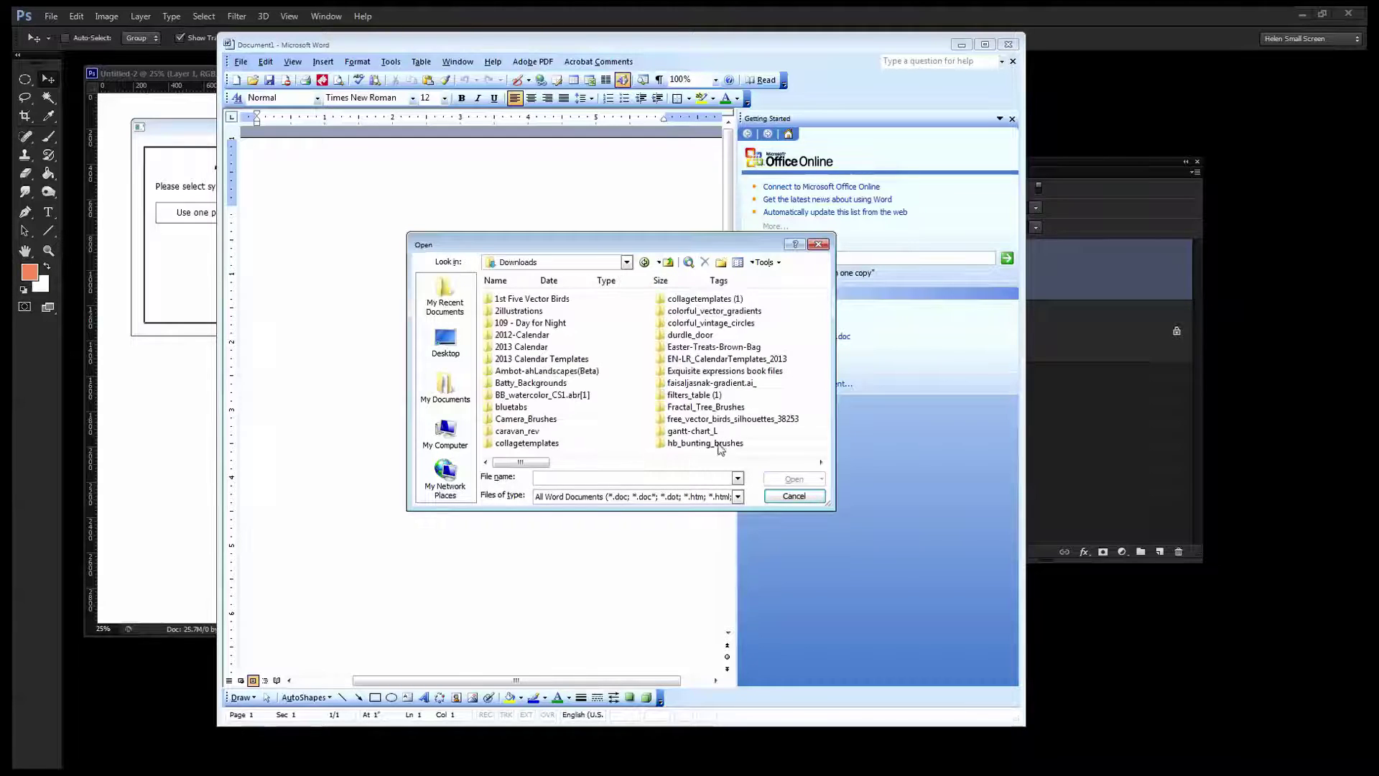
scroll(704, 446, "down", 2)
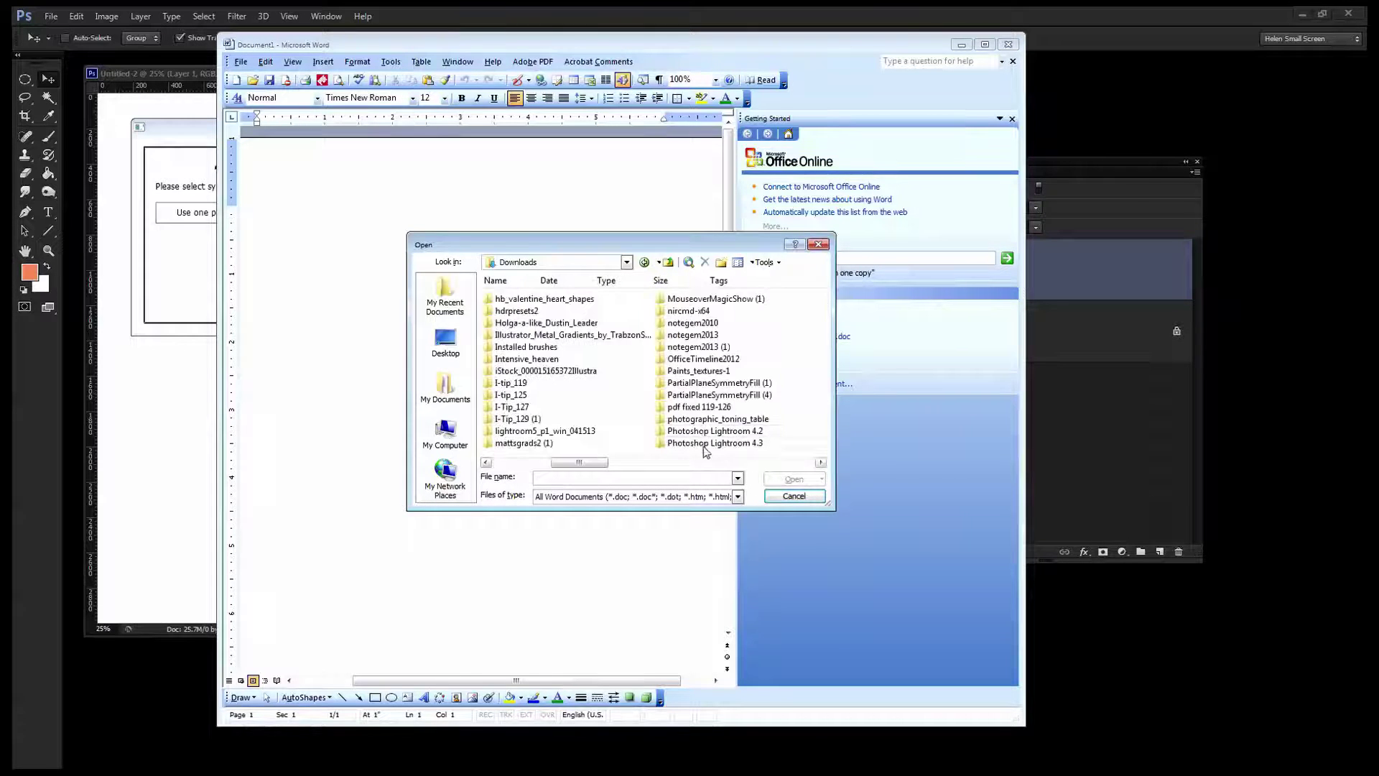
left_click(727, 385)
double_click(727, 385)
double_click(524, 299)
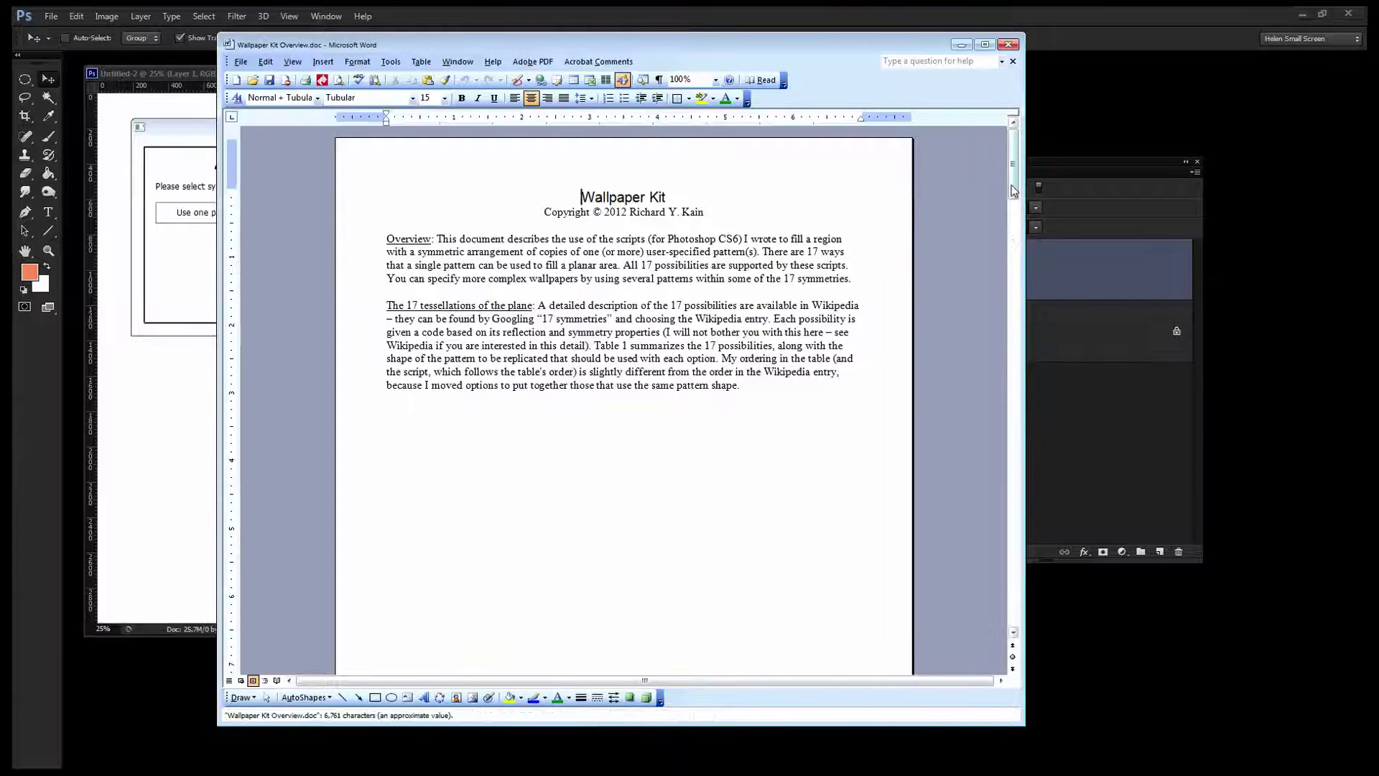
- Scroll through the Wallpaper Kit Overview to read the pattern-making steps
left_click_drag(1013, 191, 1013, 309)
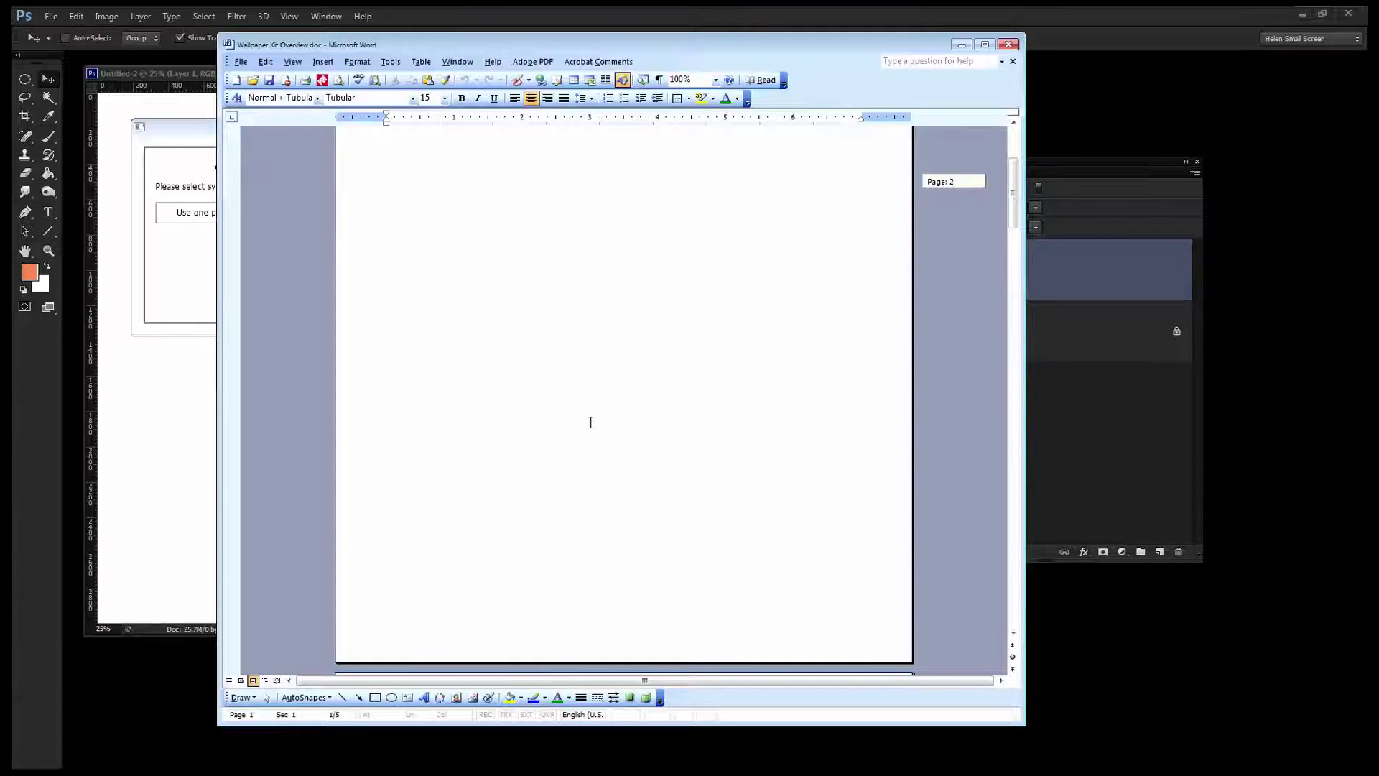
scroll(591, 423, "up", 8)
scroll(590, 422, "down", 3)
scroll(589, 421, "down", 15)
scroll(582, 409, "up", 10)
scroll(577, 399, "down", 10)
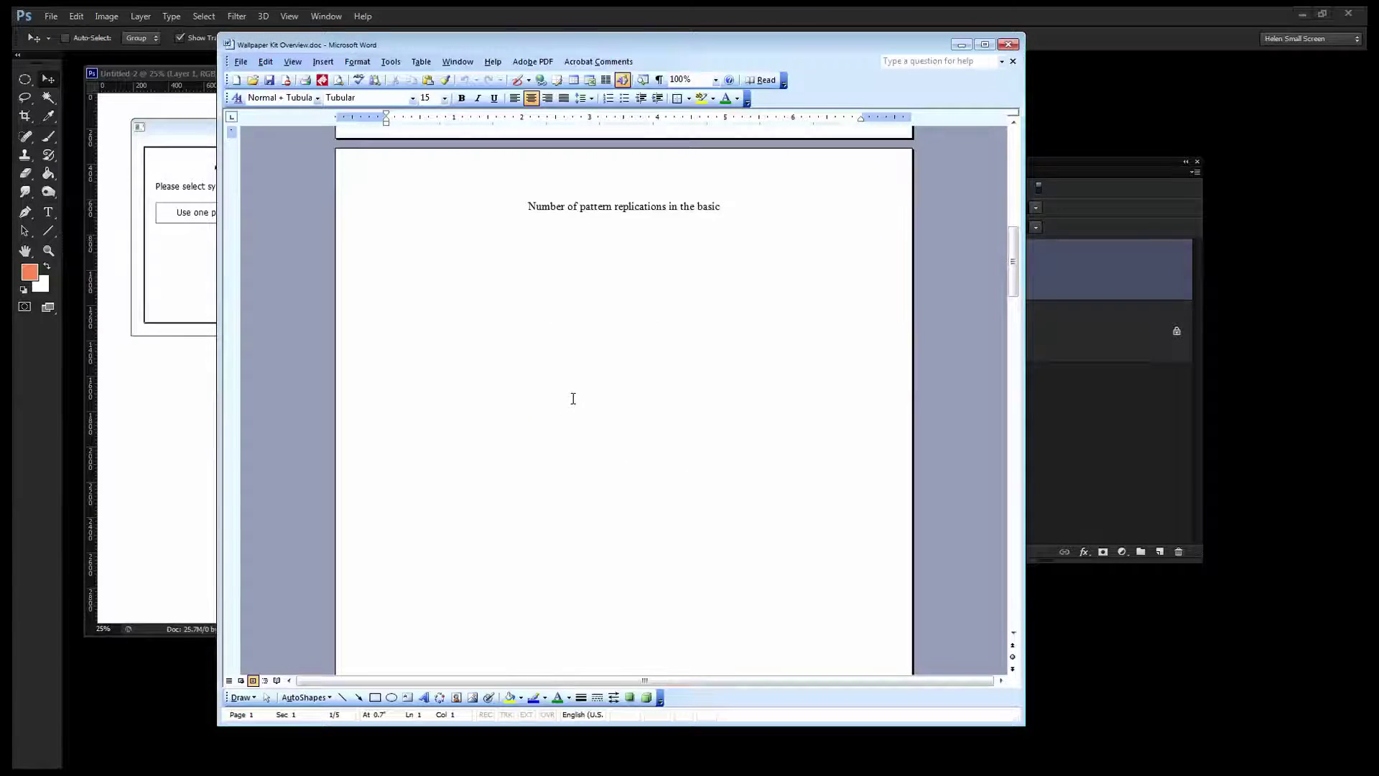
scroll(574, 398, "down", 2)
scroll(572, 397, "up", 14)
scroll(571, 395, "down", 15)
scroll(574, 394, "up", 4)
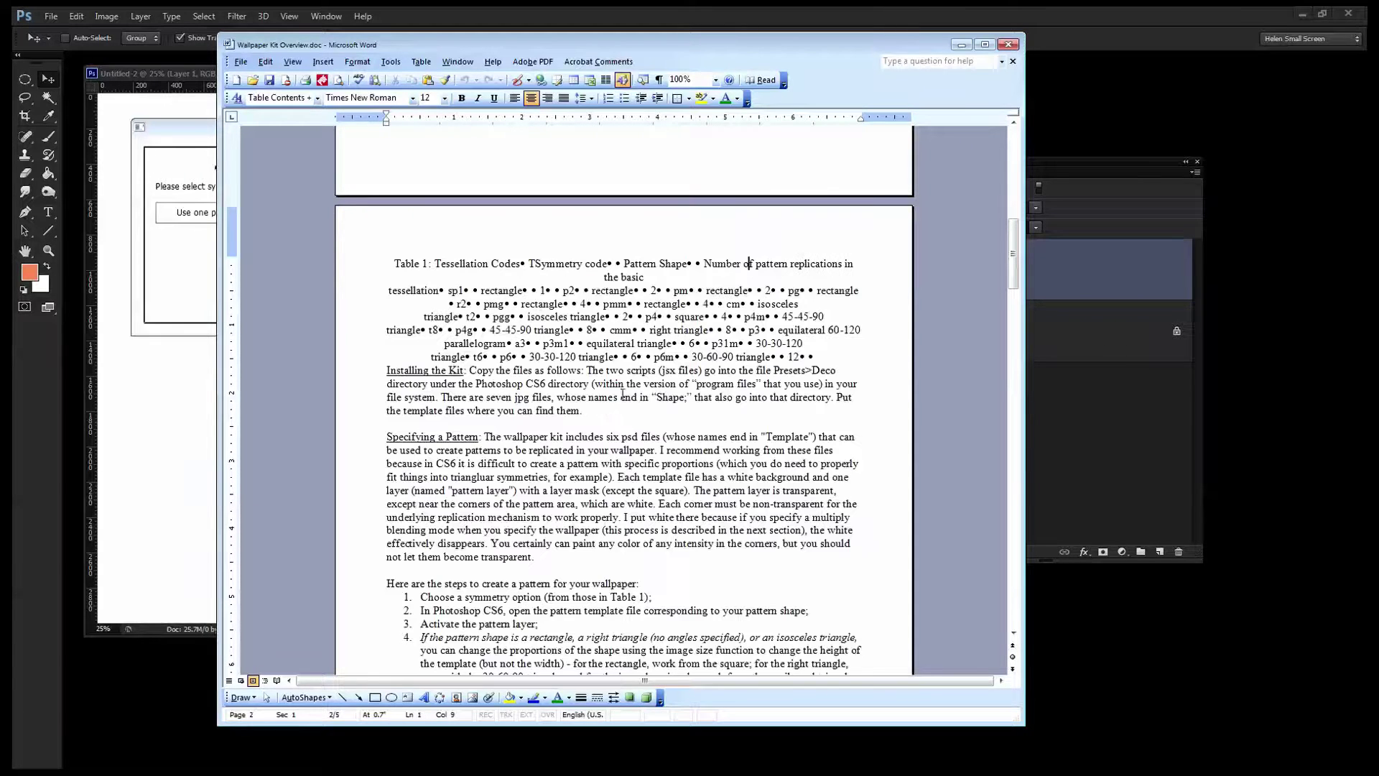
scroll(678, 343, "up", 16)
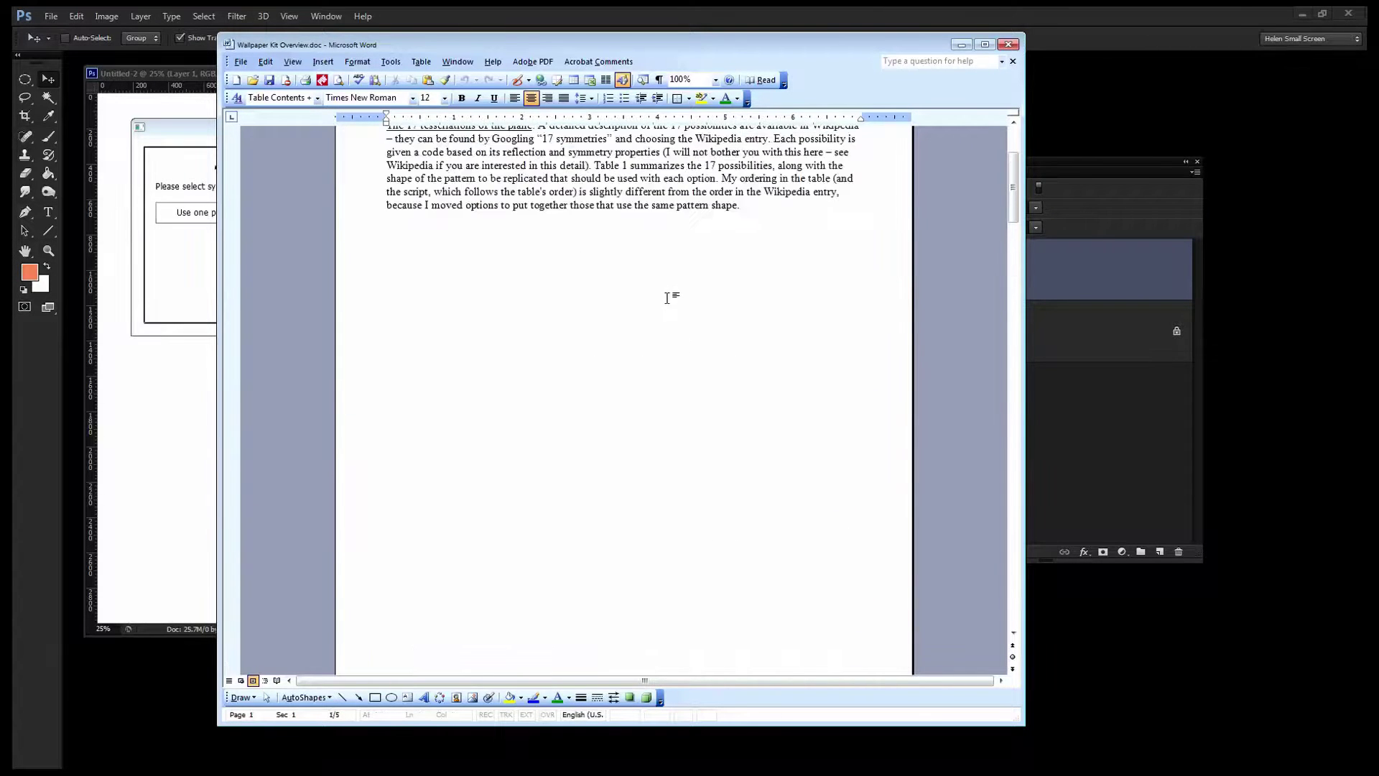
scroll(668, 298, "down", 12)
scroll(667, 297, "down", 5)
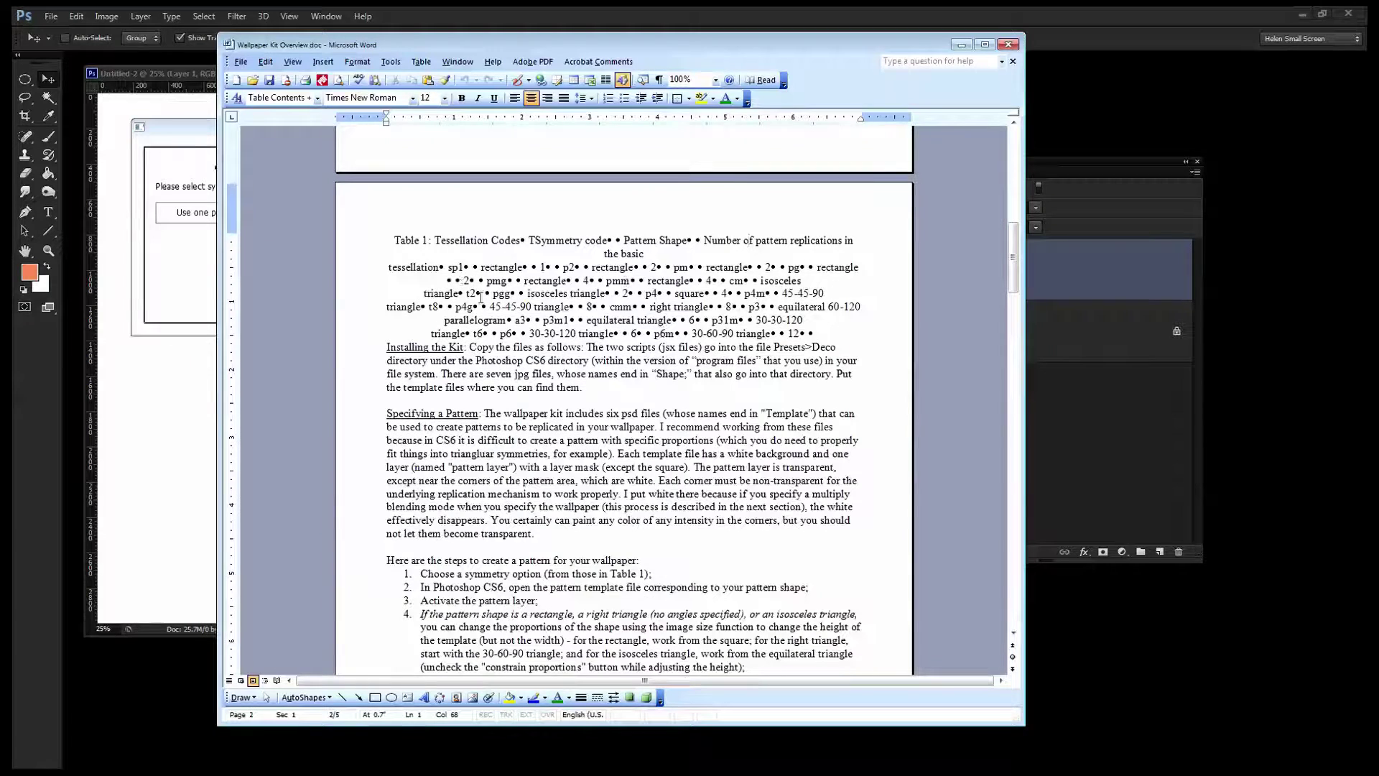
scroll(597, 295, "down", 3)
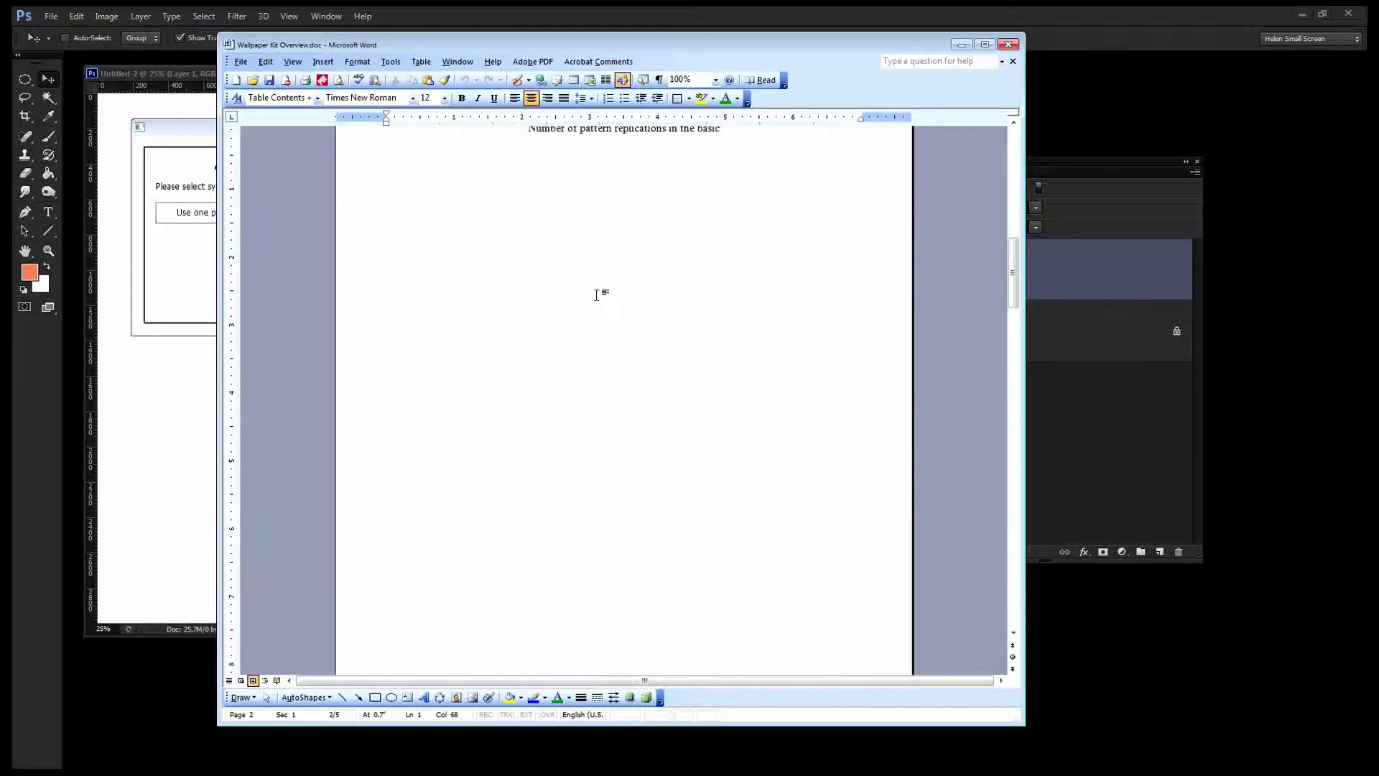
scroll(597, 294, "up", 4)
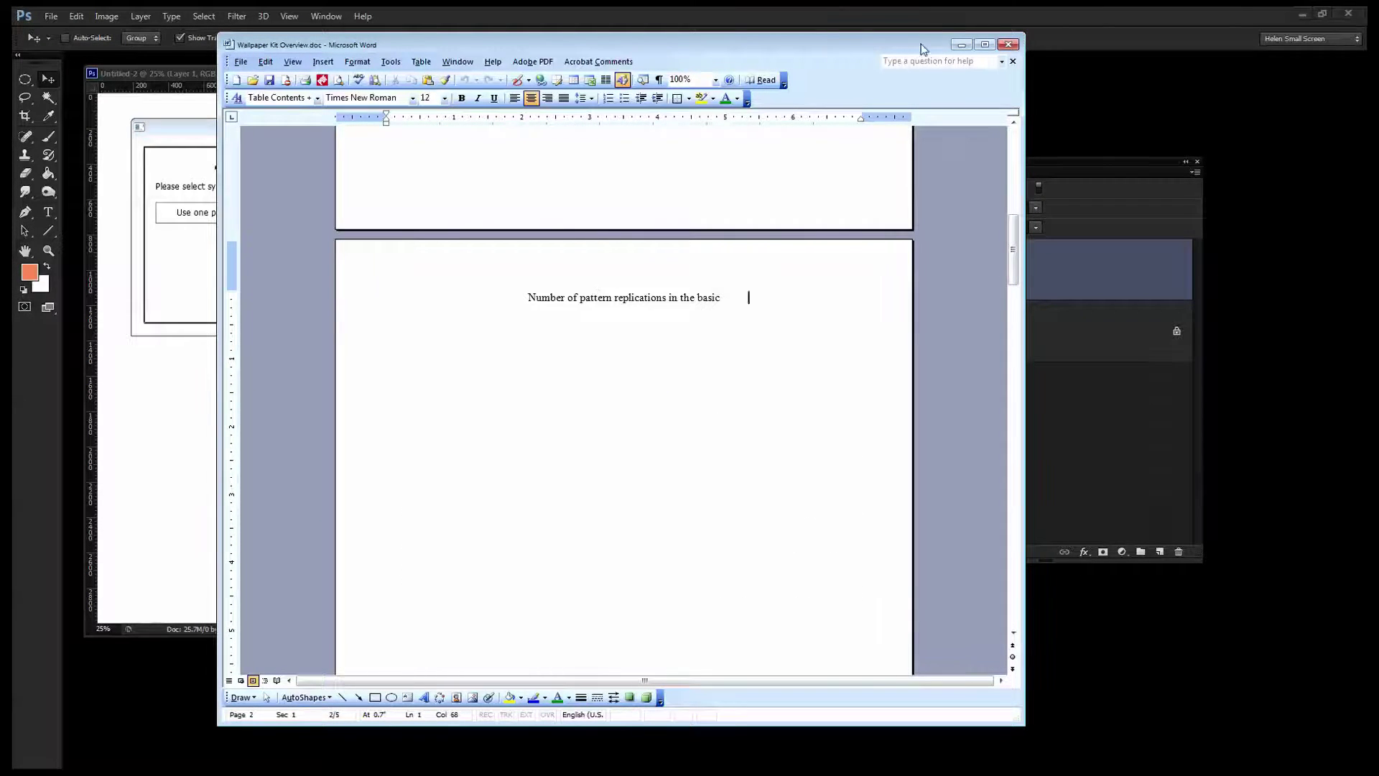
scroll(748, 297, "up", 15)
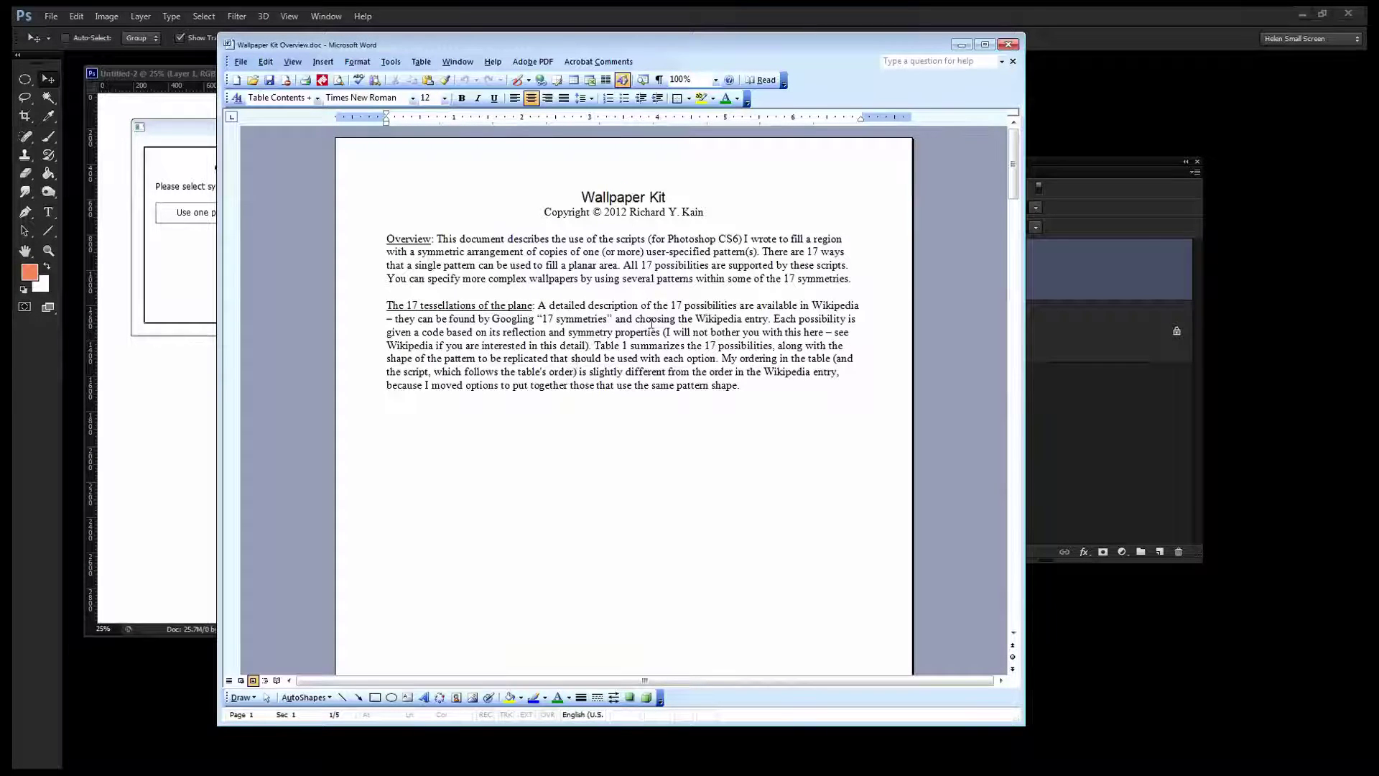
- Move further down the overview, then minimize Word to reveal Photoshop's dialog
left_click_drag(1013, 164, 1018, 284)
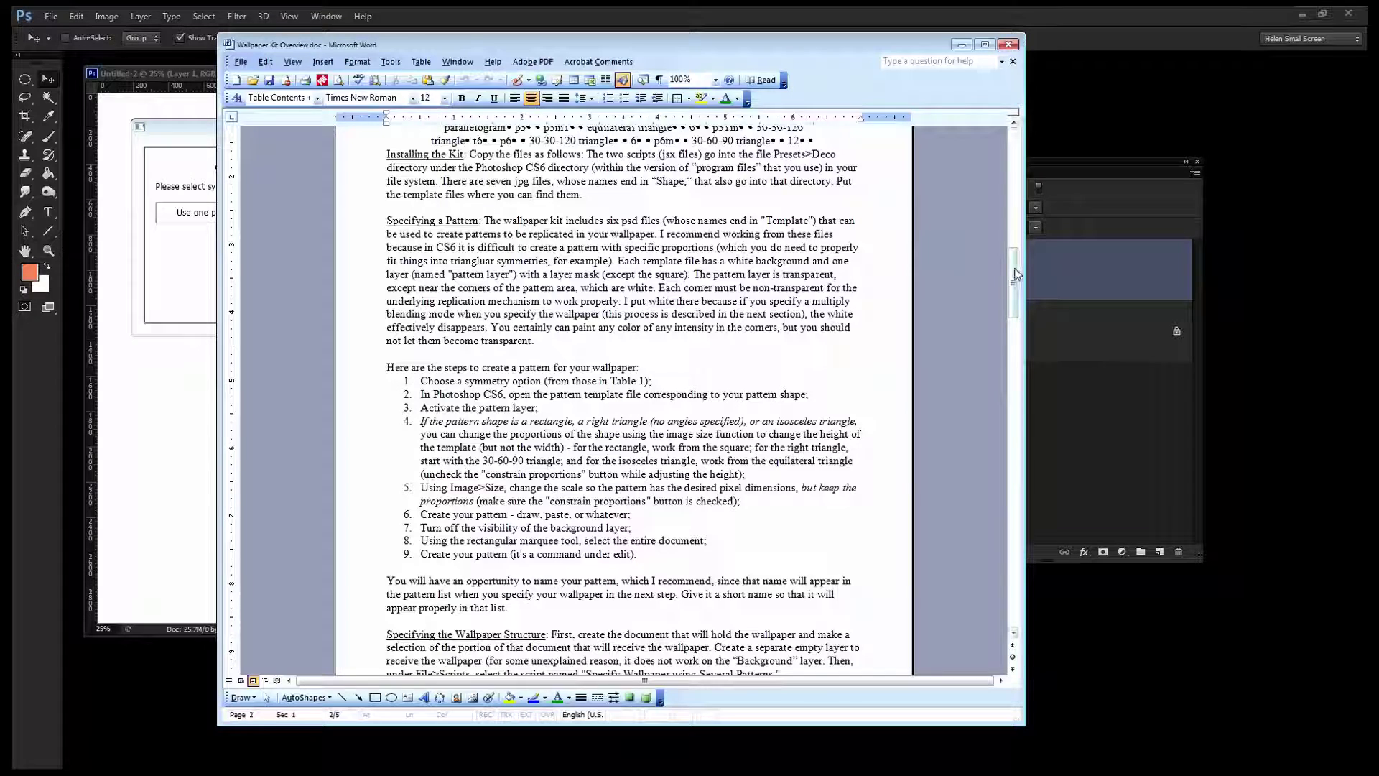
left_click_drag(1017, 273, 1012, 469)
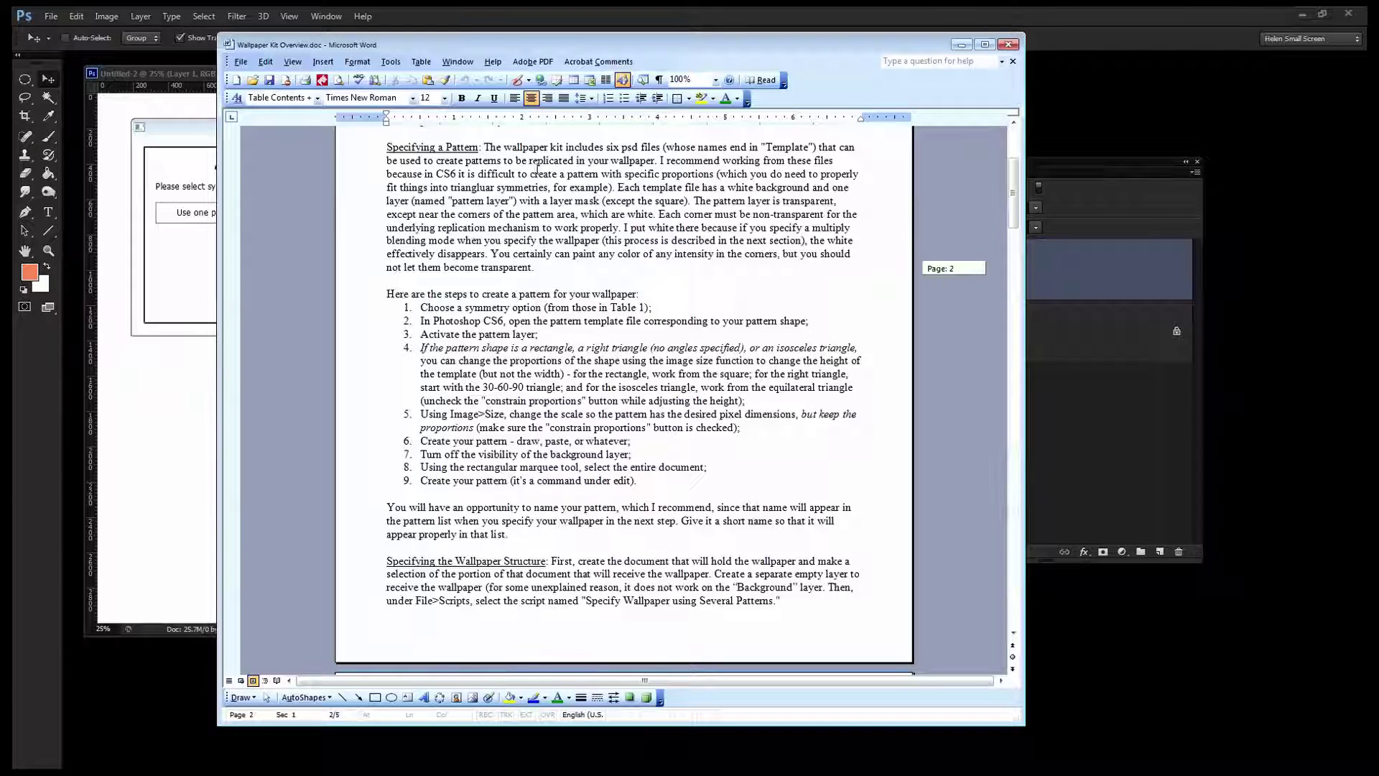
left_click(963, 45)
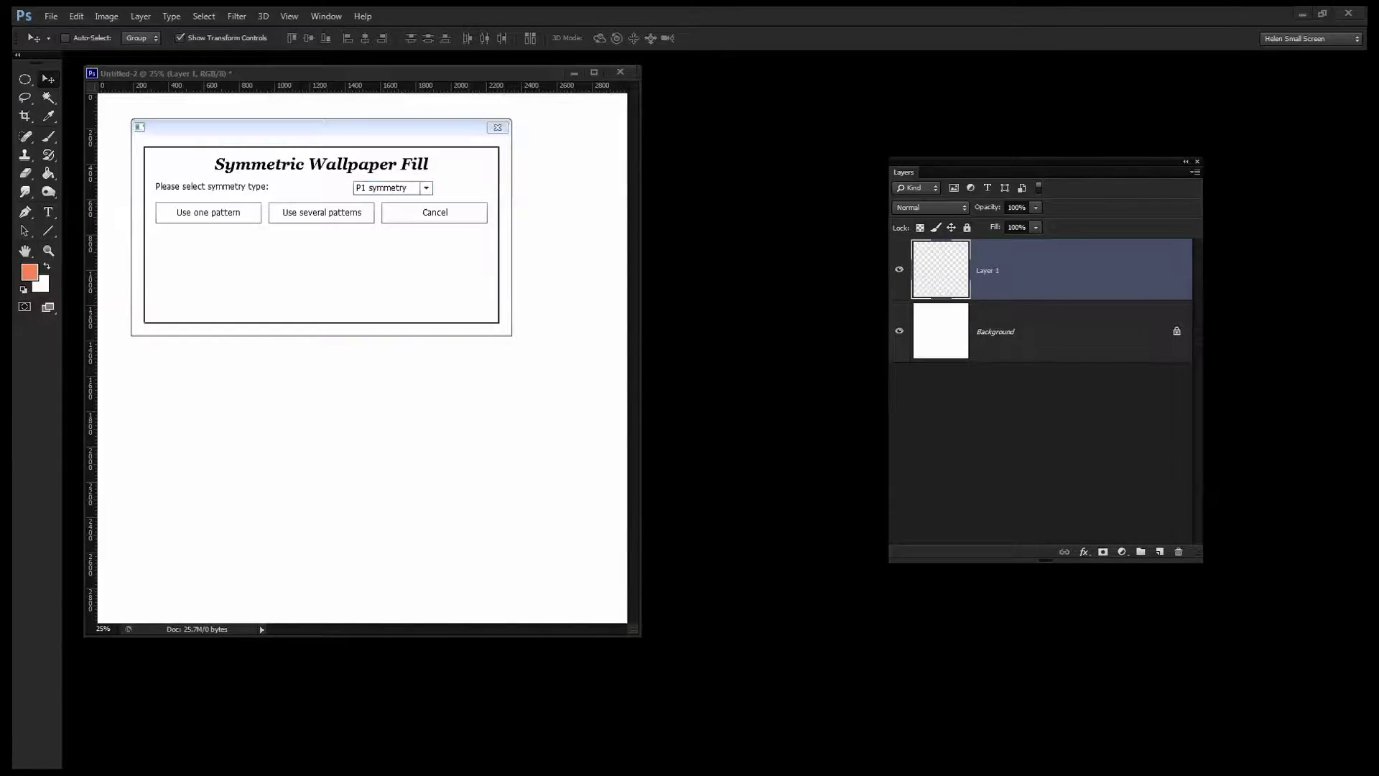
- Bring the MadPattern previews page forward and strip the #fragment from its URL
left_click_drag(0, 273, 802, 116)
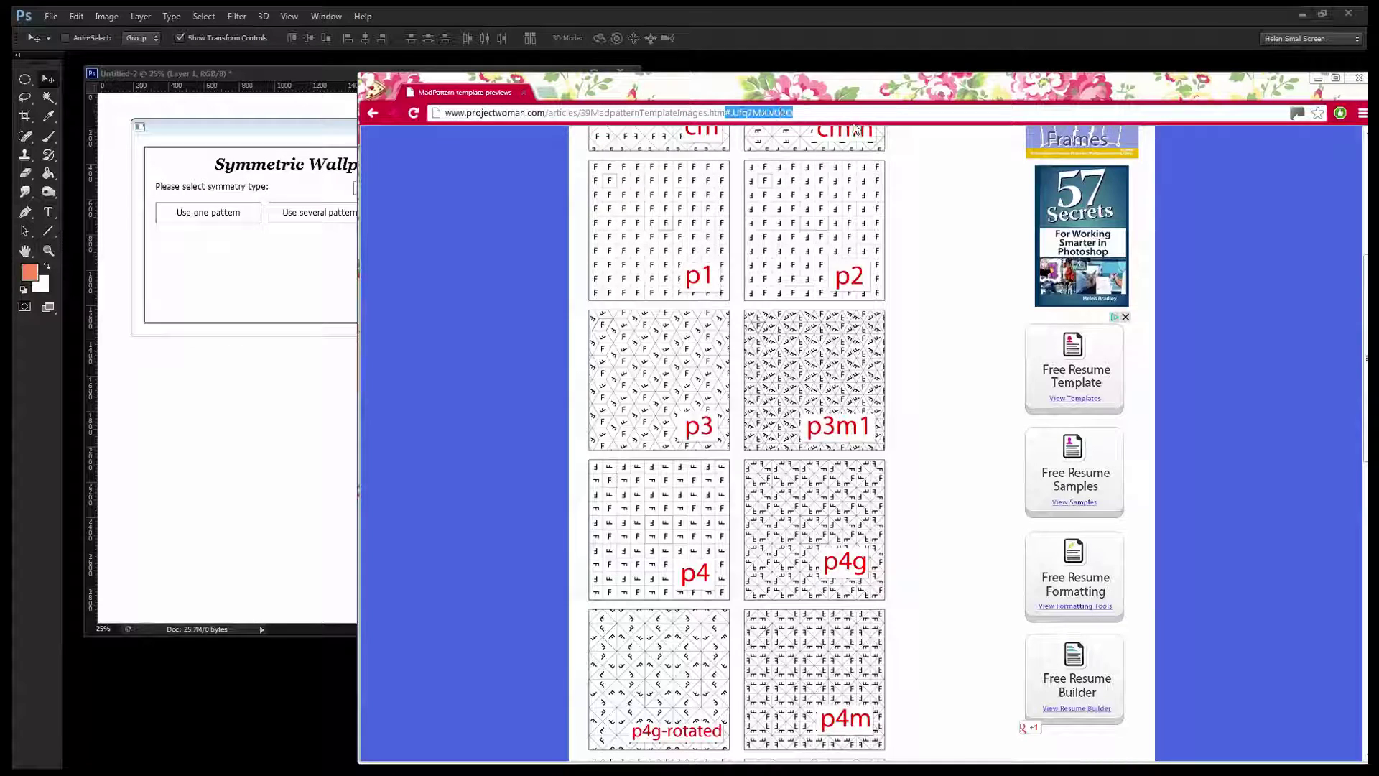
key("BackSpace")
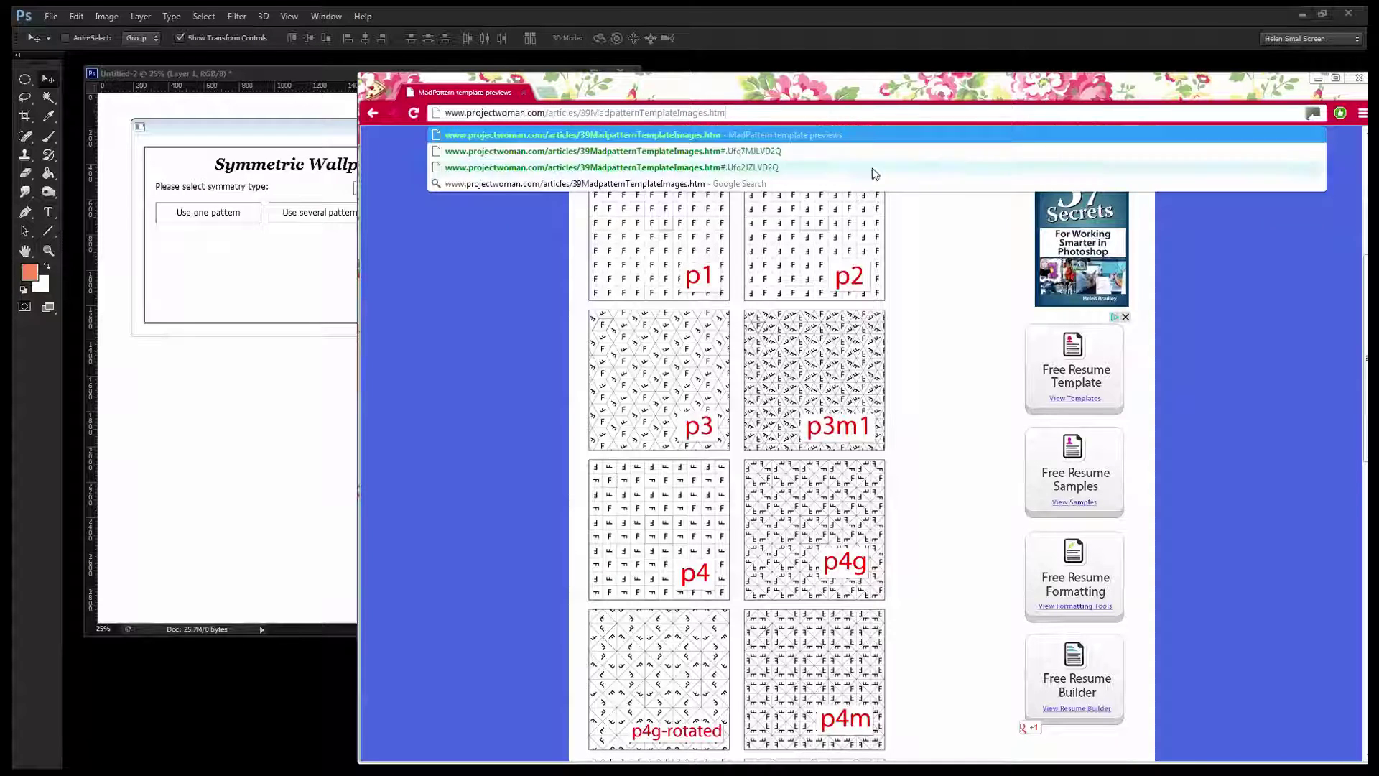
key("Return")
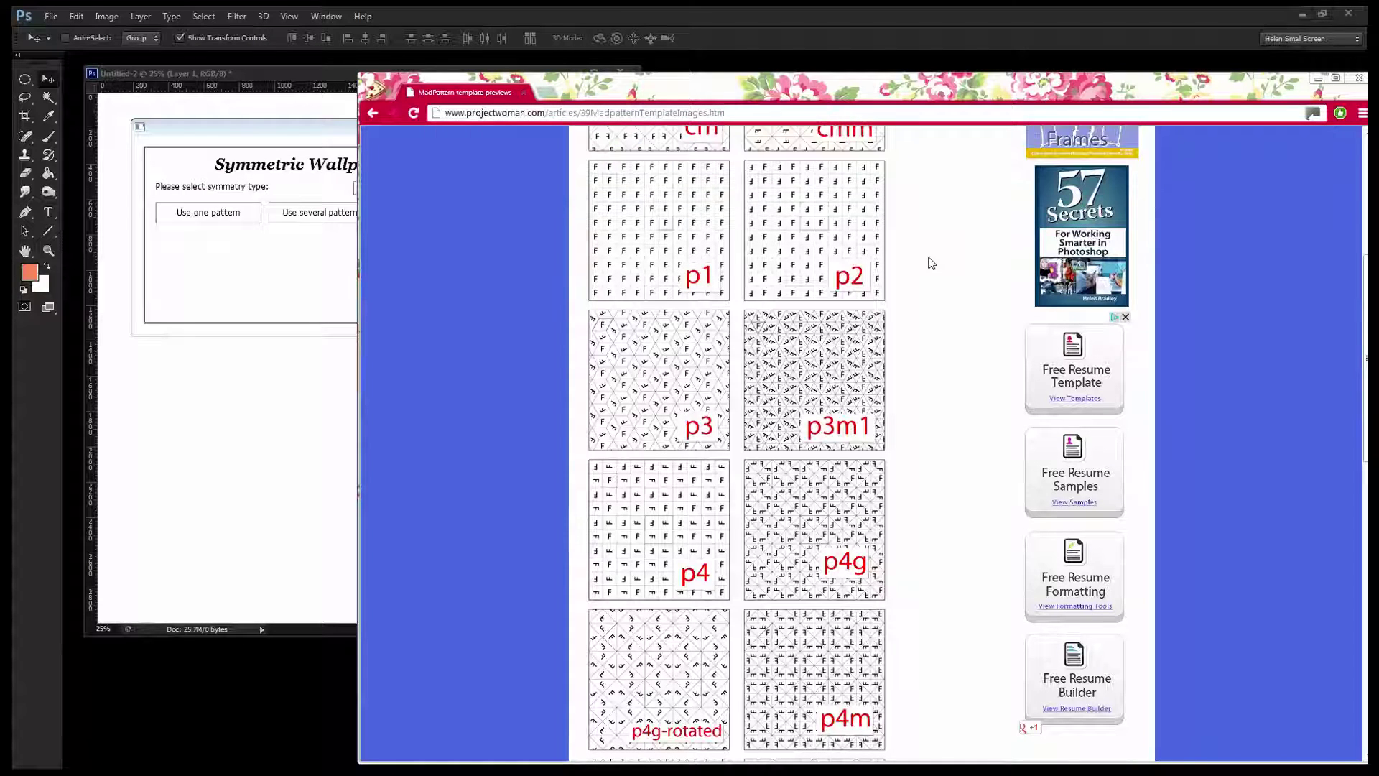
left_click(967, 41)
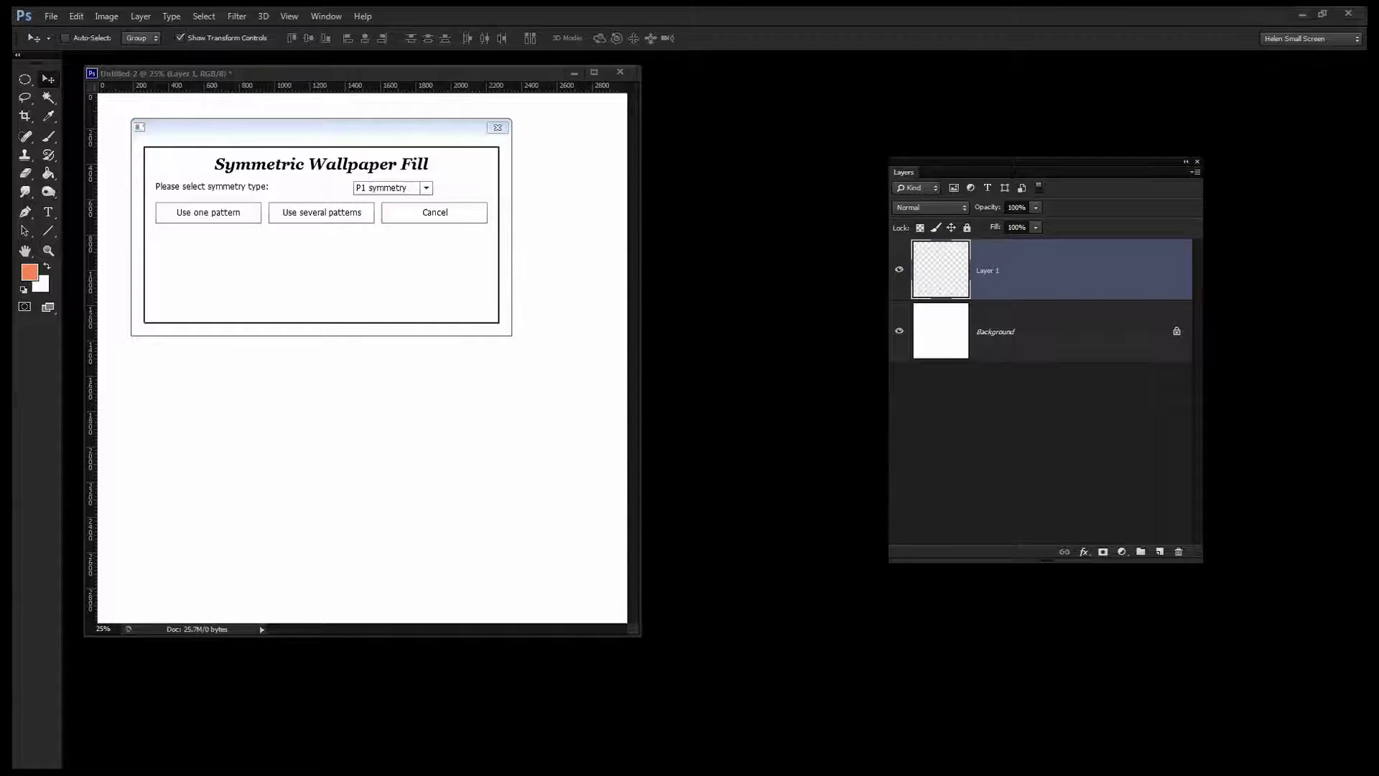
key("alt+Tab")
- Shrink and position the Chrome window to the right of Photoshop's wallpaper dialog
left_click_drag(1229, 79, 1112, 75)
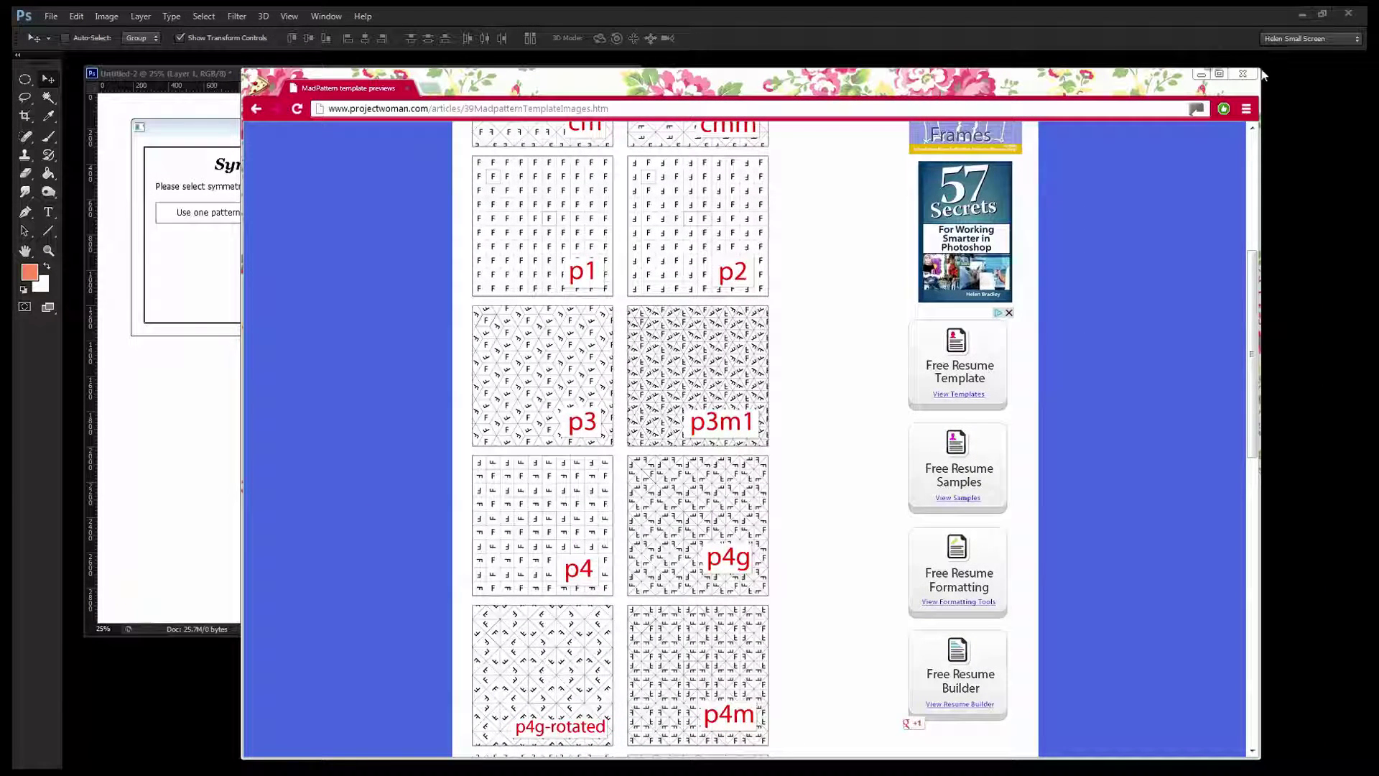
left_click_drag(1262, 70, 992, 139)
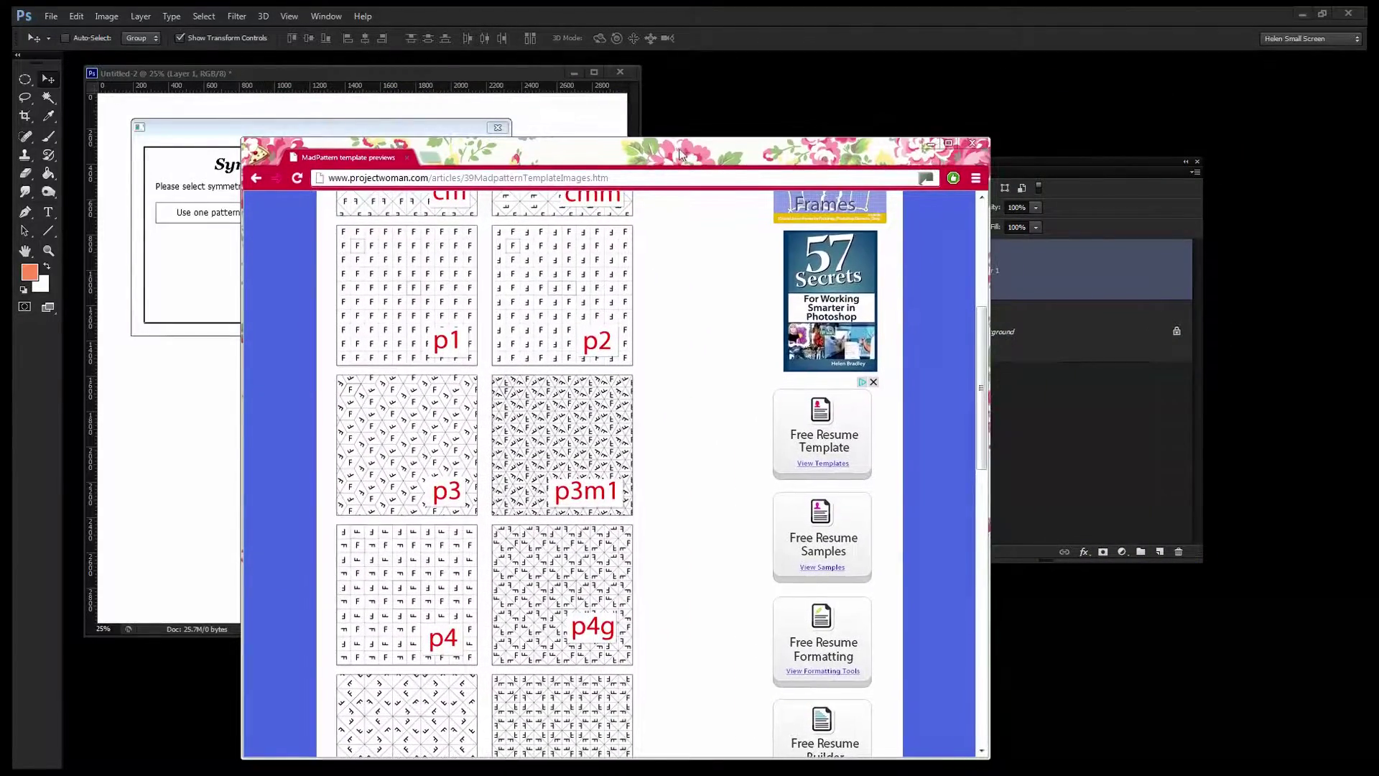
left_click_drag(680, 150, 946, 69)
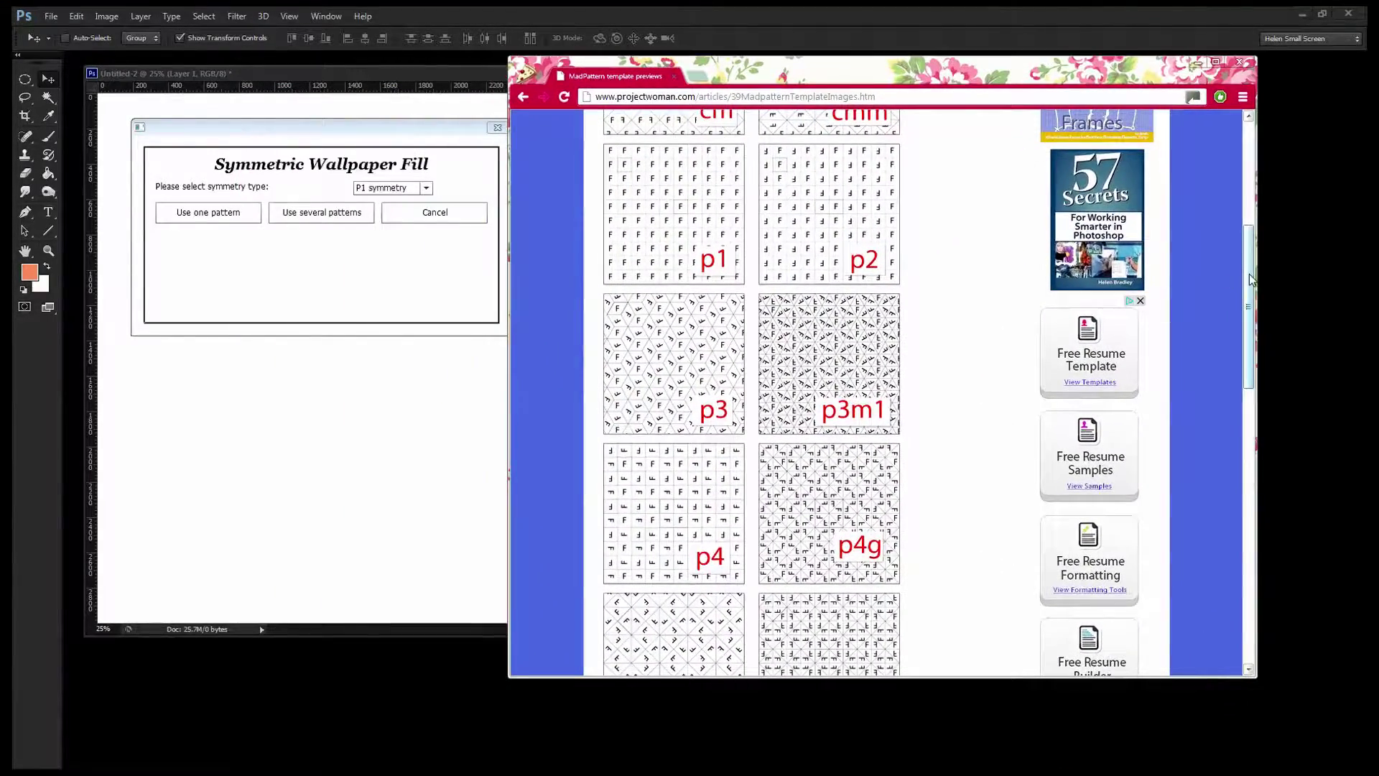
scroll(790, 216, "up", 5)
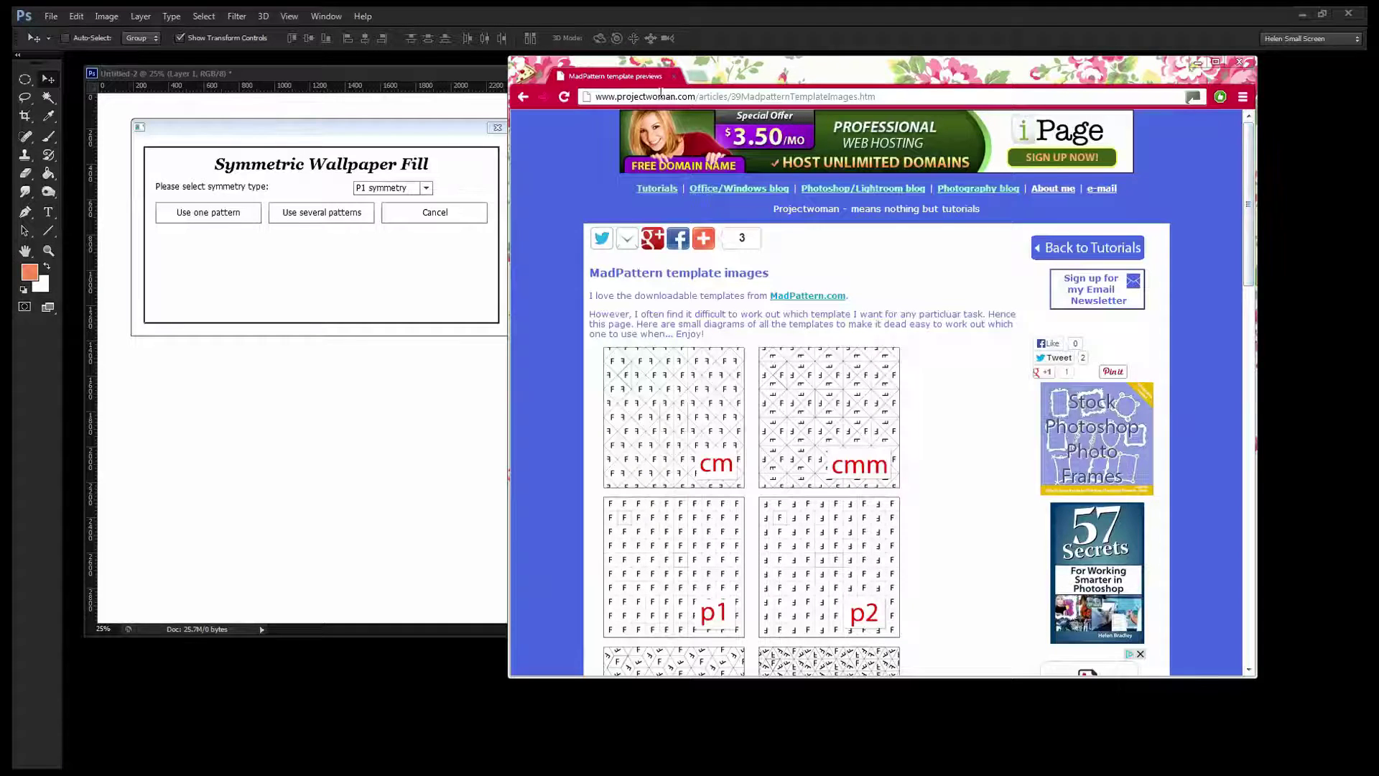
left_click_drag(761, 71, 794, 55)
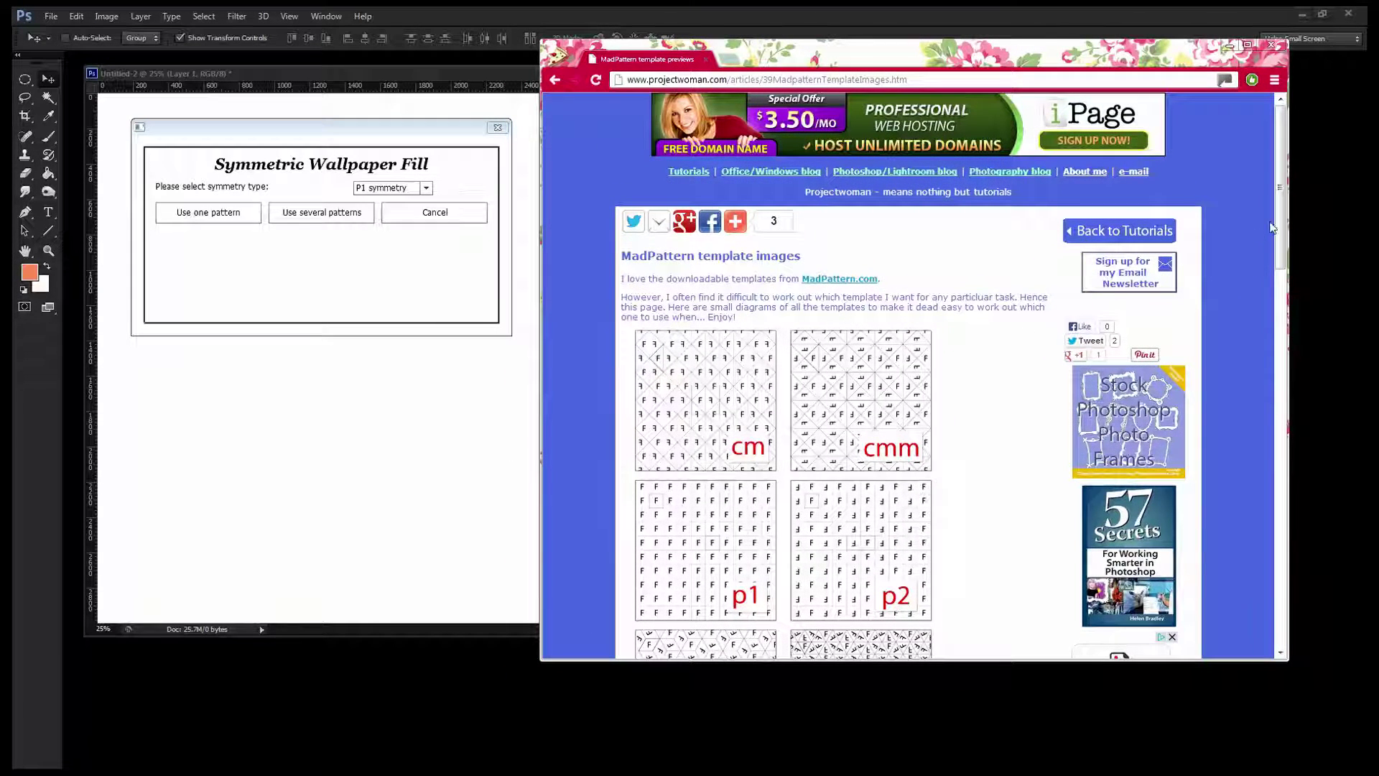
left_click_drag(1282, 217, 1284, 286)
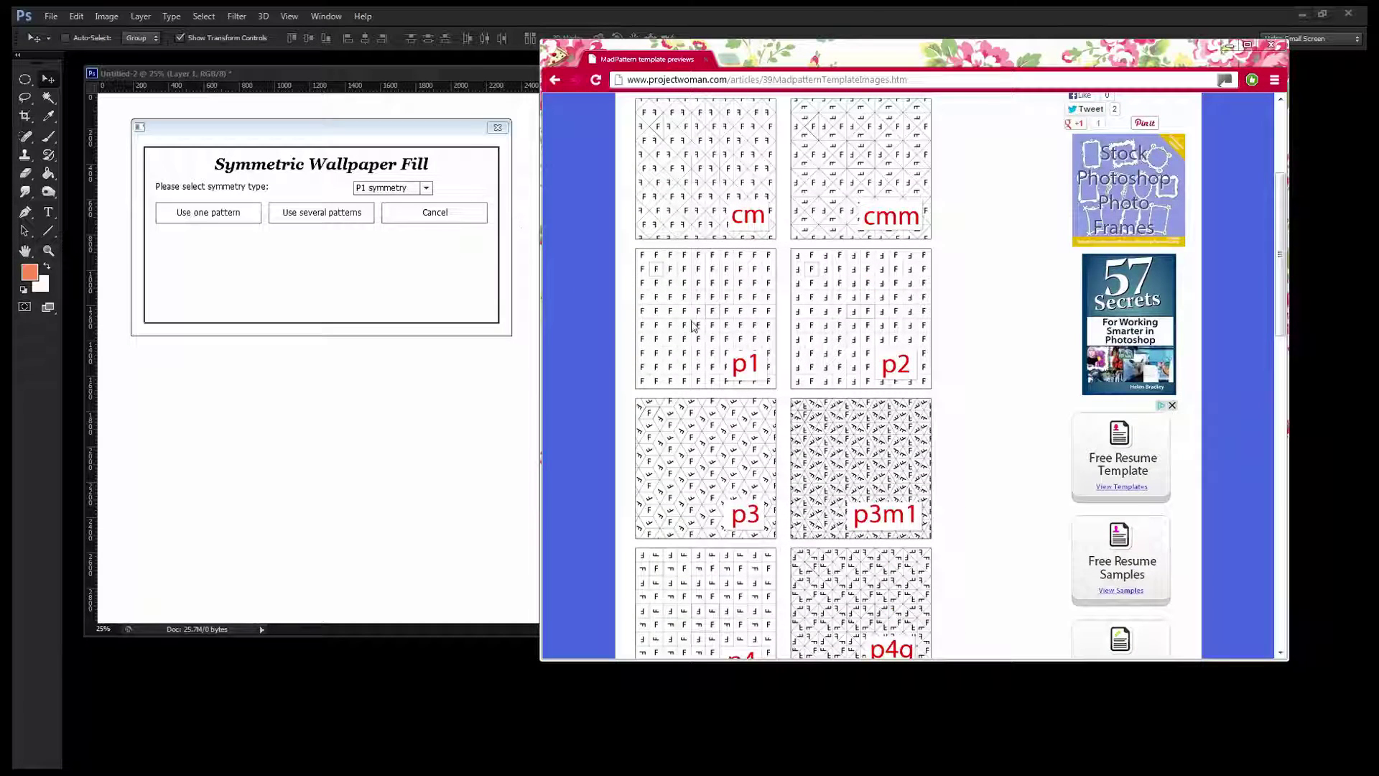
left_click(426, 191)
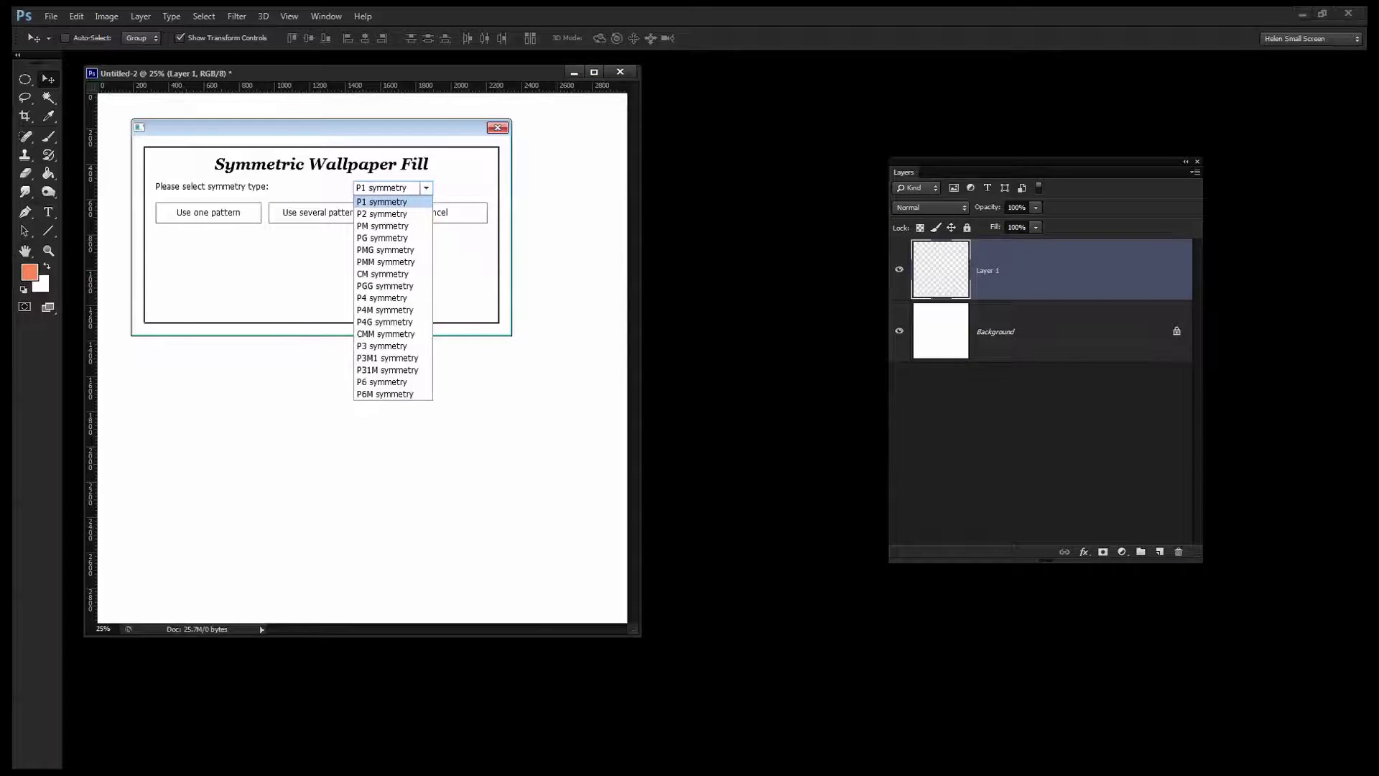
key("alt+Tab")
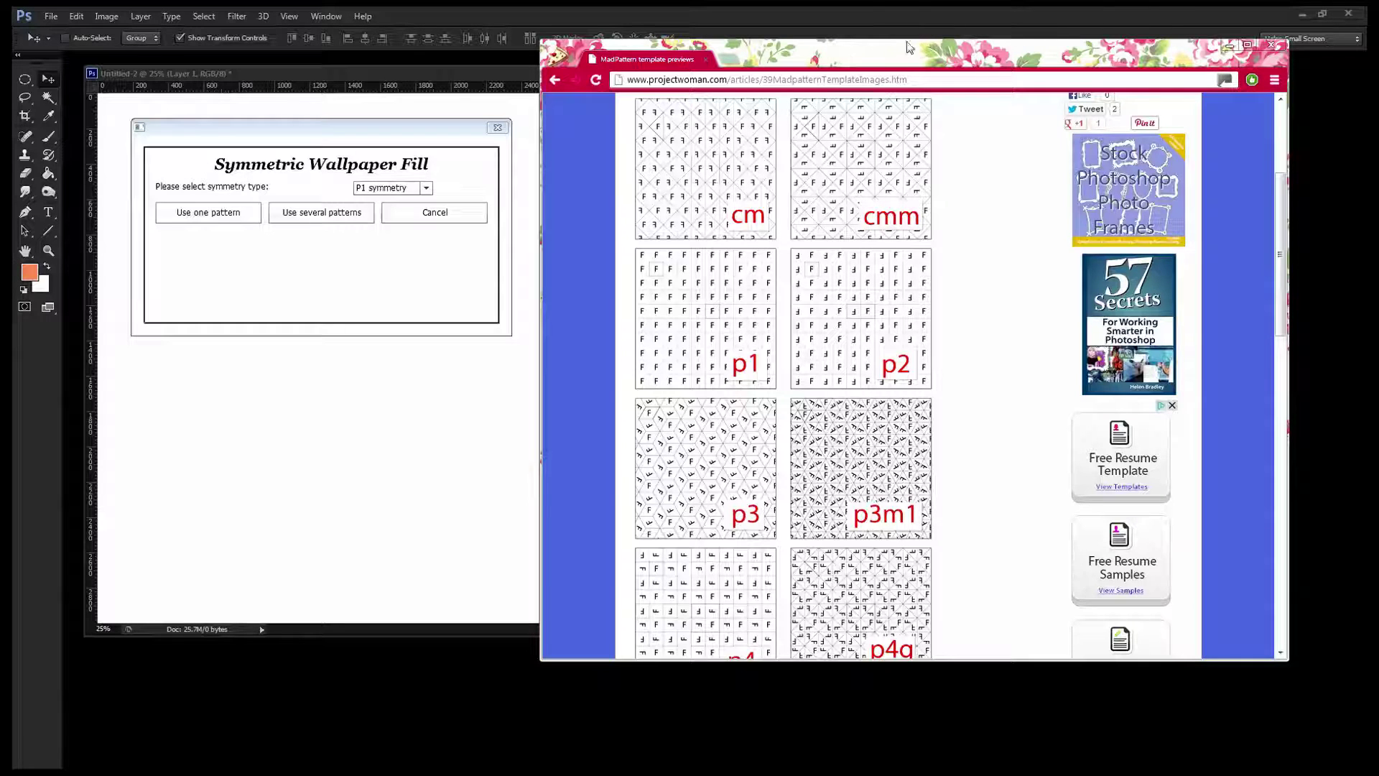
- Scroll the MadPattern template previews down to pmm, then minimize Chrome to return to Photoshop
left_click_drag(882, 57, 947, 47)
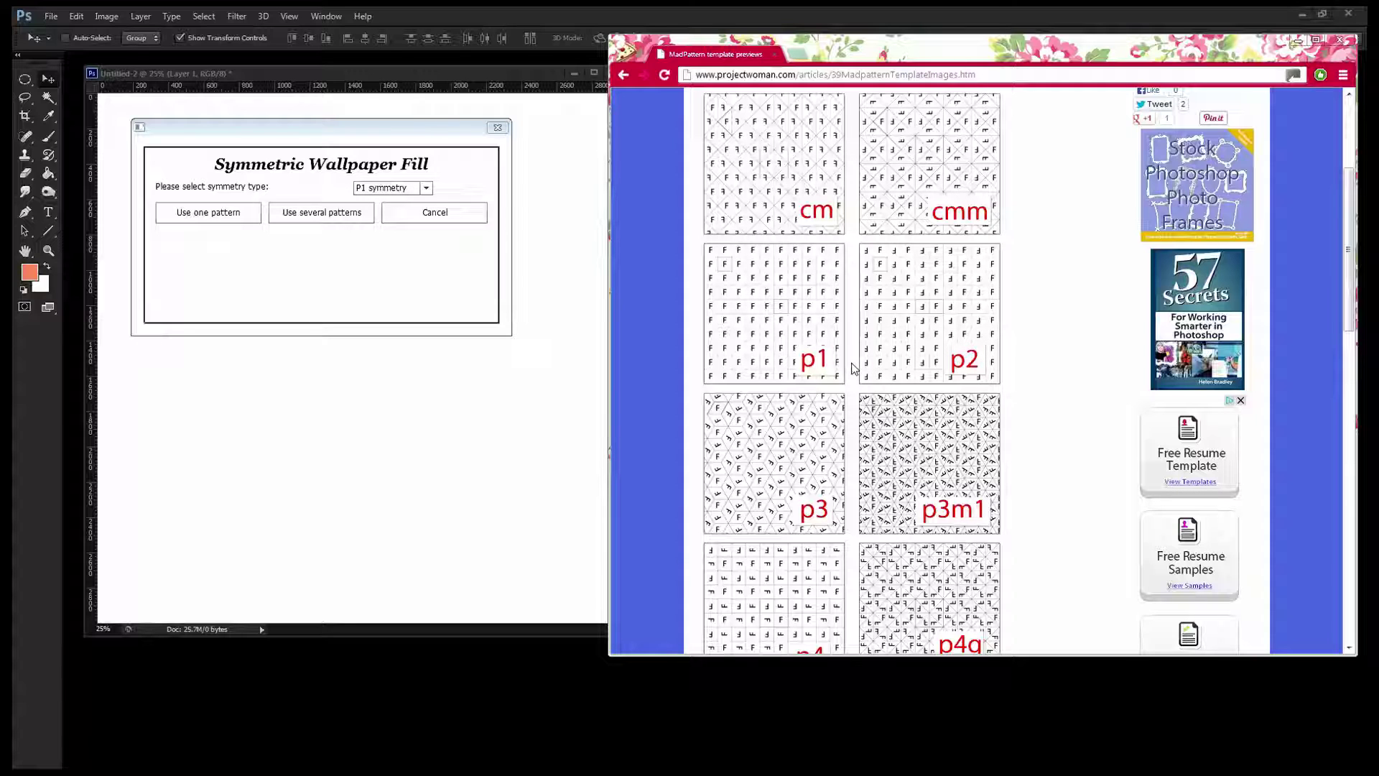
scroll(837, 334, "down", 3)
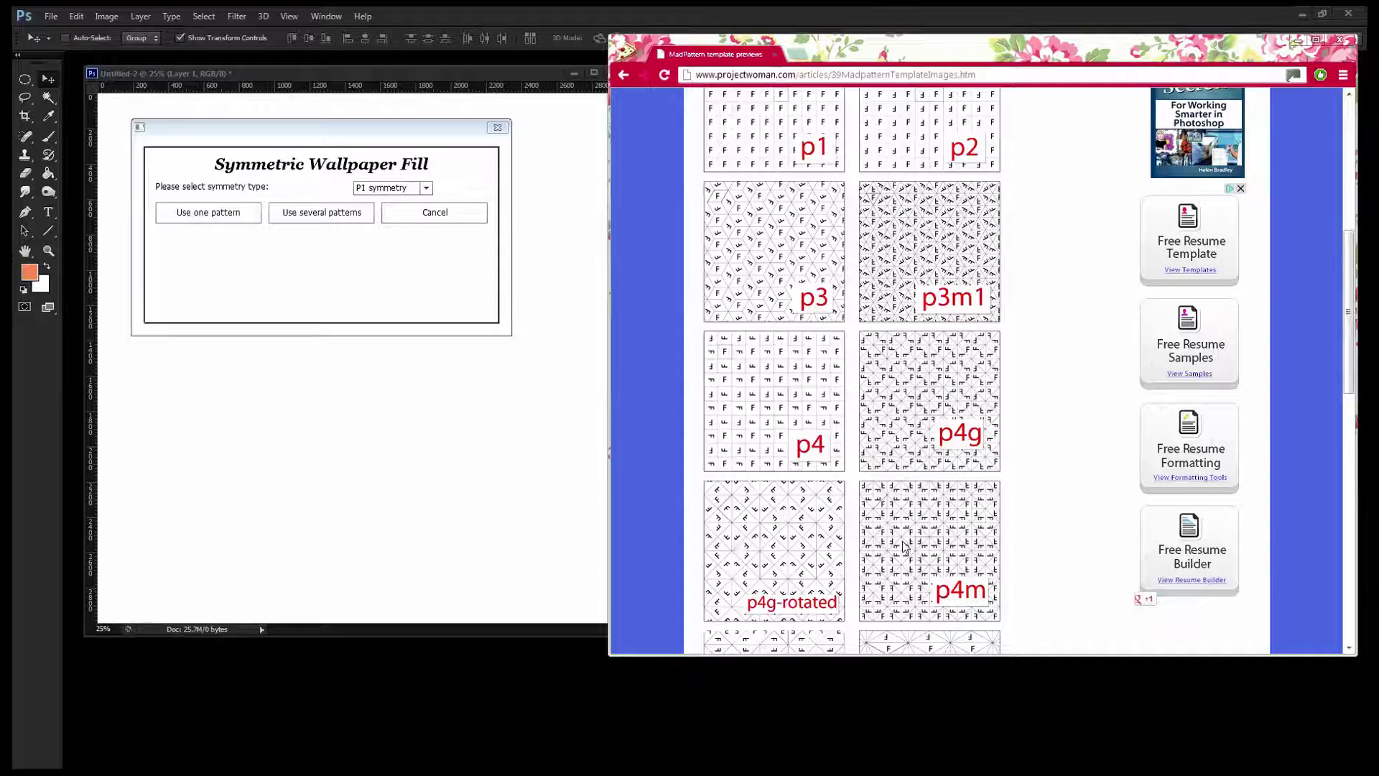
scroll(904, 555, "down", 3)
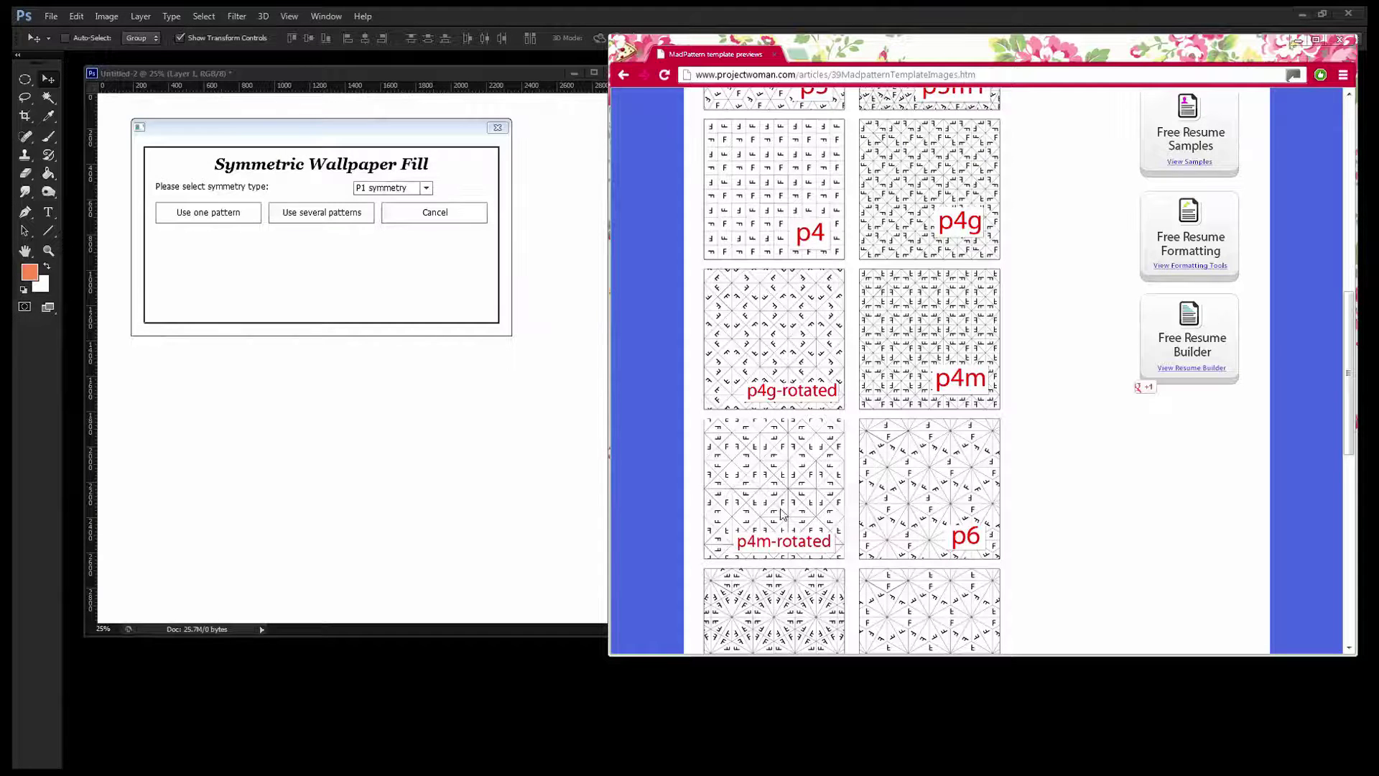
scroll(810, 535, "down", 3)
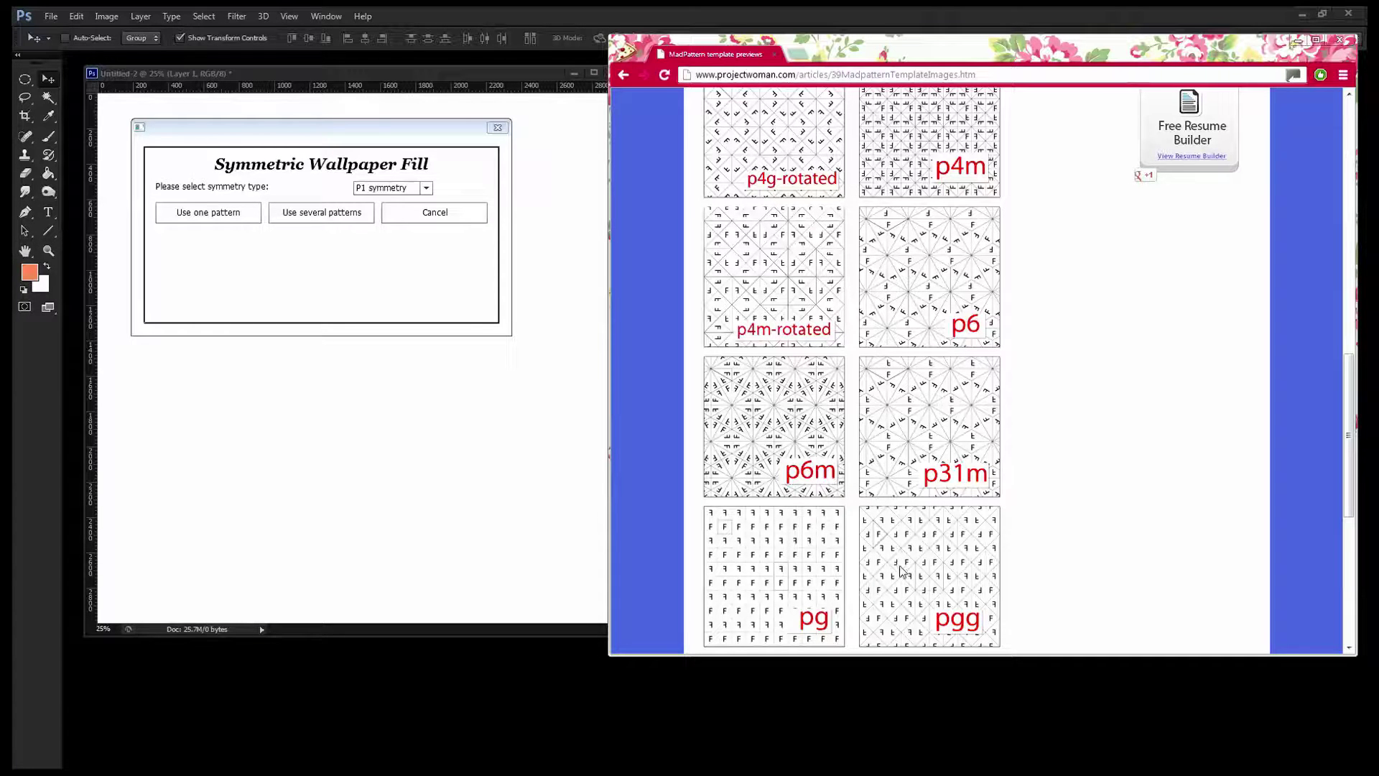
scroll(890, 579, "down", 2)
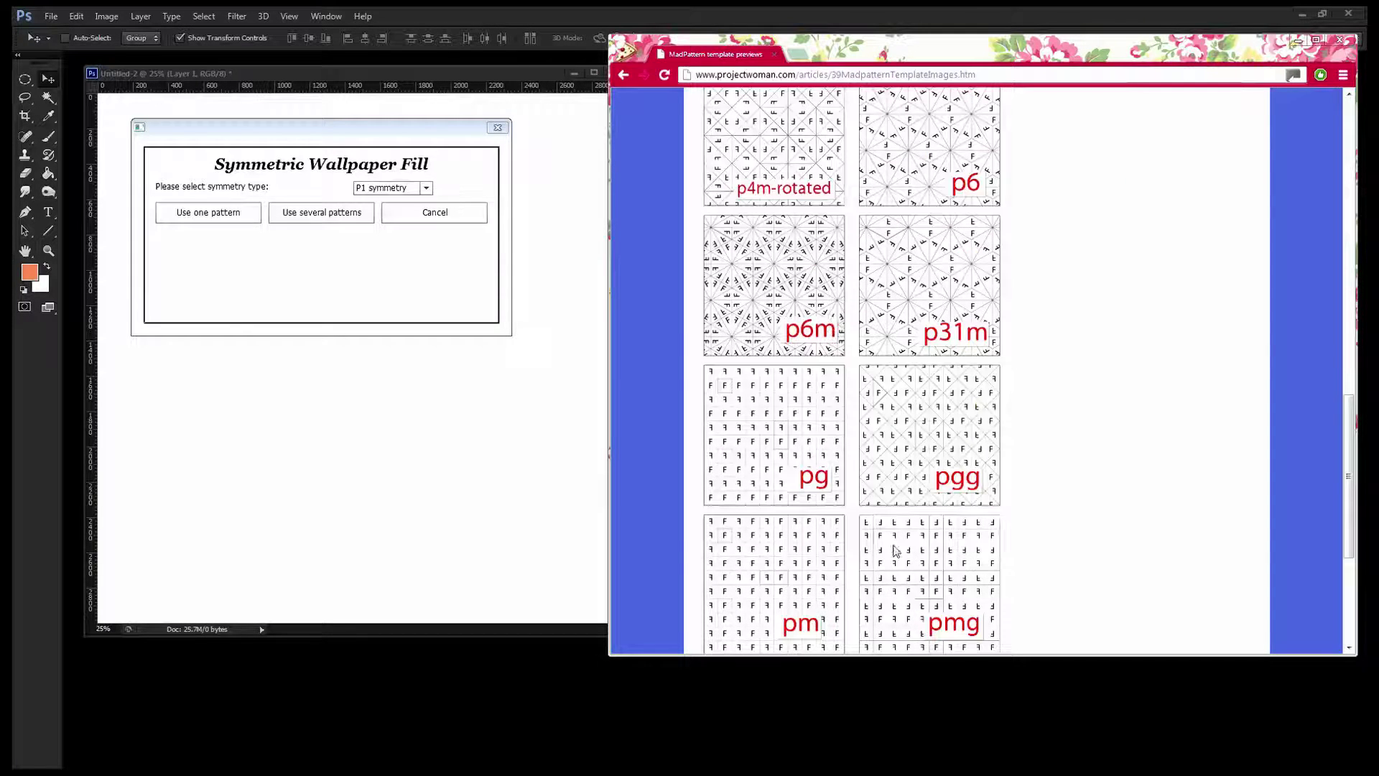
scroll(903, 544, "down", 3)
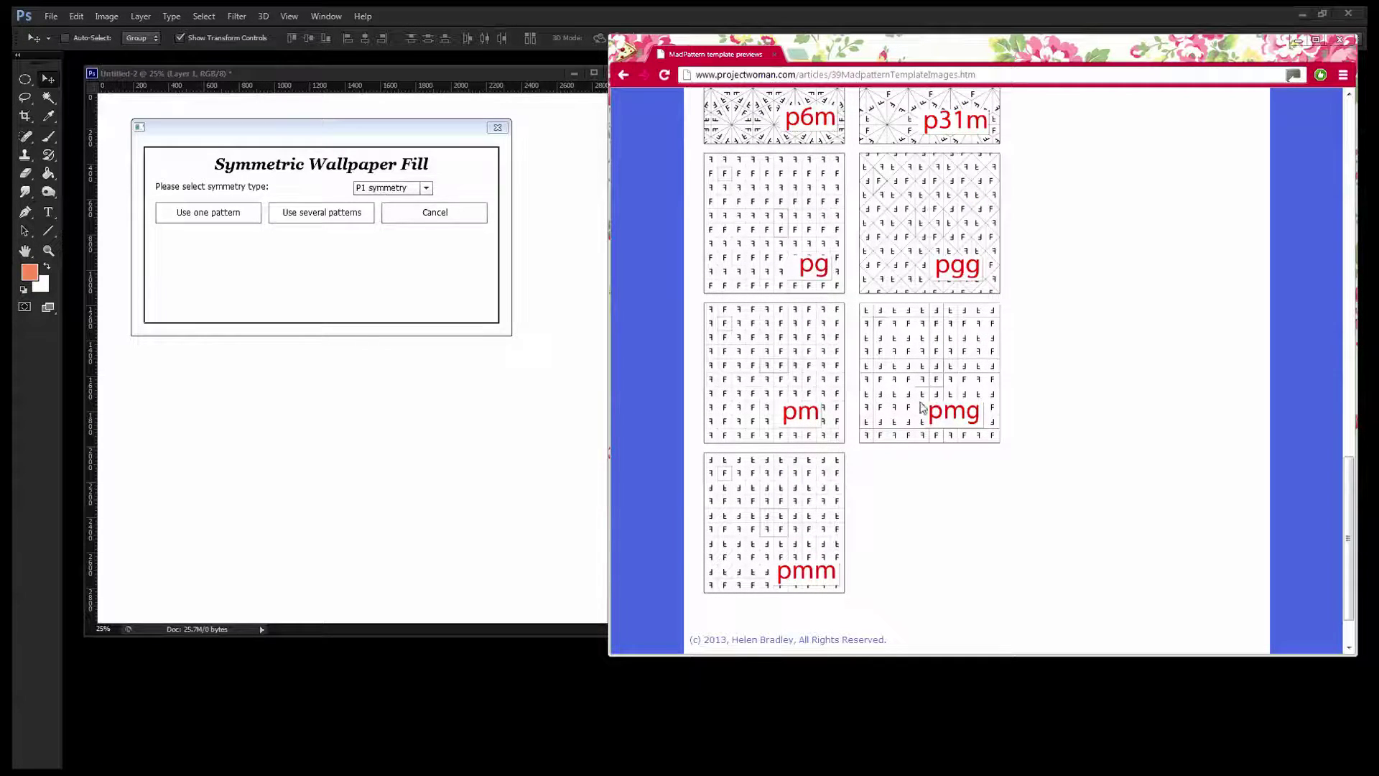
scroll(920, 399, "up", 1)
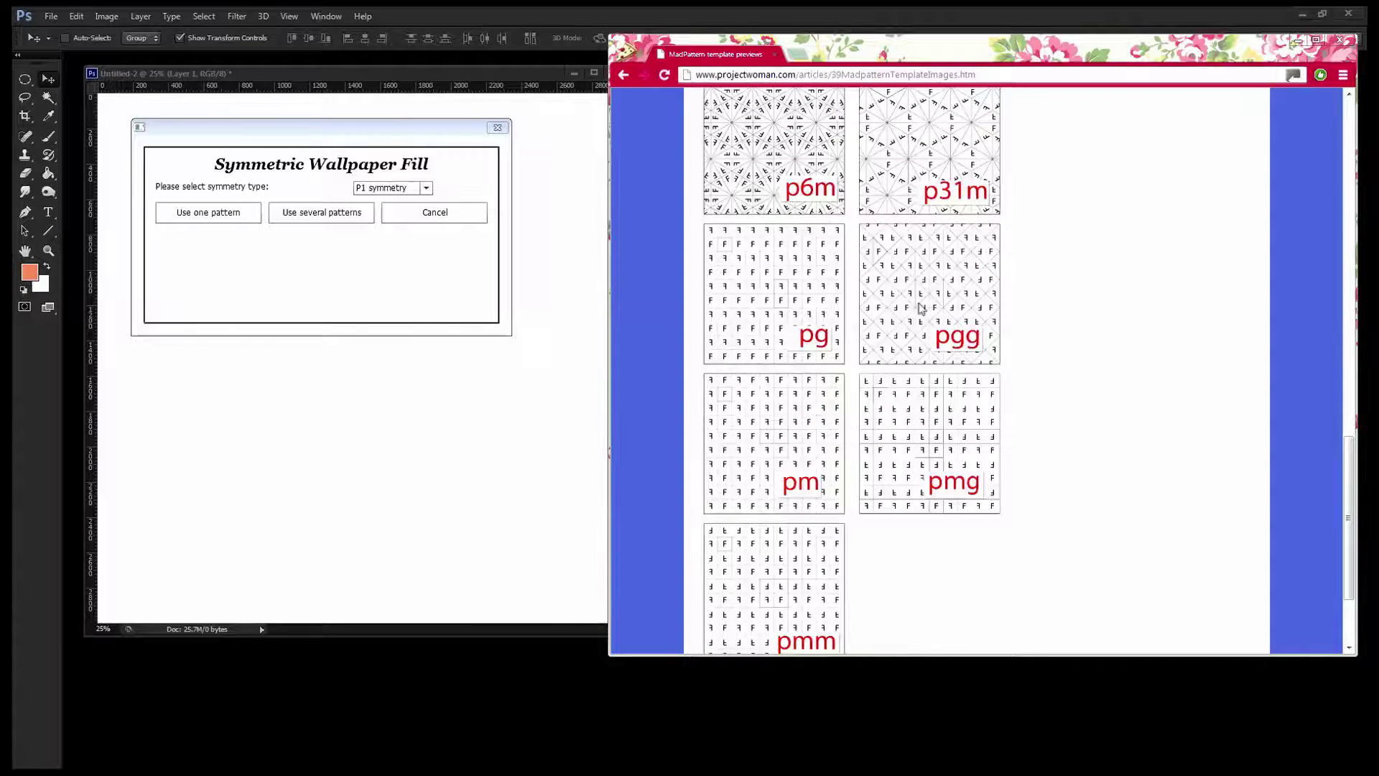
left_click_drag(959, 43, 956, 44)
left_click(1293, 42)
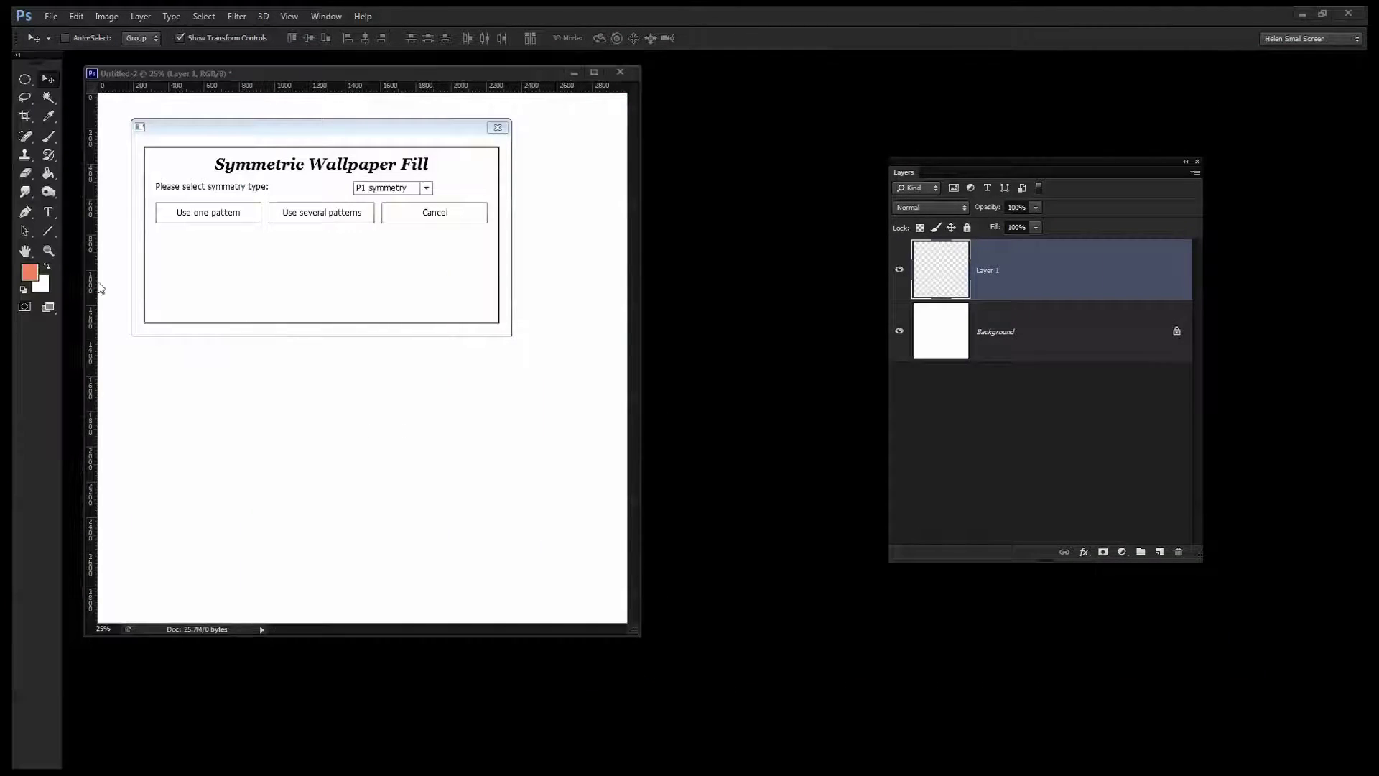
- Select PGG as the wallpaper symmetry type, then briefly bring up and minimize the previews browser
left_click(424, 188)
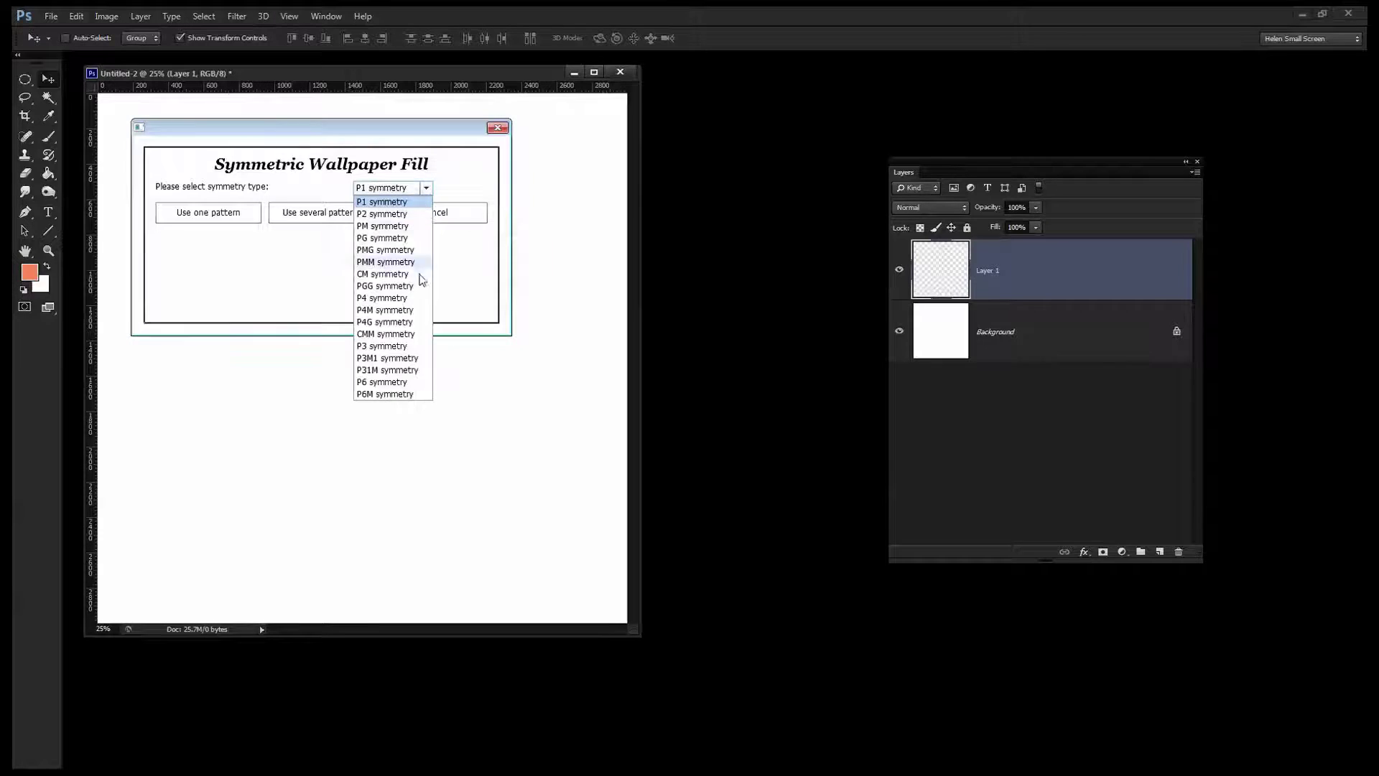
left_click(370, 286)
key("alt+Tab")
left_click_drag(287, 216, 605, 133)
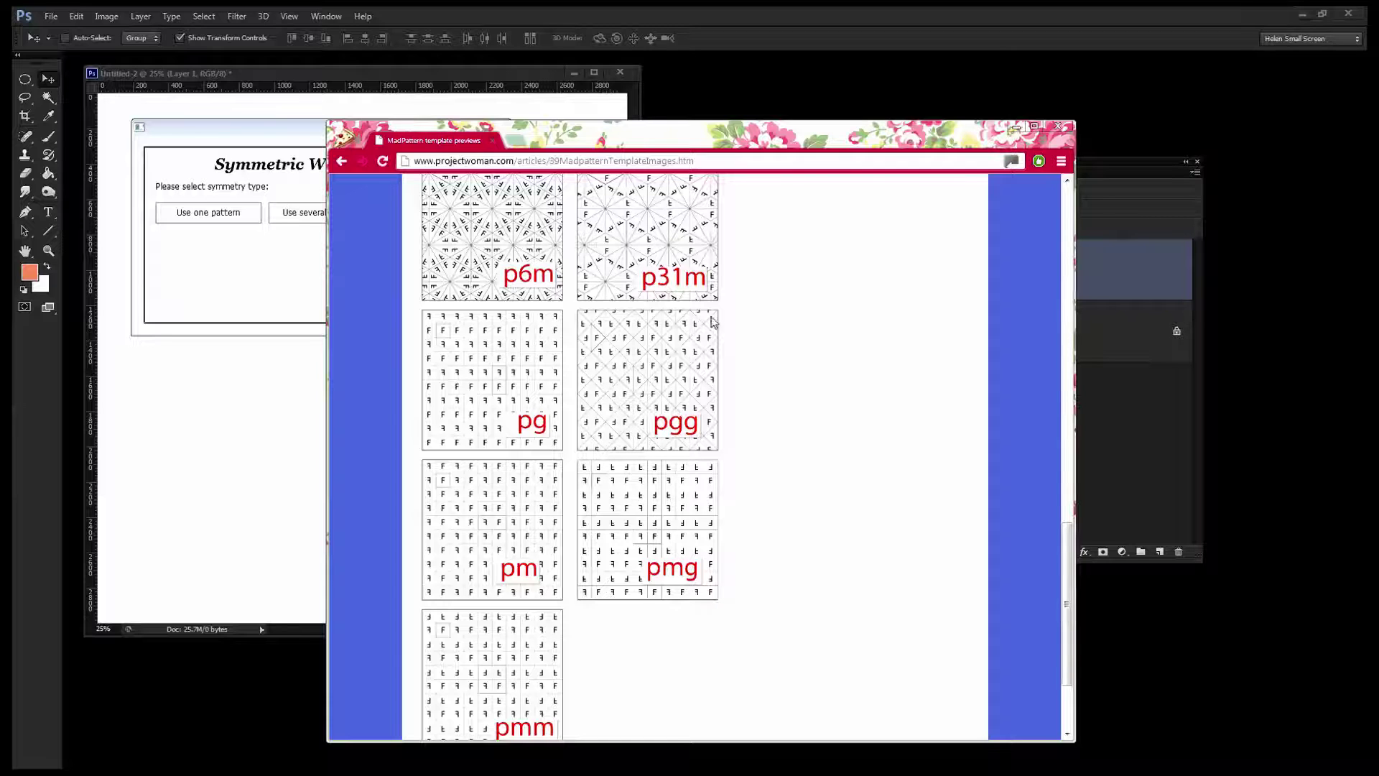
left_click(1015, 127)
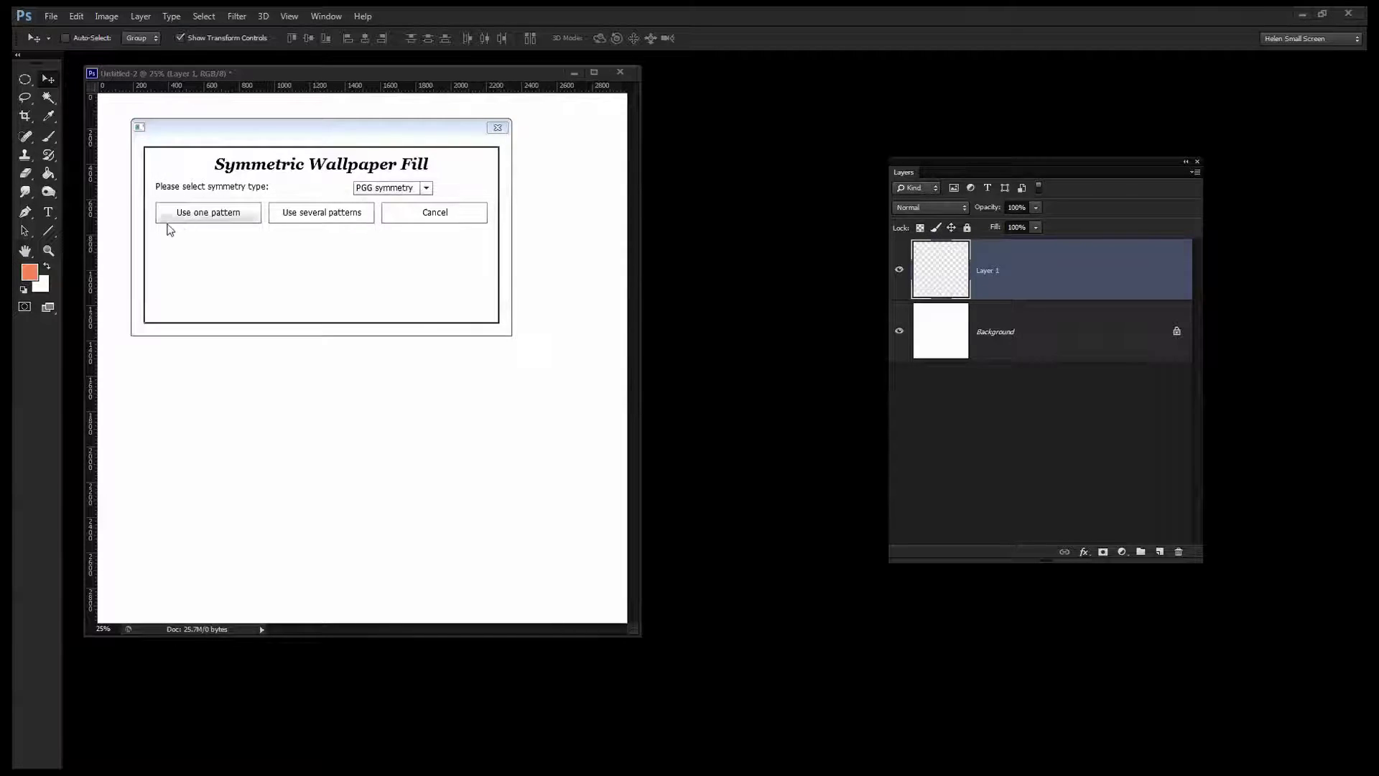
- Use one pattern, pick the last pink and teal Custom Pattern, and apply the PGG fill
left_click(203, 215)
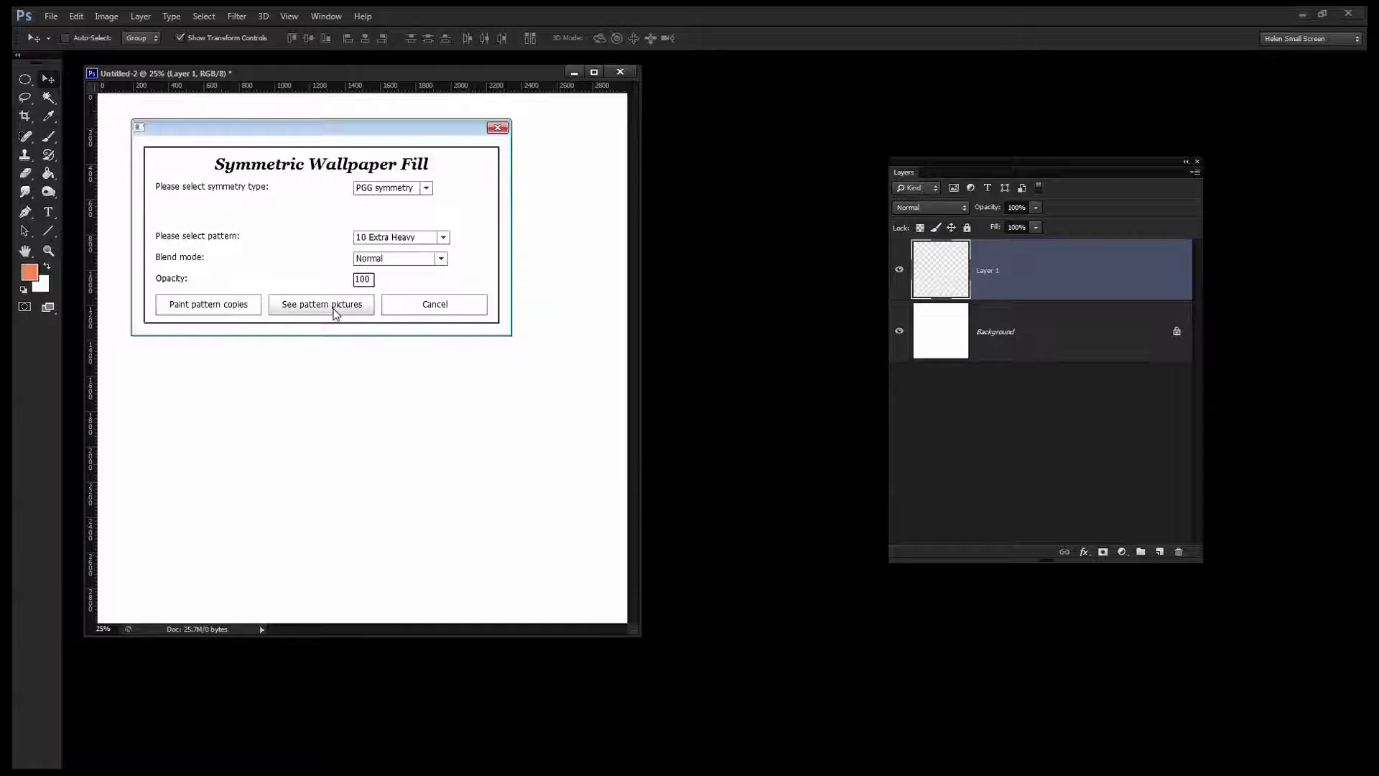
left_click(329, 306)
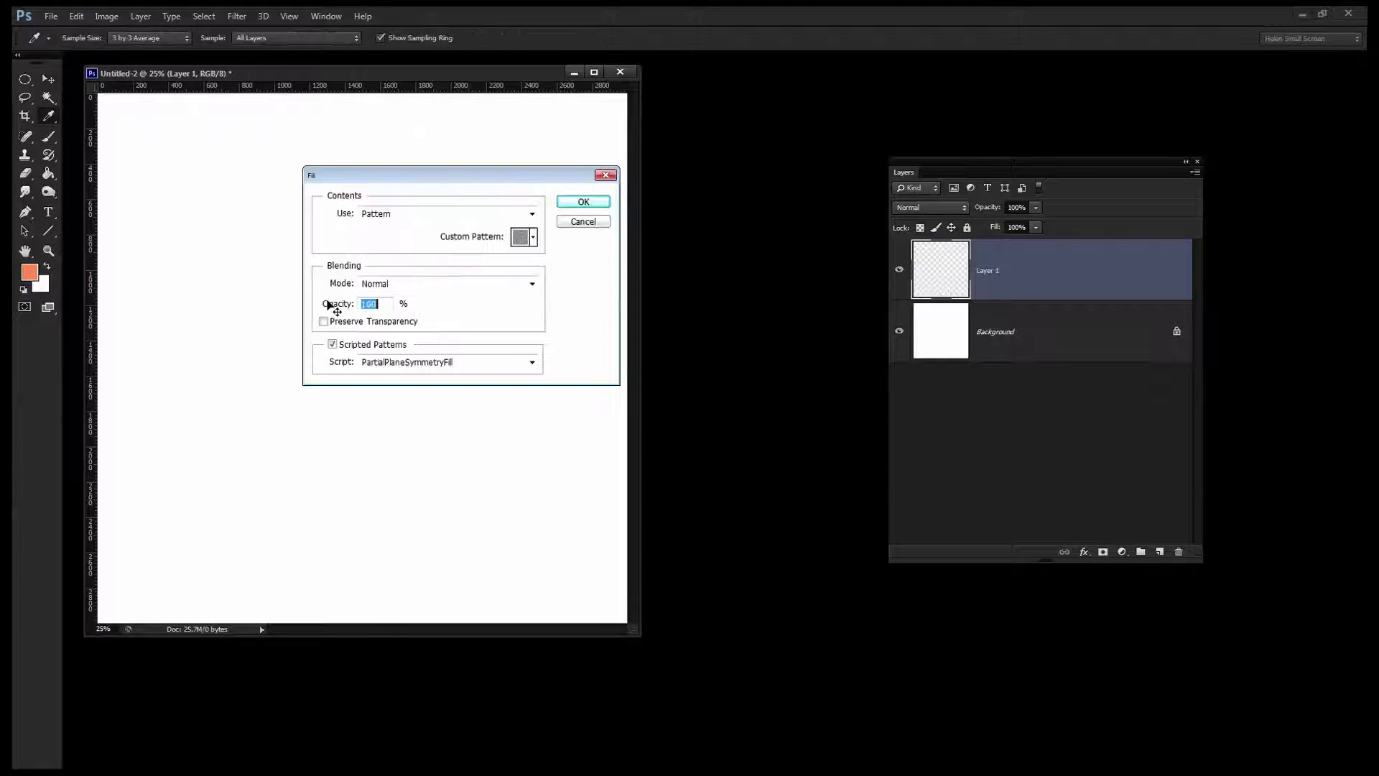
left_click(534, 238)
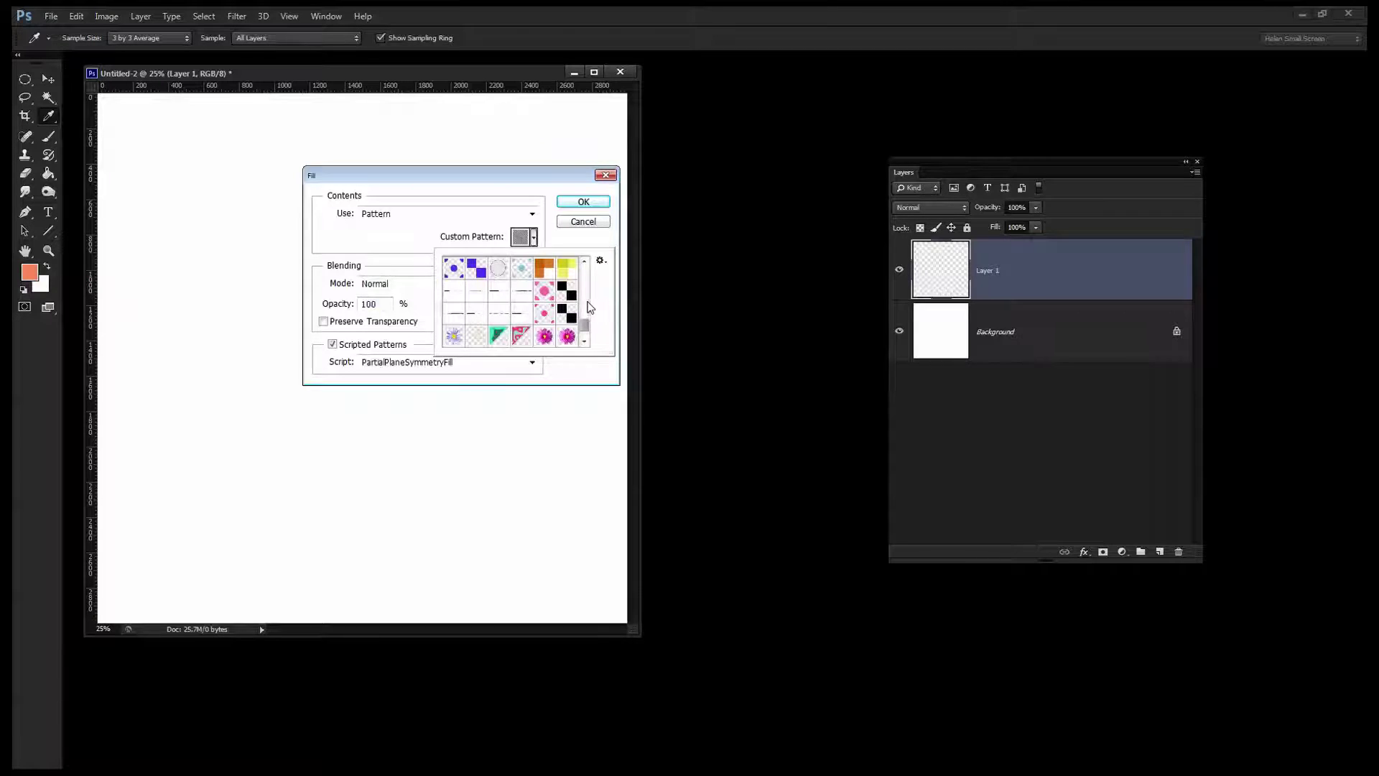
left_click(585, 336)
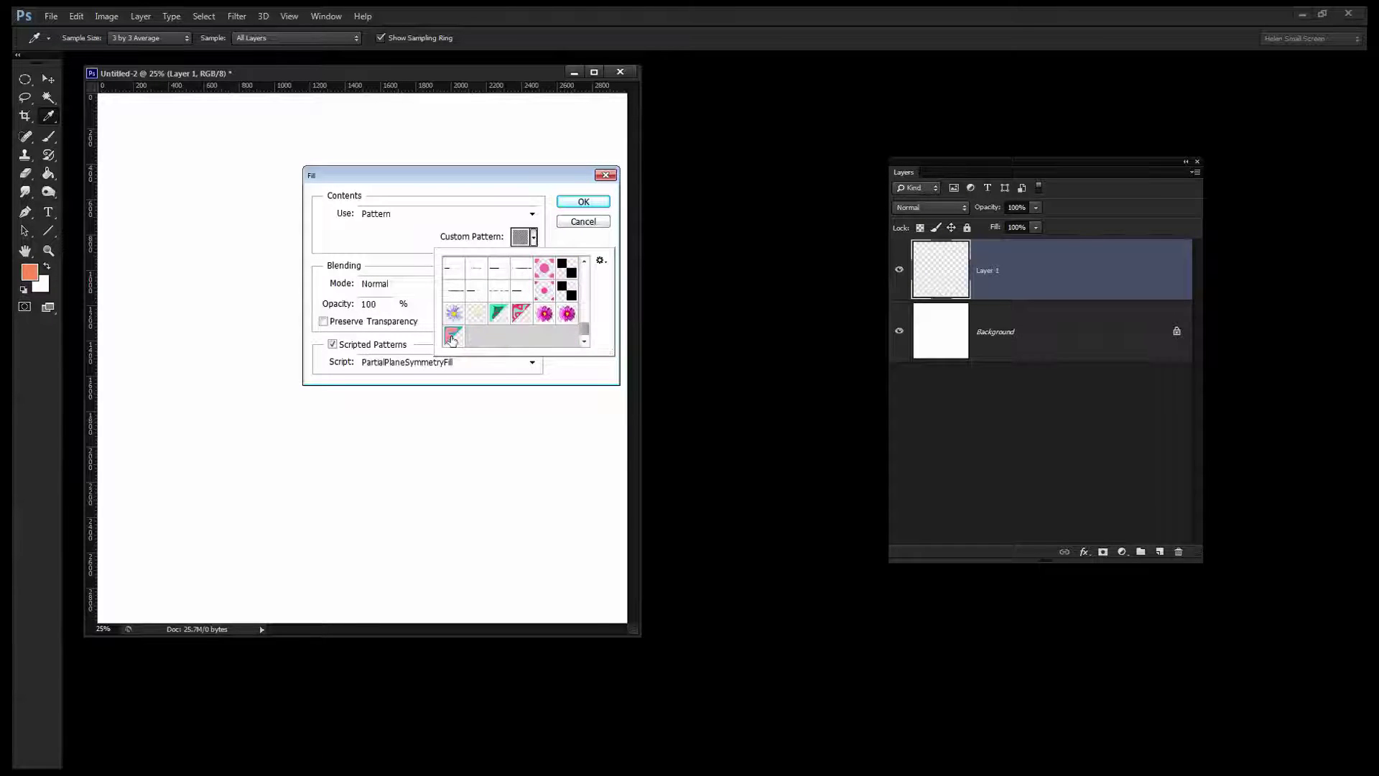
left_click(453, 336)
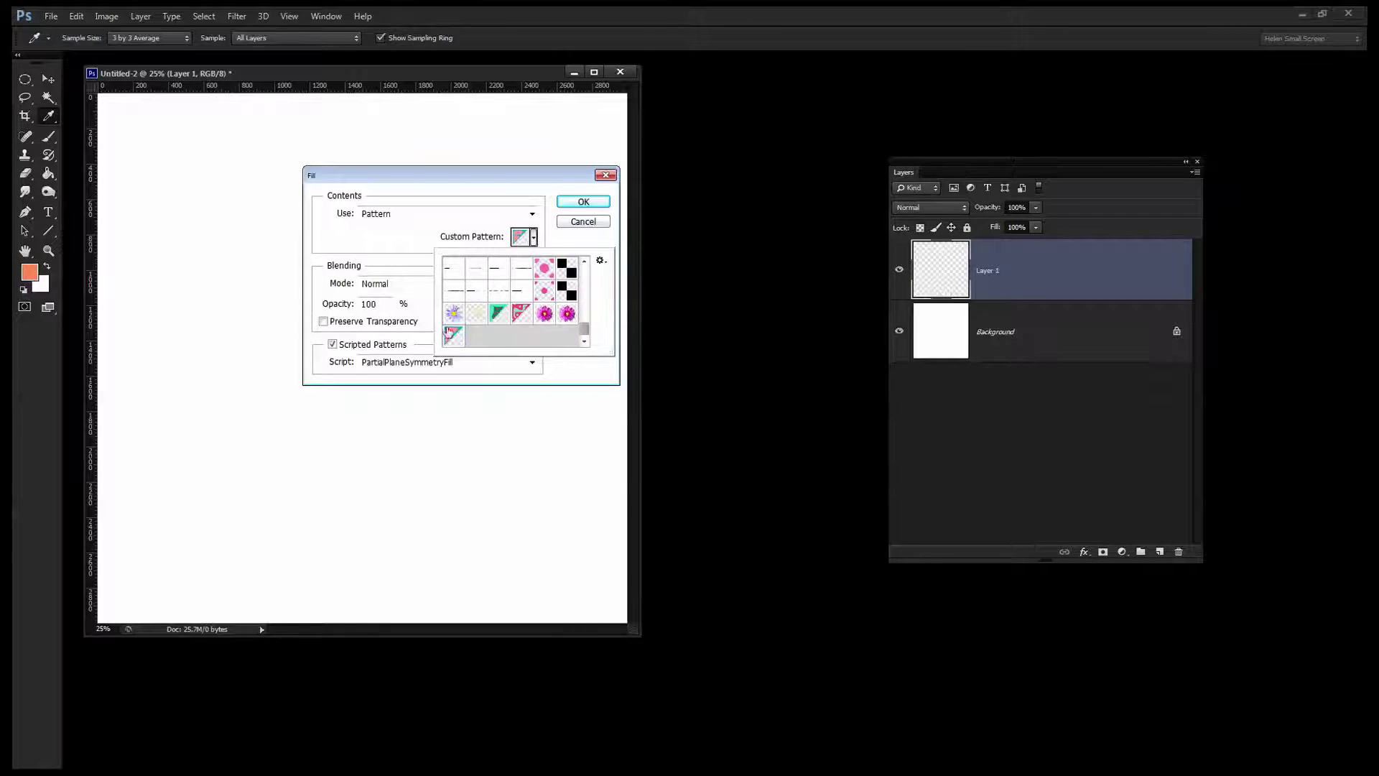
left_click(583, 202)
left_click(582, 203)
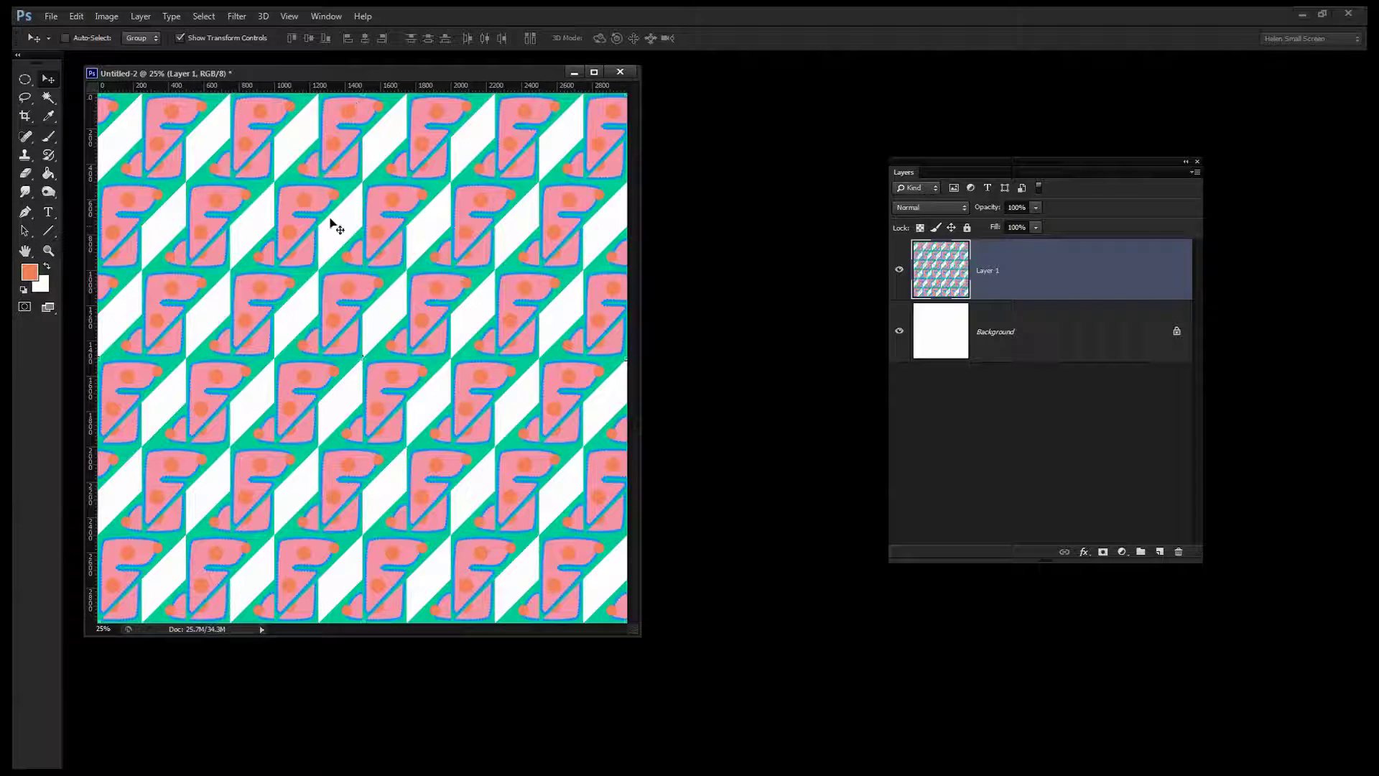
- Enlarge the document window, hide Layer 1's PGG fill, and add an empty Layer 2
left_click_drag(639, 633, 697, 688)
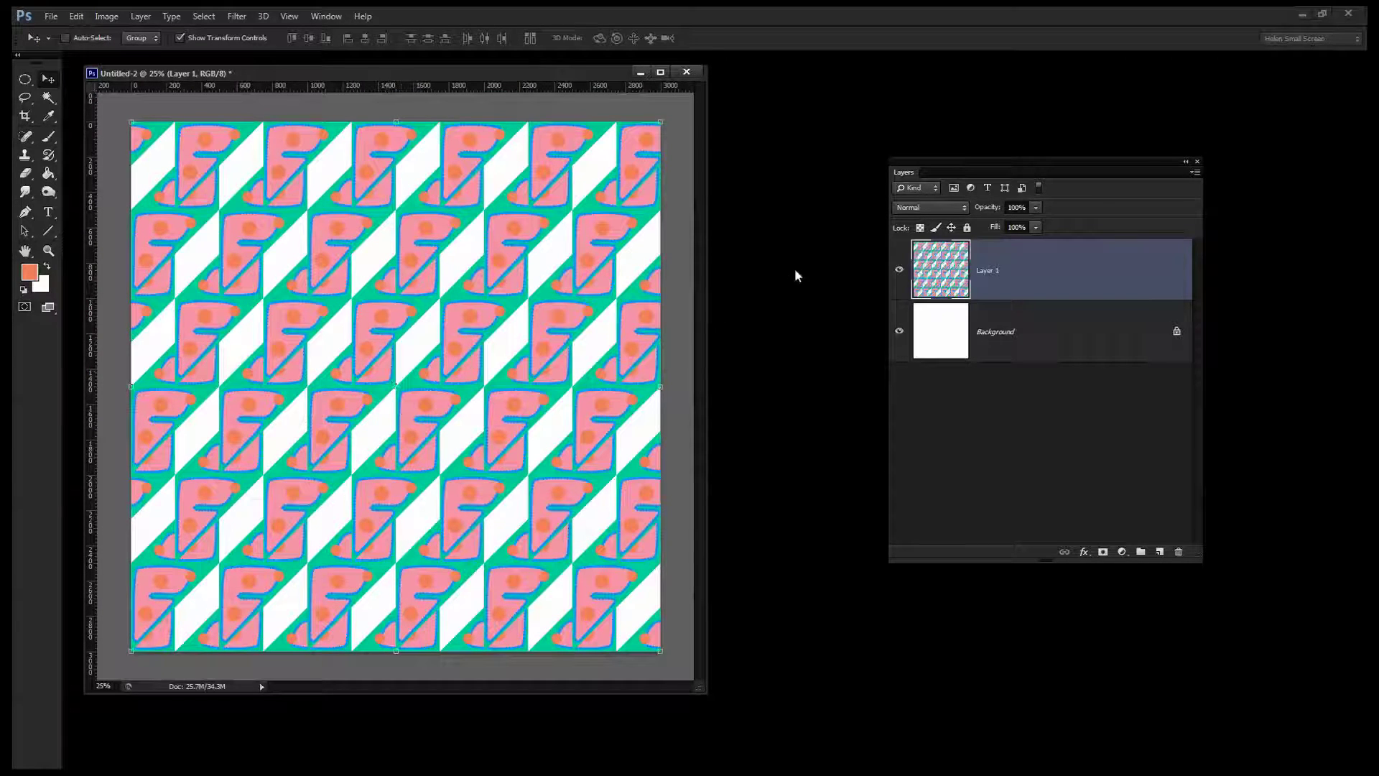
left_click(900, 270)
left_click(1160, 552)
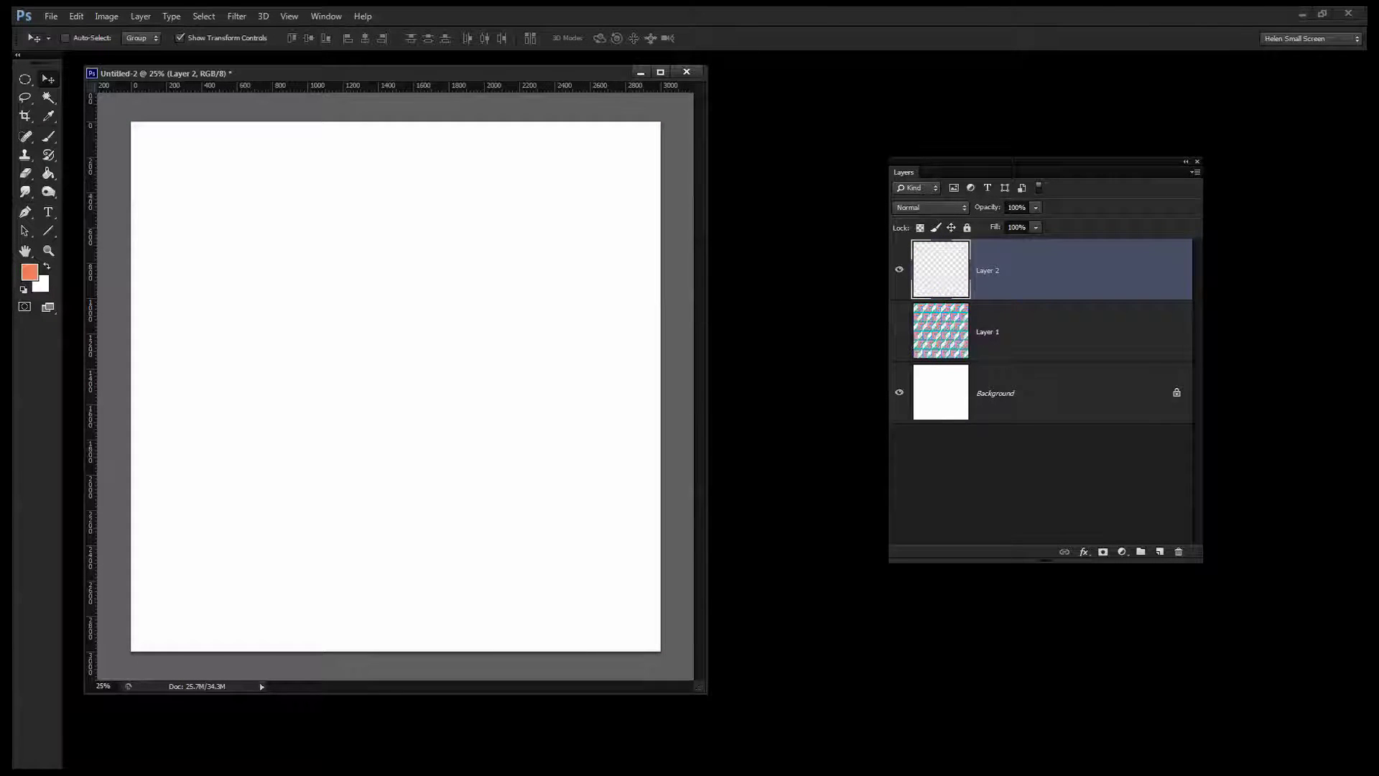
- Switch to Chrome, scroll up to the p4g and p4m preview rows, then minimize it
key("alt+Tab")
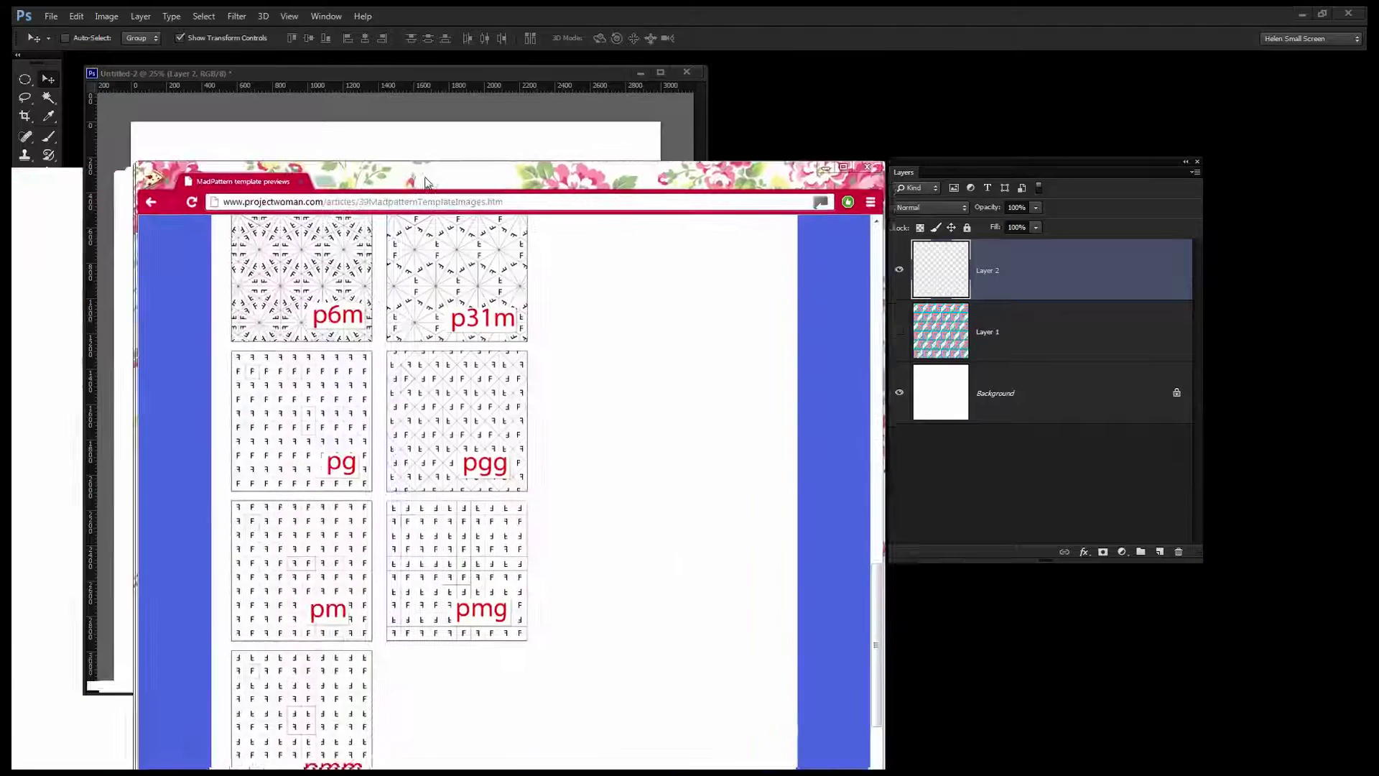
scroll(656, 430, "up", 3)
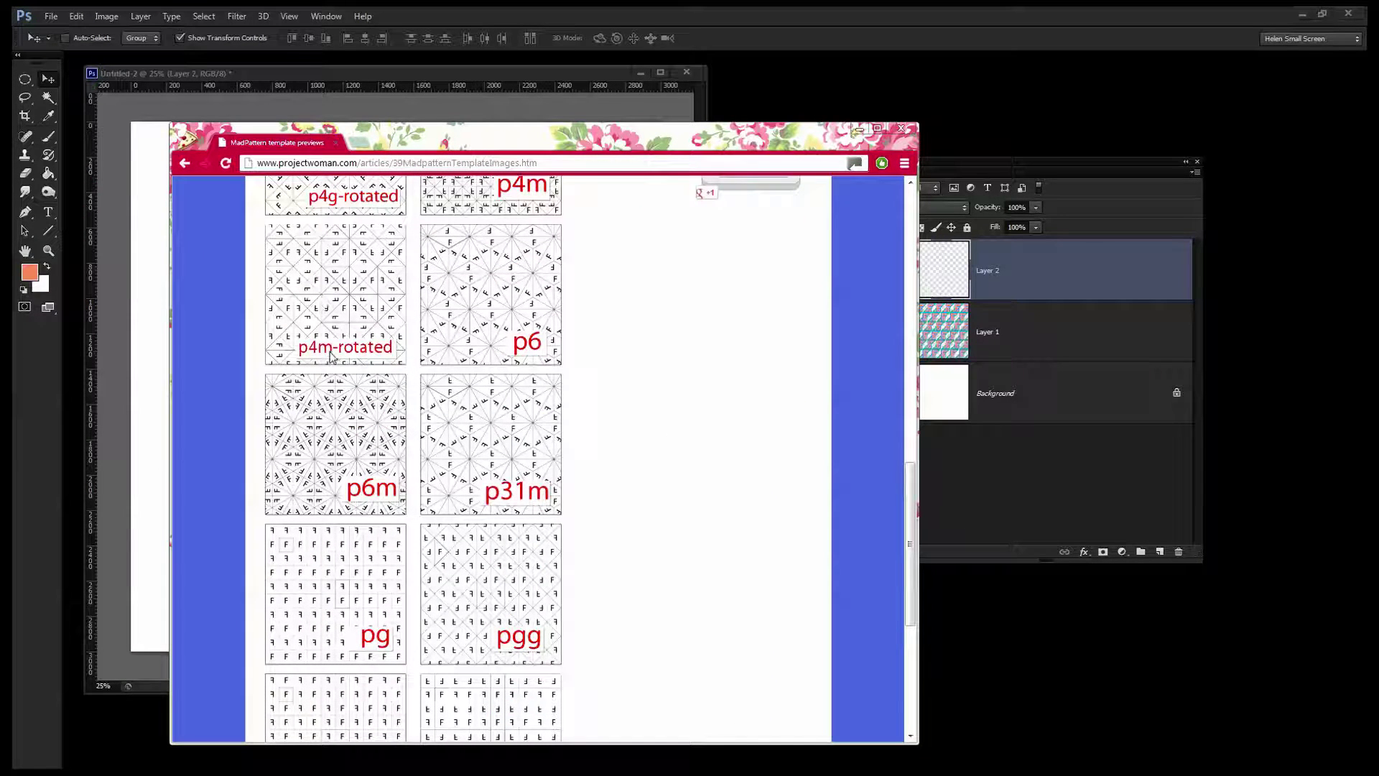
scroll(622, 391, "up", 2)
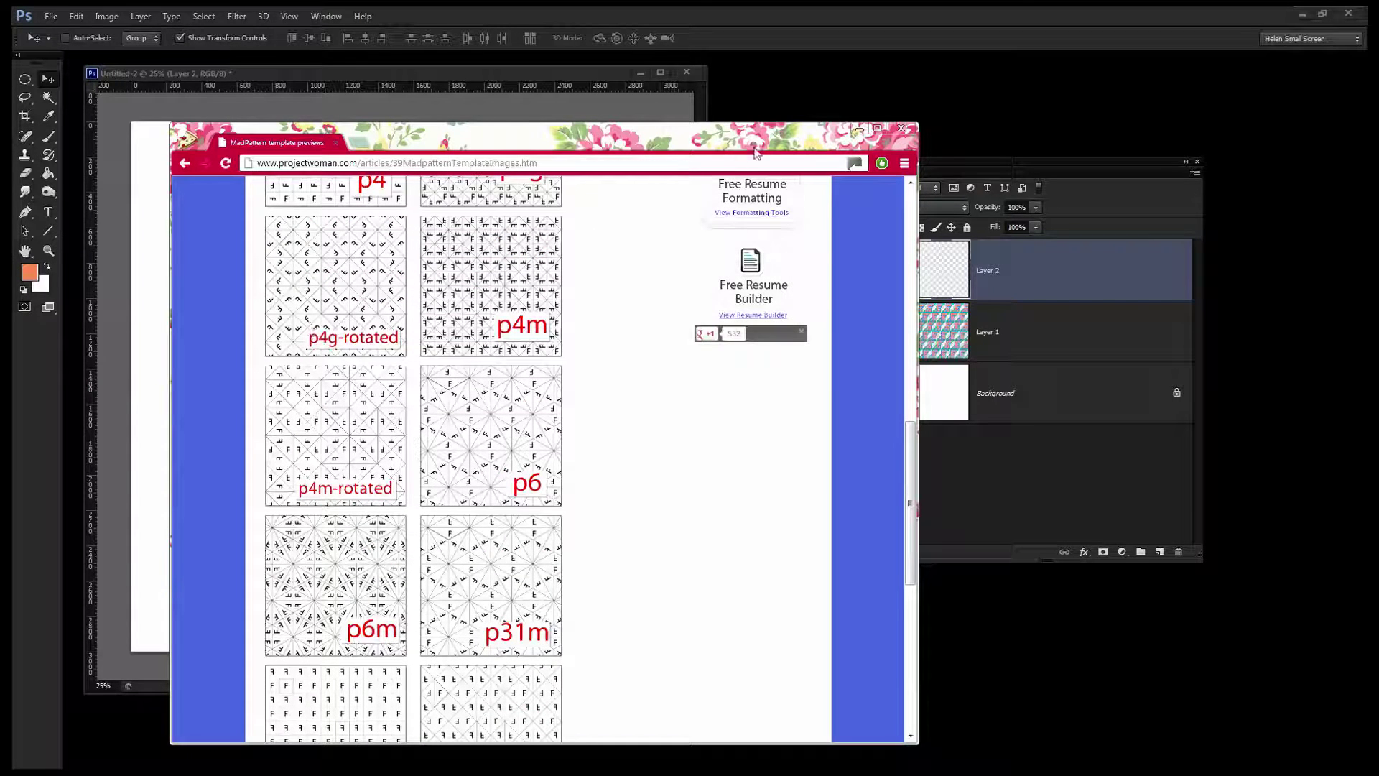
left_click(860, 129)
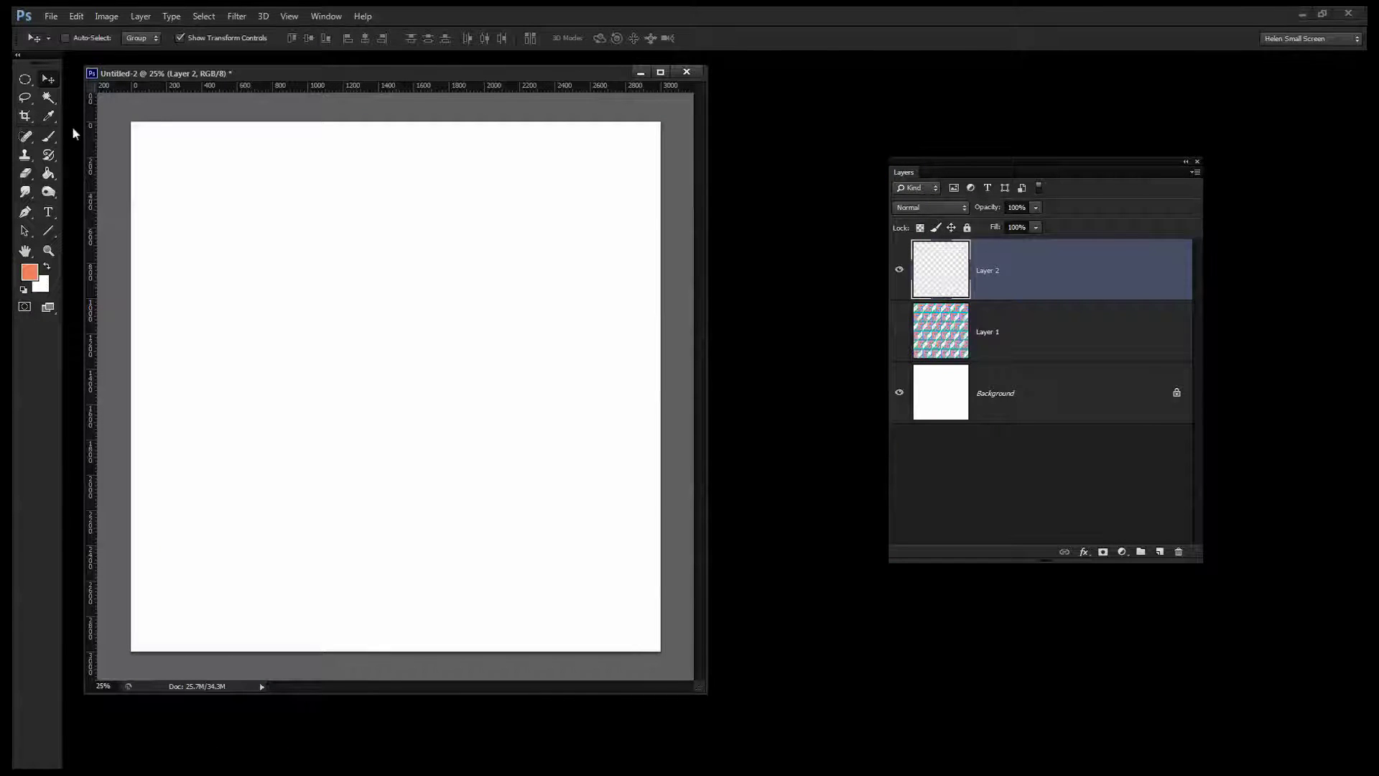
- Launch the Symmetric Wallpaper Fill script from File > Scripts and choose P4G symmetry
left_click(51, 16)
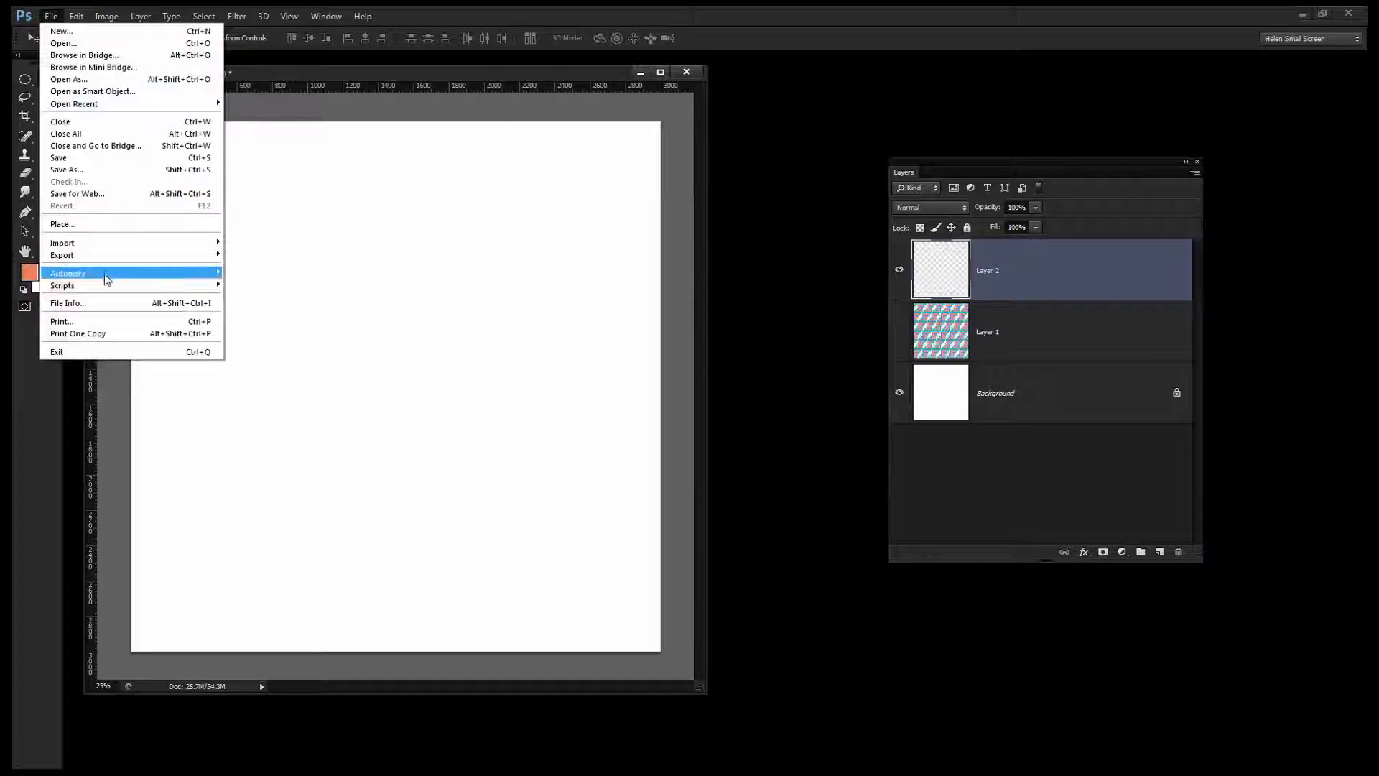
mouse_move(107, 285)
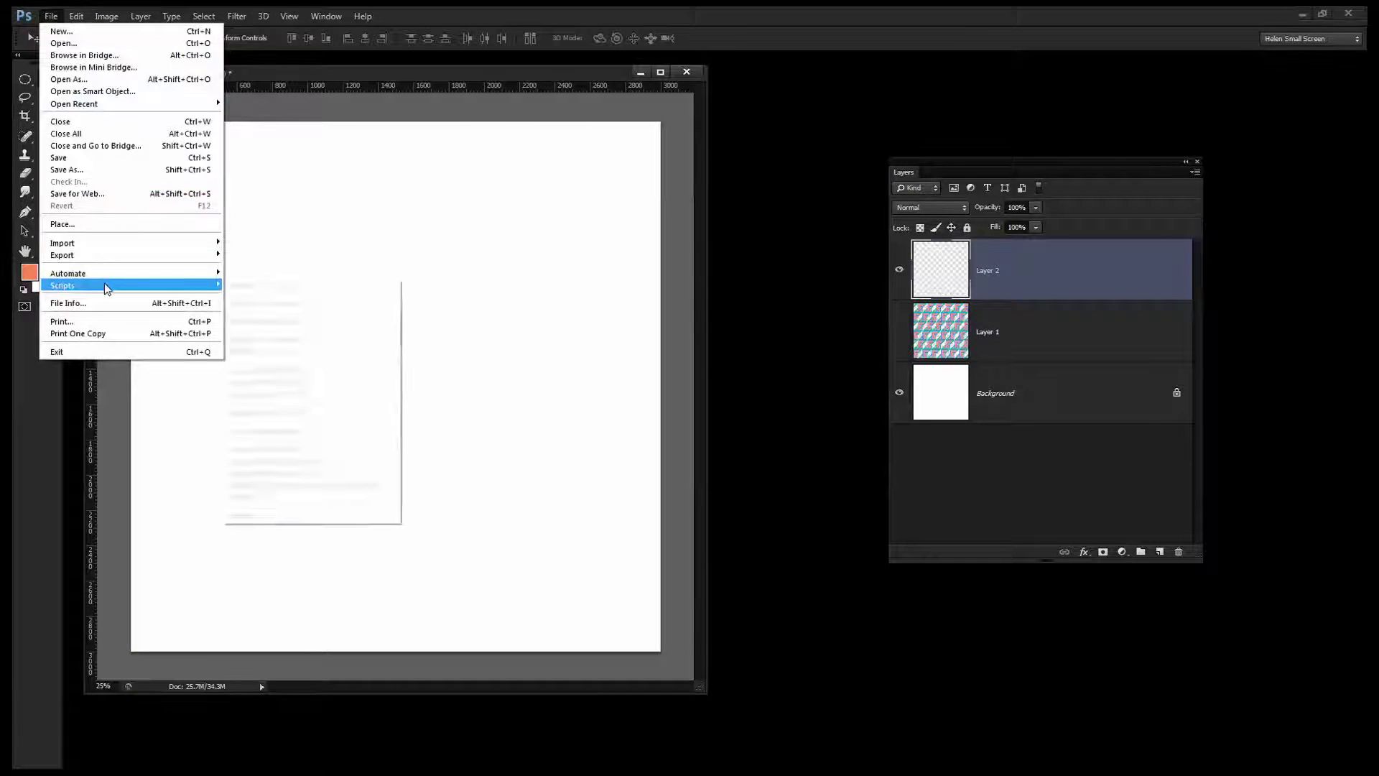
left_click(316, 484)
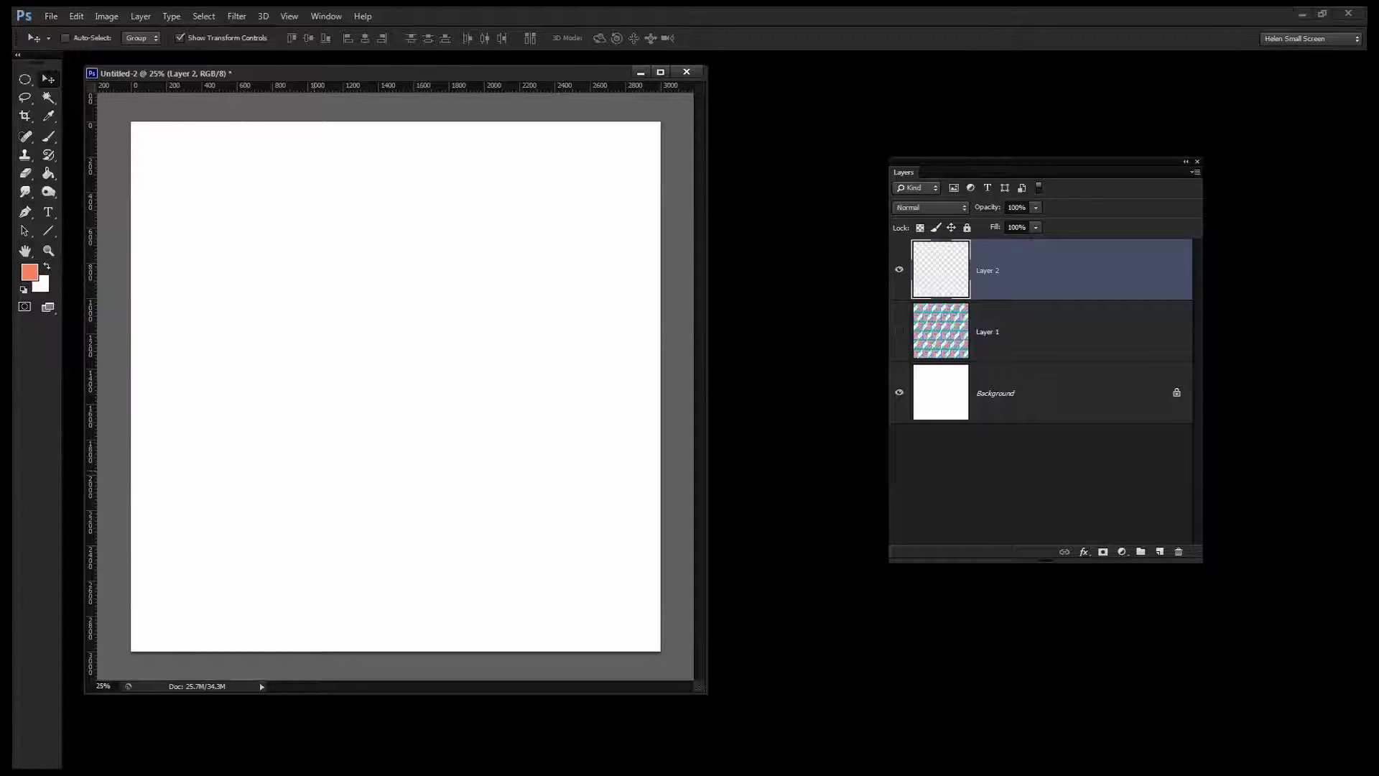
left_click_drag(251, 461, 644, 300)
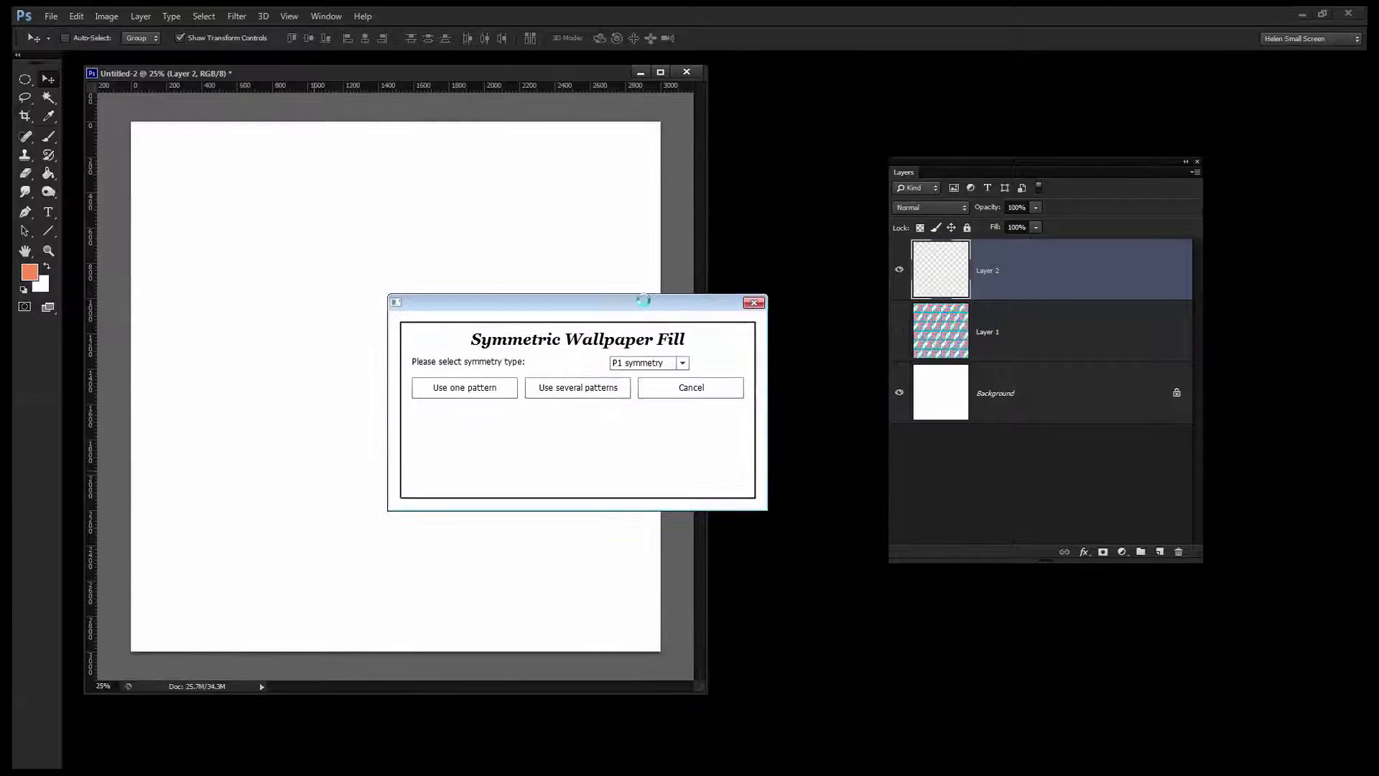
left_click(682, 364)
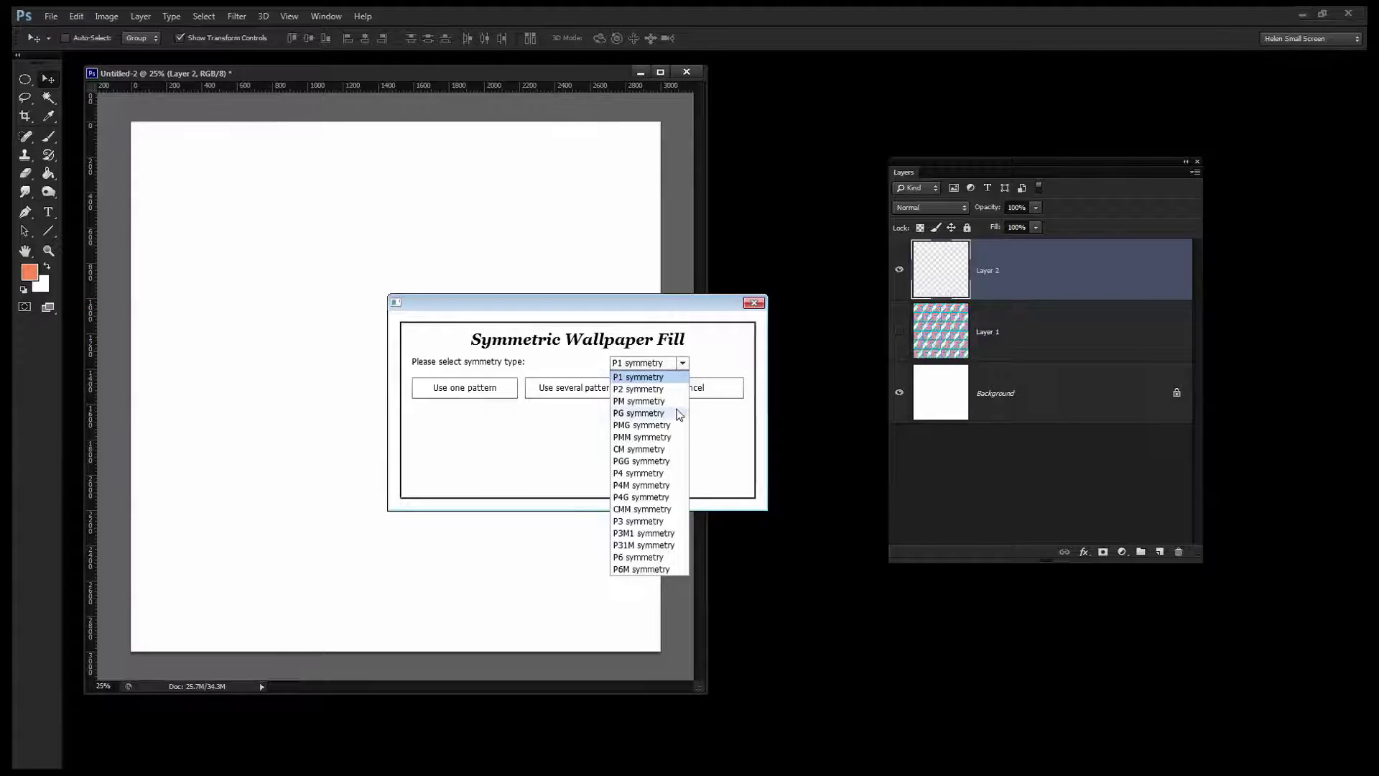
left_click(629, 498)
- Use one pattern, pick the pink and teal triangle Custom Pattern, and confirm the fill
left_click(463, 388)
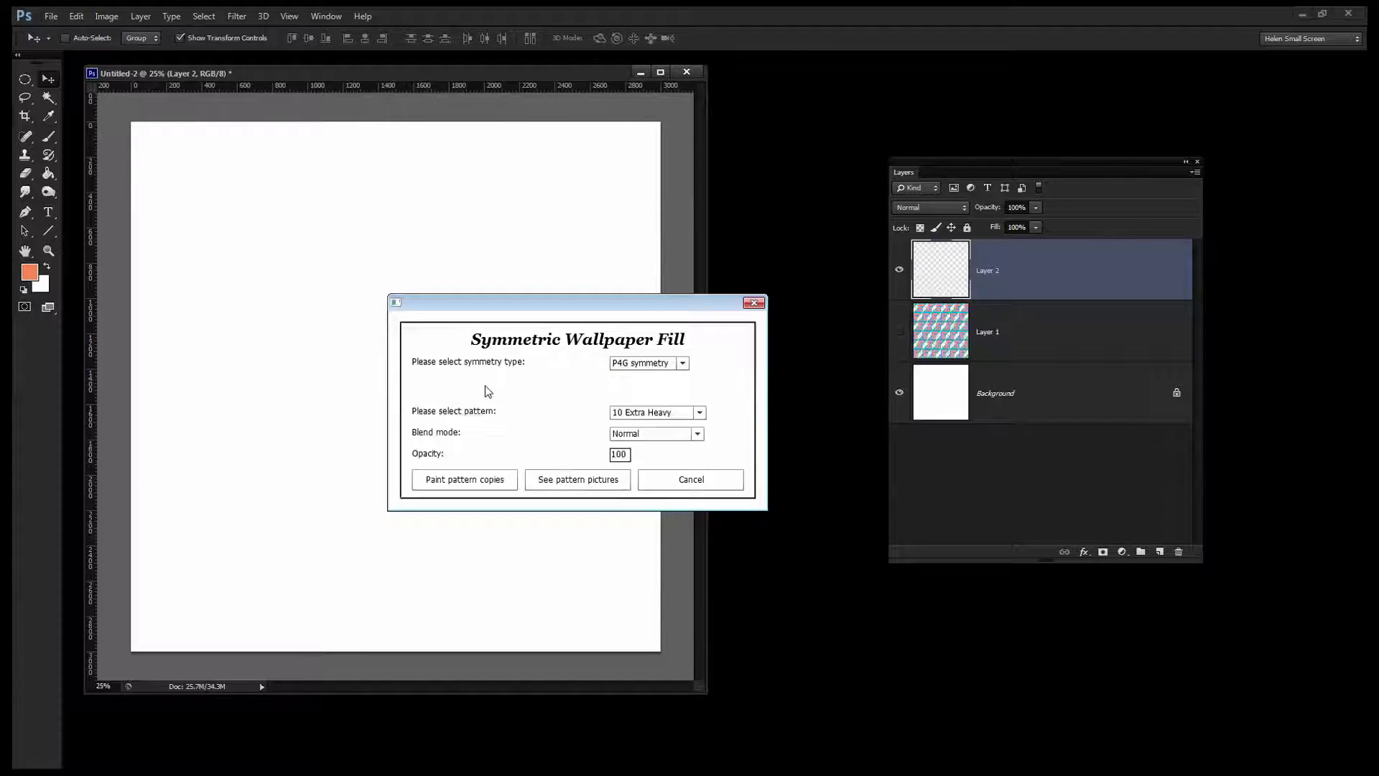
left_click(588, 487)
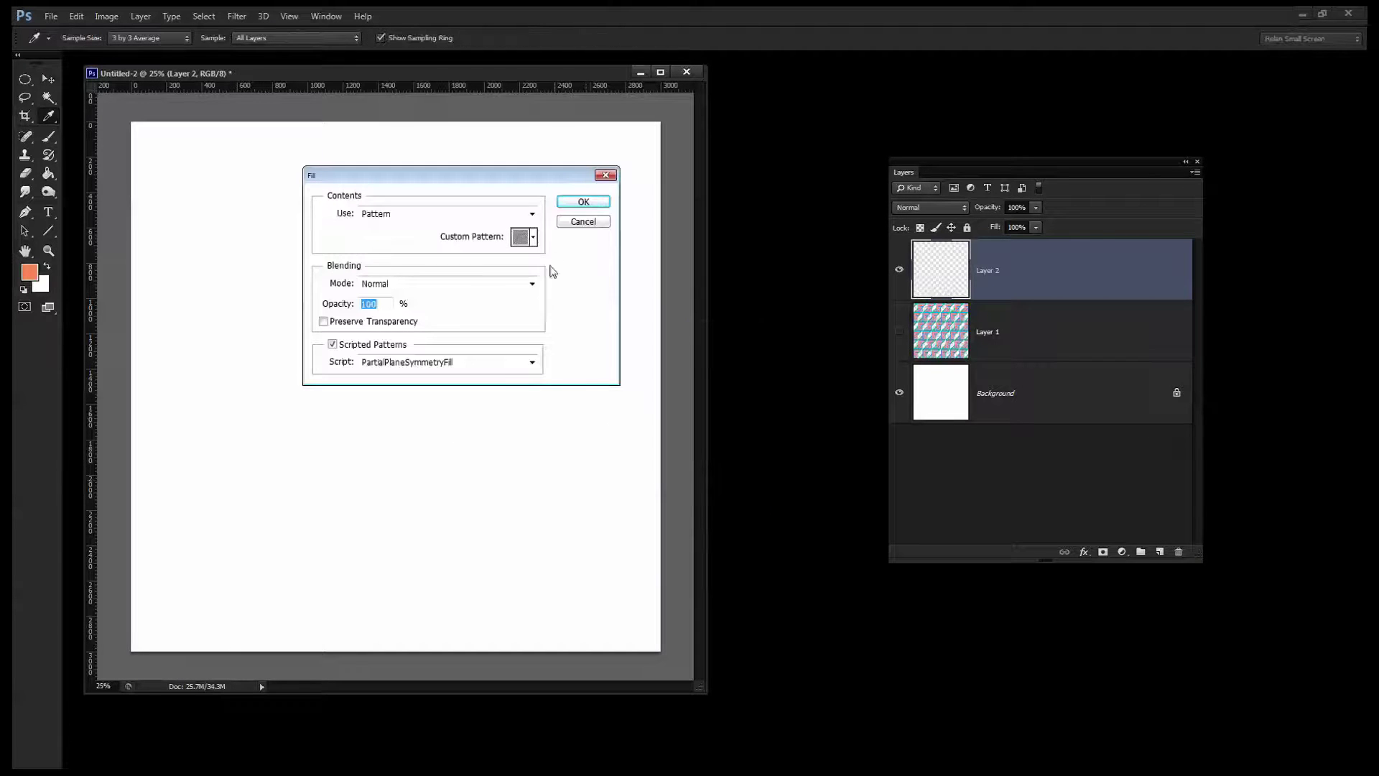
left_click(534, 237)
left_click(453, 337)
left_click(583, 202)
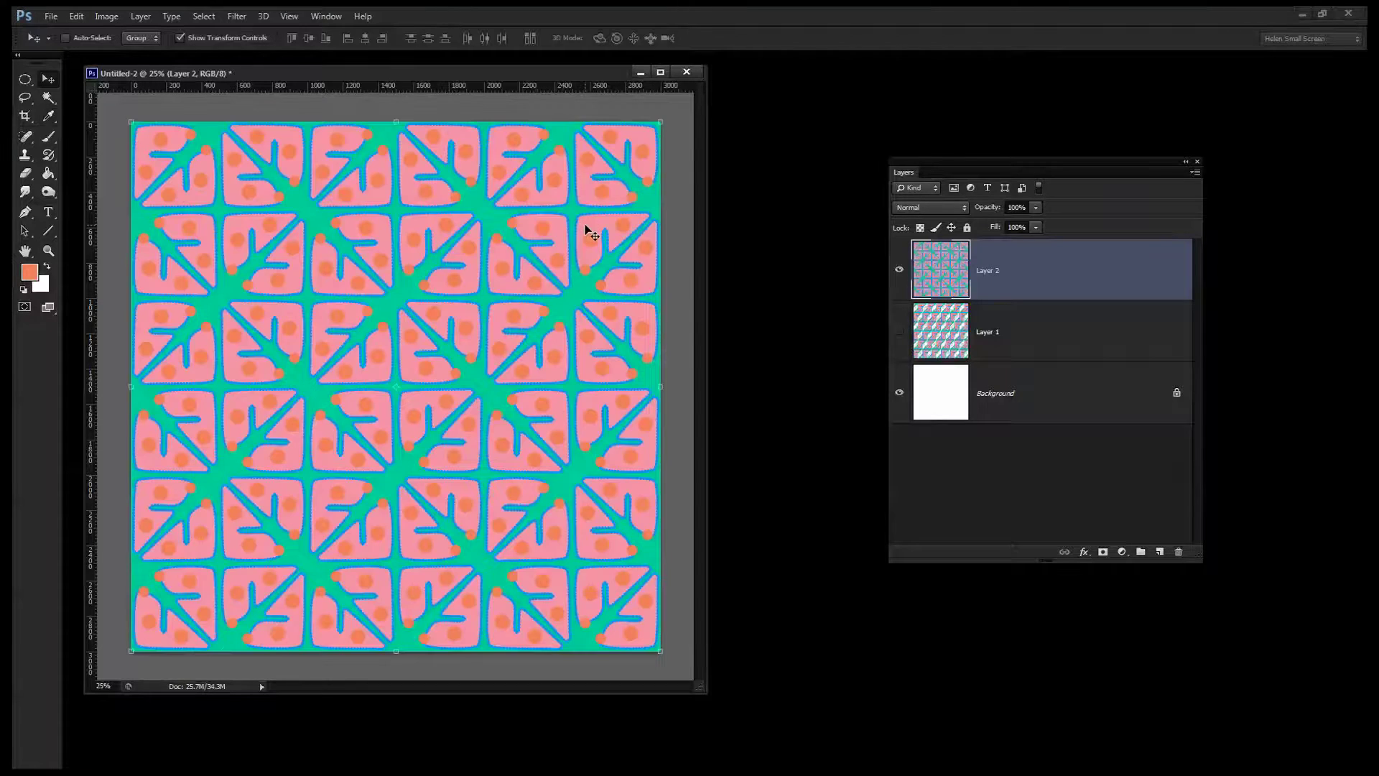
key("v")
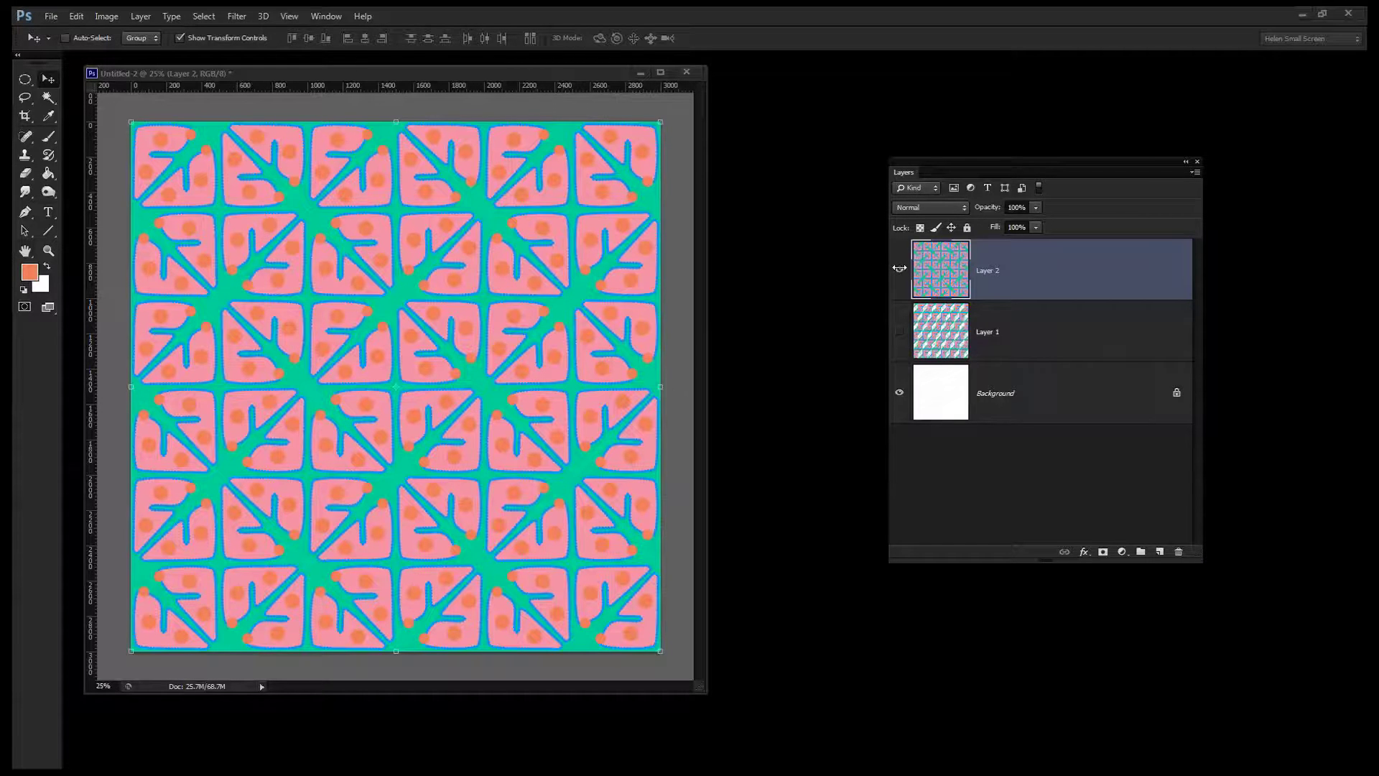
- Hide Layer 2, add a new Layer 3, and run the wallpaper script with P4M symmetry
left_click(900, 269)
left_click(1159, 551)
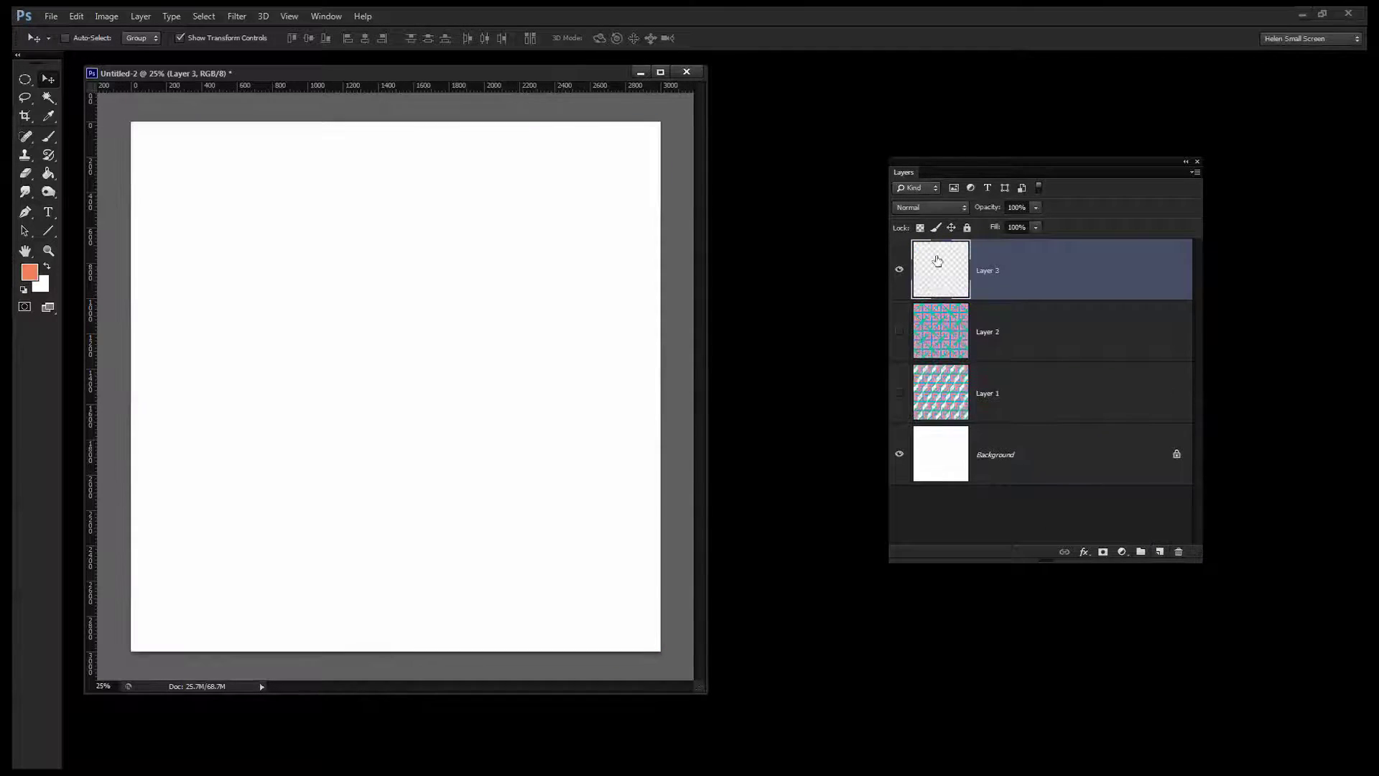
left_click(51, 16)
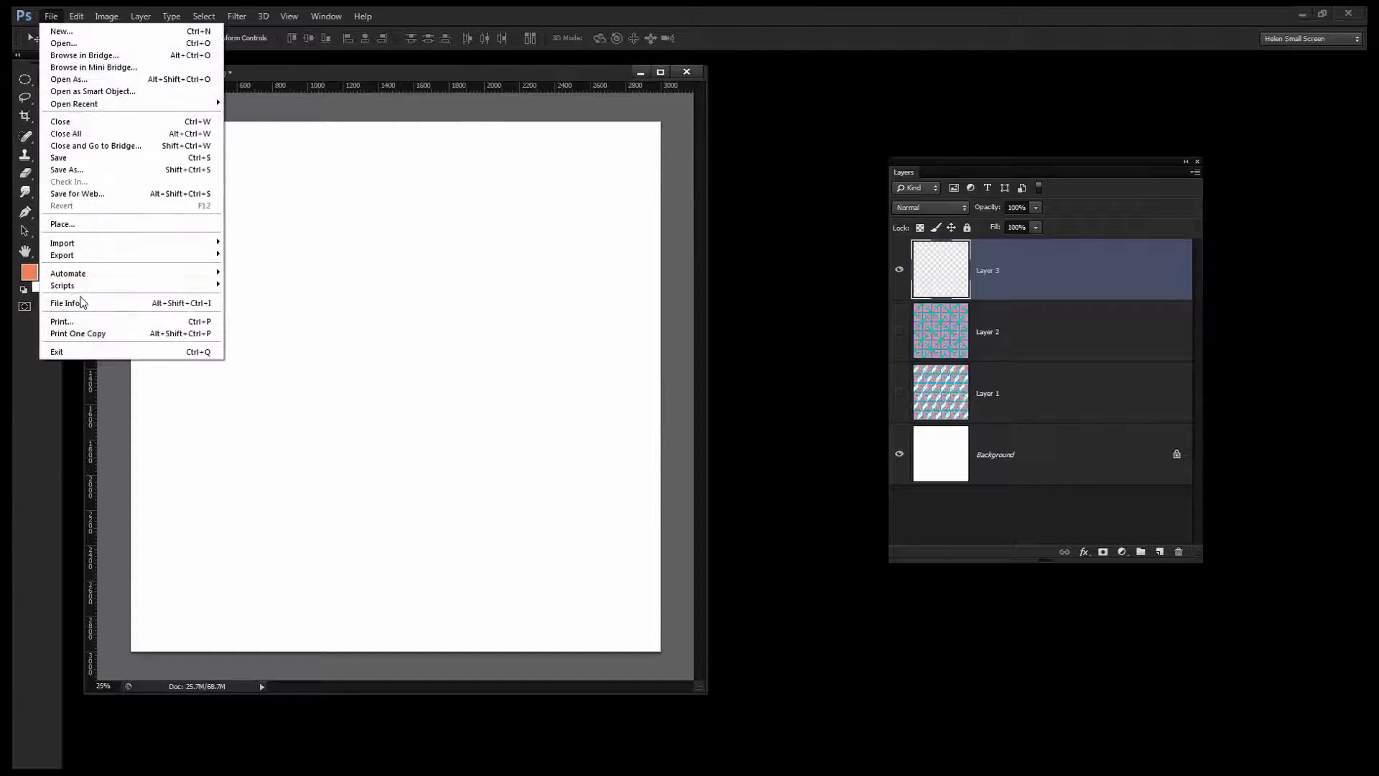
mouse_move(68, 285)
left_click(298, 482)
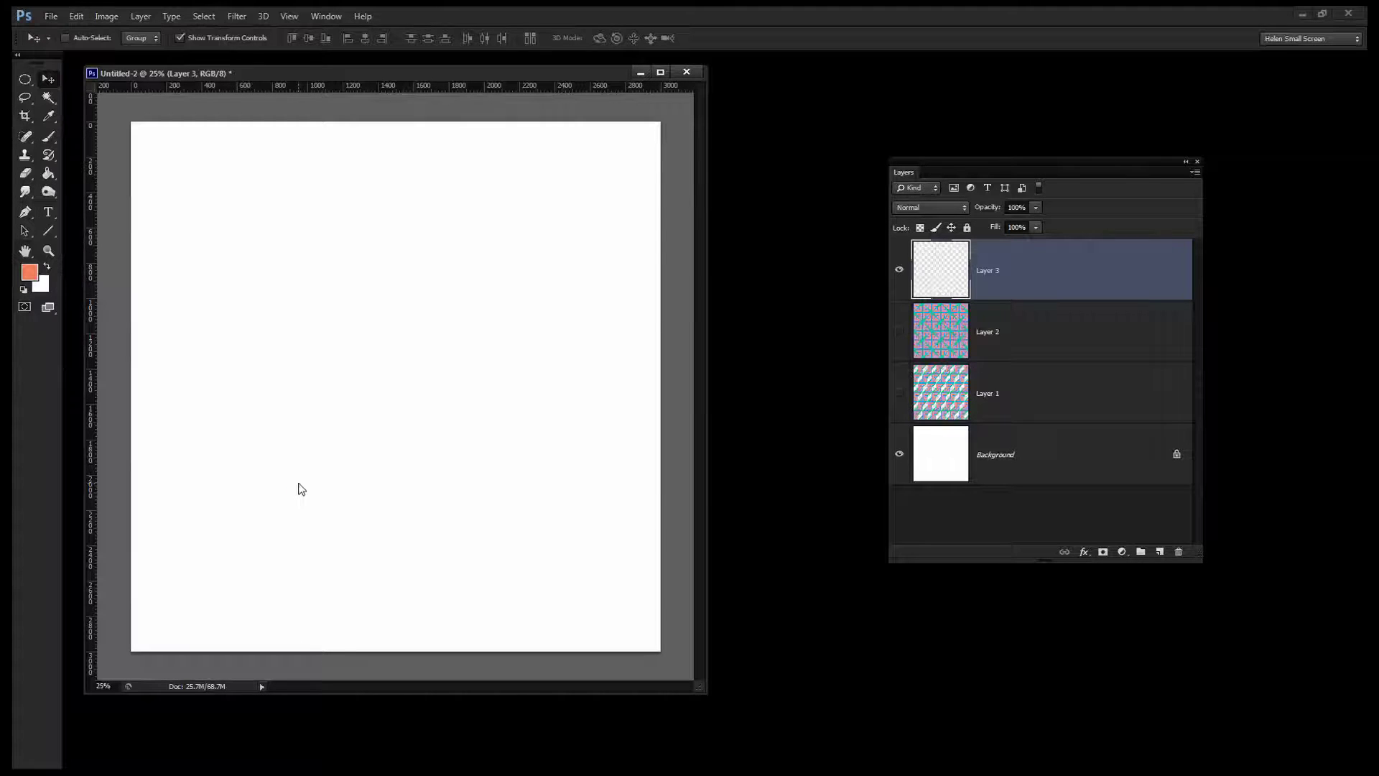
left_click(756, 350)
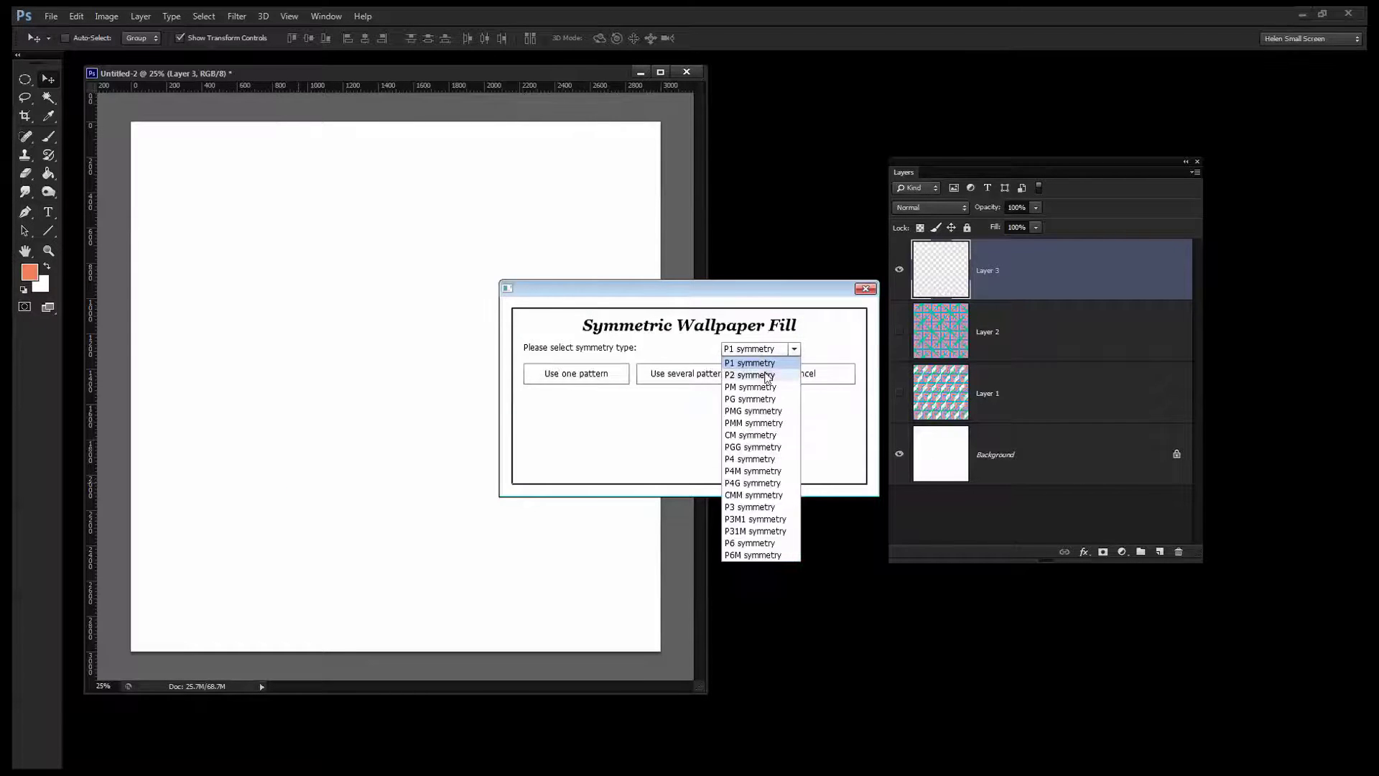
left_click(751, 471)
- Use one pattern, choose the last pink and teal Custom Pattern, and apply the P4M fill
left_click(603, 375)
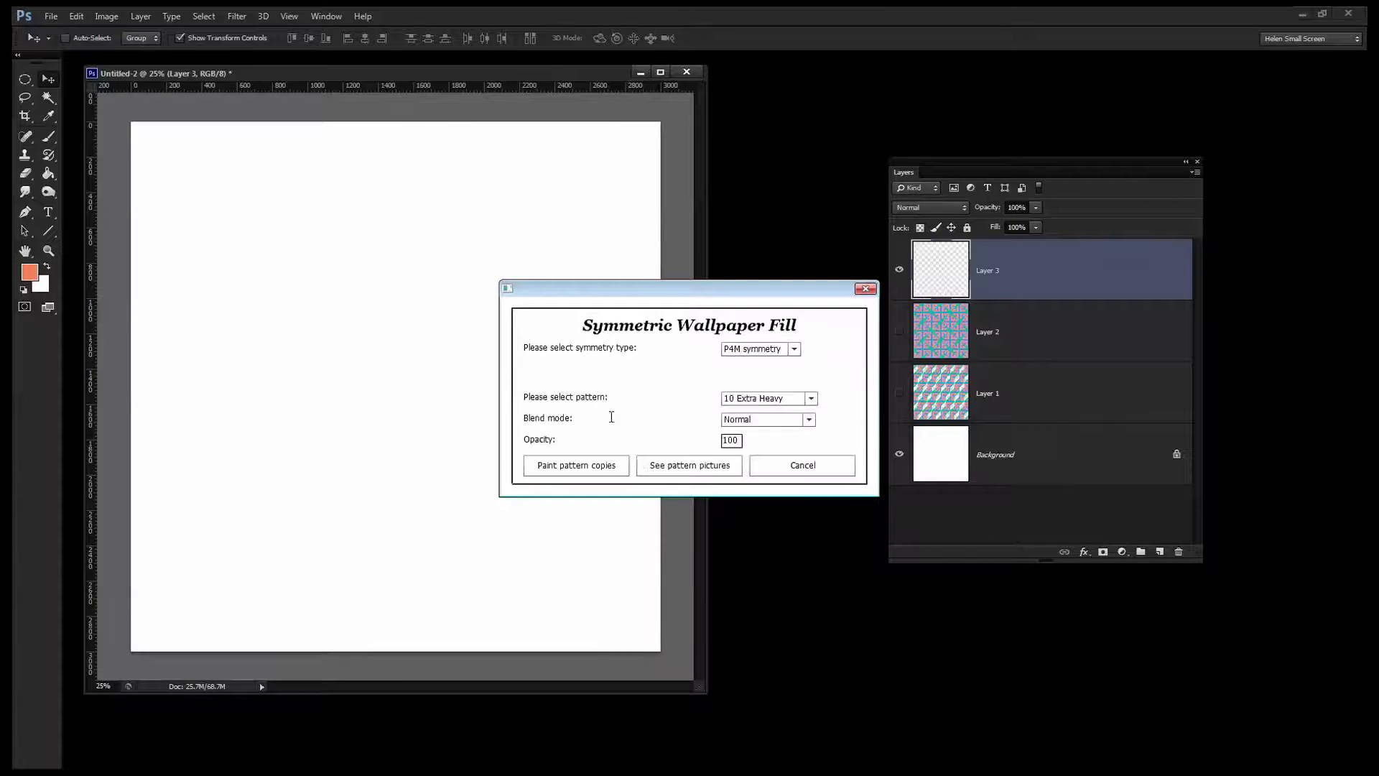
left_click(655, 469)
left_click(533, 237)
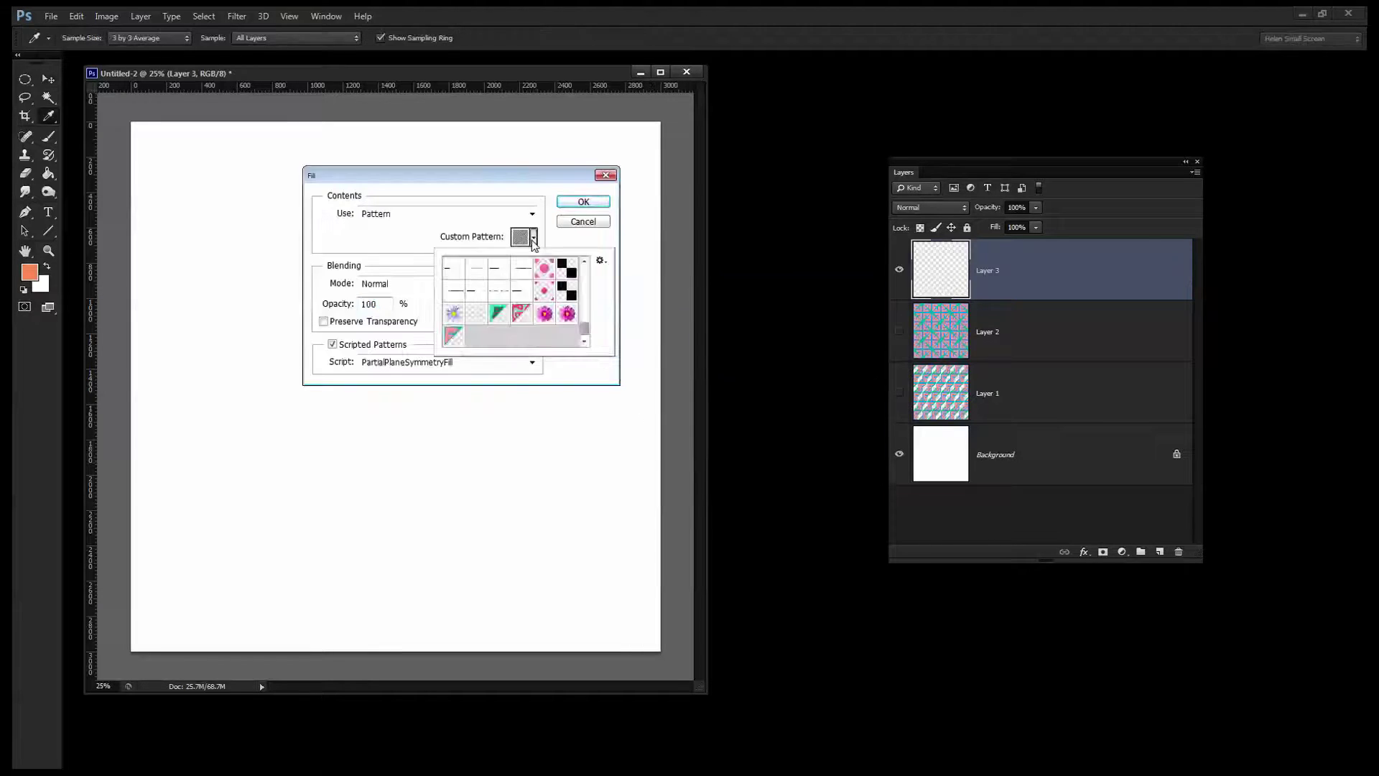
left_click(448, 338)
left_click(575, 202)
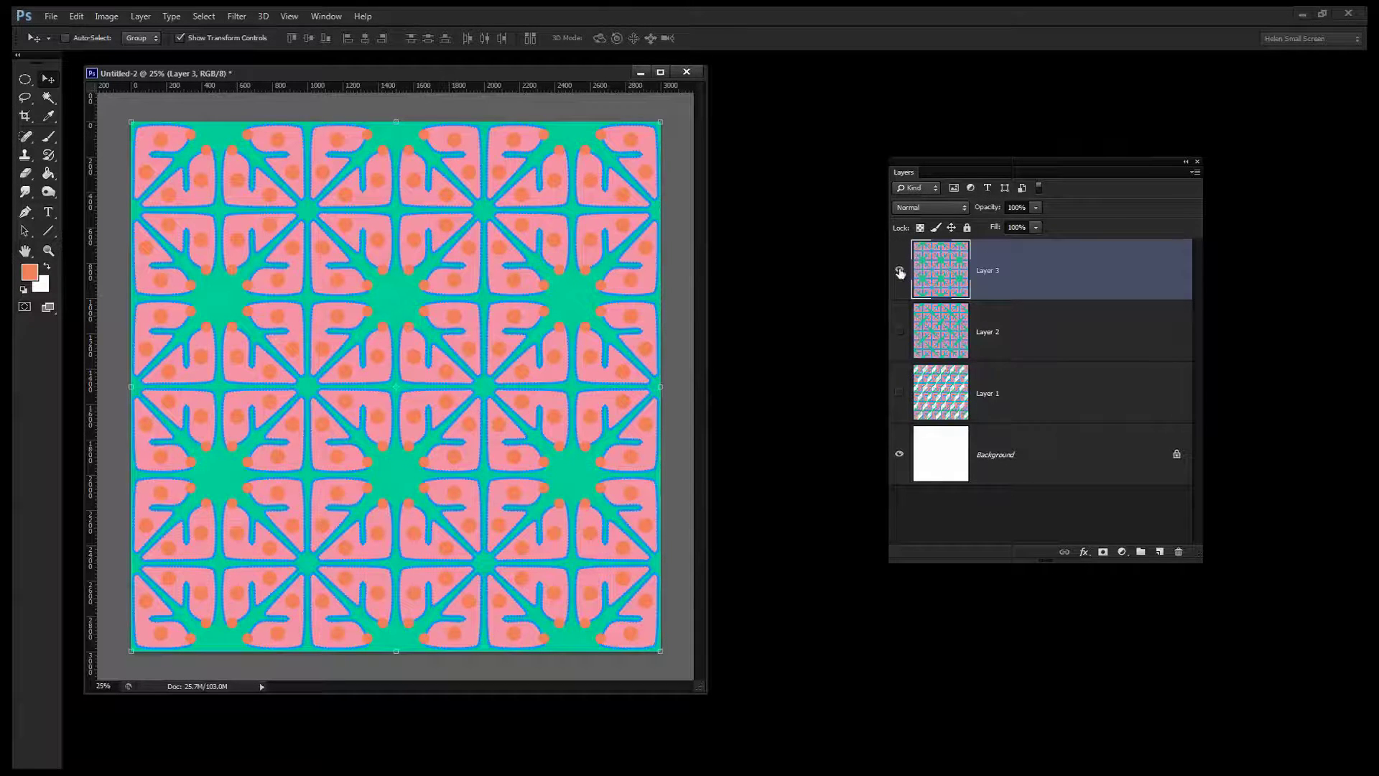
- Compare the PGG, P4G and P4M layers by toggling visibility, leave Layer 3 shown, then switch to Chrome
left_click(900, 271)
left_click(898, 332)
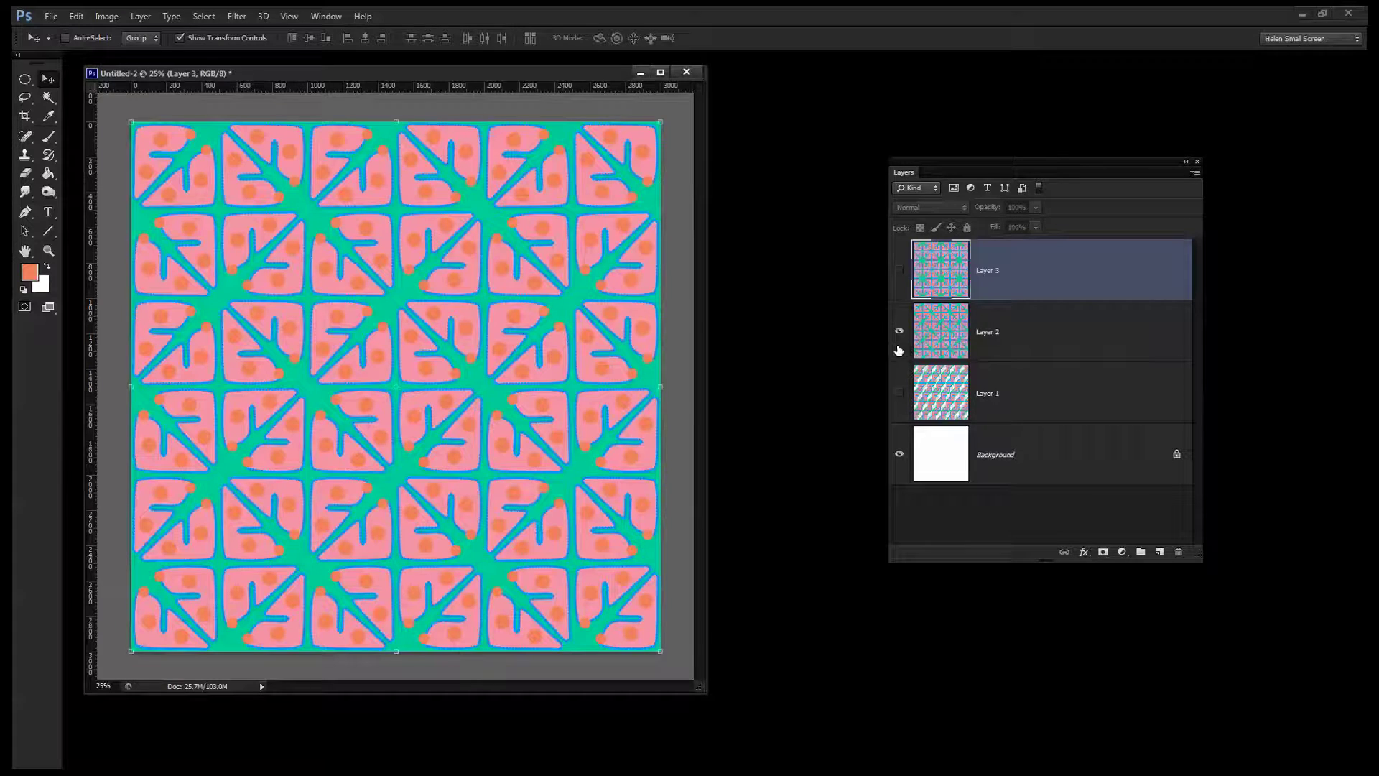
left_click(900, 332)
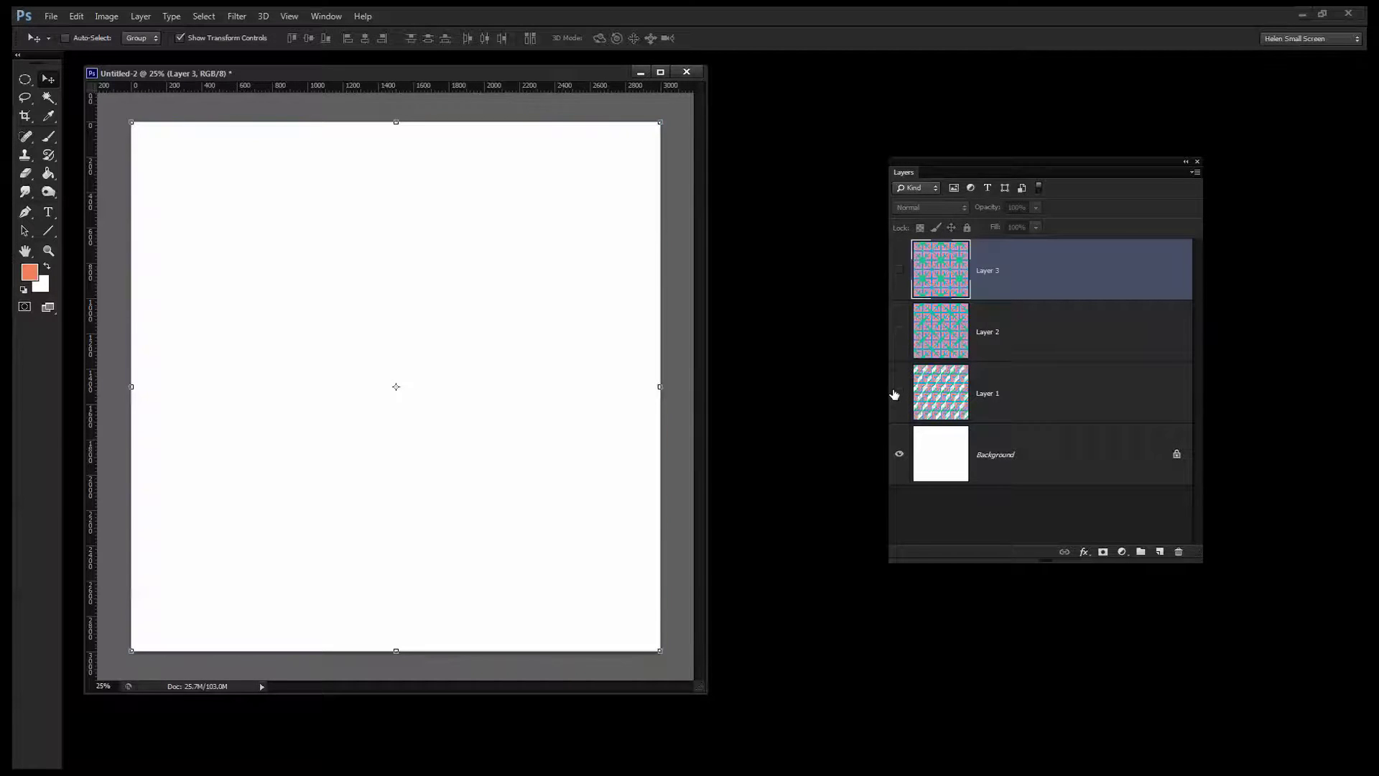
left_click(899, 393)
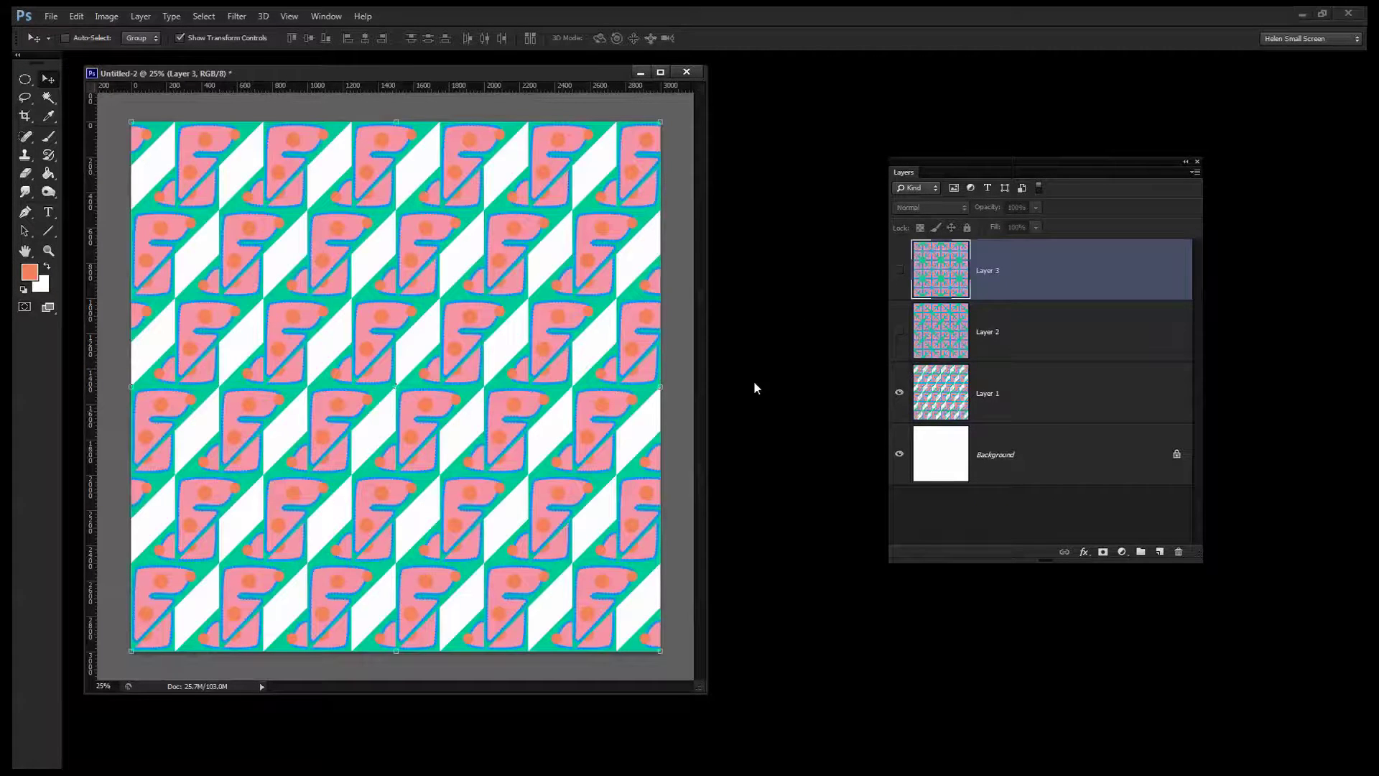
left_click(898, 333)
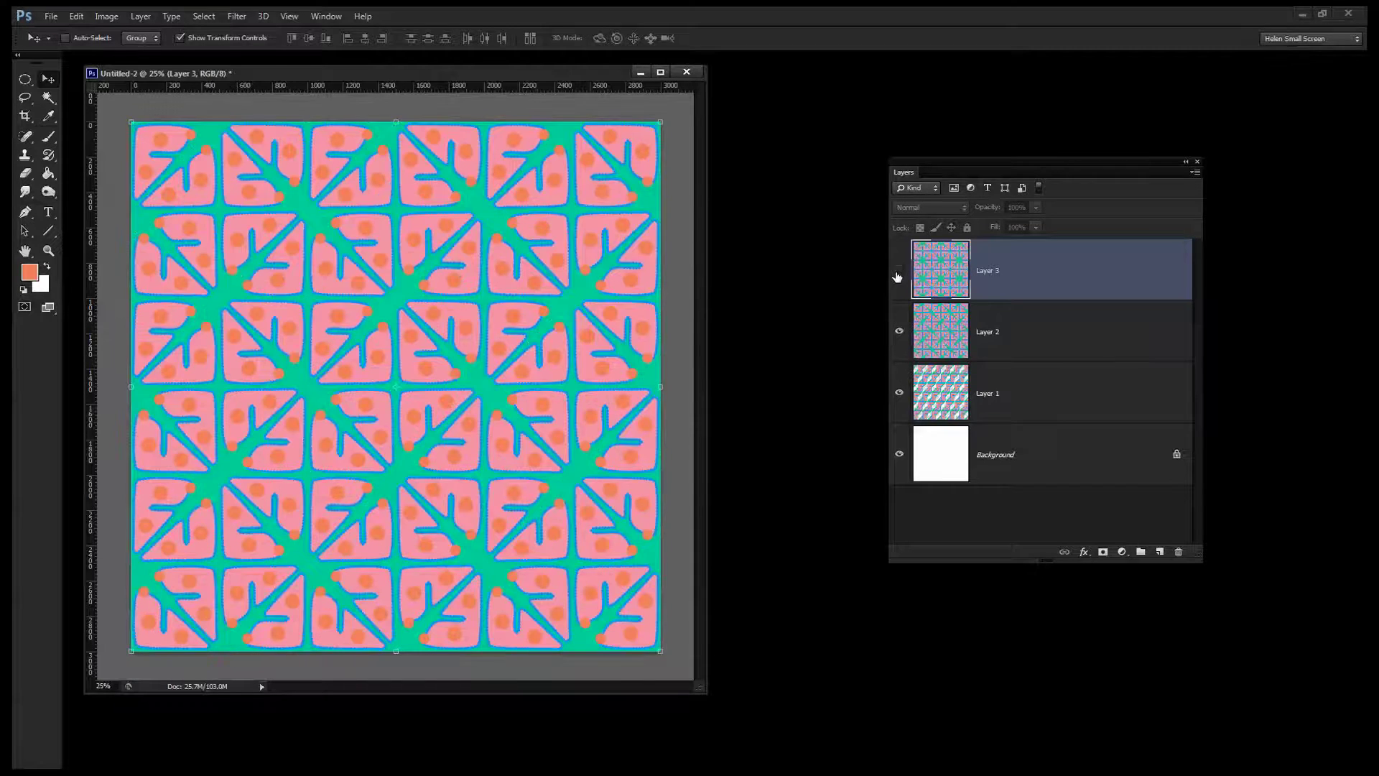
left_click(899, 270)
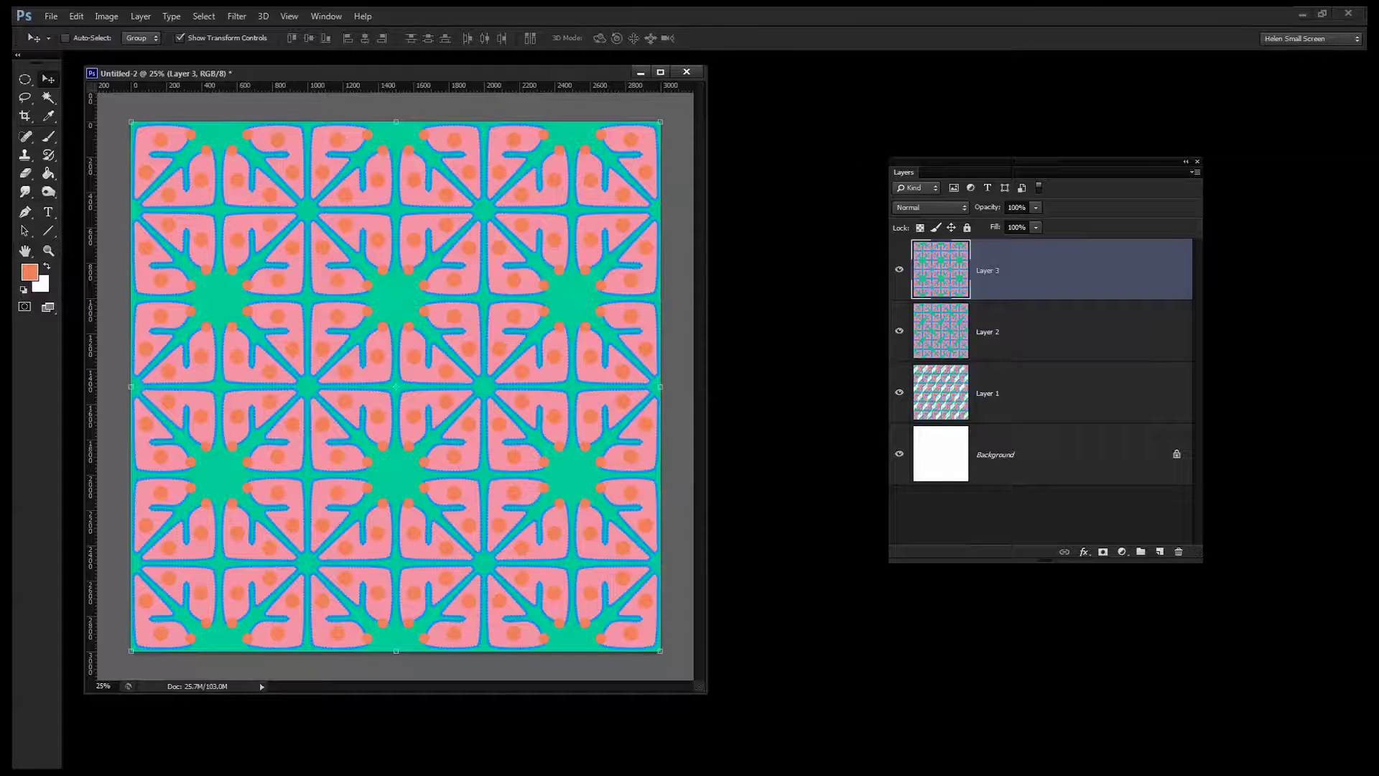
key("alt+Tab")
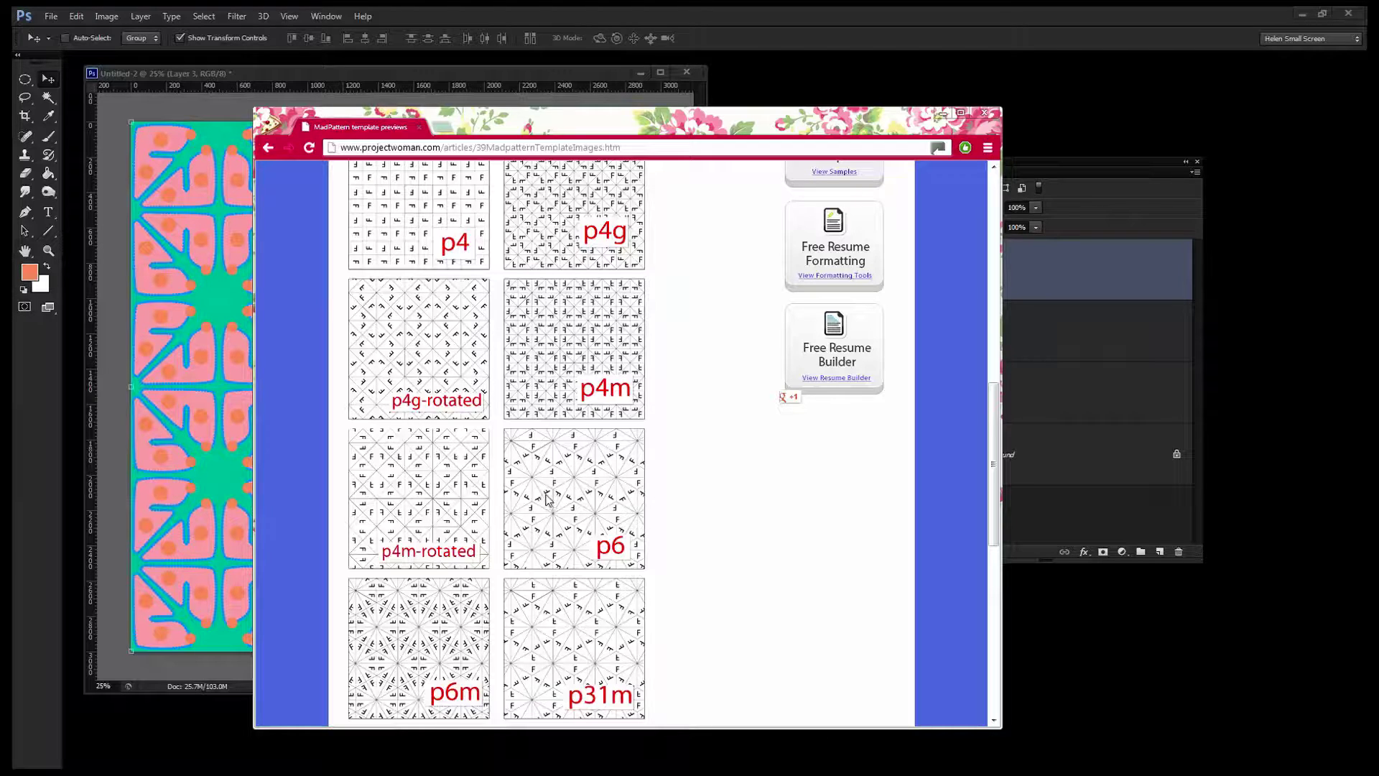
- Scroll up through the MadPattern previews and back down, then minimize Chrome to show the P4M wallpaper
scroll(442, 335, "up", 2)
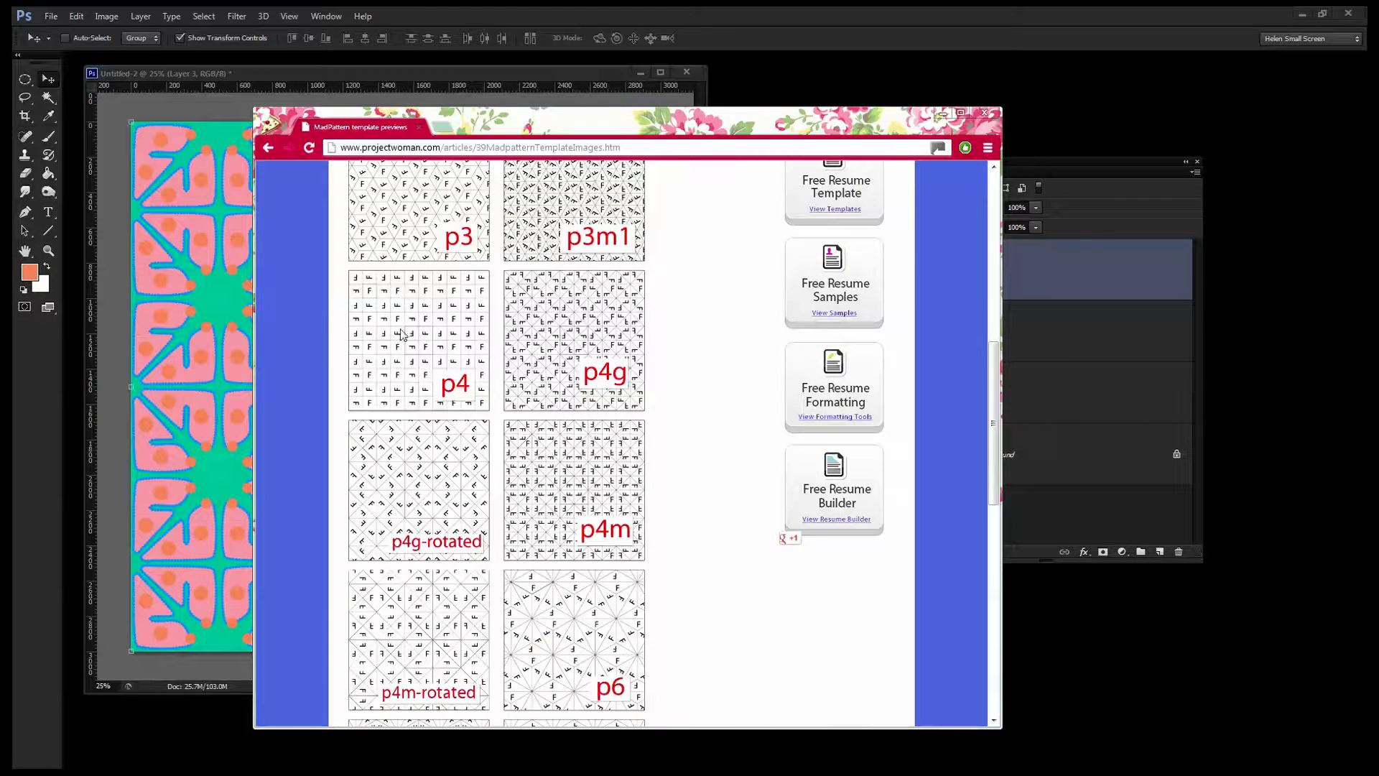
scroll(452, 347, "up", 1)
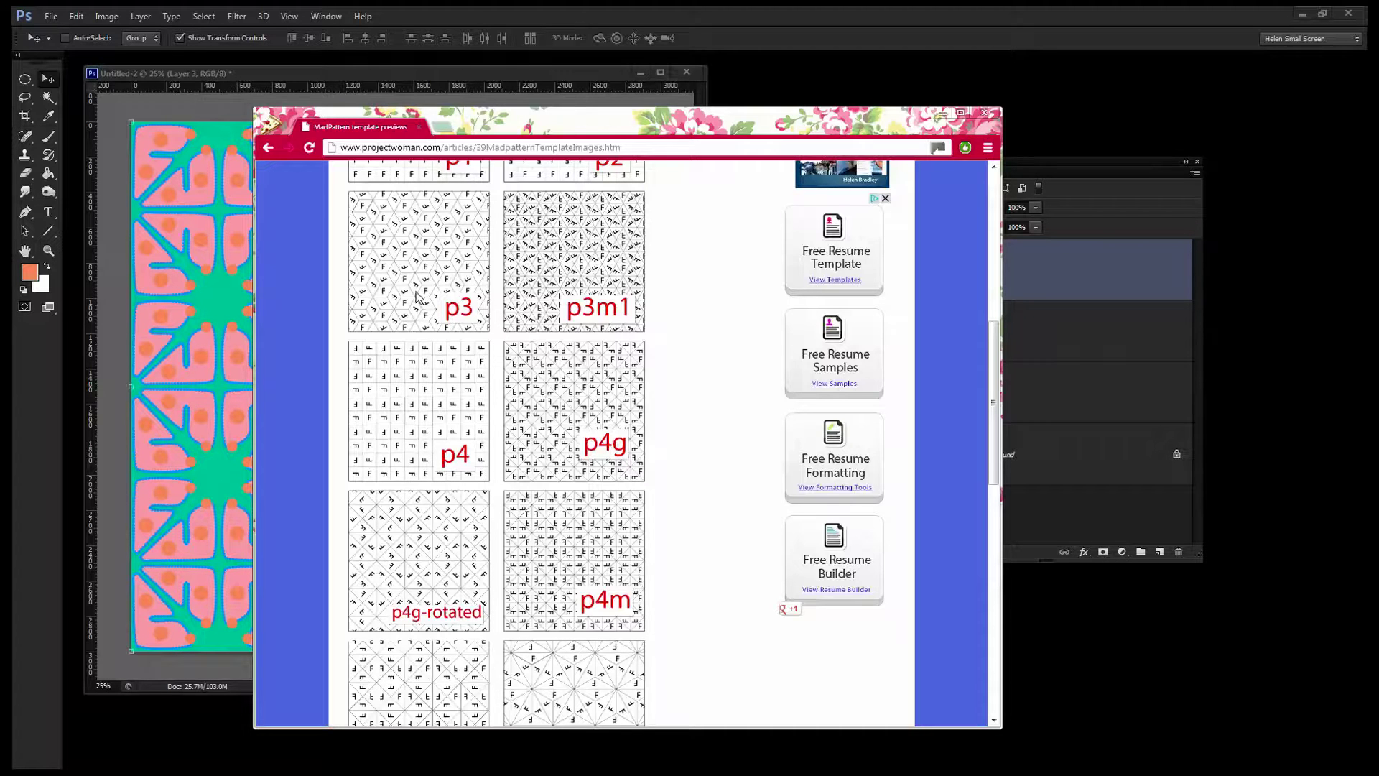
scroll(417, 296, "up", 4)
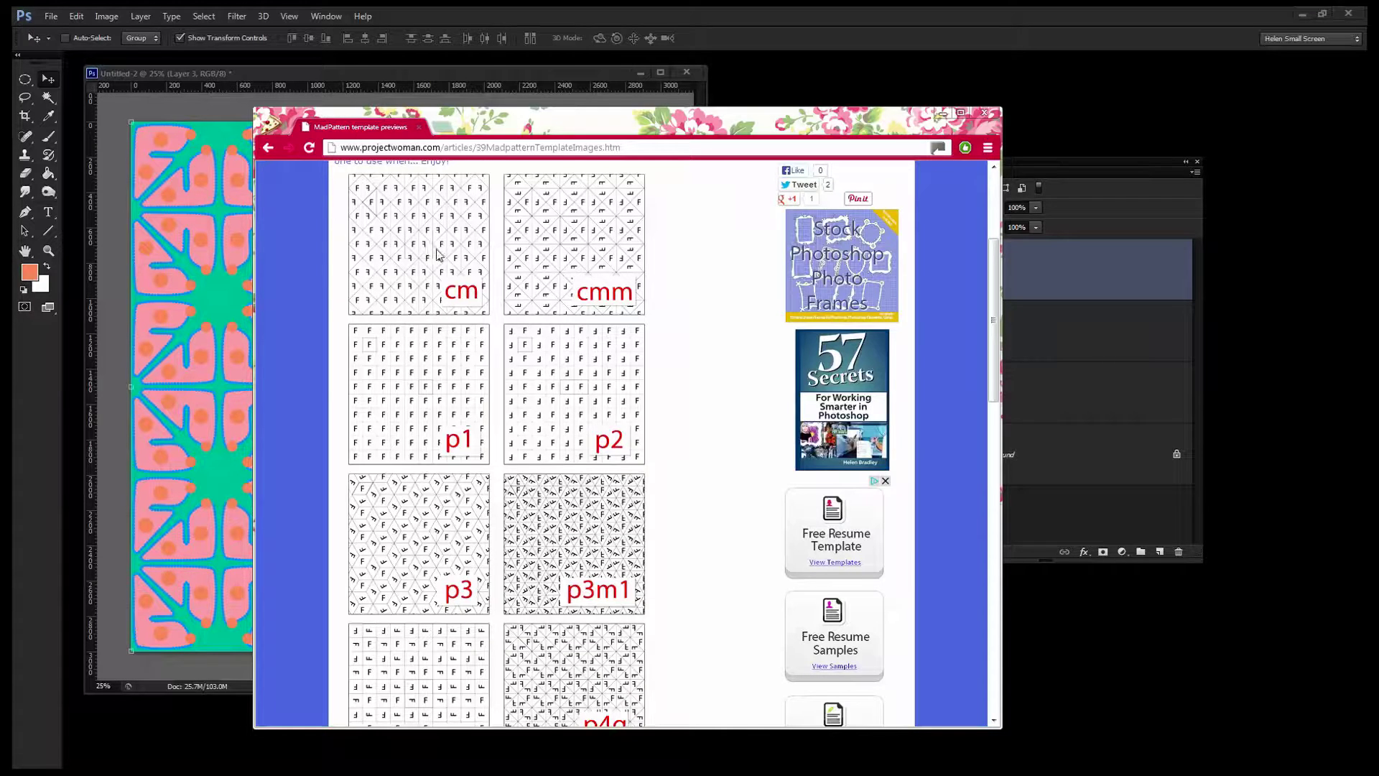
scroll(440, 255, "up", 1)
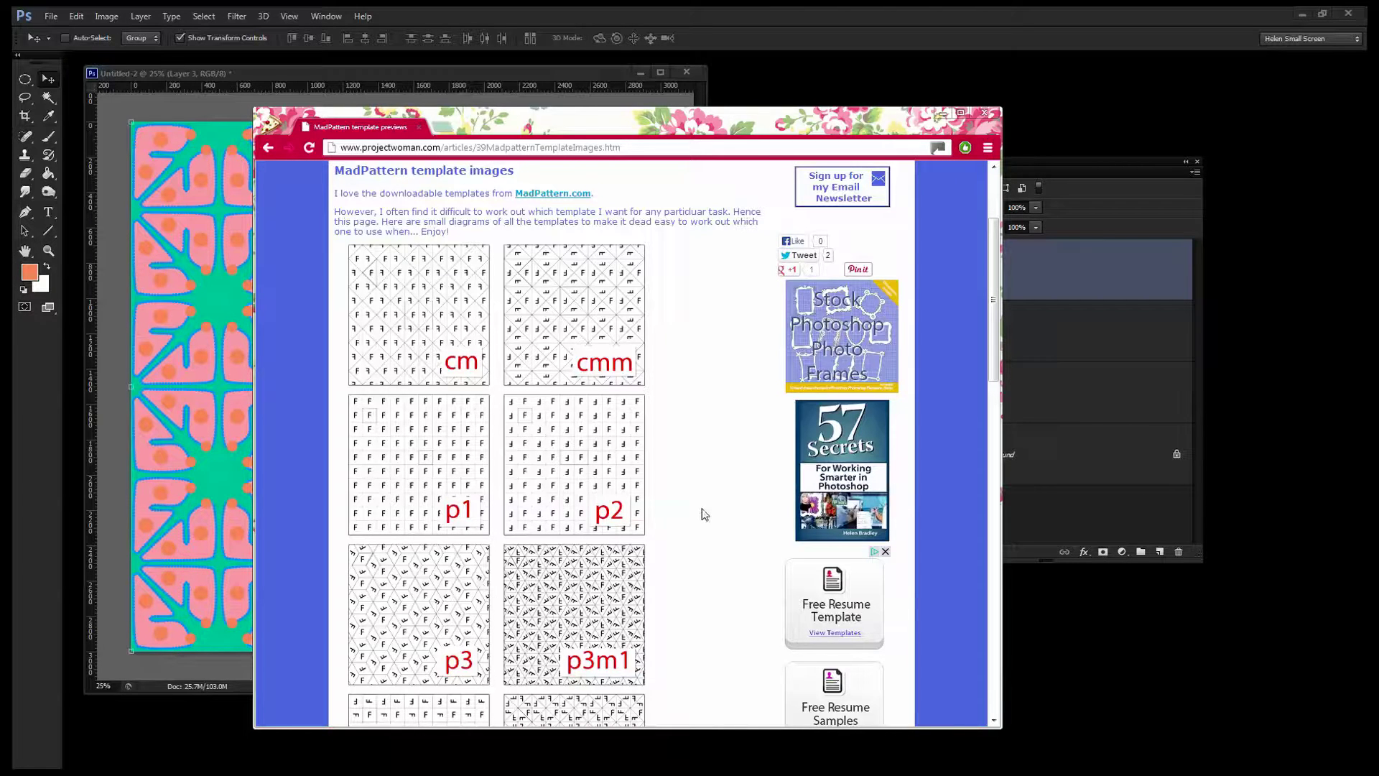
scroll(698, 502, "down", 1)
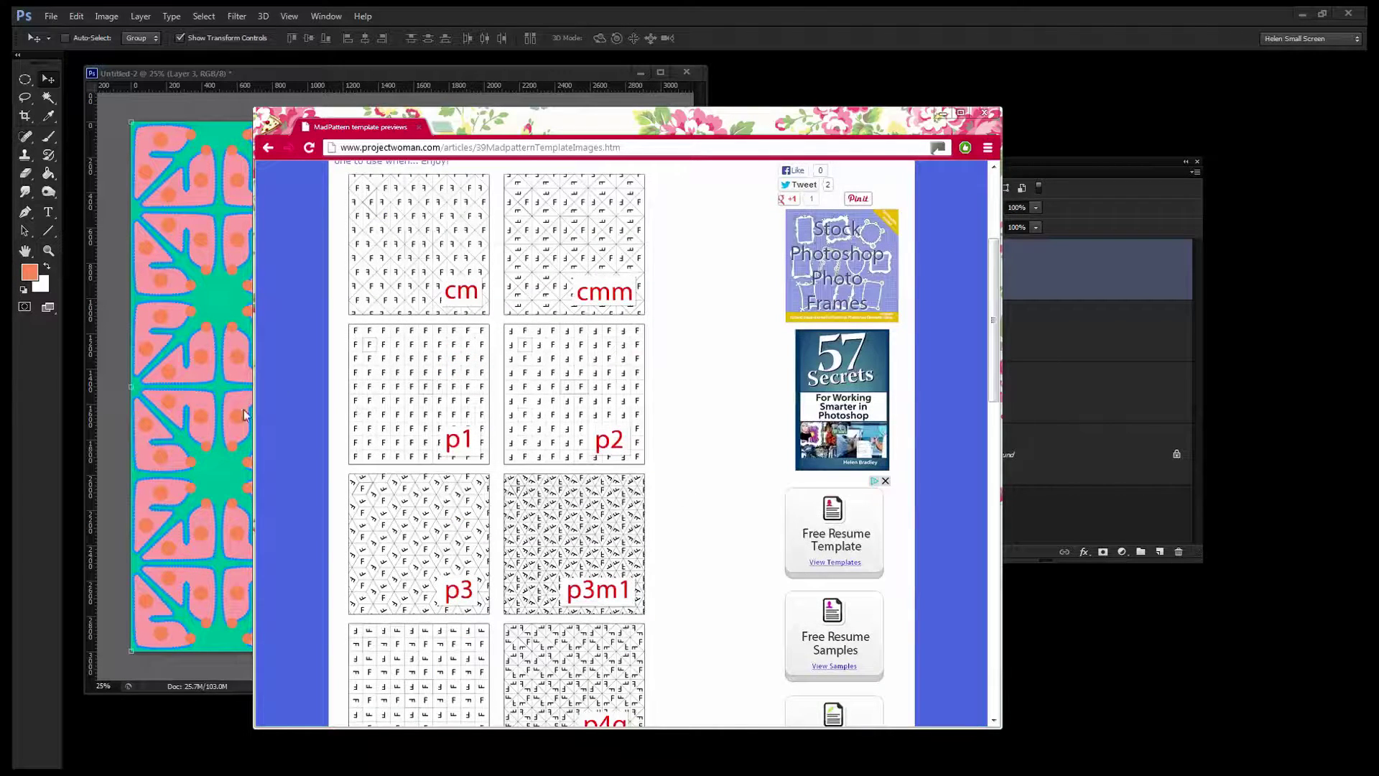
scroll(665, 425, "down", 1)
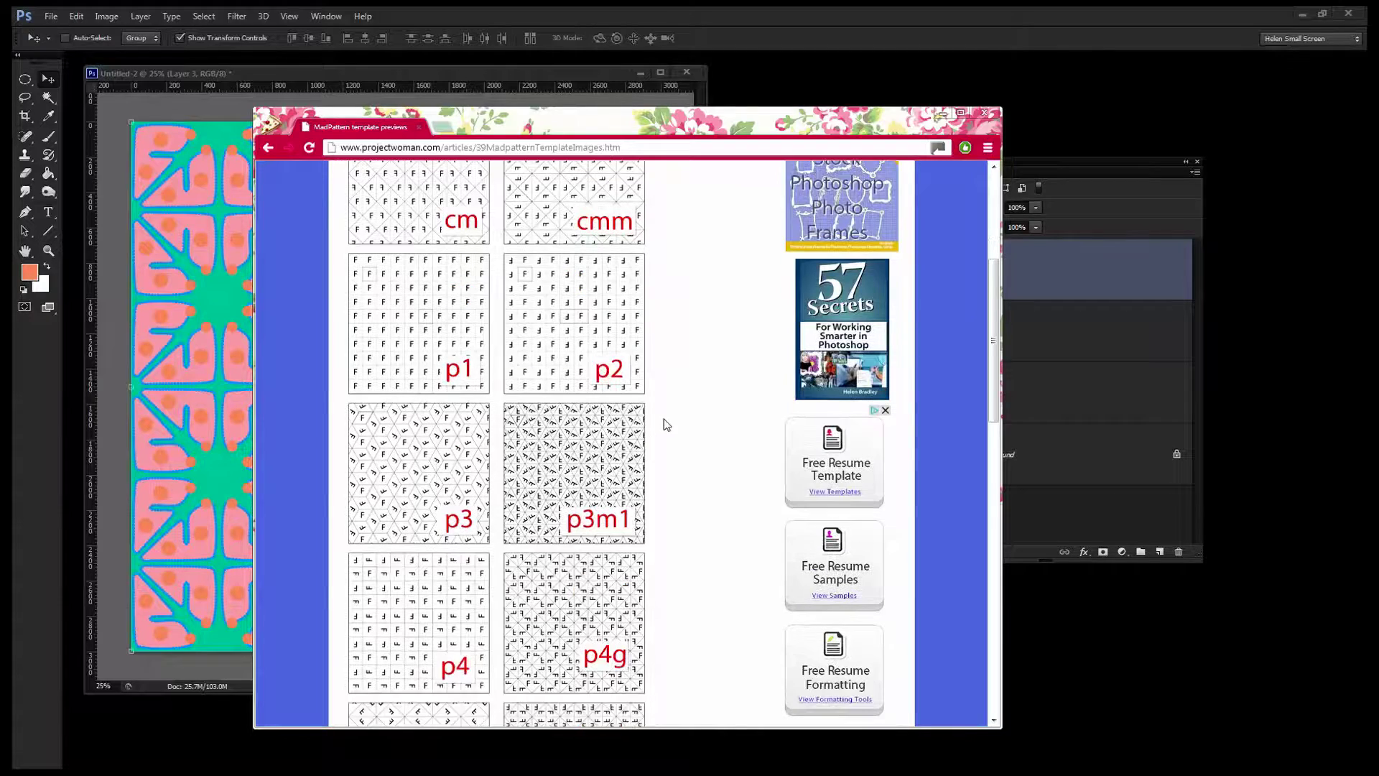
scroll(664, 425, "down", 5)
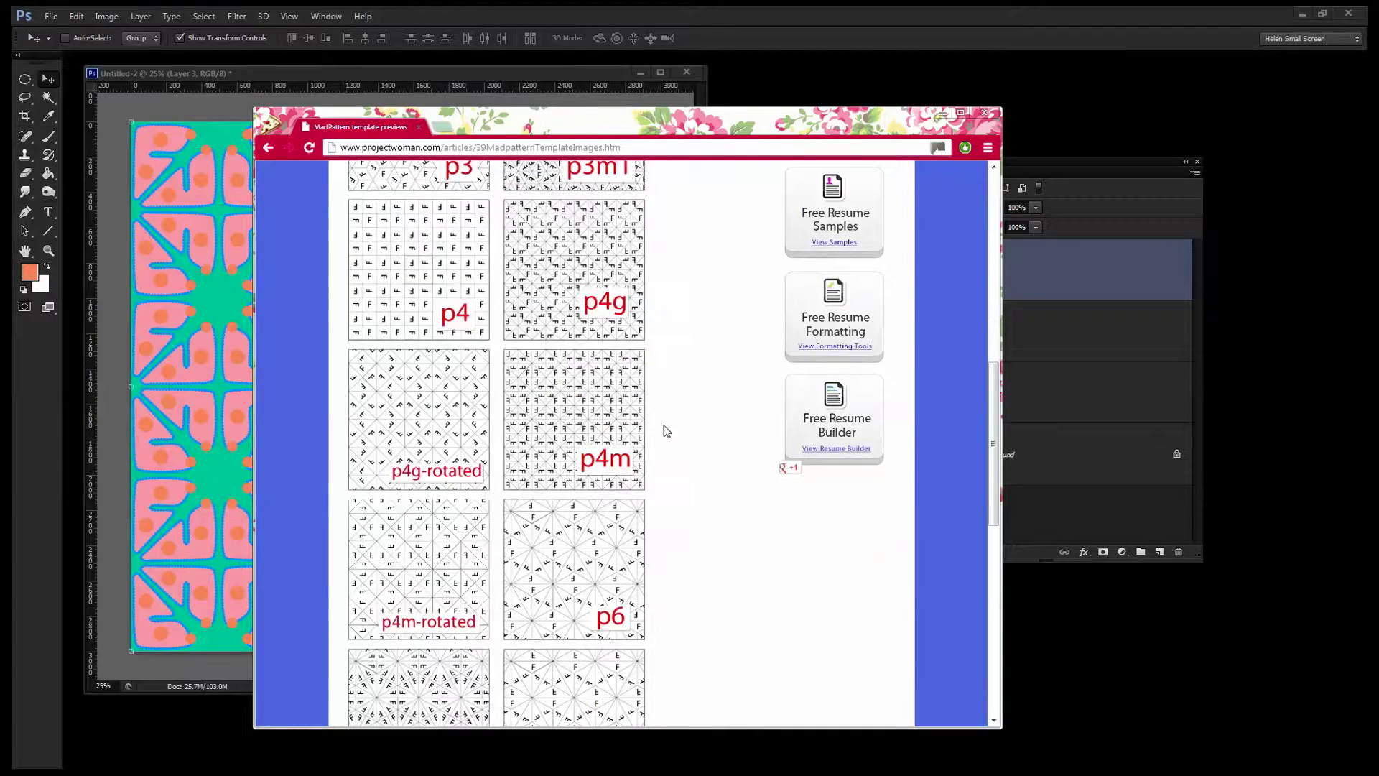
scroll(666, 431, "down", 3)
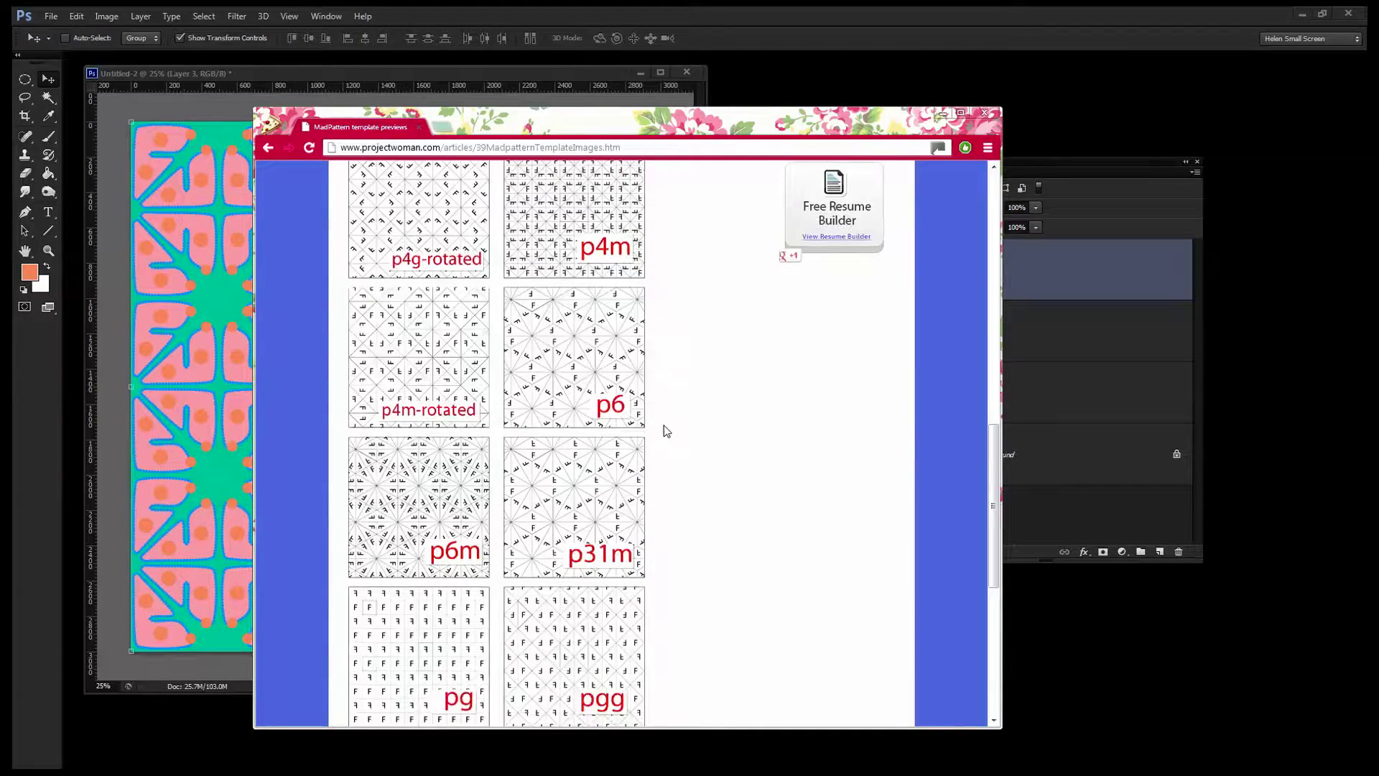
left_click(945, 116)
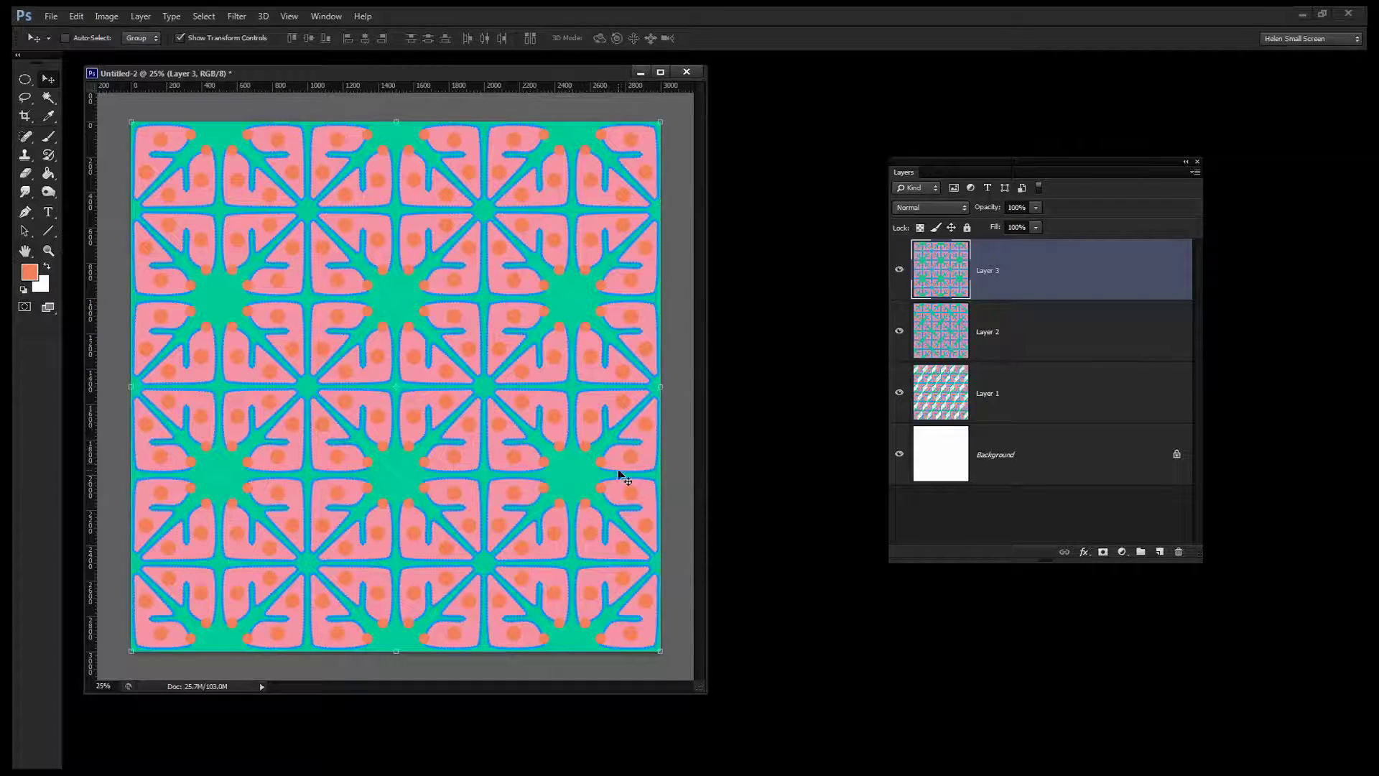
- Add a Hue/Saturation 1 adjustment layer with hue -154 over the P4M wallpaper
left_click(899, 271)
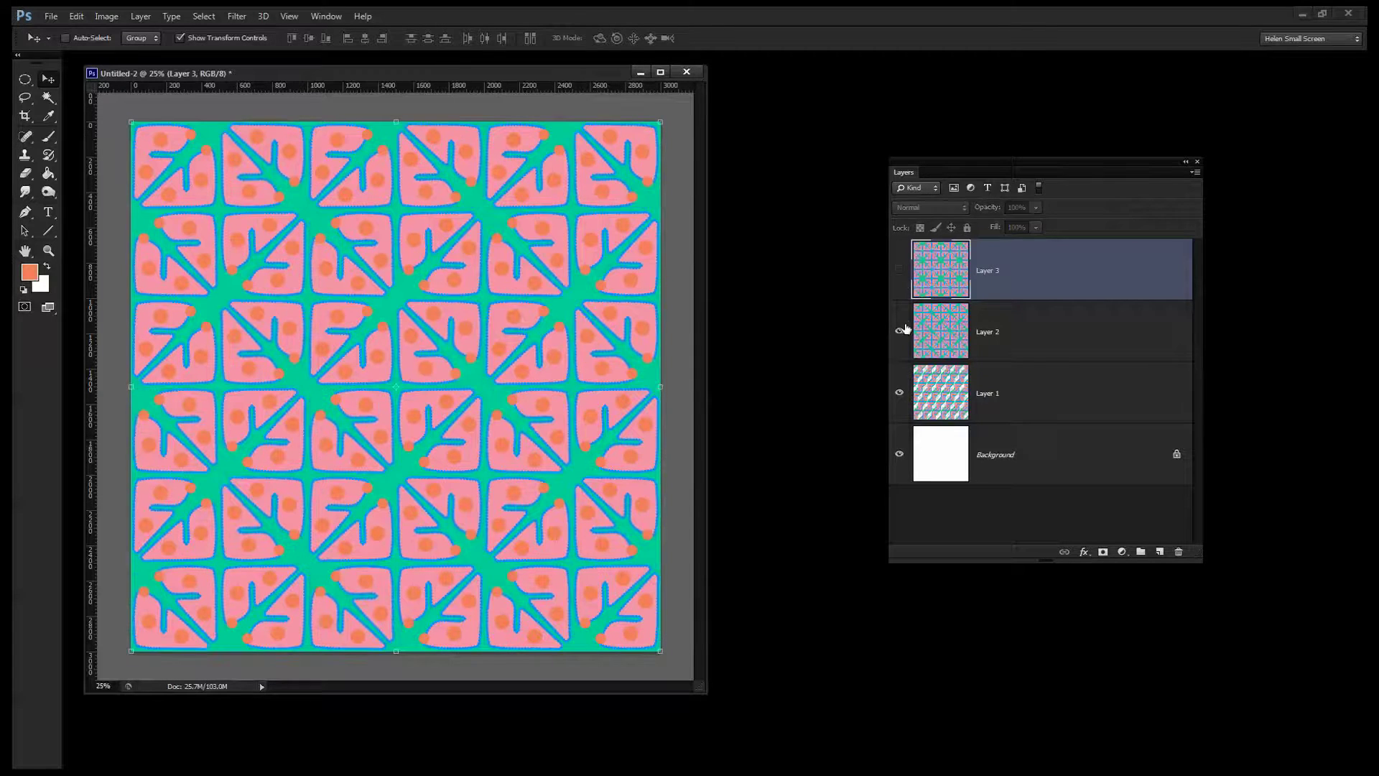
left_click(900, 271)
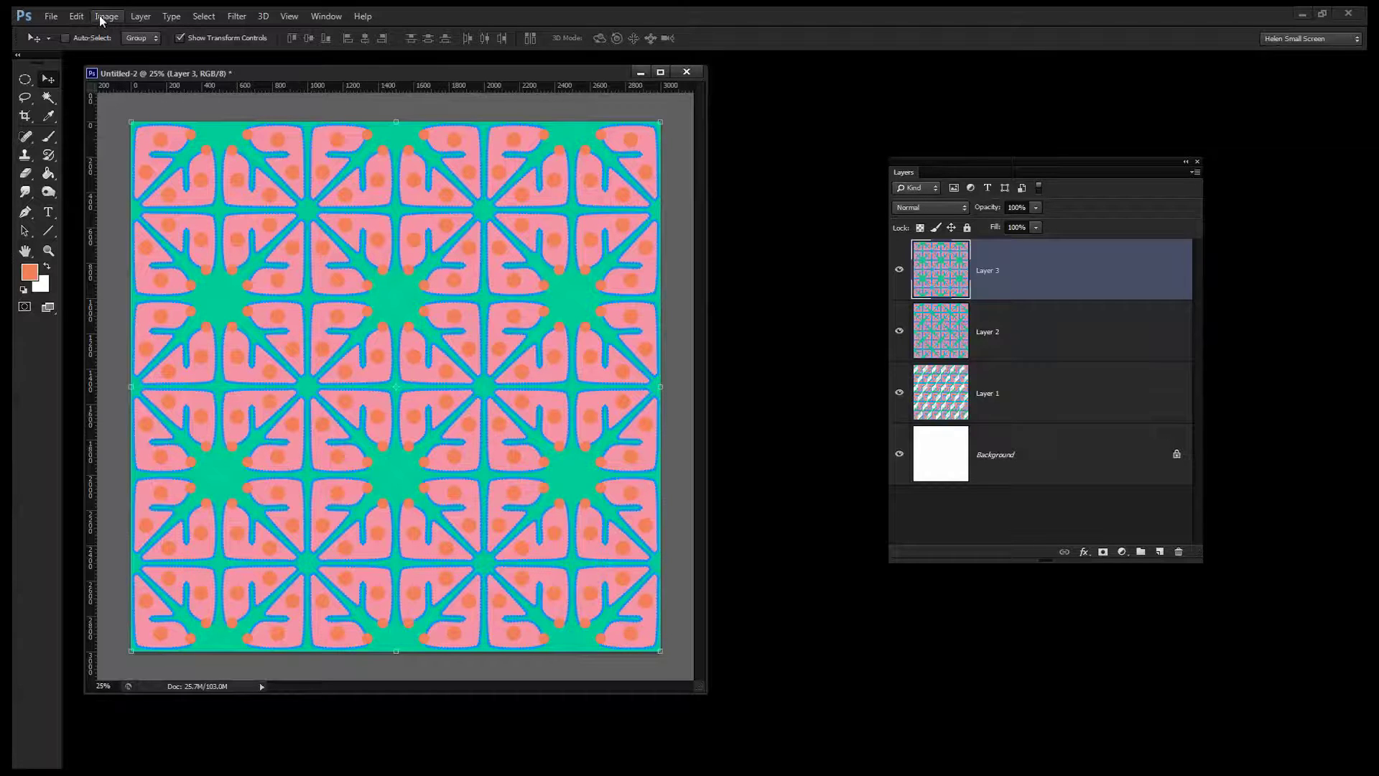
left_click(140, 15)
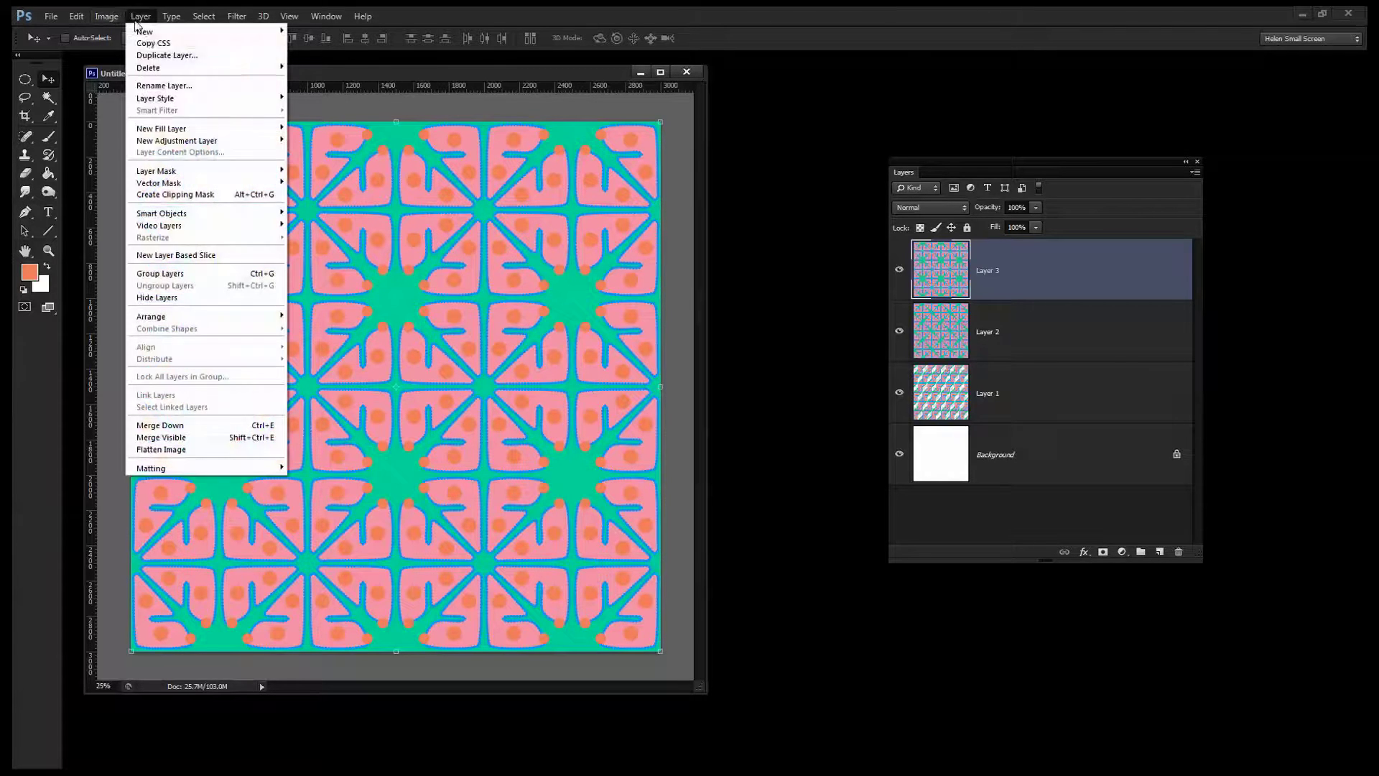
mouse_move(221, 142)
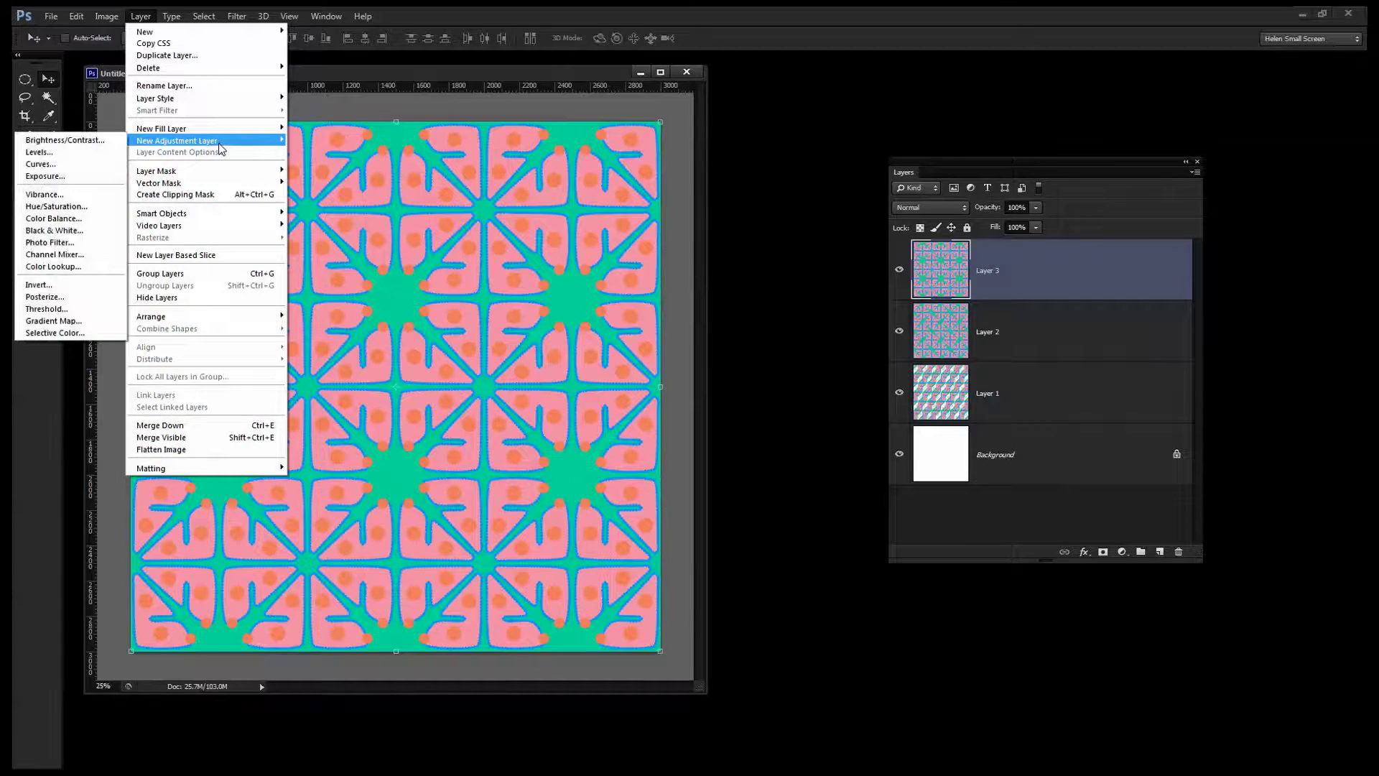
left_click(98, 214)
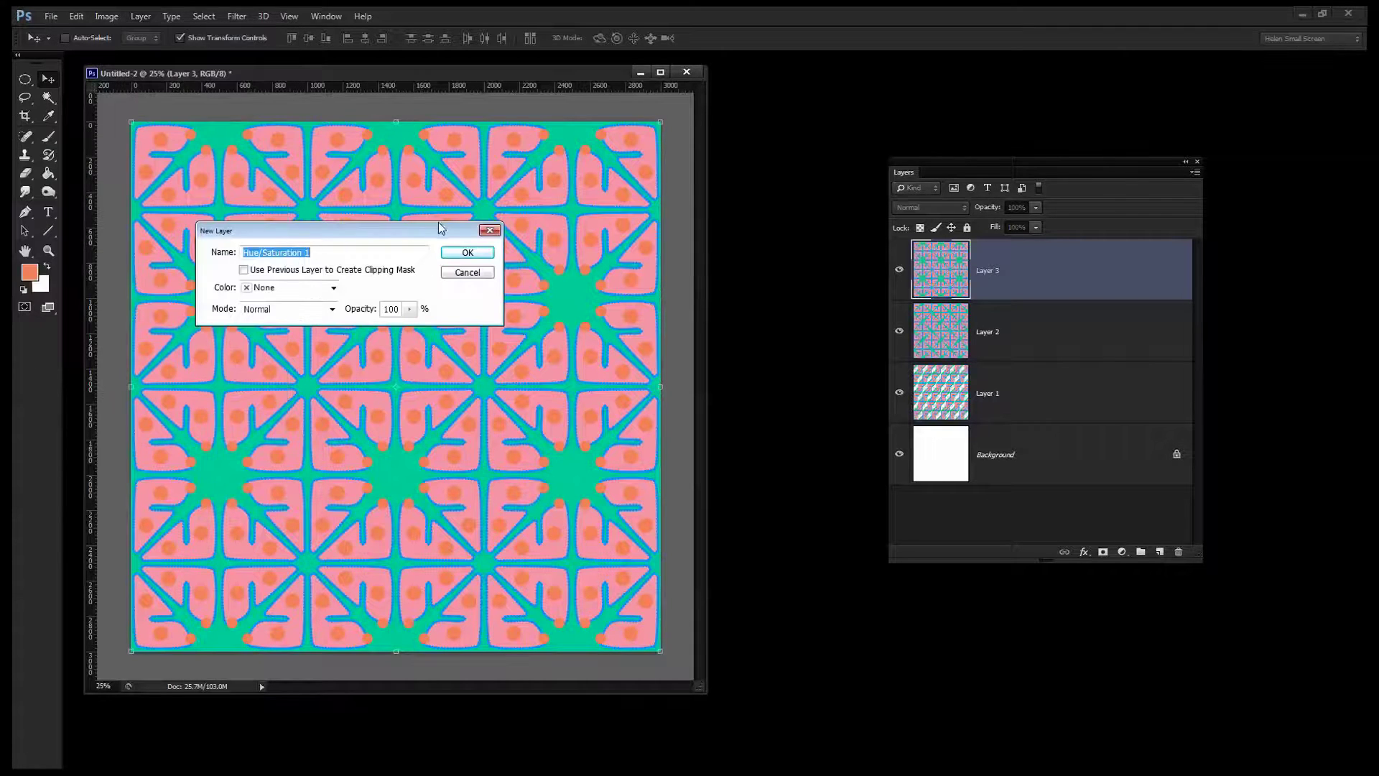
left_click(468, 272)
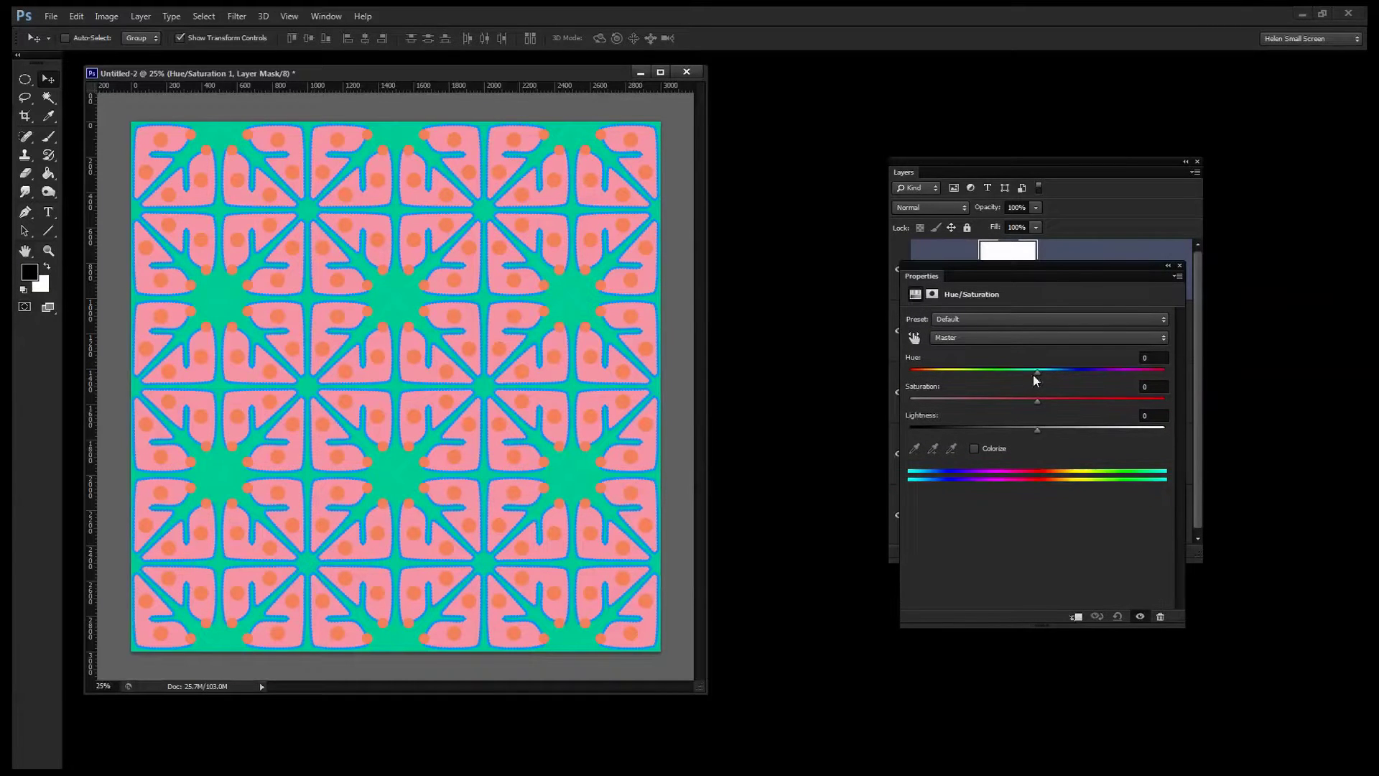
left_click_drag(1036, 373, 993, 373)
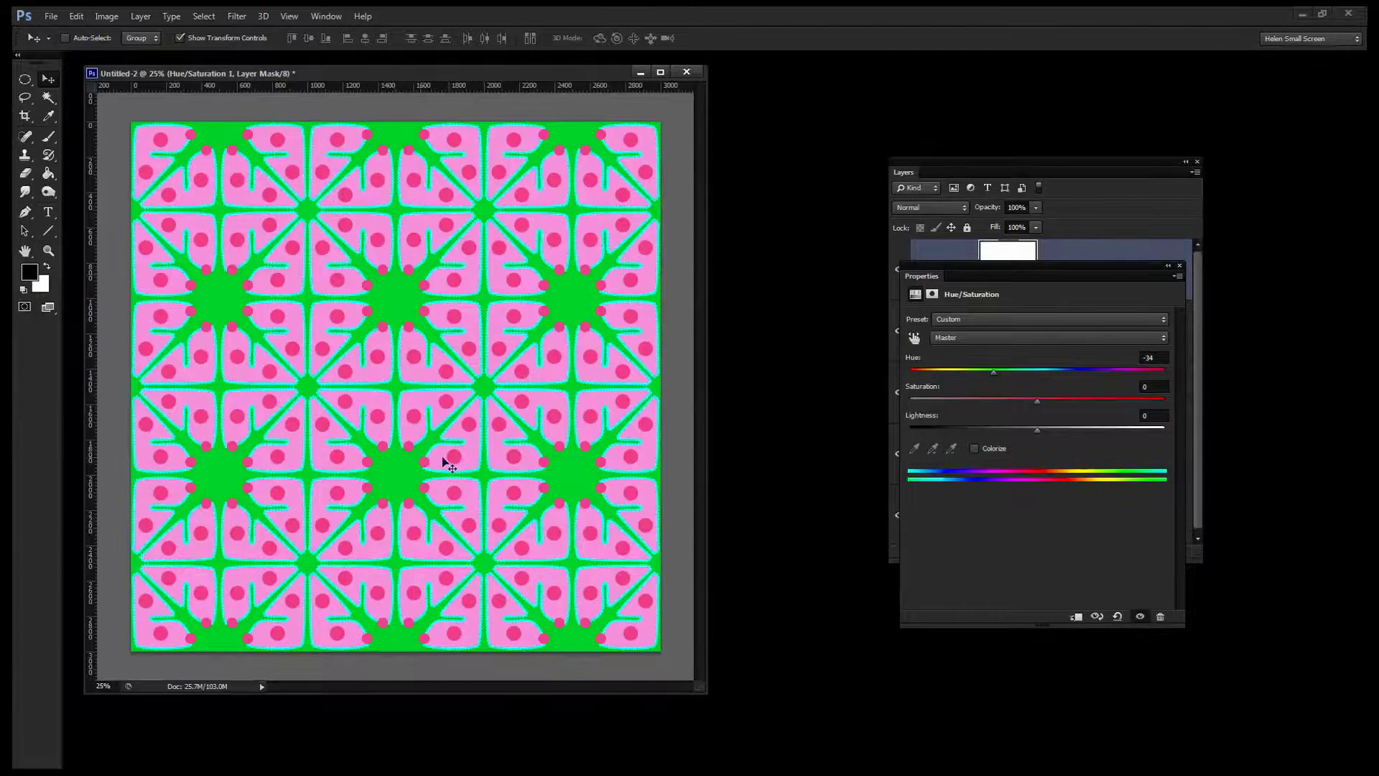
left_click_drag(994, 372, 923, 372)
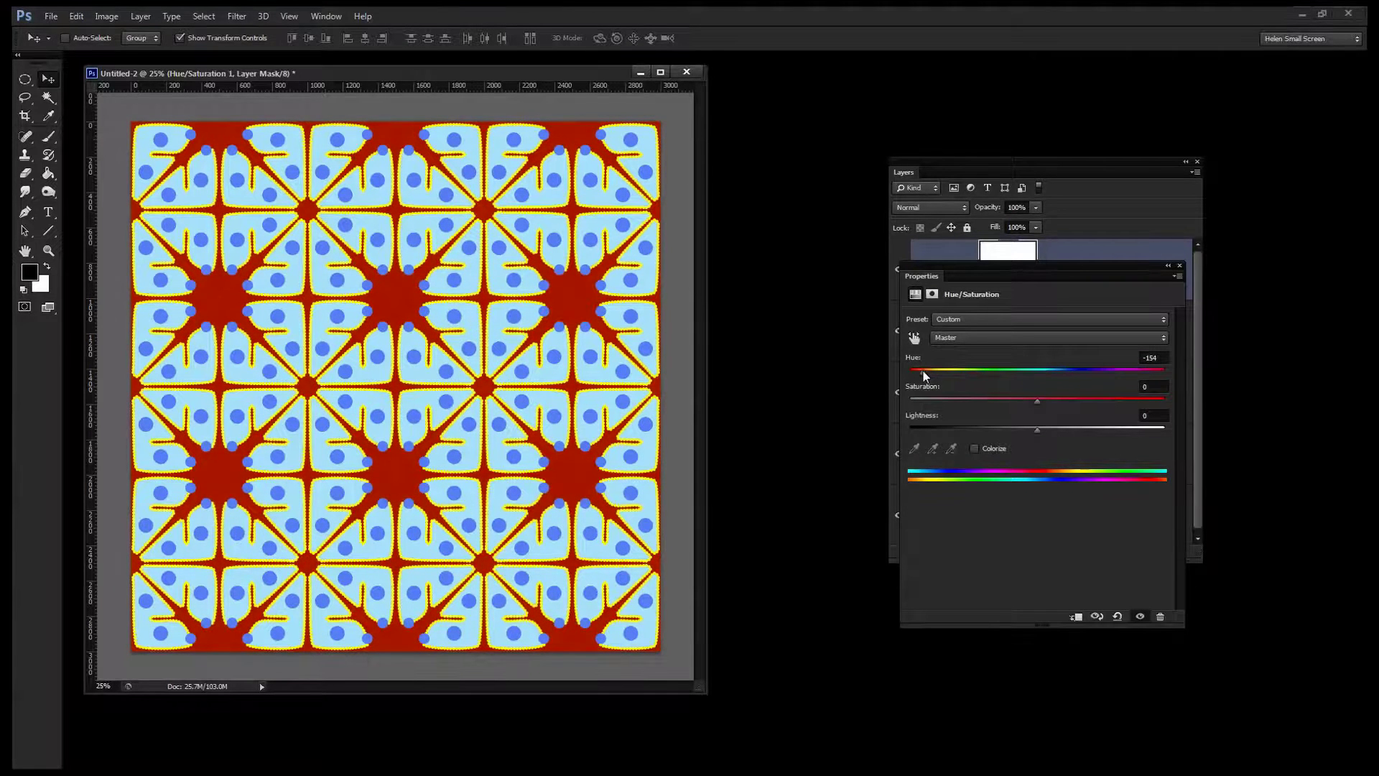
left_click(1180, 265)
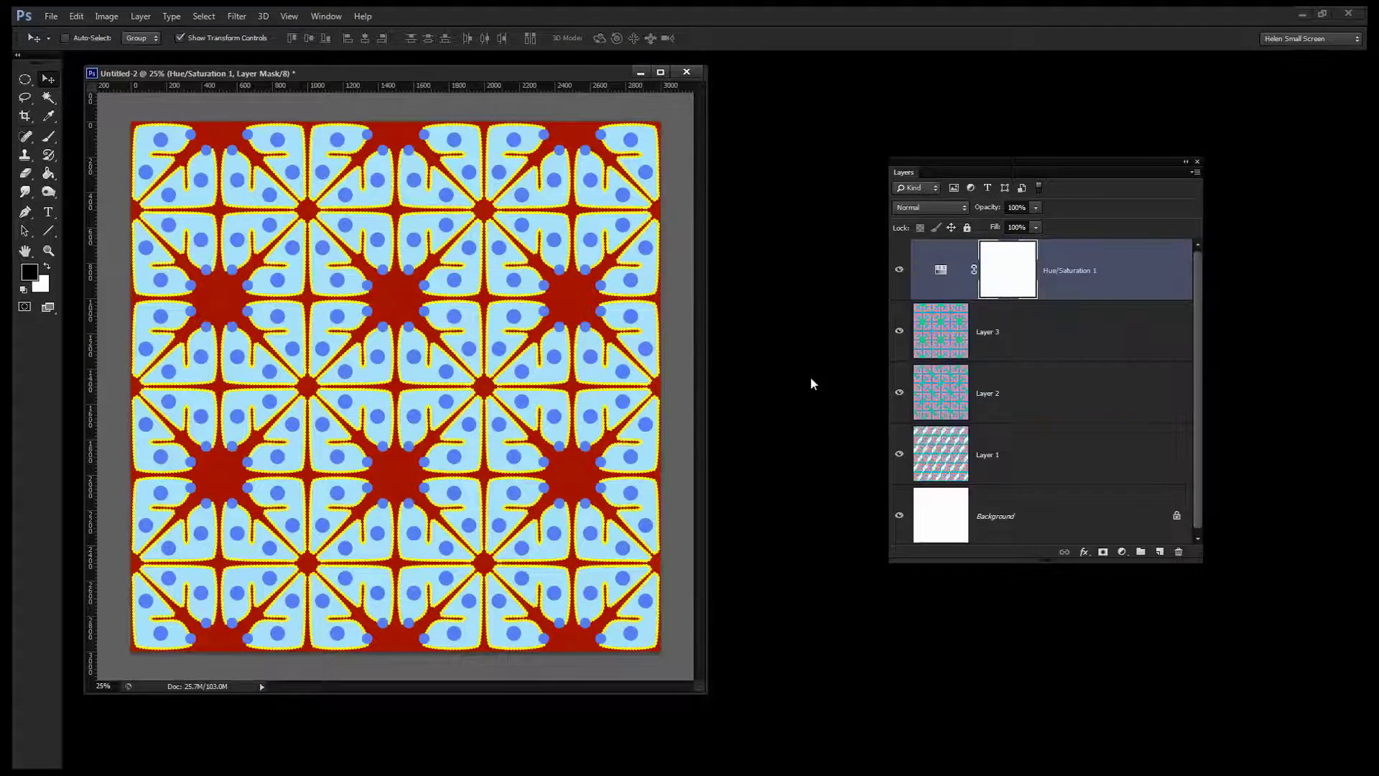
- Add a Curves adjustment layer named Curves 1 above Hue/Saturation 1
left_click(138, 16)
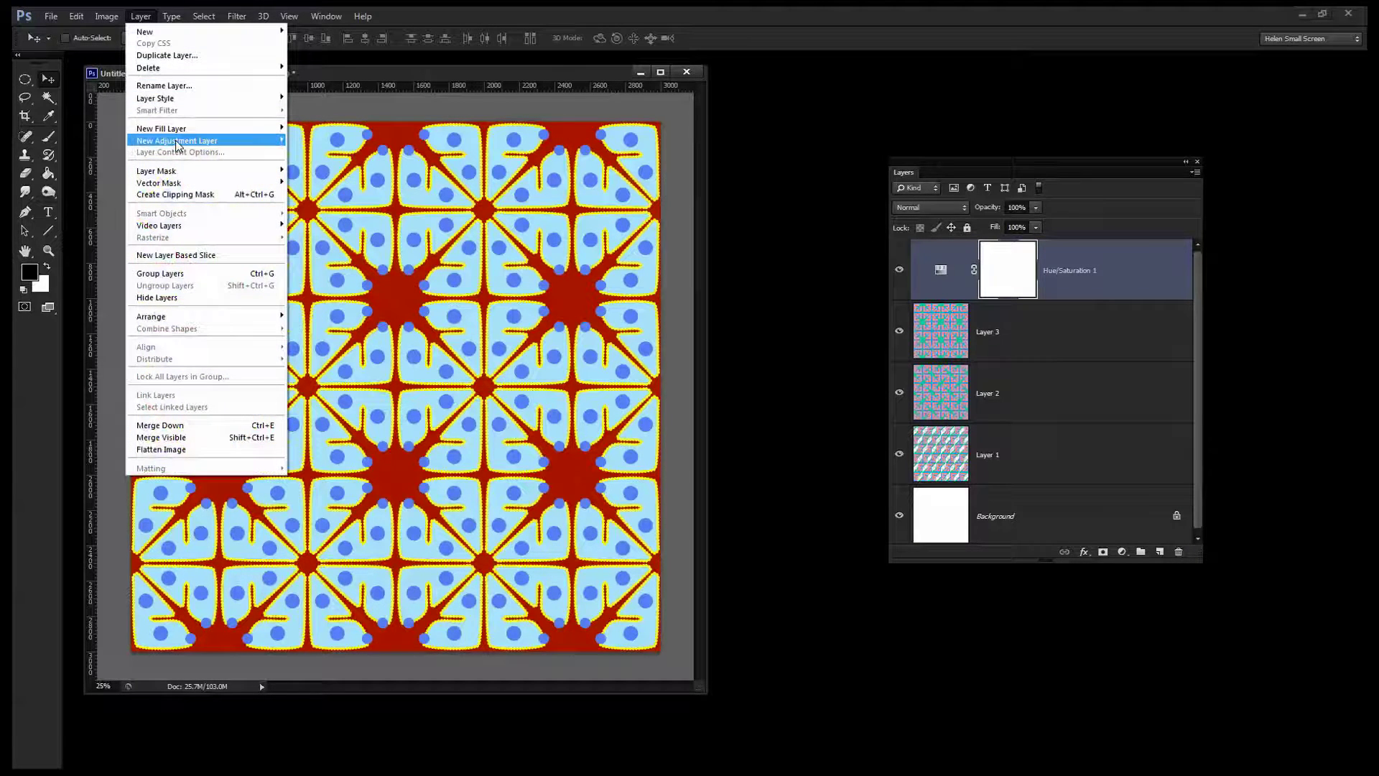
mouse_move(165, 141)
left_click(89, 168)
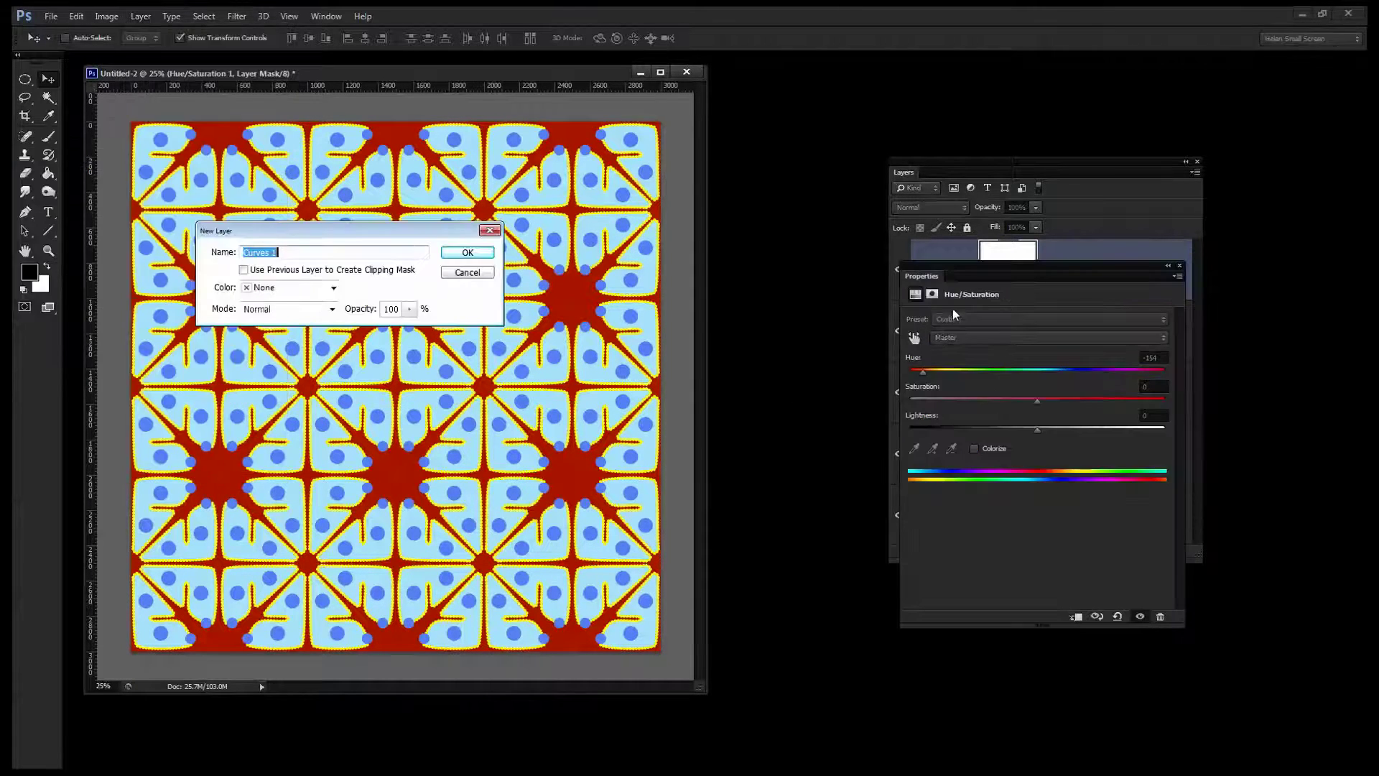
left_click(467, 252)
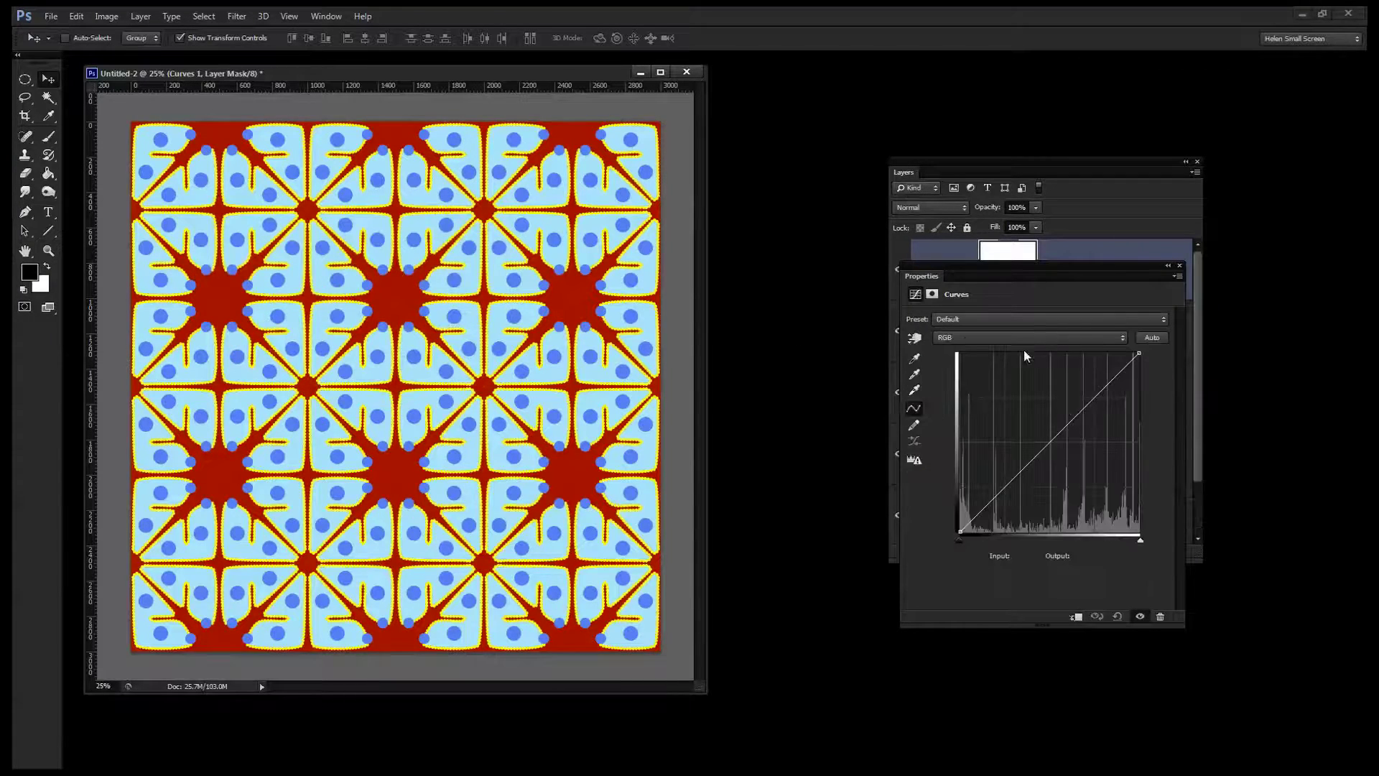
- Bend the tone curve into a wavy S-shape, turning the pattern lime green, pale blue and violet
left_click(1083, 408)
mouse_move(1083, 408)
left_mouse_down()
mouse_move(1083, 380)
mouse_move(1068, 442)
mouse_move(1039, 410)
mouse_move(1089, 391)
mouse_move(1073, 472)
left_mouse_up()
left_click_drag(1035, 410, 1089, 452)
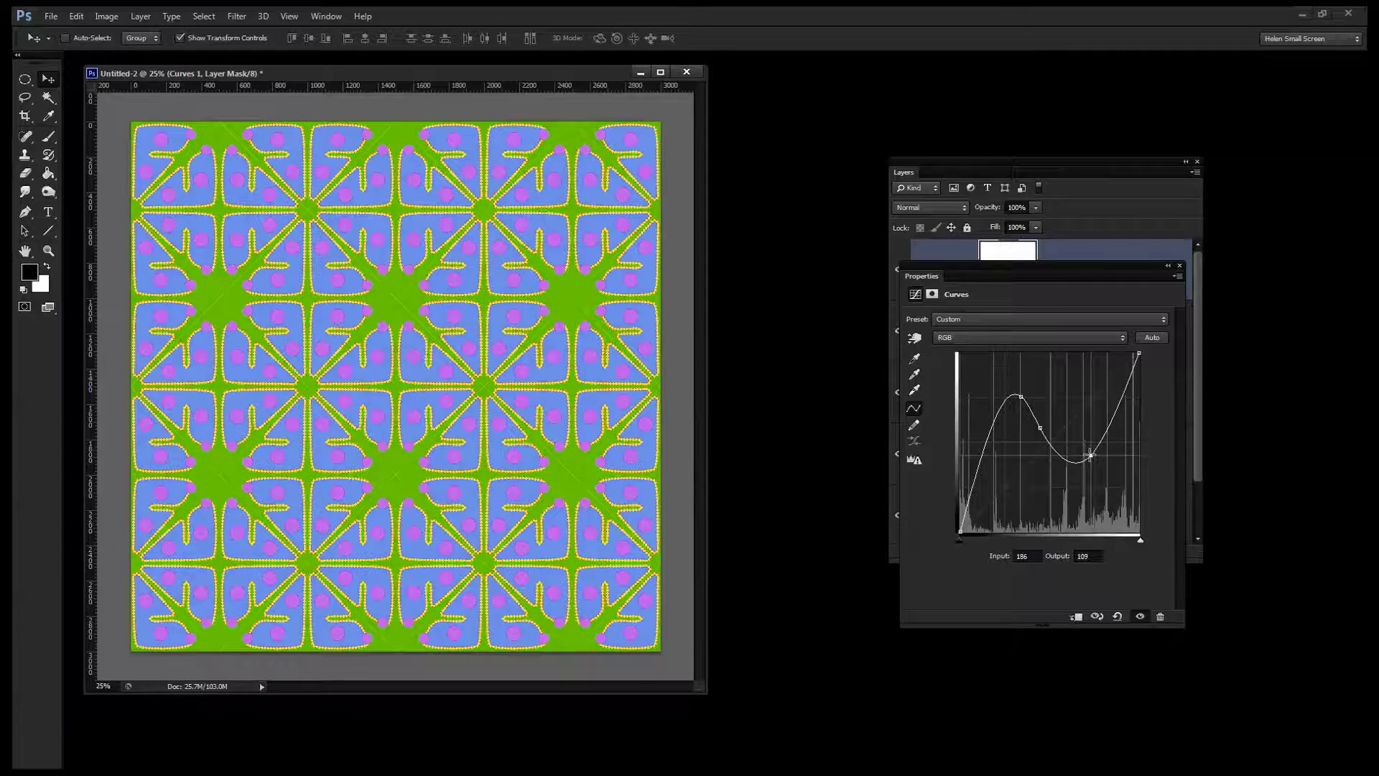
left_click(1021, 396)
left_click_drag(1021, 397, 1038, 439)
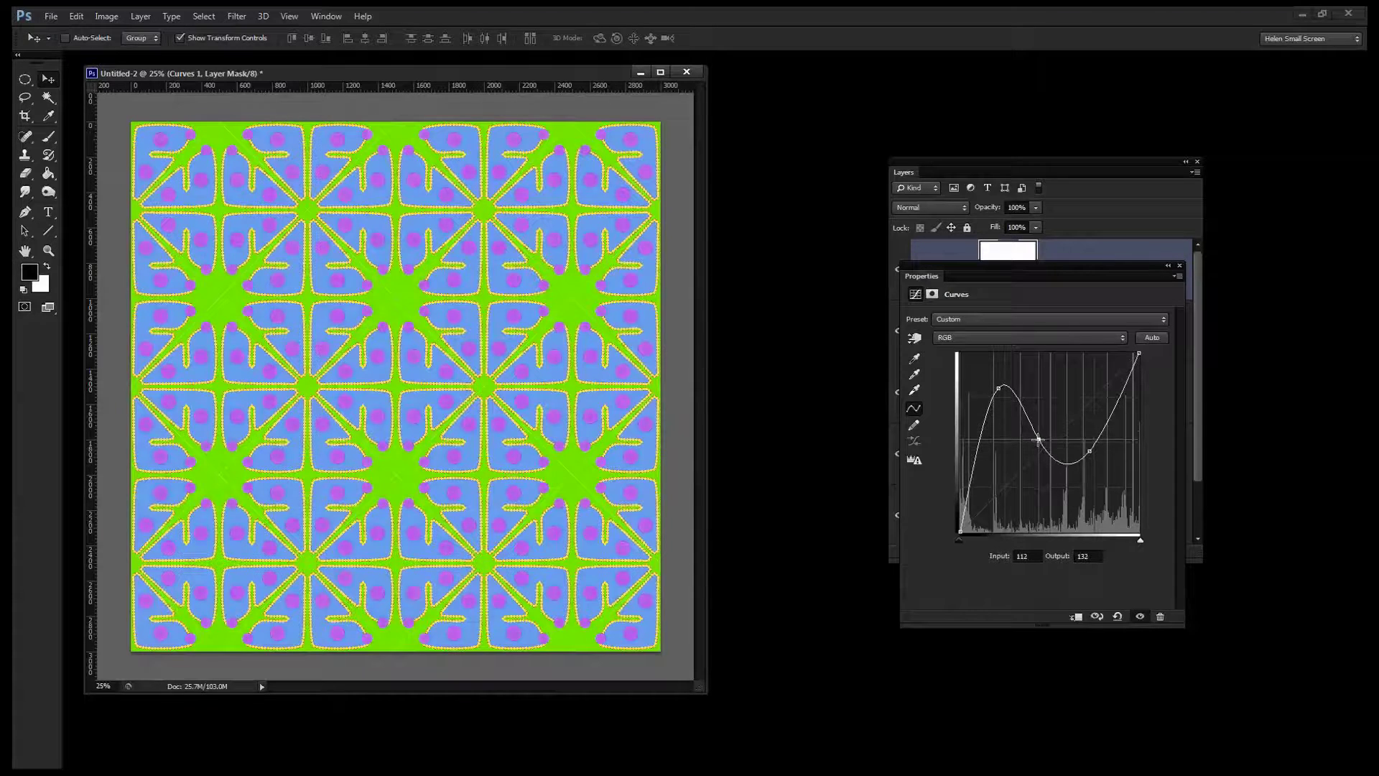
left_click(1180, 265)
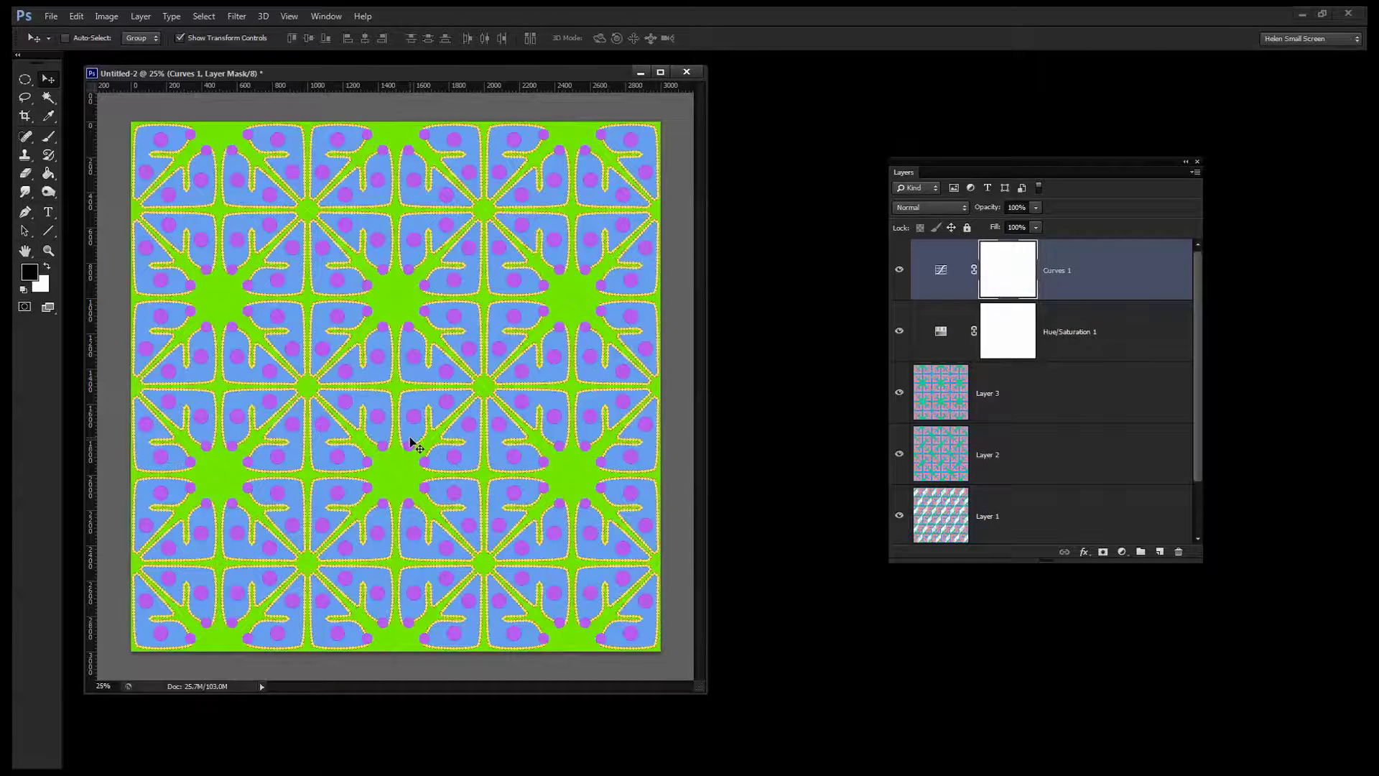